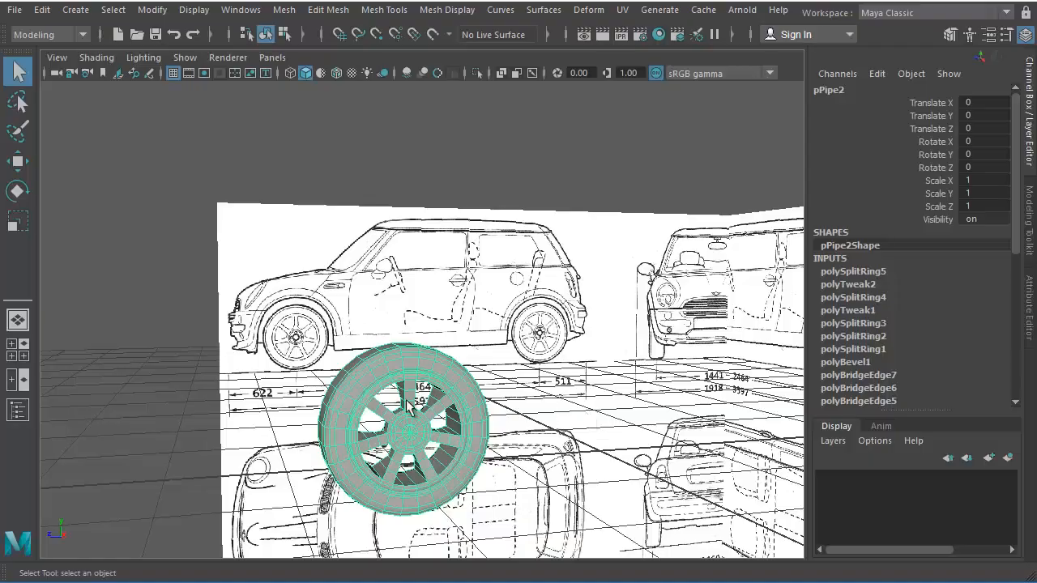
Examine the side blueprint around the front wheel arch, bonnet and front fender.
key("space")
key("space")
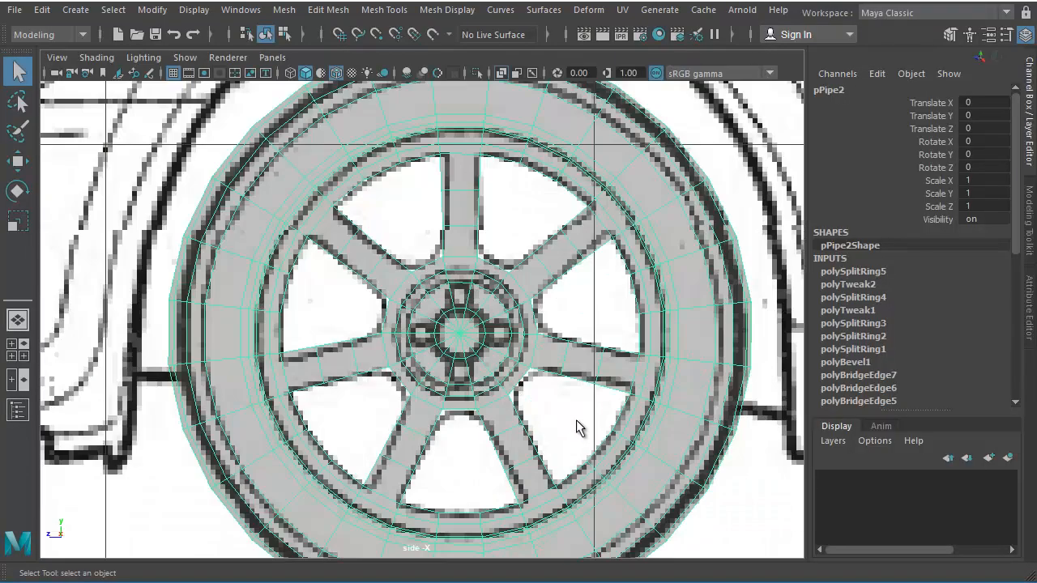
scroll(576, 424, "down", 6)
scroll(611, 304, "up", 3)
middle_click_drag(607, 302, 599, 371, "alt")
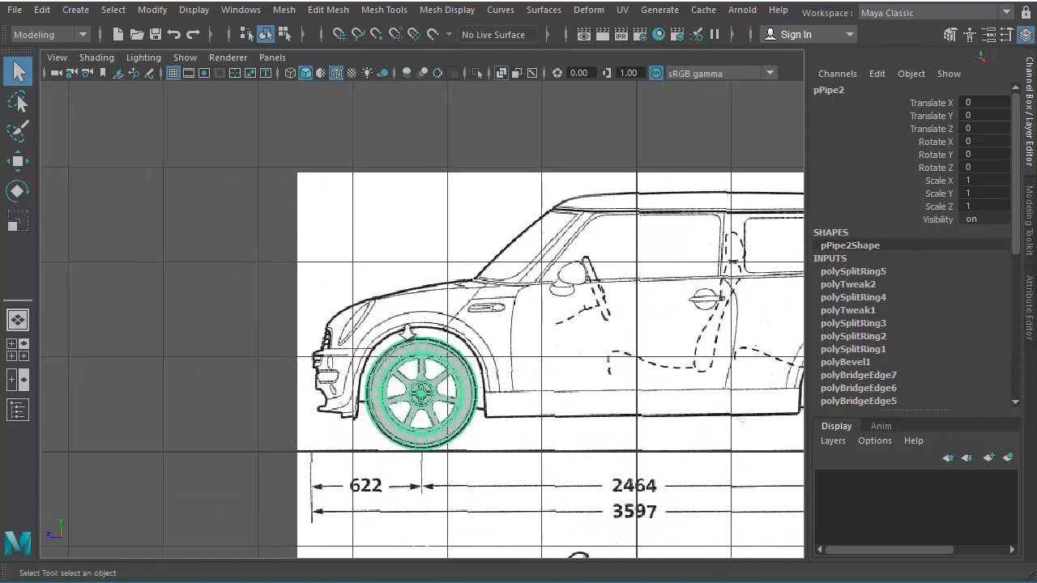
scroll(561, 346, "up", 3)
scroll(569, 354, "up", 1)
middle_click_drag(556, 345, 486, 367, "alt")
right_click_drag(488, 364, 525, 364, "alt")
middle_click_drag(438, 370, 532, 383, "alt")
right_click_drag(500, 379, 548, 384, "alt")
middle_click_drag(537, 358, 540, 330, "alt")
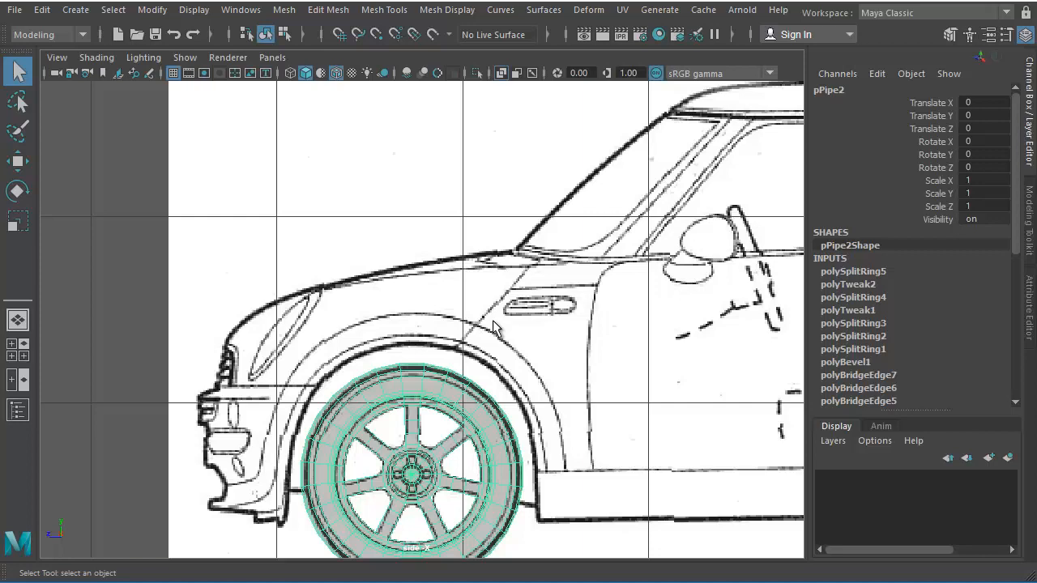
middle_click_drag(501, 330, 495, 324, "alt")
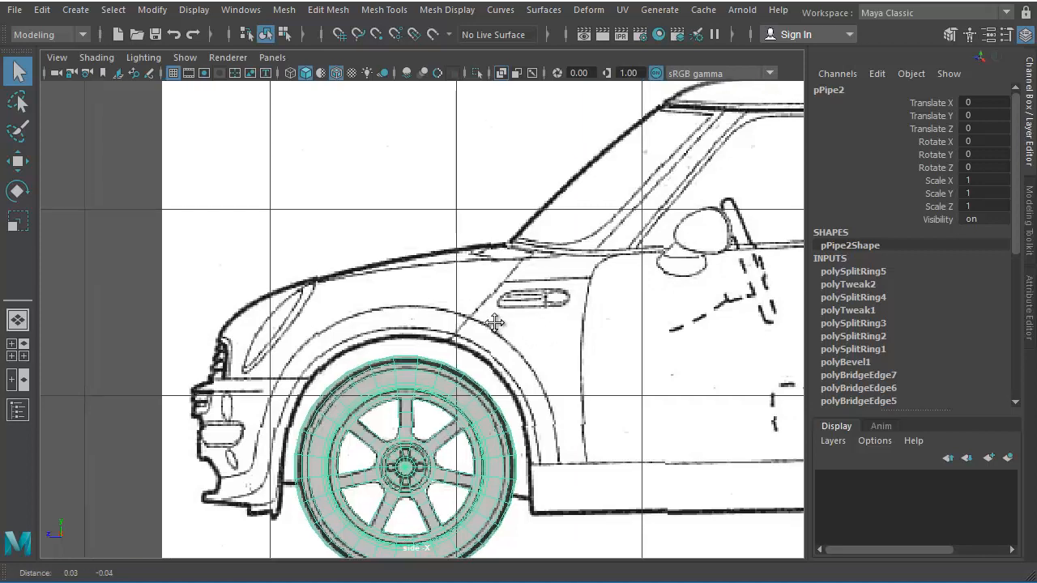
right_click_drag(495, 324, 555, 335, "alt")
middle_click_drag(555, 336, 555, 341, "alt")
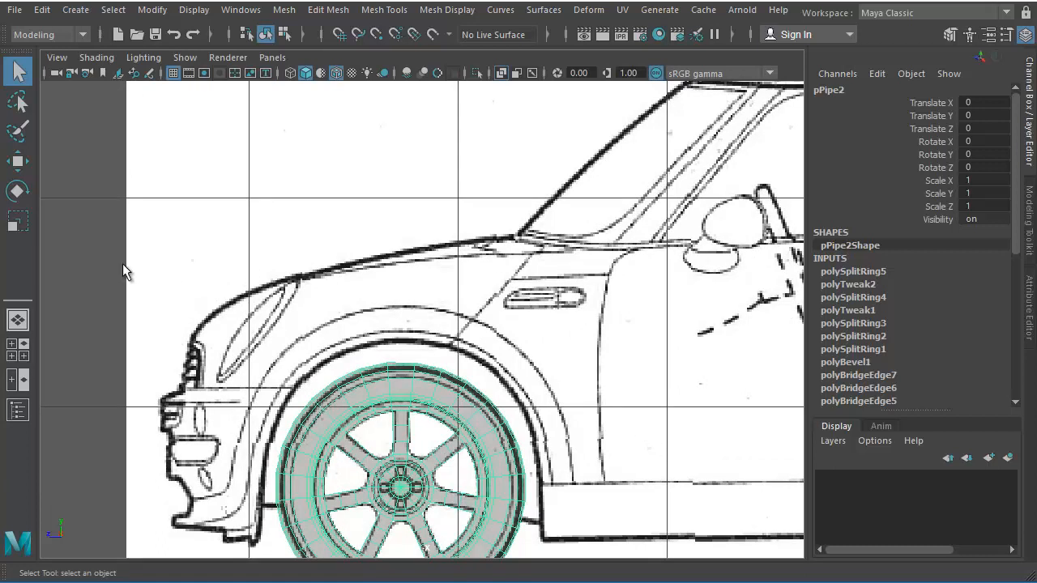
Deselect the wheel and start a Create Polygon outline with five points along the inner front wheel arch line, ending at the panel seam.
left_click(100, 278)
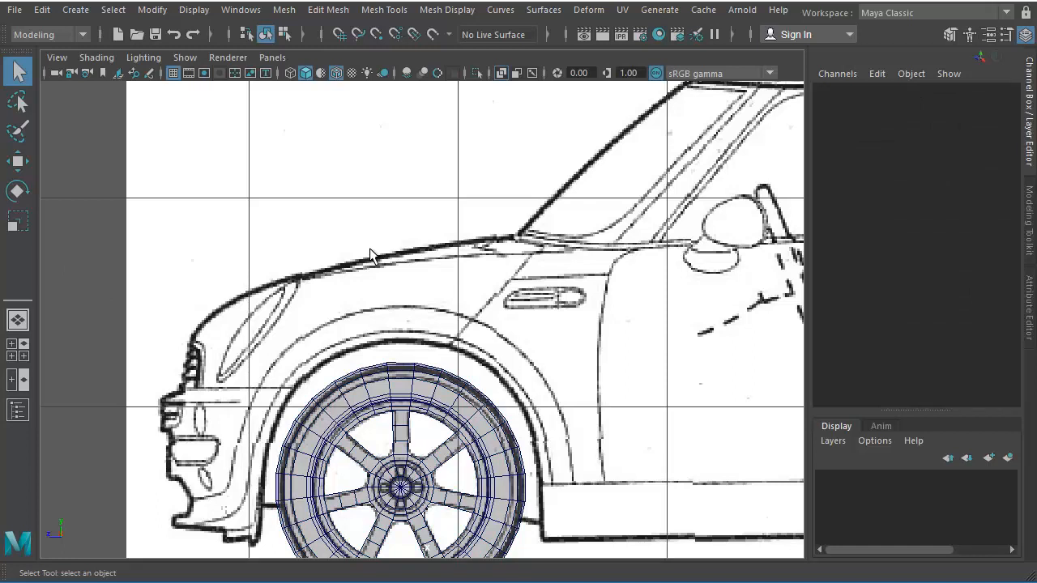
right_click(390, 222, "shift")
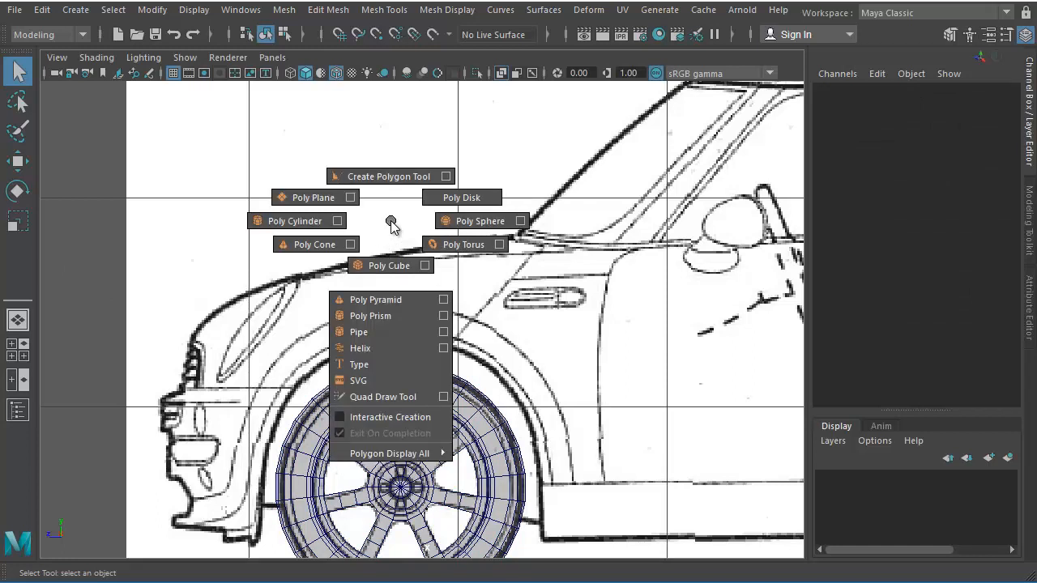
mouse_move(391, 222)
right_mouse_down("shift")
mouse_move(380, 173)
mouse_move(401, 182)
mouse_move(397, 220)
right_mouse_up("shift")
left_click(383, 11)
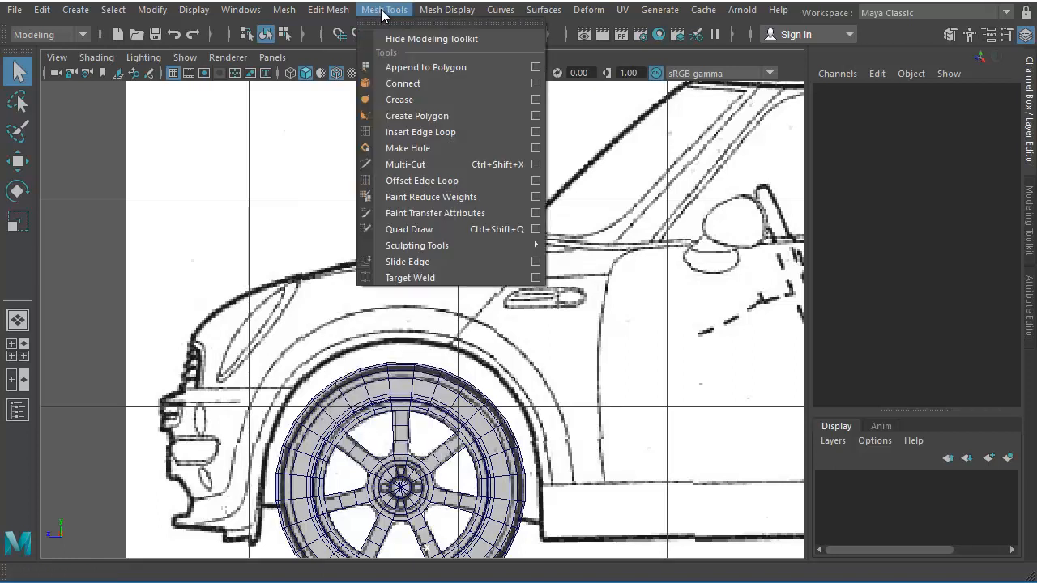
left_click(418, 116)
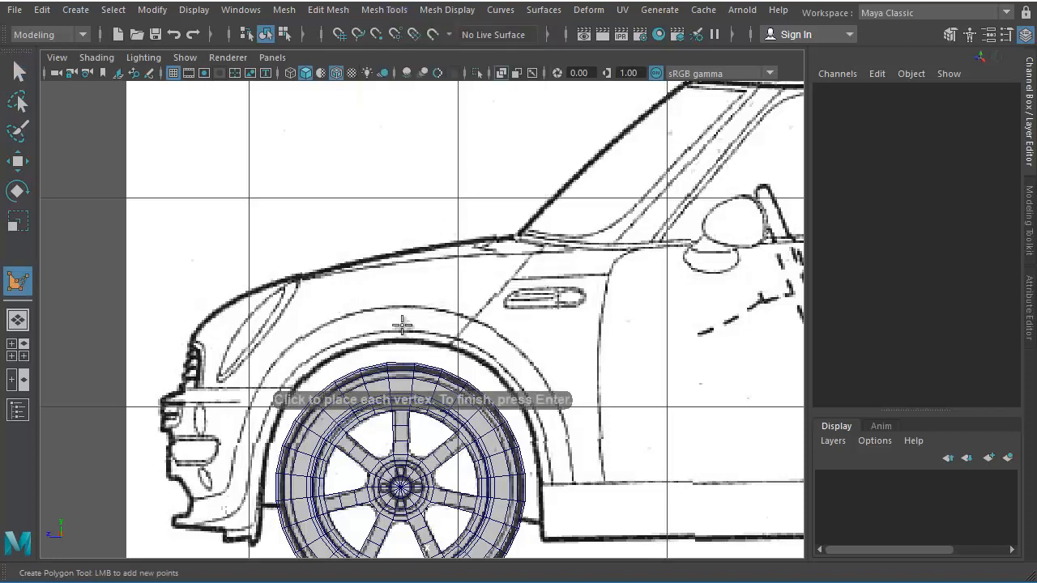
left_click(295, 389)
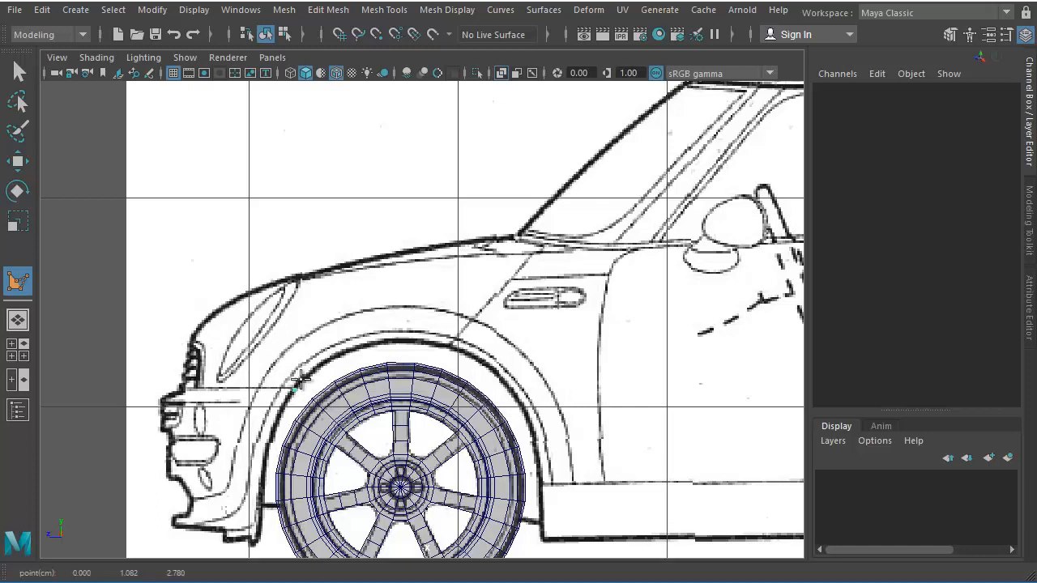
left_click(325, 362)
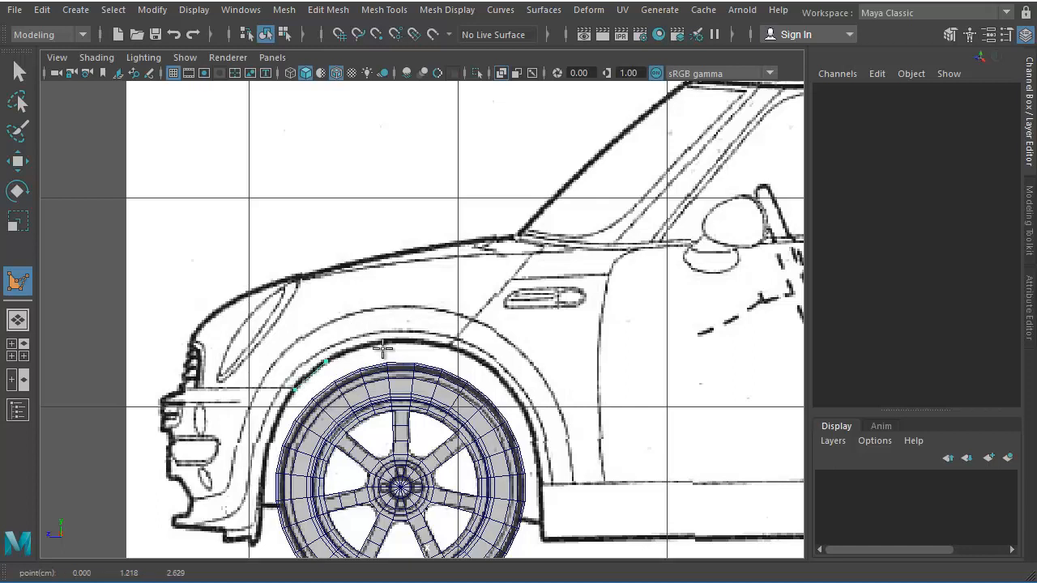
left_click(375, 345)
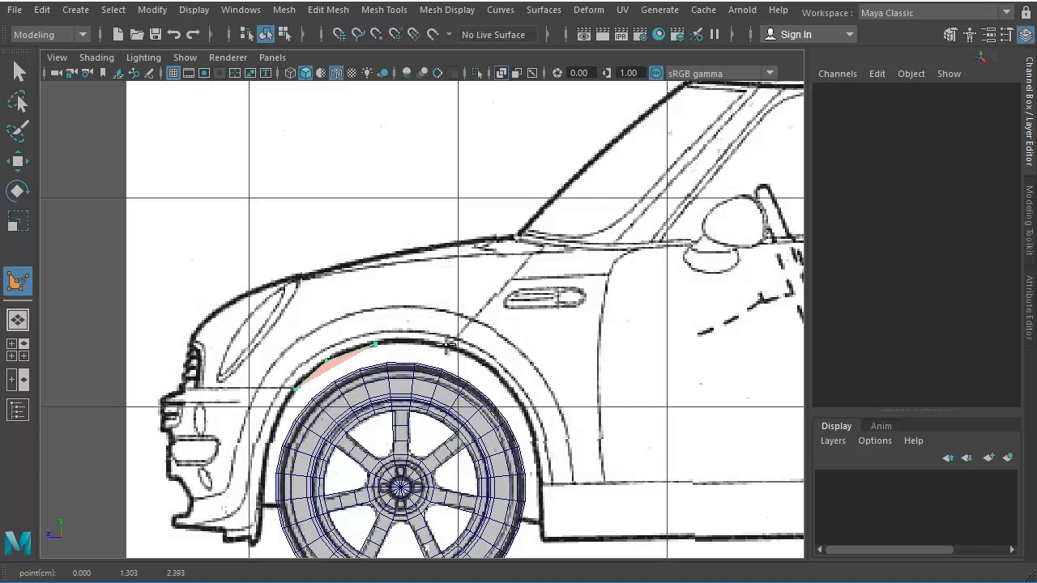
left_click(415, 345)
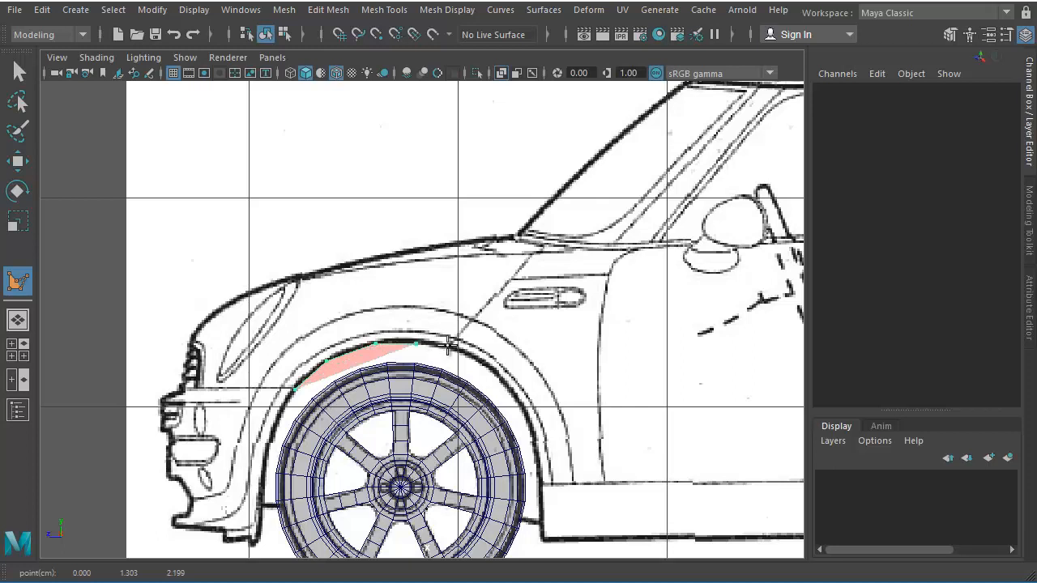
left_click(450, 347)
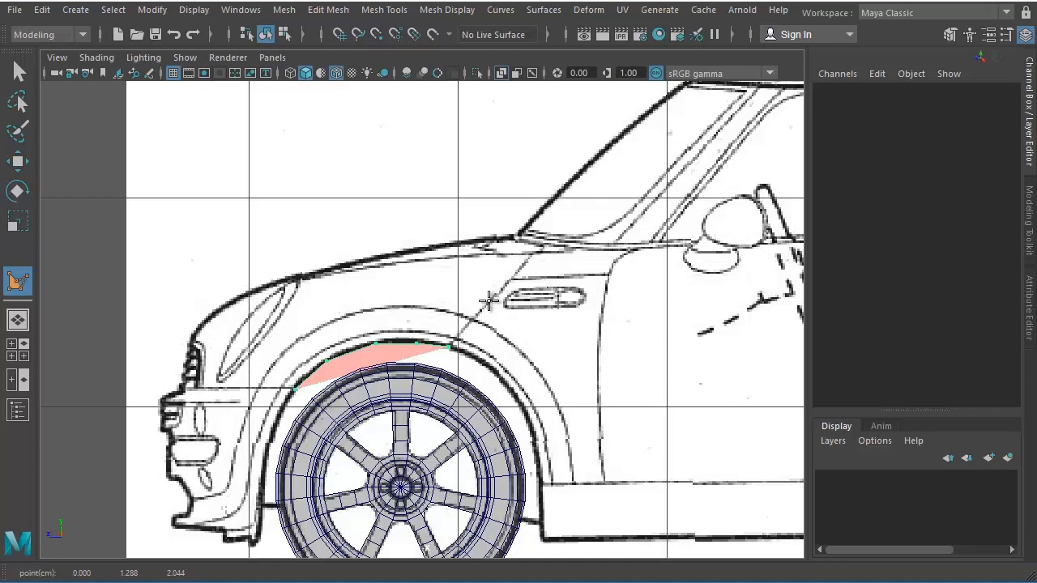
Complete the fender polygon with five points tracing the outer arch line from the panel seam forward to the bumper line.
left_click(472, 317)
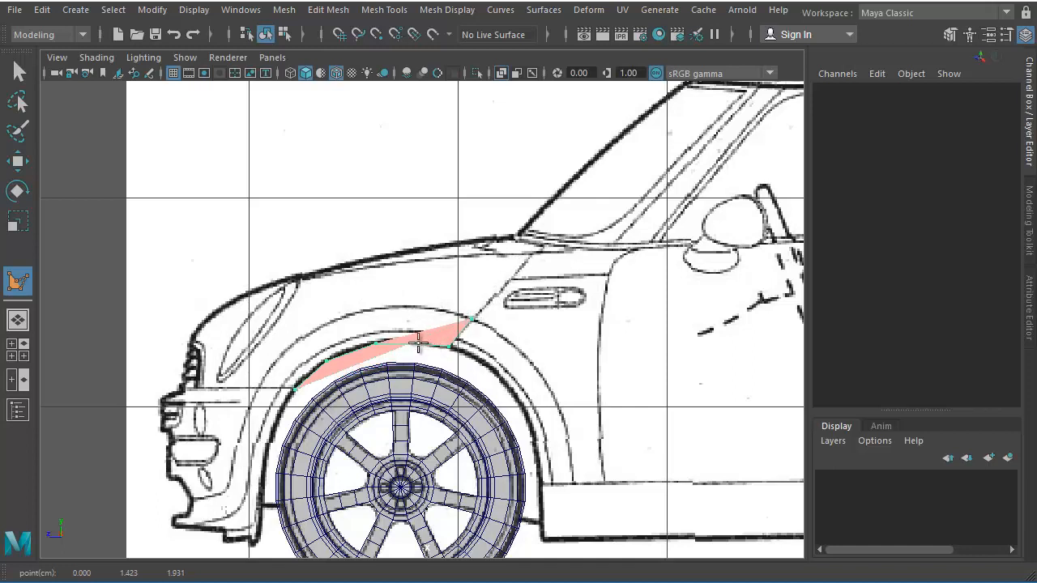
left_click(424, 308)
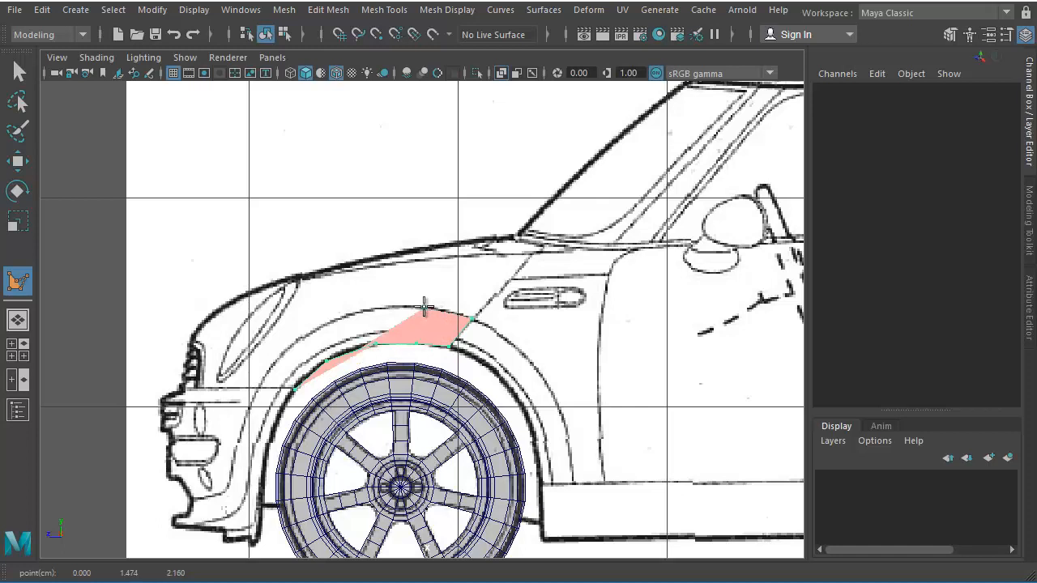
left_click(367, 307)
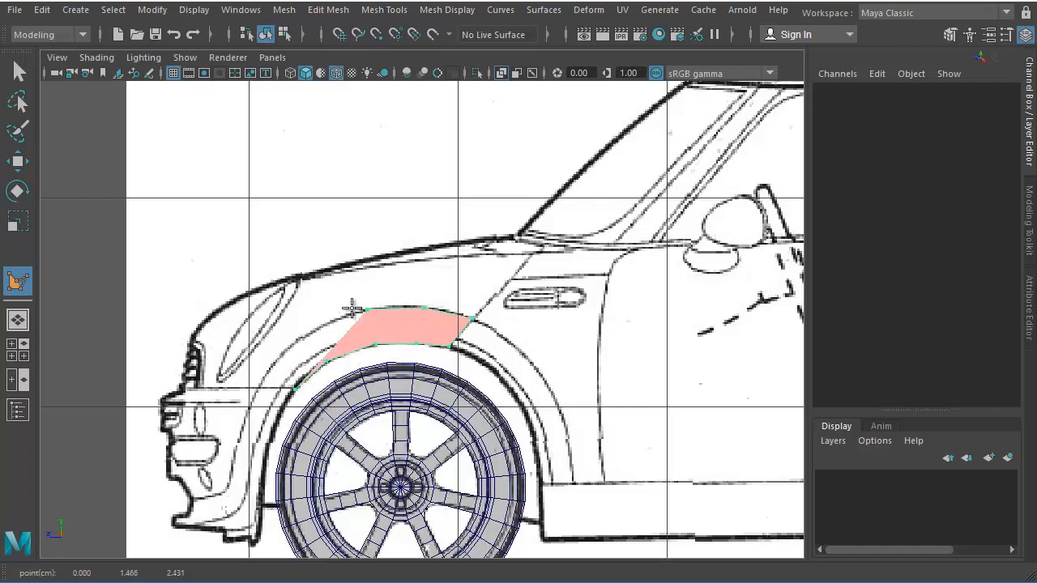
left_click(305, 334)
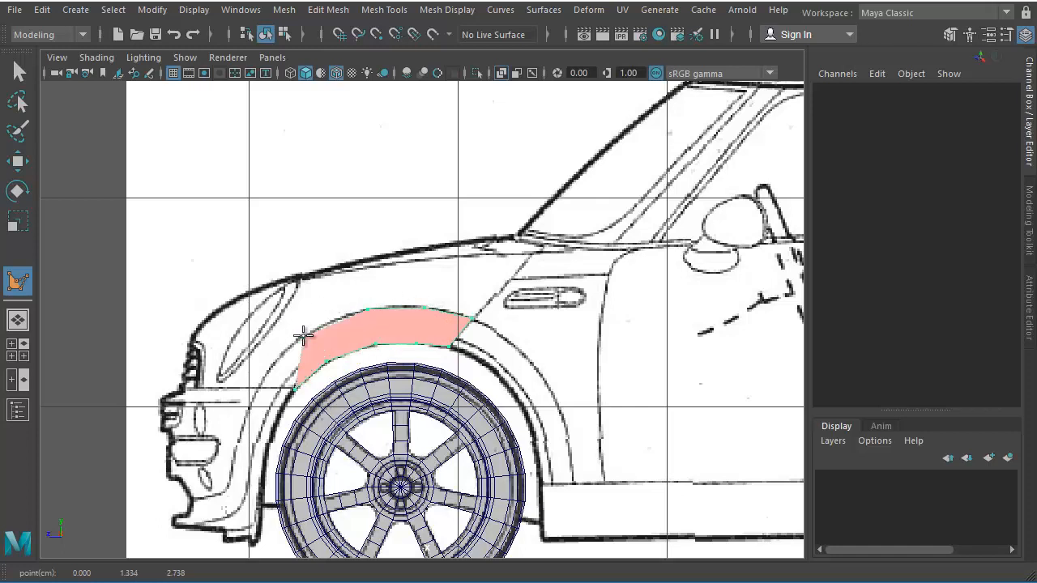
left_click(266, 386)
key("q")
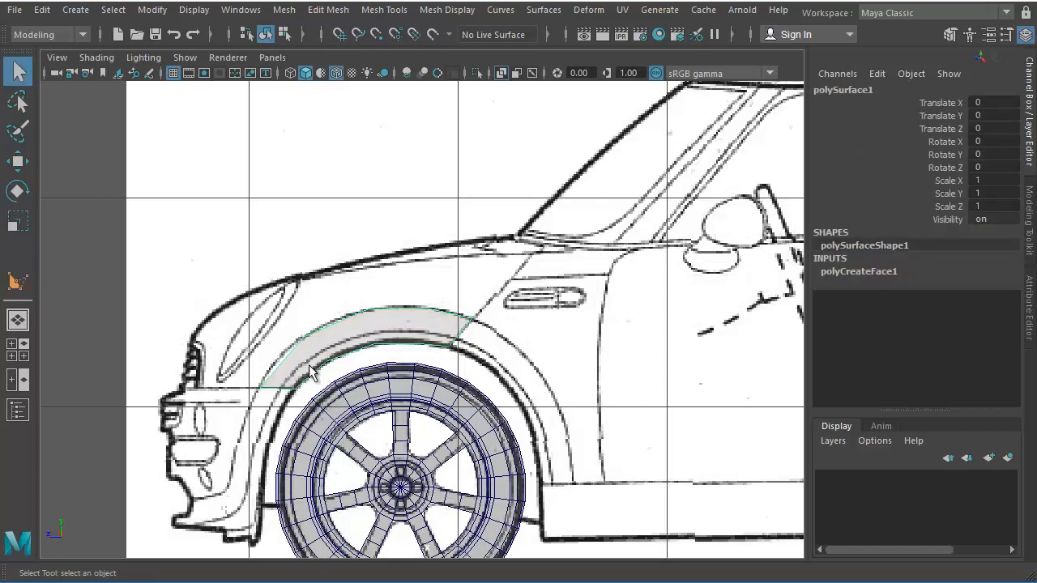
Cut an edge across the fender polygon between the inner and outer arch vertices nearest the rear seam using Multi-Cut.
scroll(320, 350, "up", 5)
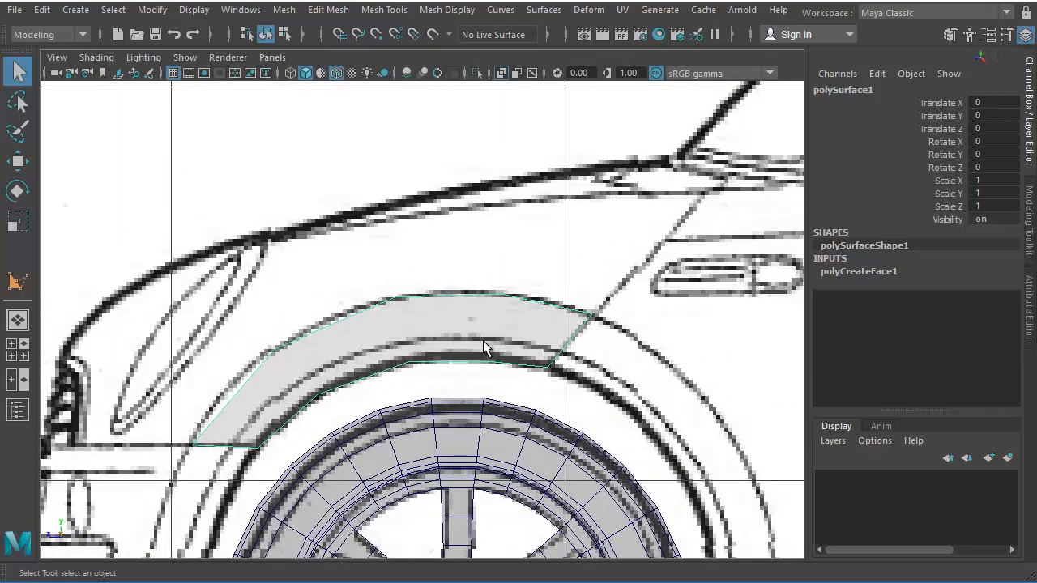
mouse_move(477, 330)
right_mouse_down()
mouse_move(457, 425)
mouse_move(470, 313)
right_mouse_up()
right_click(470, 314, "shift")
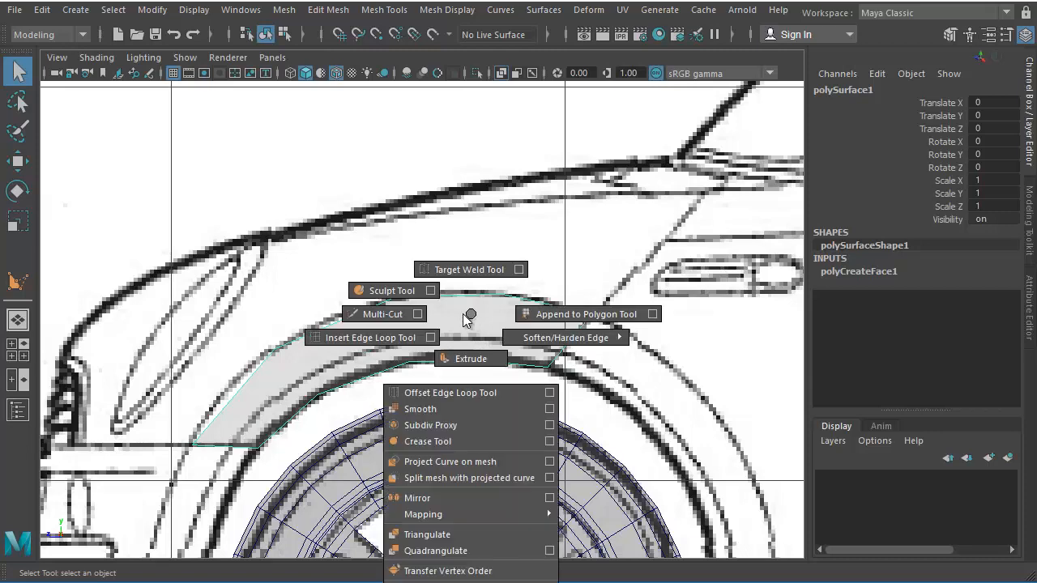
left_click(382, 314)
left_click(486, 361)
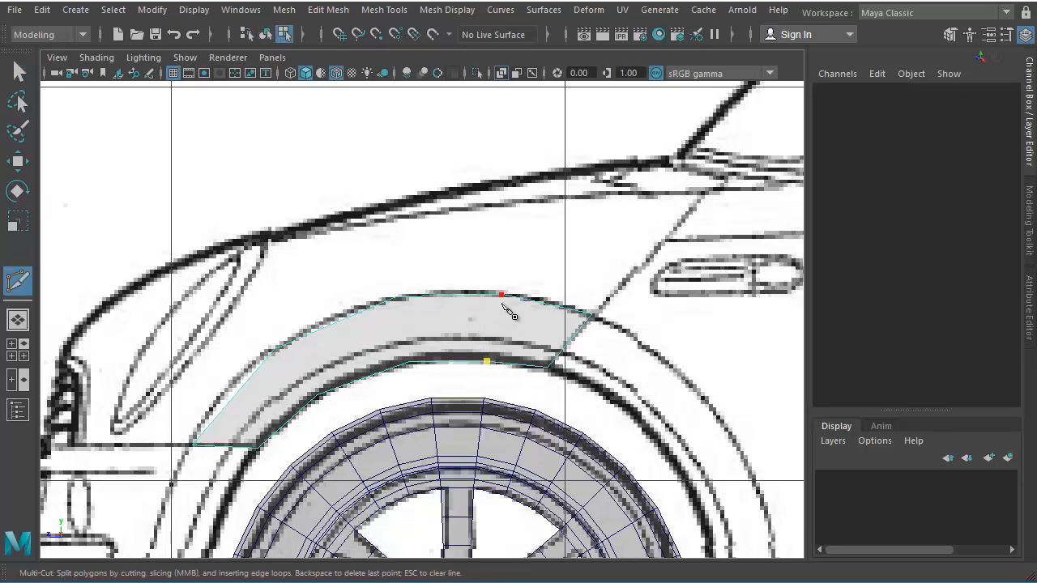
left_click(502, 295)
key("Return")
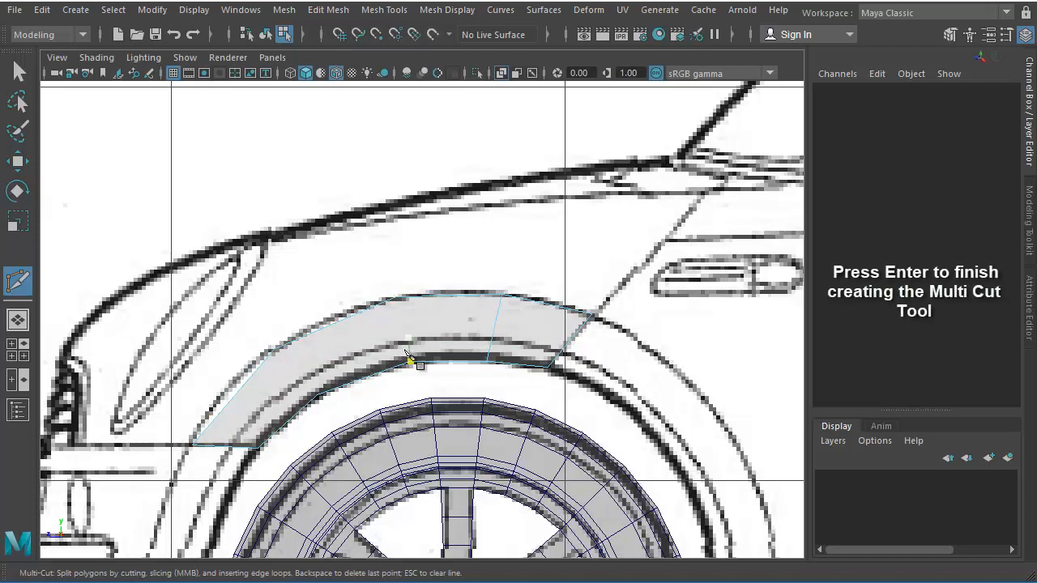
Cut two more cross edges between the opposing inner and outer arch vertices to finish dividing the fender strip into quads.
left_click(411, 362)
left_click(395, 297)
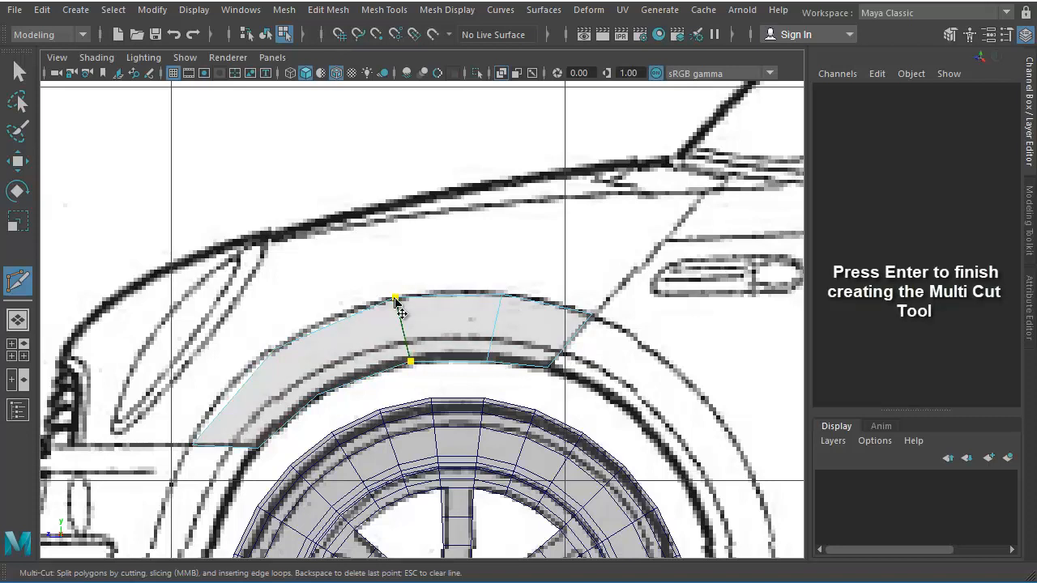
key("Return")
left_click(317, 395)
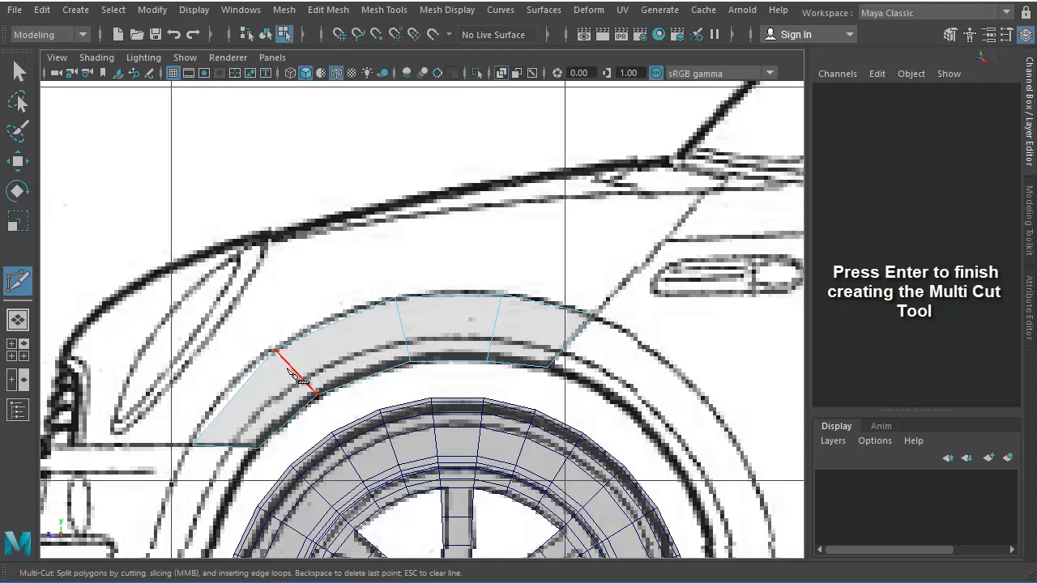
key("r")
key("e")
key("w")
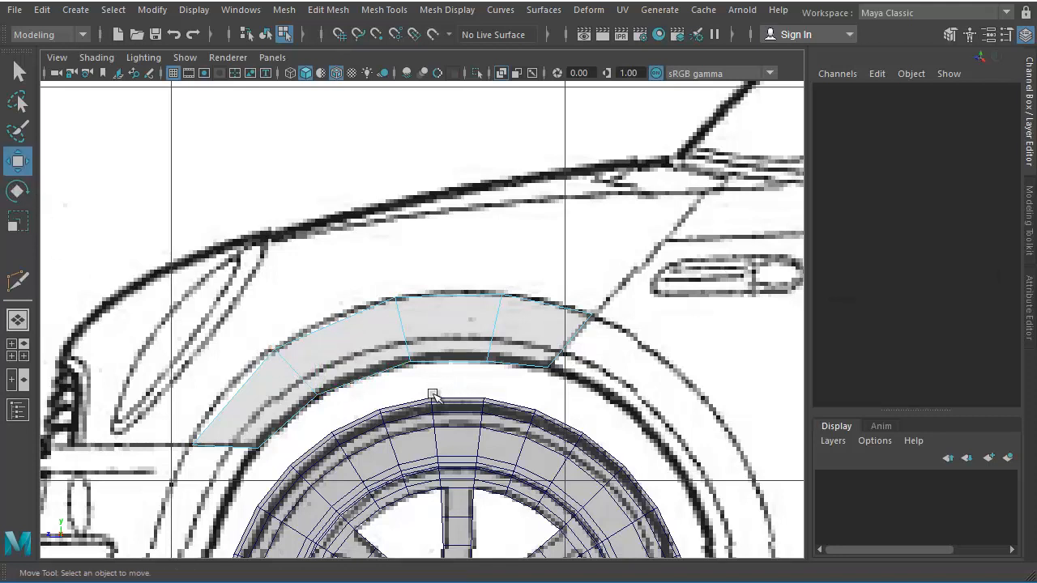
Return to object mode in the perspective view and move the fender strip outward along X to about 1.42, over the wheel.
mouse_move(473, 366)
right_mouse_down()
mouse_move(473, 408)
mouse_move(461, 372)
right_mouse_up()
key("space")
key("space")
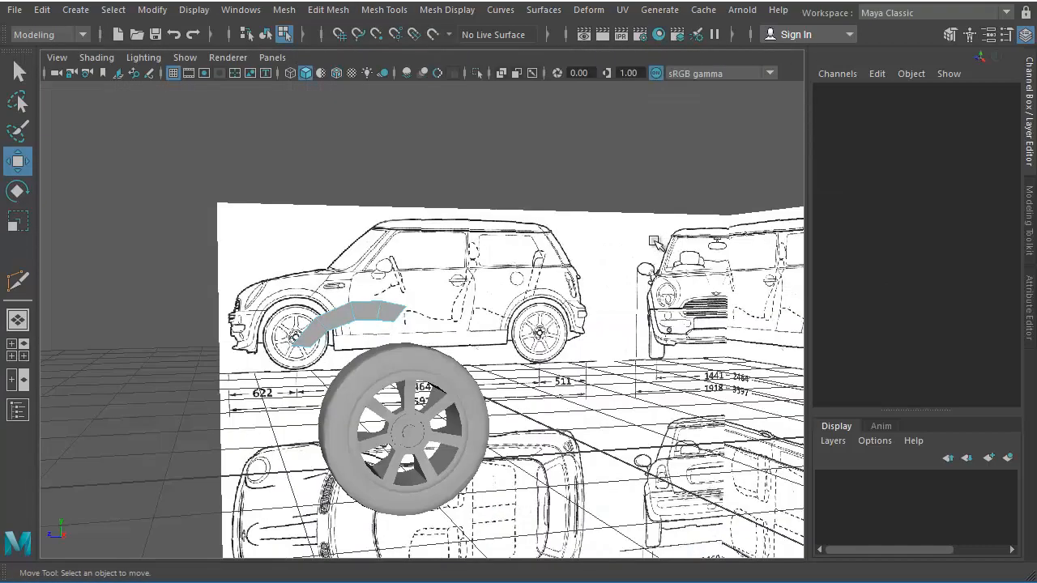
mouse_move(324, 389)
left_mouse_down("alt")
mouse_move(371, 390)
mouse_move(308, 394)
left_mouse_up("alt")
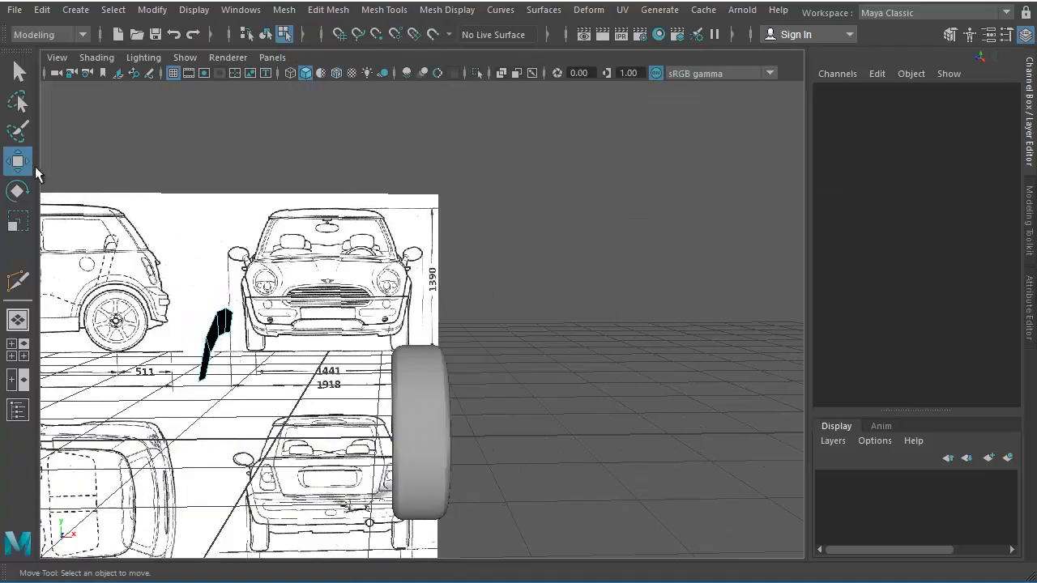
right_click_drag(338, 331, 220, 336, "alt")
left_click_drag(280, 339, 212, 375, "alt")
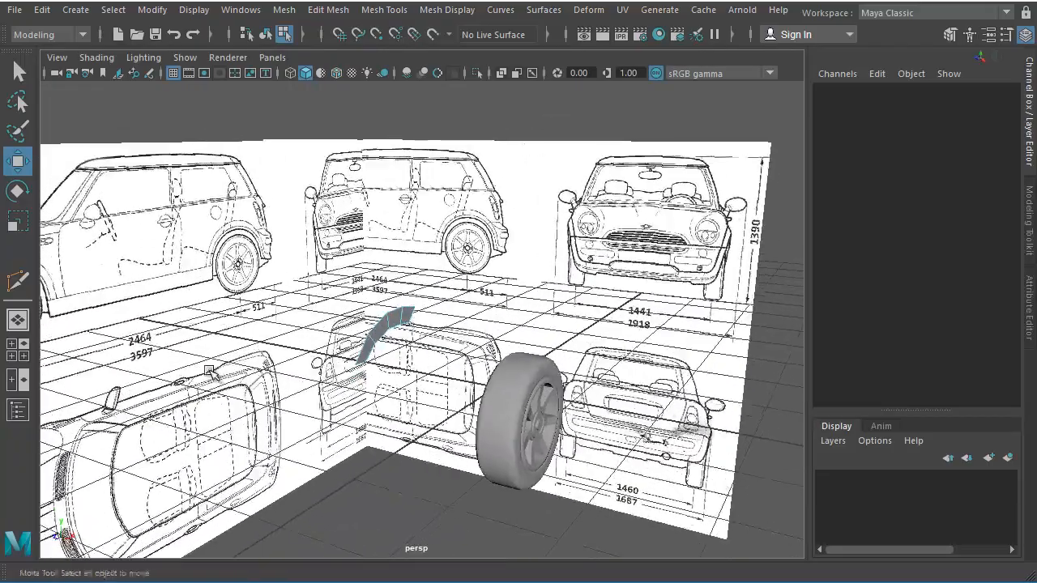
right_click_drag(342, 215, 148, 250, "alt")
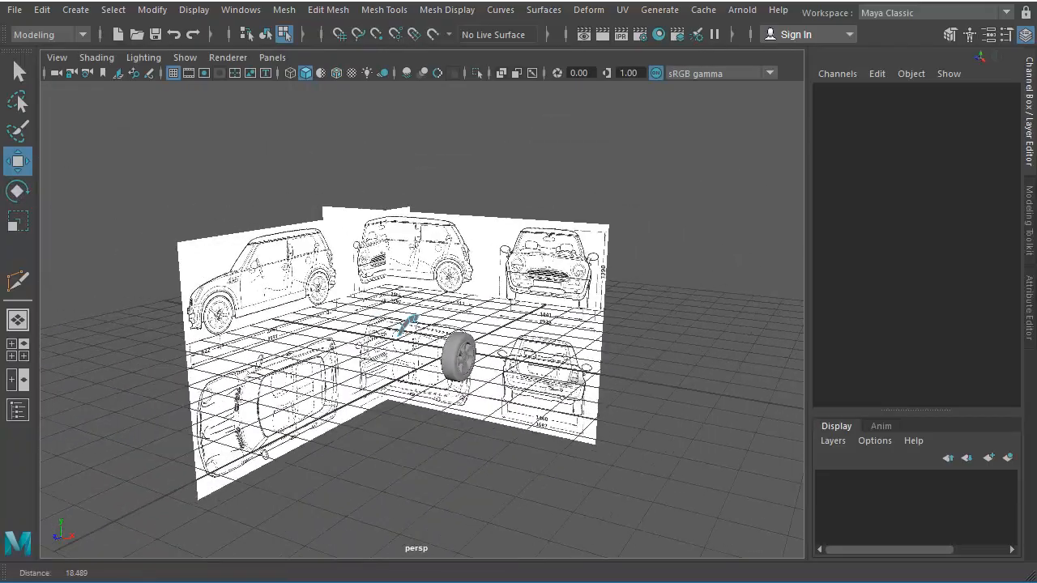
left_click_drag(148, 250, 153, 278, "alt")
right_click_drag(154, 278, 275, 219, "alt")
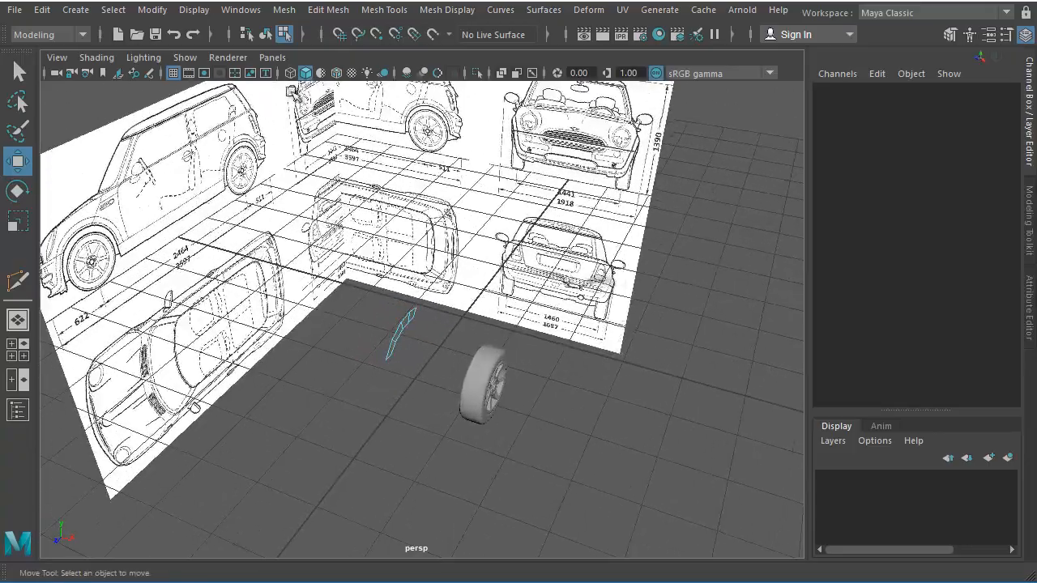
left_click(267, 34)
left_click_drag(370, 289, 456, 365, "alt")
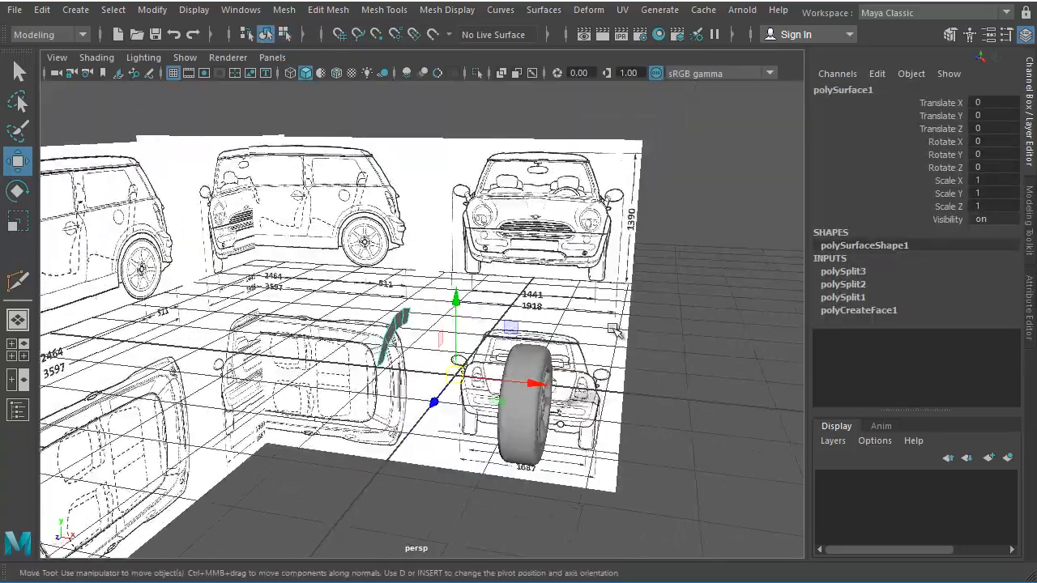
left_click_drag(519, 383, 464, 386)
right_click_drag(464, 385, 521, 398, "alt")
left_click_drag(521, 398, 513, 394, "alt")
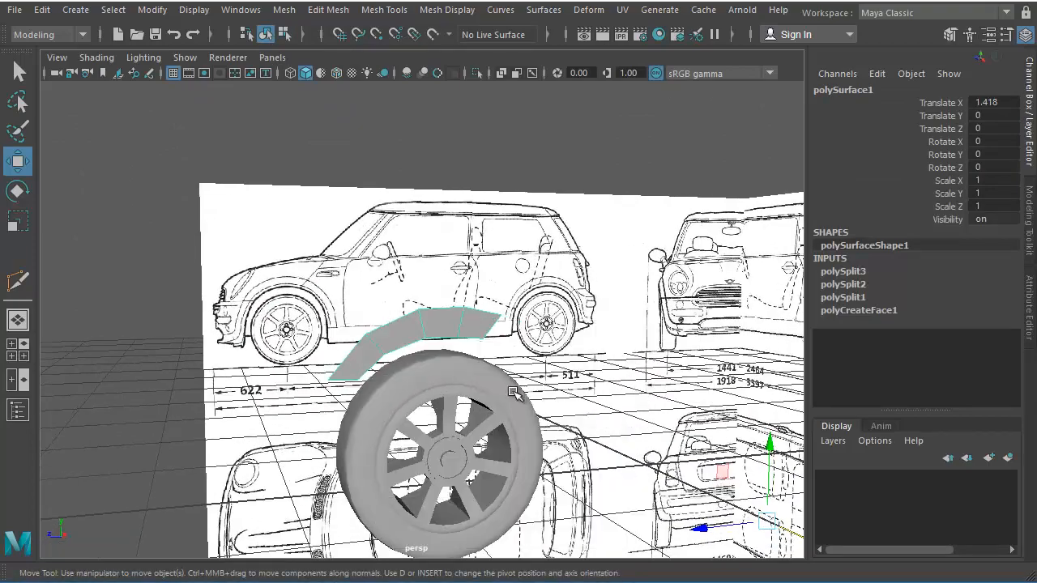
Switch to the side view and examine the wheel arch outline in front of and behind the existing fender strip.
key("space")
key("space")
middle_click_drag(625, 438, 547, 329, "alt")
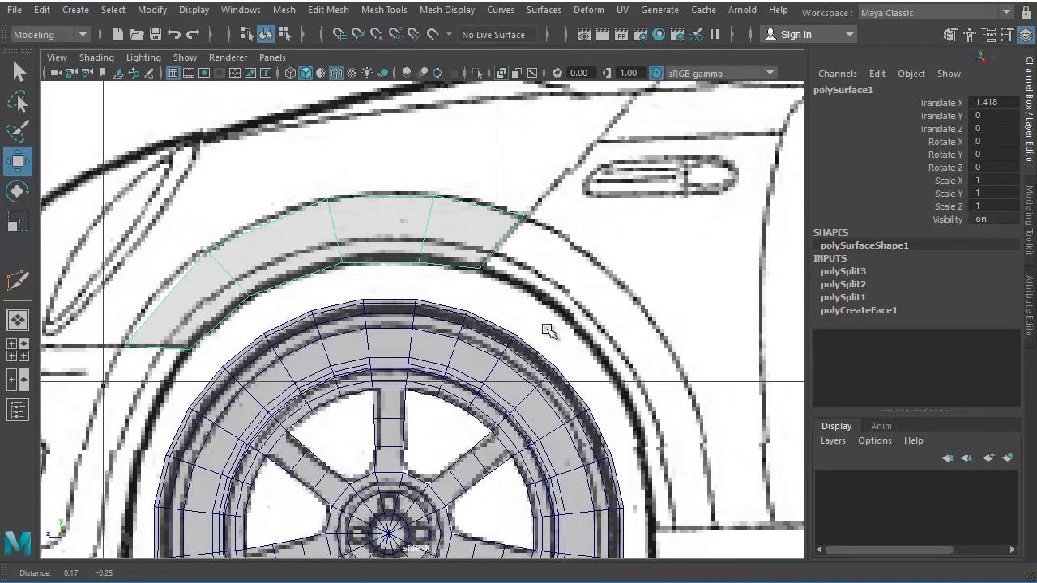
middle_click_drag(633, 367, 559, 371, "alt")
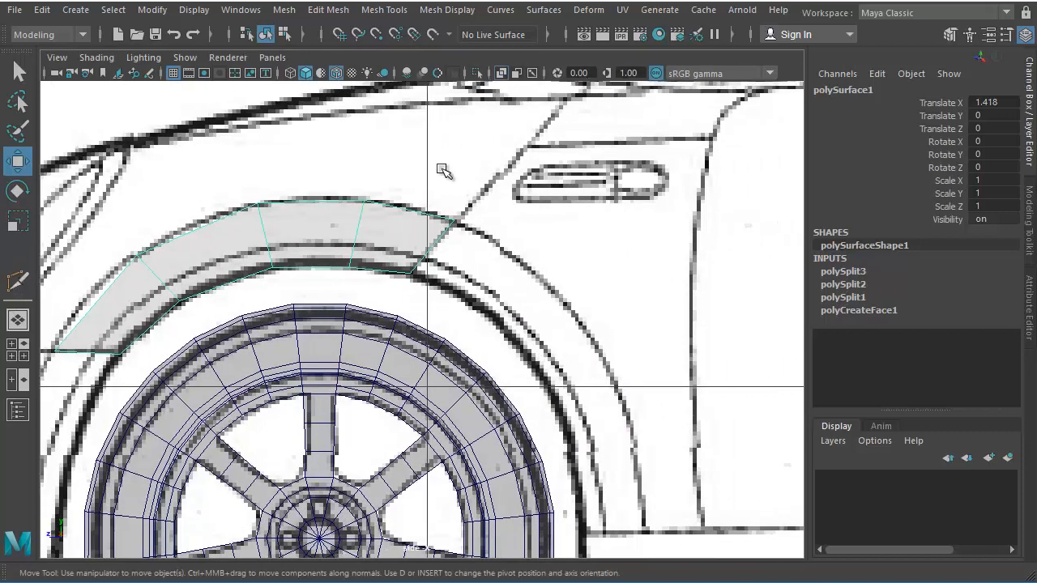
middle_click_drag(513, 284, 514, 248, "alt")
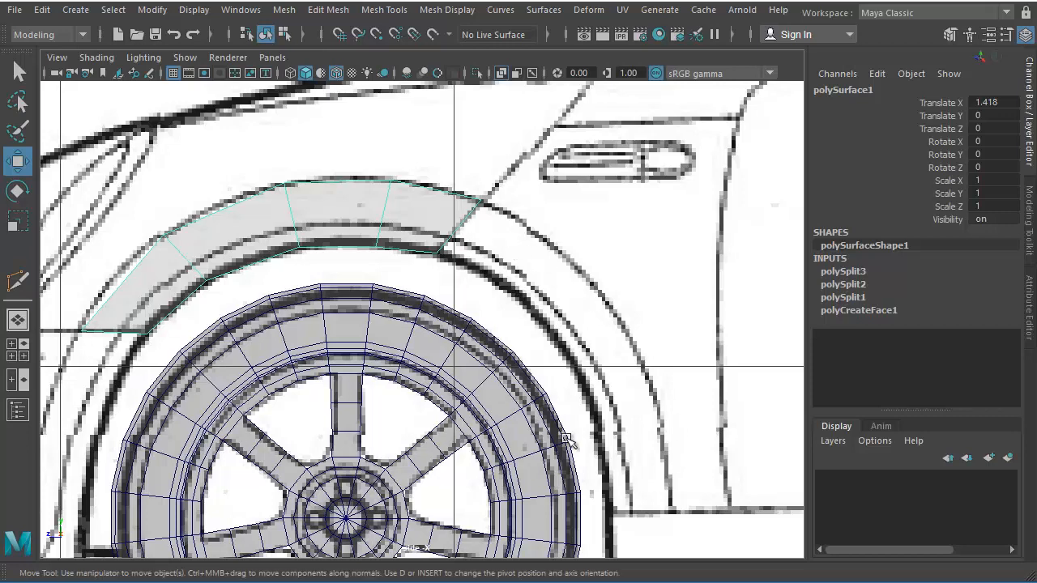
middle_click_drag(264, 285, 405, 212, "alt")
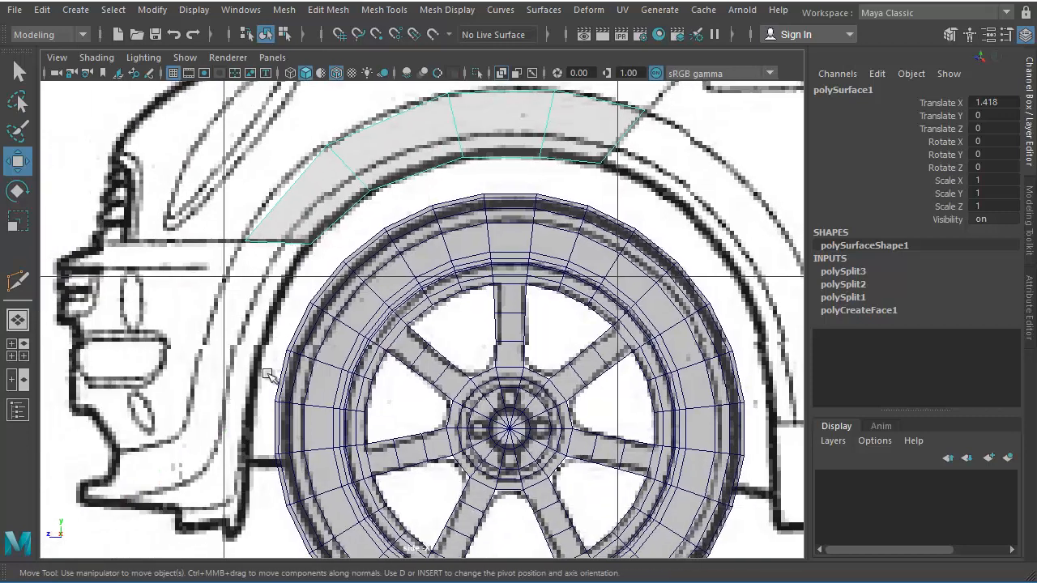
mouse_move(399, 297)
middle_mouse_down("alt")
mouse_move(290, 348)
mouse_move(379, 358)
mouse_move(389, 299)
middle_mouse_up("alt")
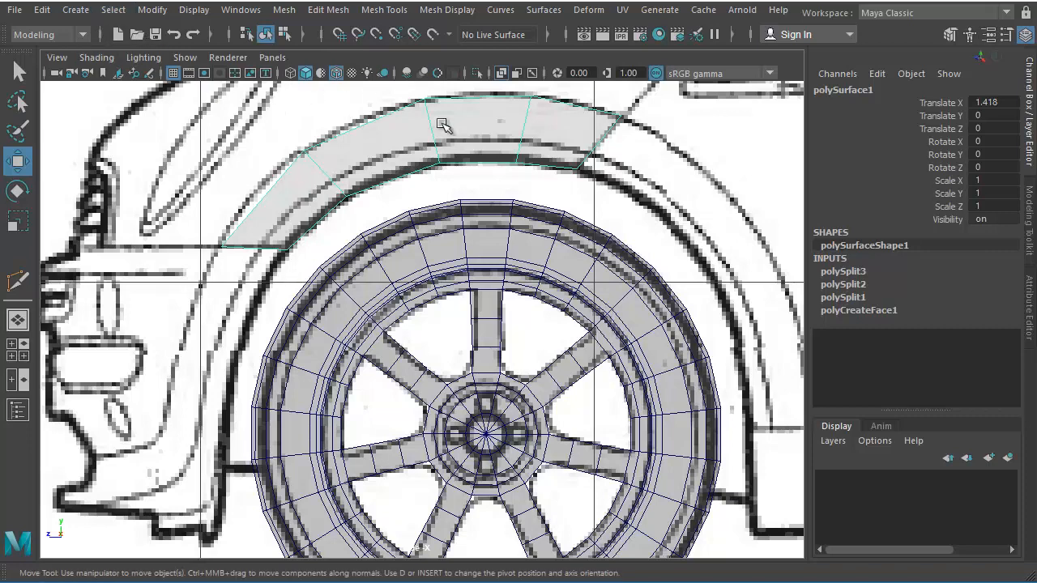
With the Create Polygon tool, trace six points along the inner arch line from the panel seam down to the sill's lower edge.
right_click(478, 237, "shift")
right_click(641, 189, "shift")
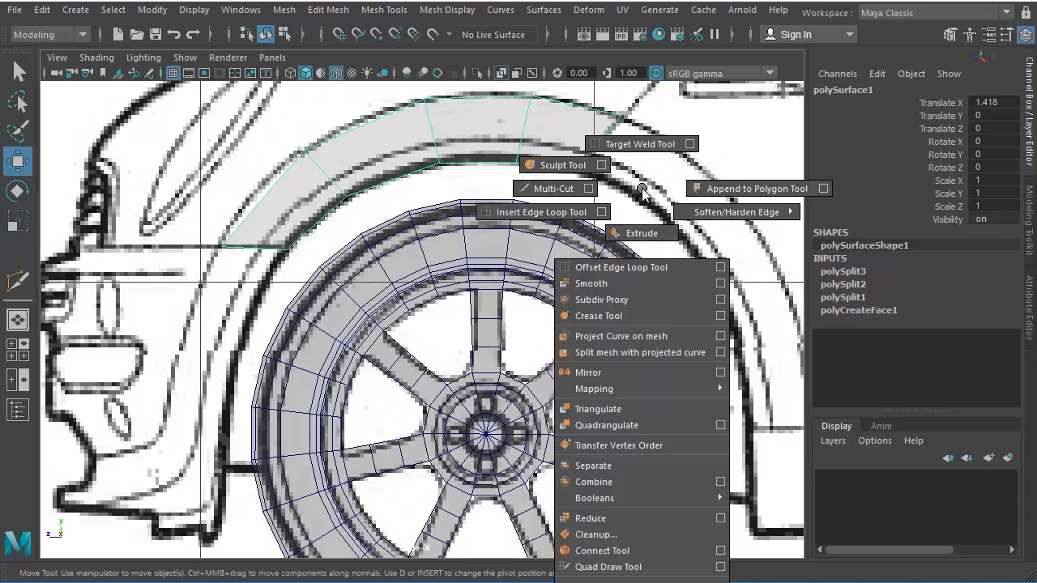
left_click(645, 190)
right_click(683, 195, "shift")
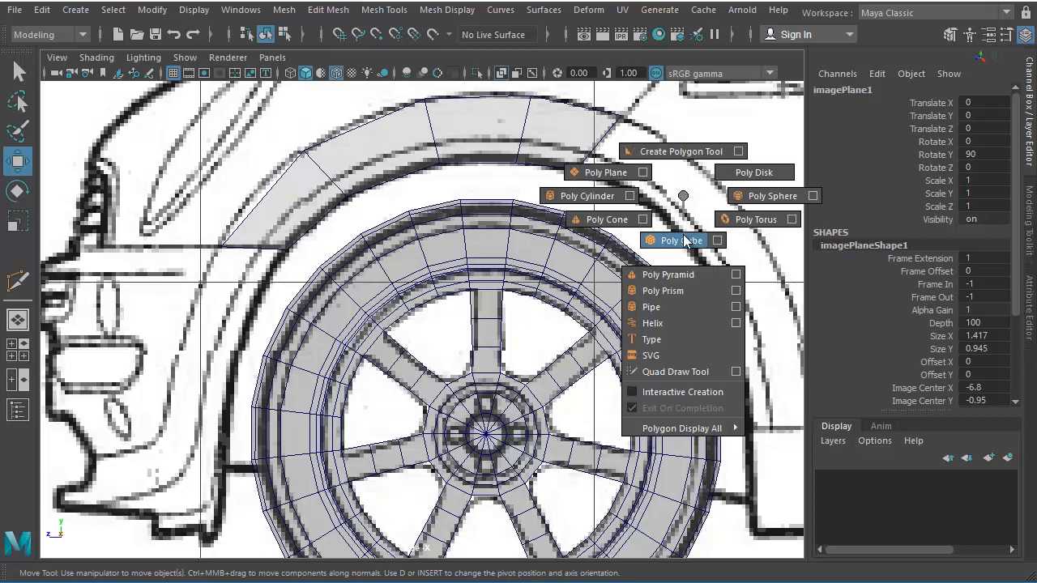
left_click(683, 151)
middle_click_drag(594, 181, 338, 192, "alt")
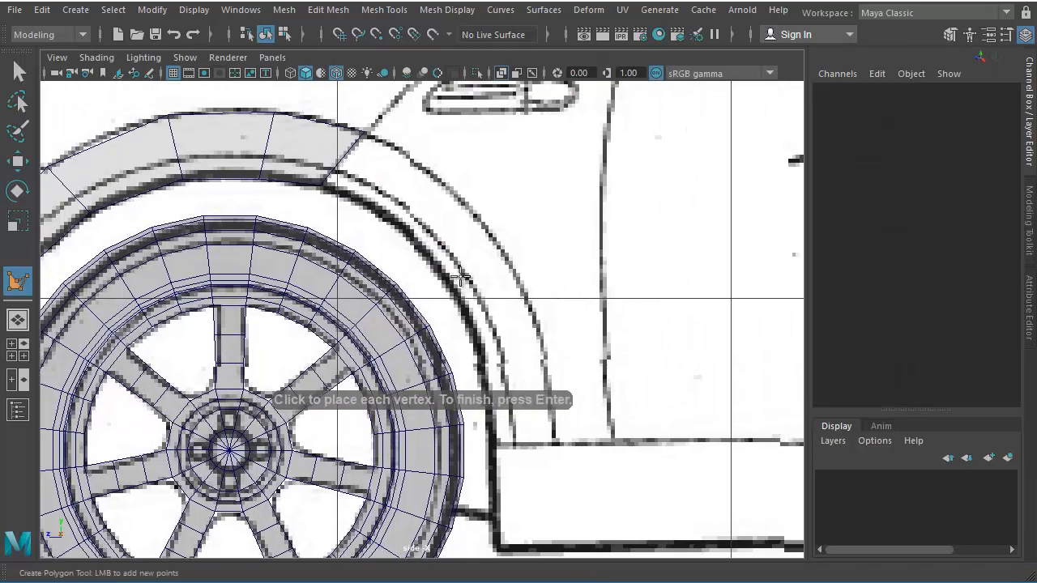
left_click(326, 188)
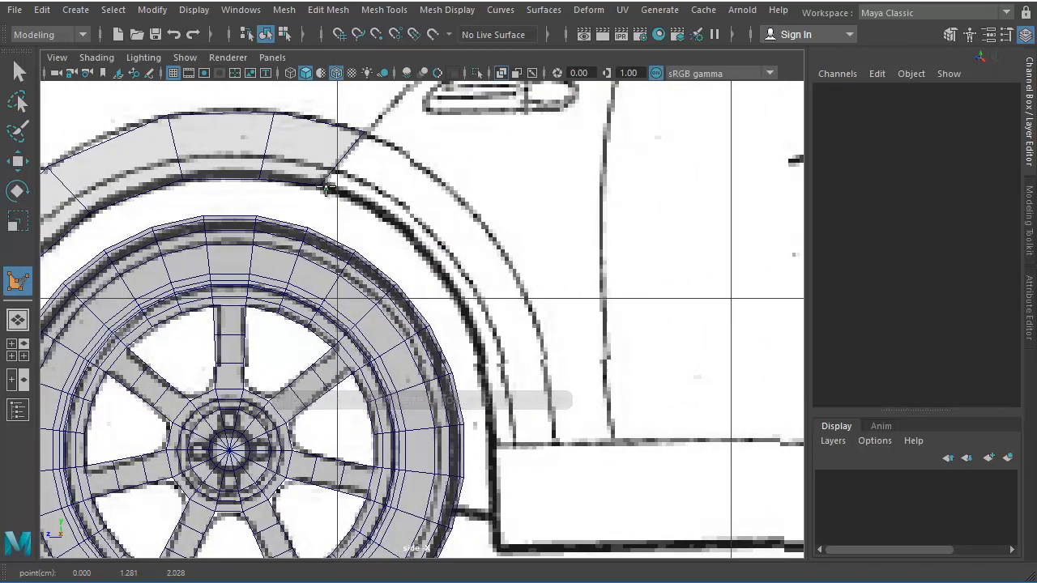
left_click(399, 226)
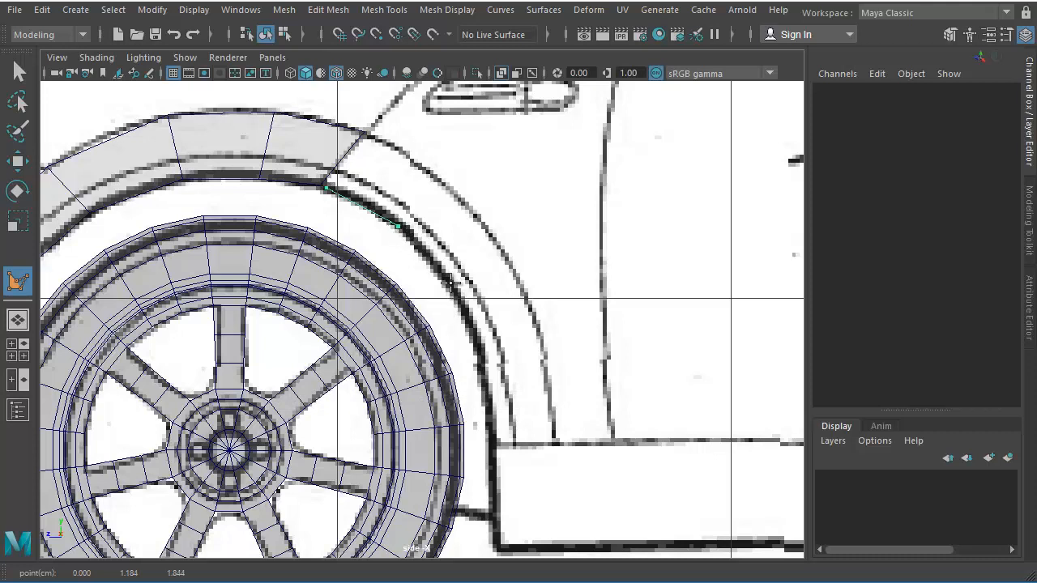
left_click(448, 288)
left_click(480, 355)
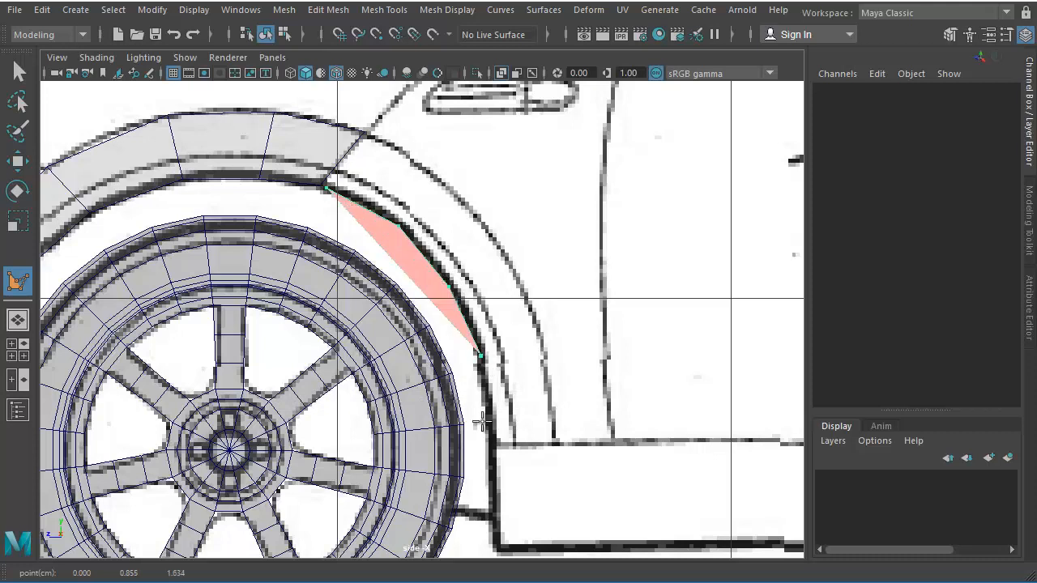
left_click(490, 443)
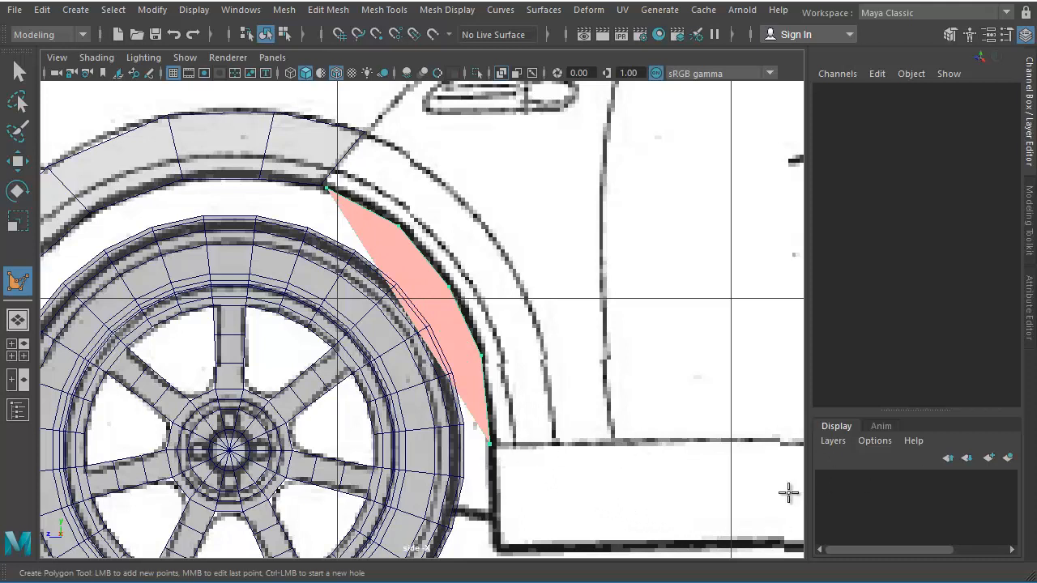
left_click(496, 545)
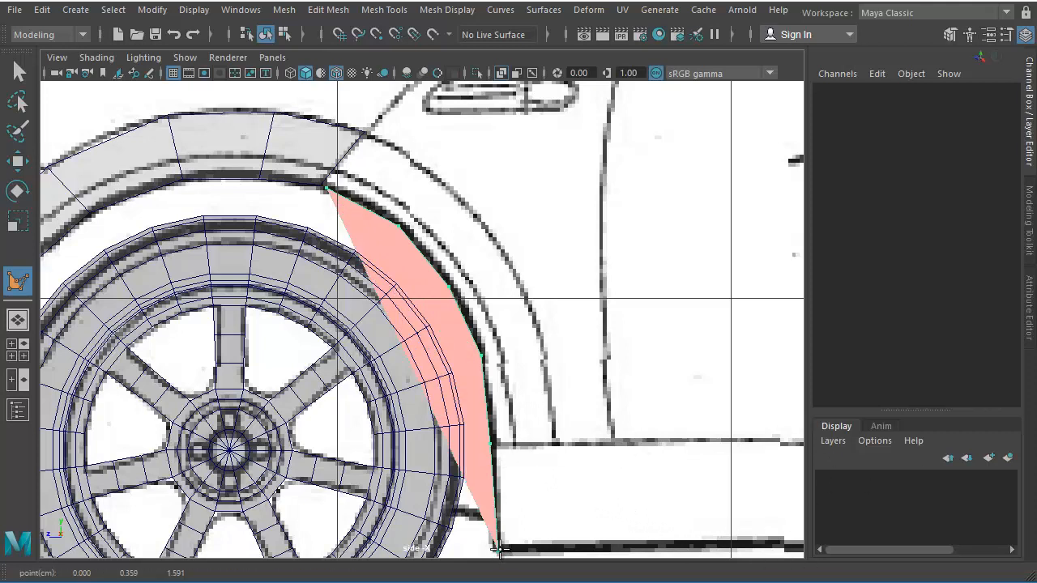
Complete the rear fender polygon with six points from the sill's lower edge up the outer arch line to the panel seam.
left_click(562, 545)
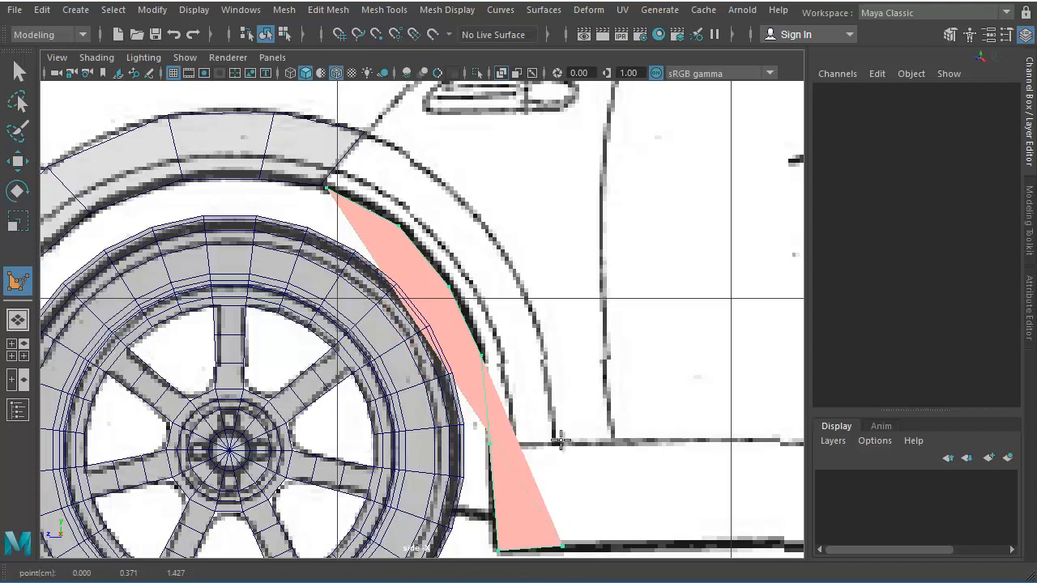
left_click(556, 442)
left_click(540, 340)
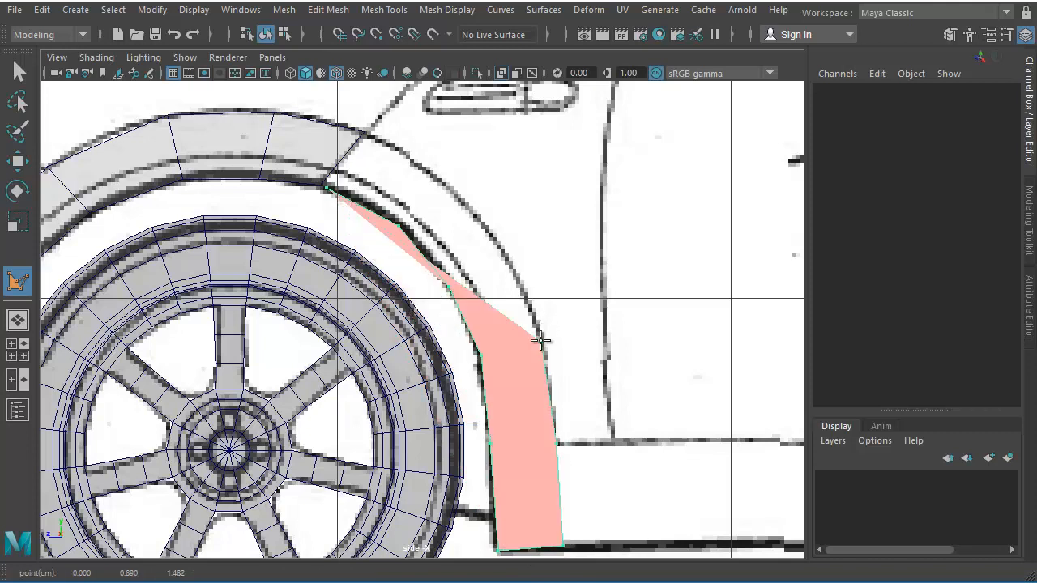
left_click(505, 256)
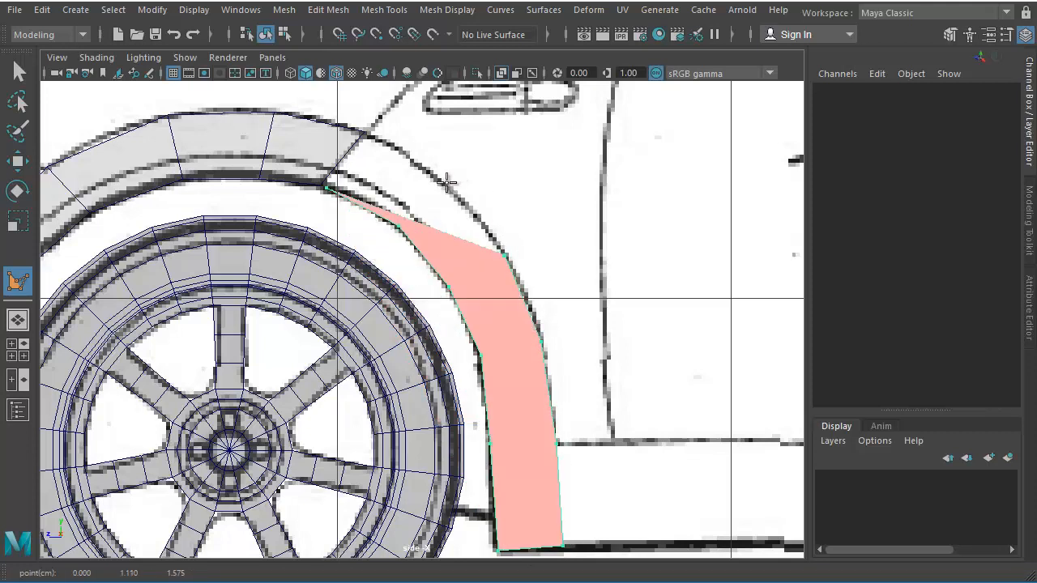
left_click(444, 183)
left_click(369, 136)
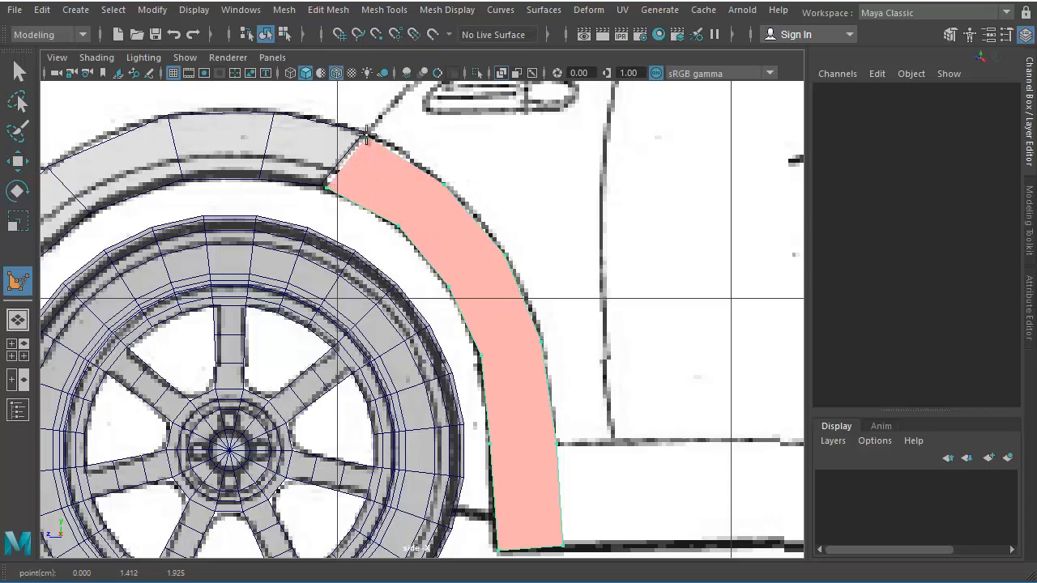
key("Return")
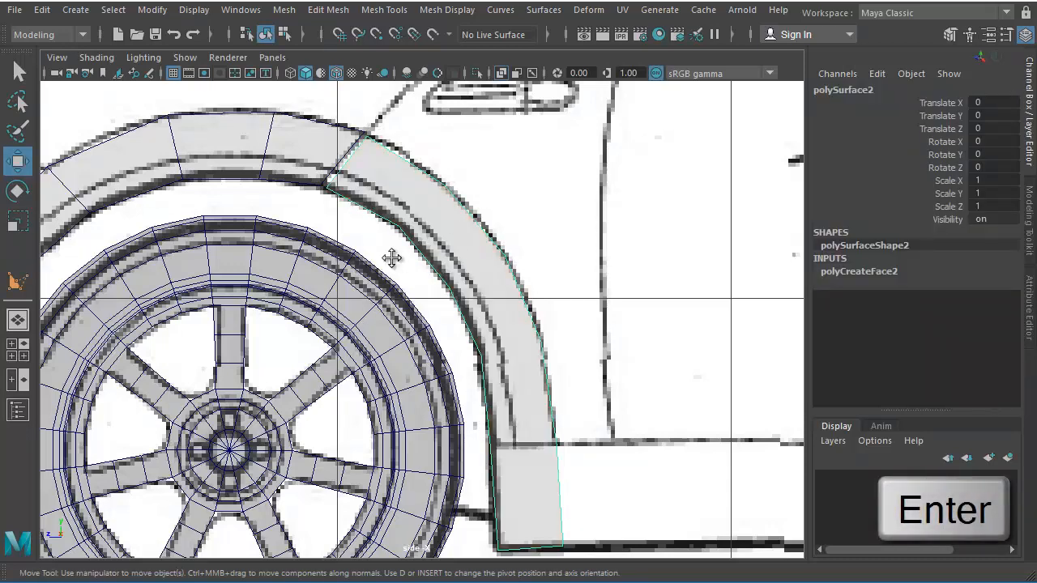
Divide the rear fender polygon into quads with four Multi-Cut edges between opposing inner and outer arch vertices.
middle_click_drag(394, 254, 521, 204, "alt")
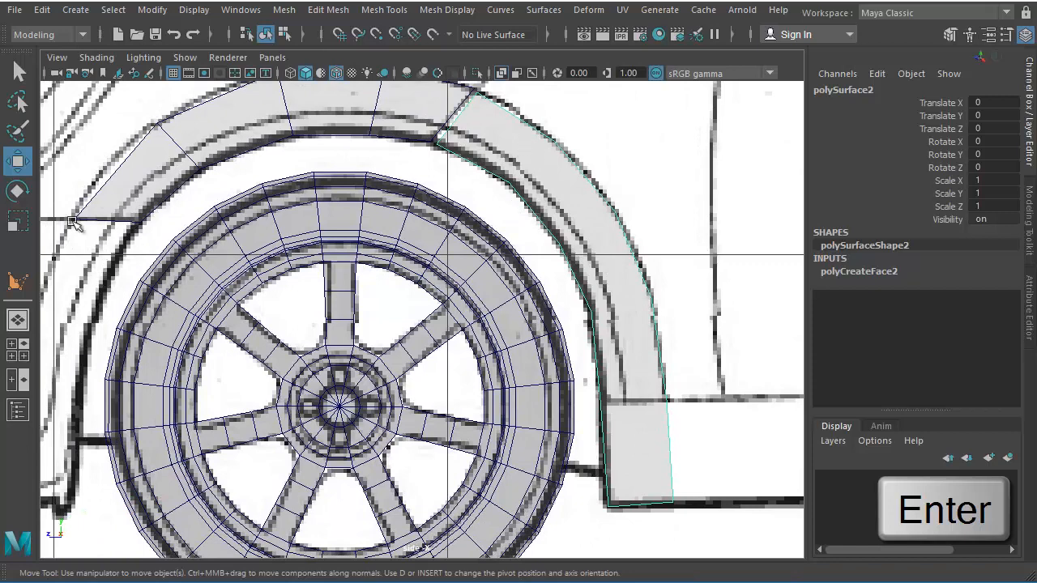
middle_click_drag(565, 259, 485, 308, "alt")
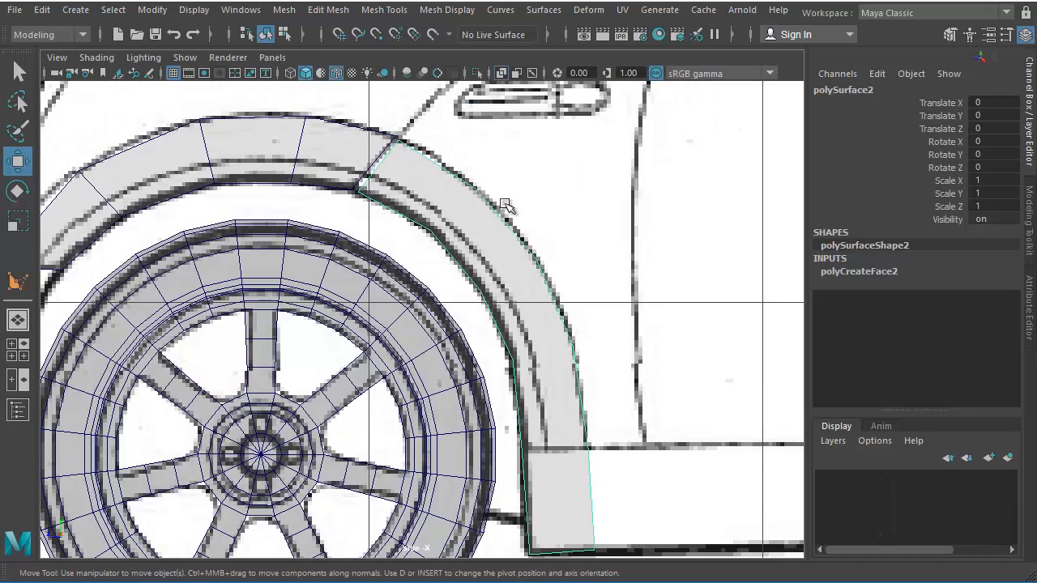
right_click_drag(483, 210, 369, 208)
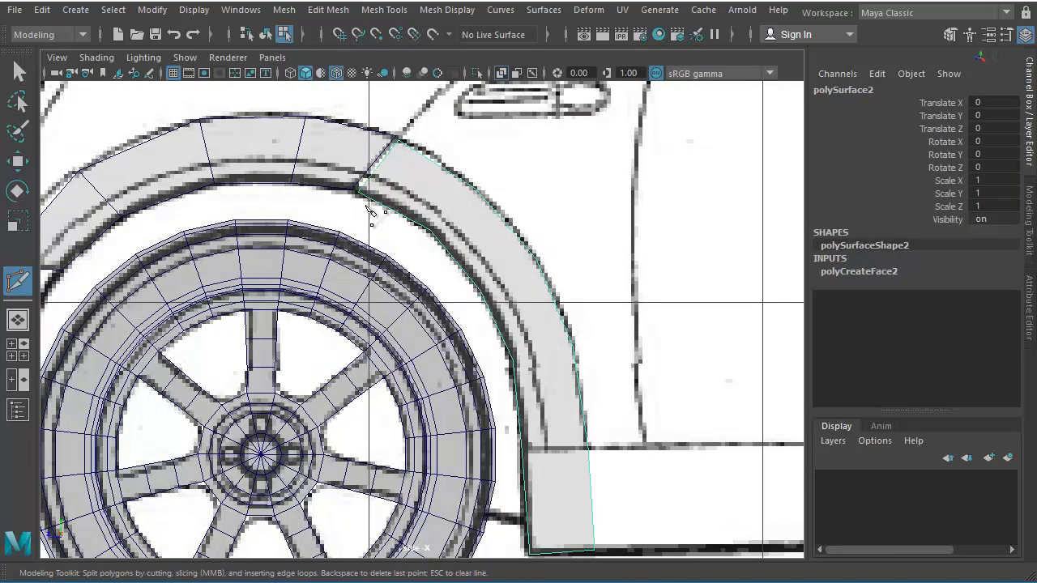
left_click(432, 233)
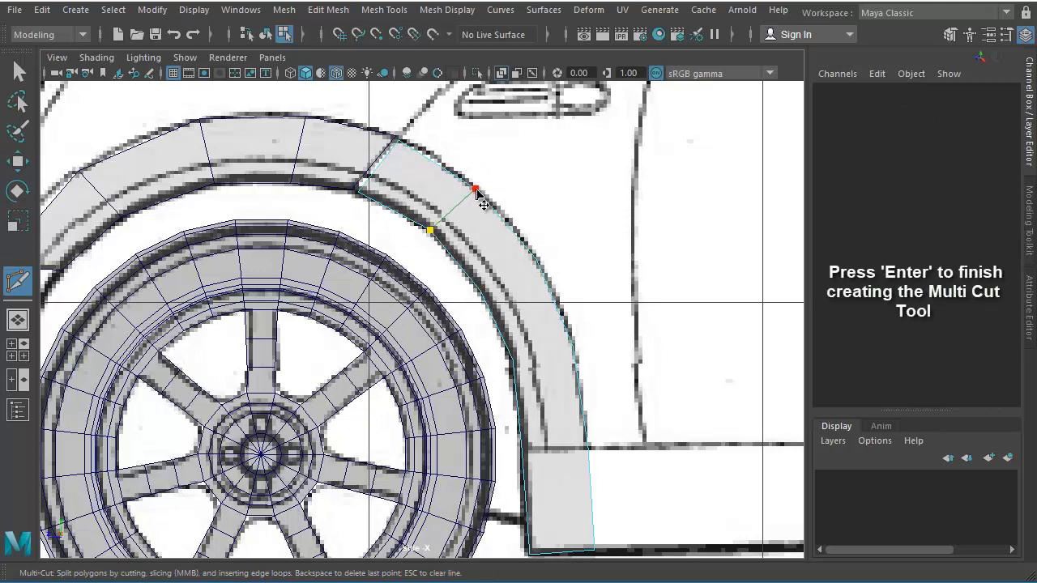
left_click(477, 194)
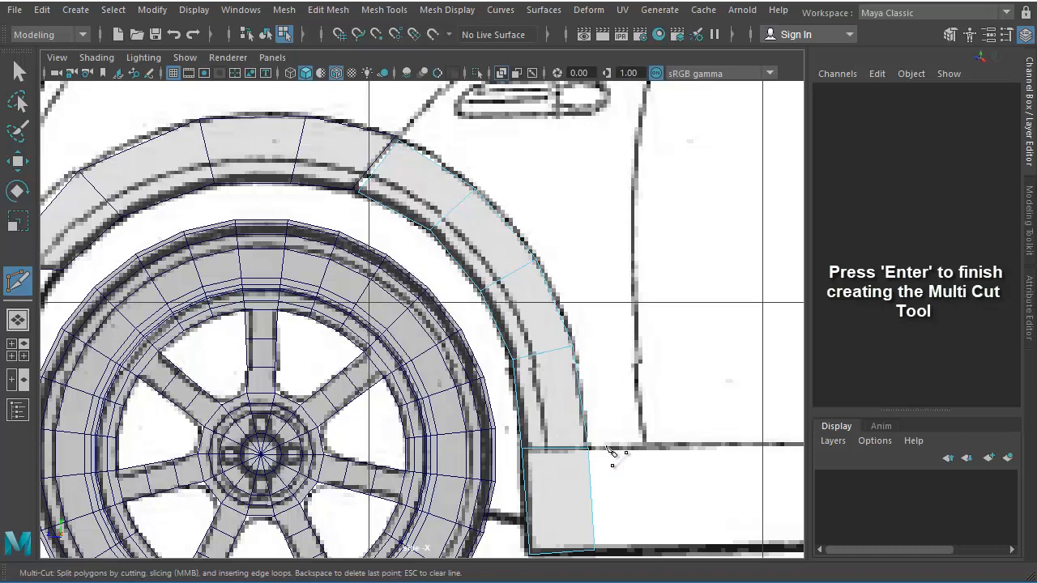
Switch to the four-view layout, leave Multi-Cut for the Move tool and select the rear fender strip in object mode.
key("space")
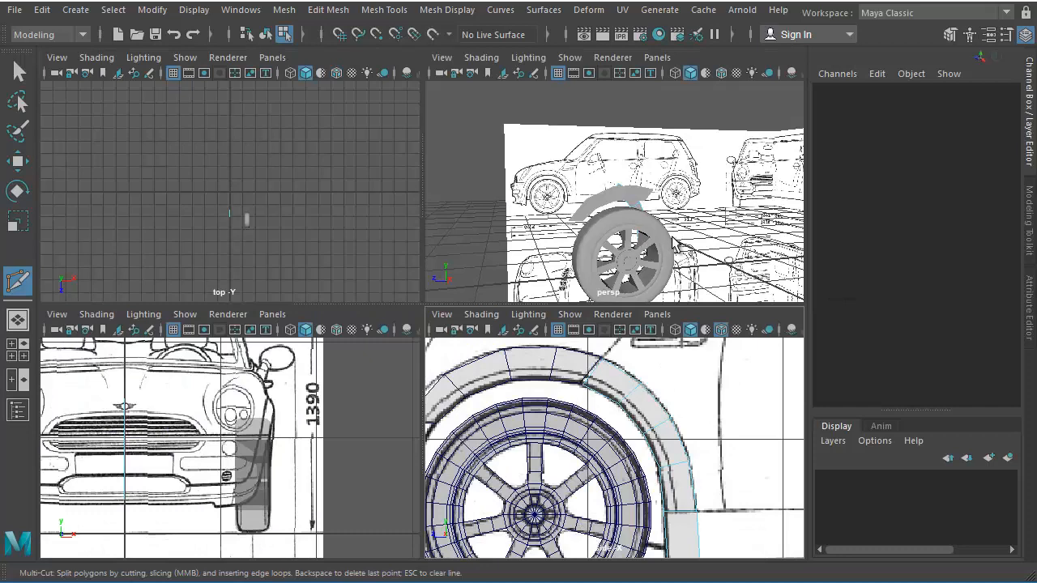
key("w")
key("f")
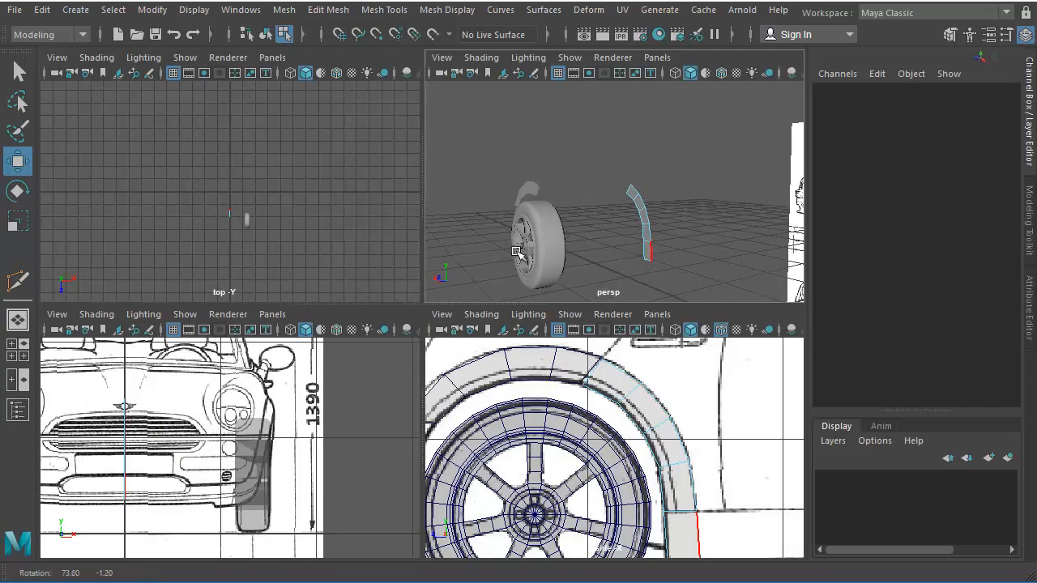
right_click(647, 217)
left_click(647, 262)
scroll(648, 227, "up", 5)
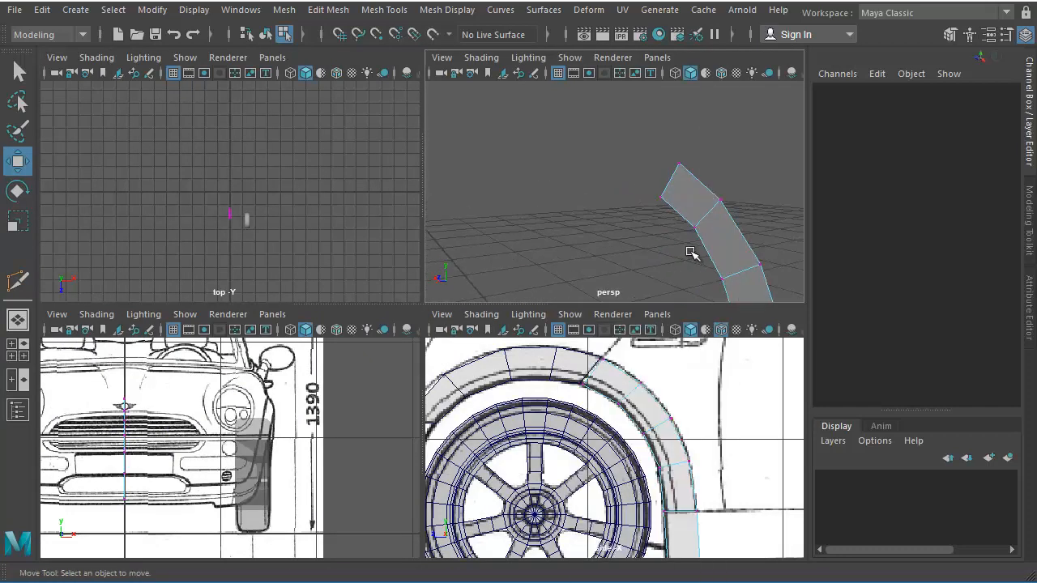
left_click_drag(629, 201, 682, 175, "alt")
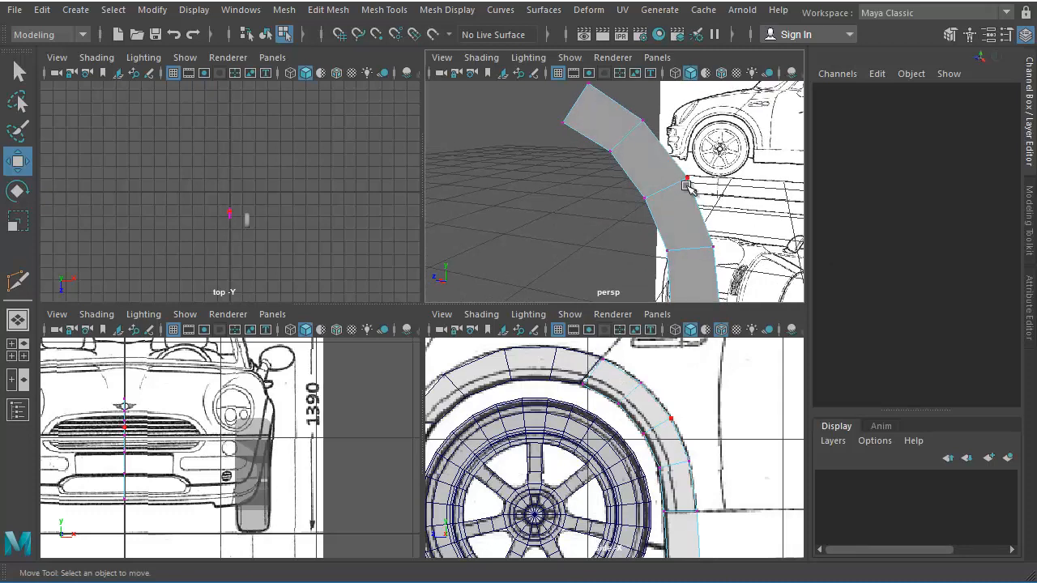
middle_click_drag(689, 213, 619, 184, "alt")
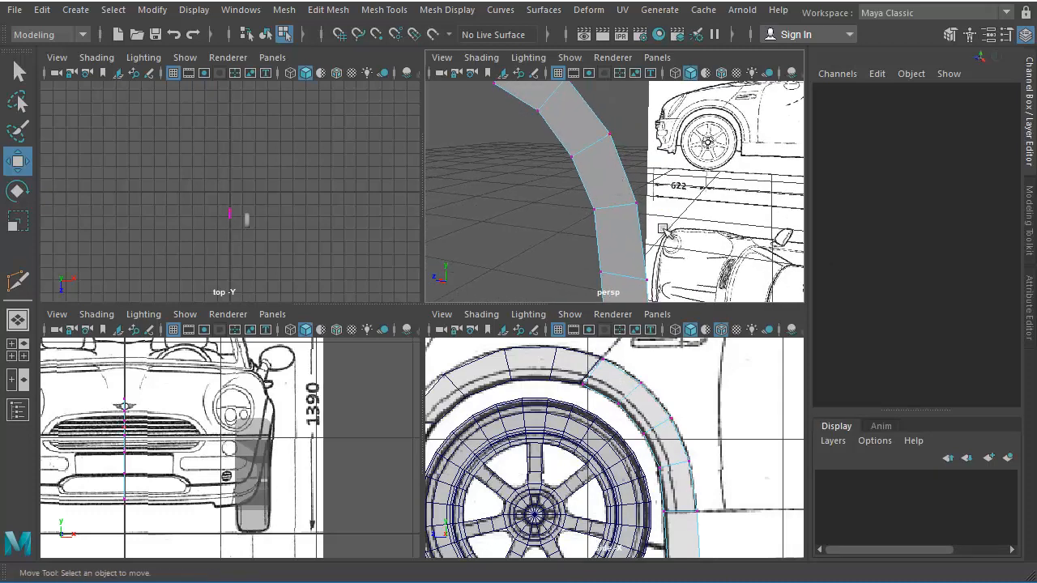
right_click_drag(663, 229, 588, 213, "alt")
middle_click_drag(588, 213, 632, 188, "alt")
right_click_drag(663, 162, 672, 259)
left_click_drag(648, 202, 468, 198, "alt")
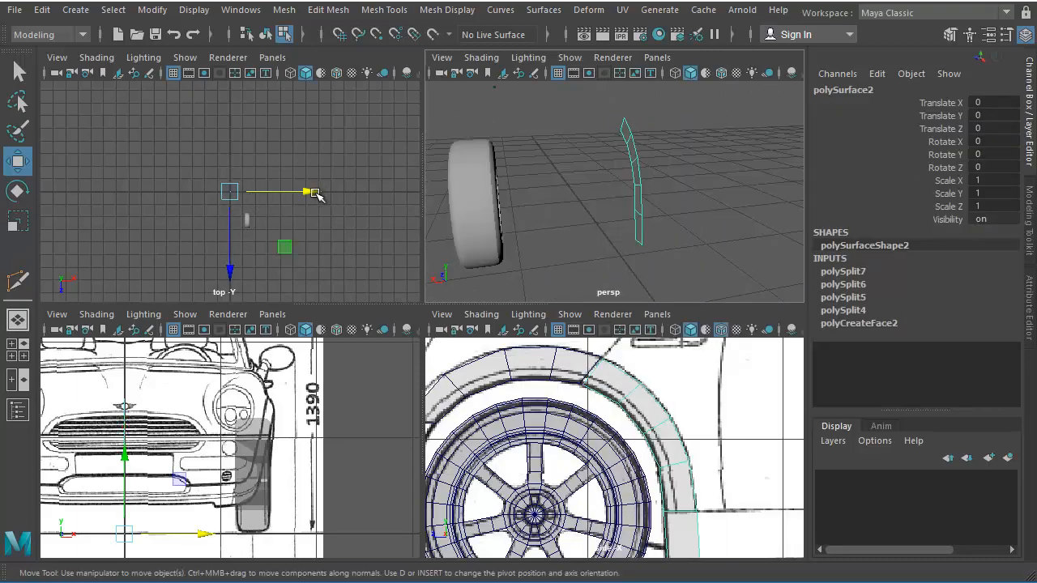
Examine the rear fender strip and its pivot relative to the wheel from several angles in the perspective view.
right_click_drag(714, 208, 542, 208, "alt")
left_click_drag(542, 208, 756, 196, "alt")
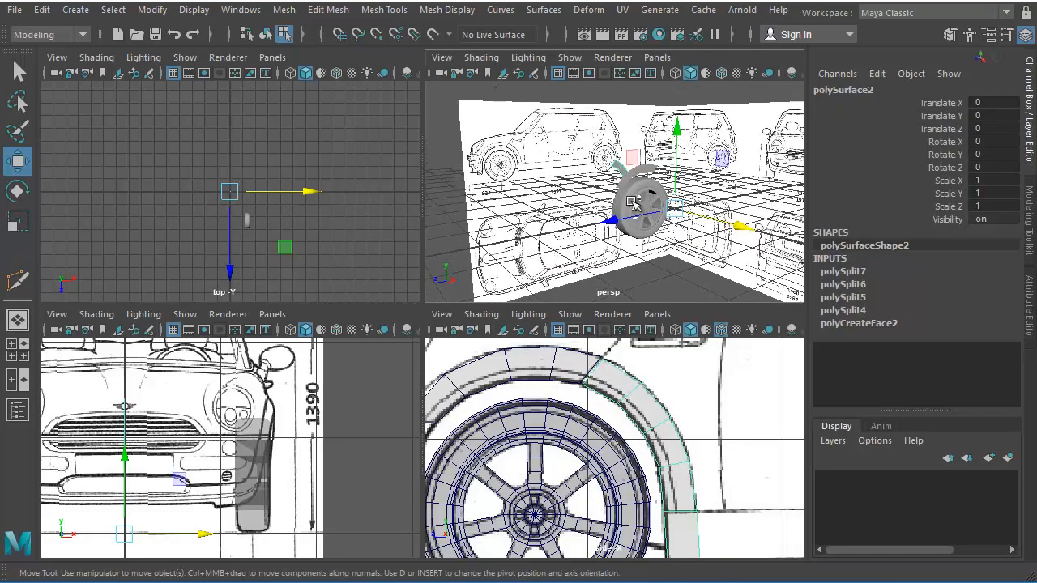
right_click_drag(637, 208, 764, 212, "alt")
left_click_drag(769, 213, 525, 207, "alt")
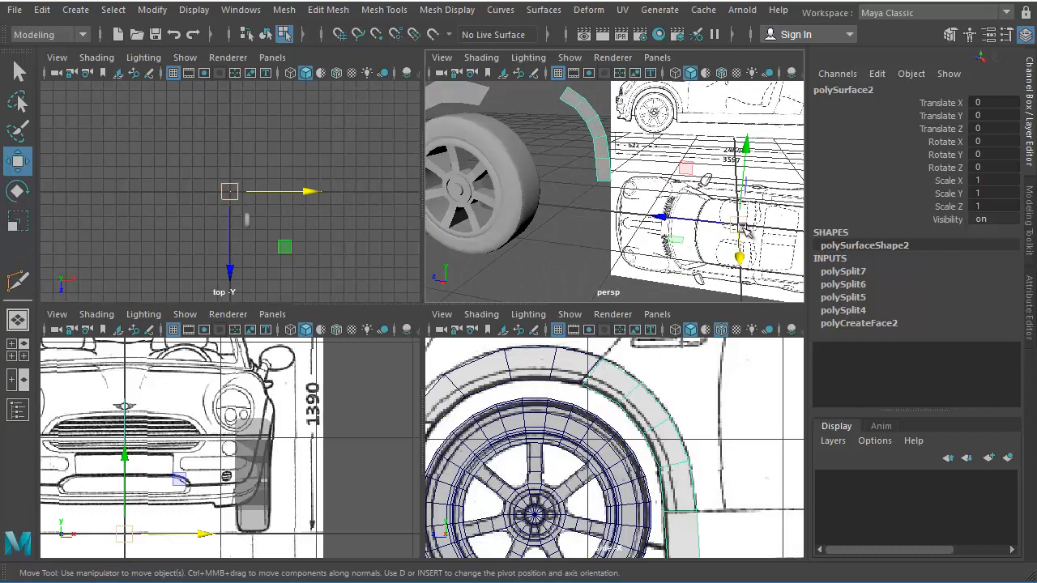
left_click_drag(746, 231, 651, 187, "alt")
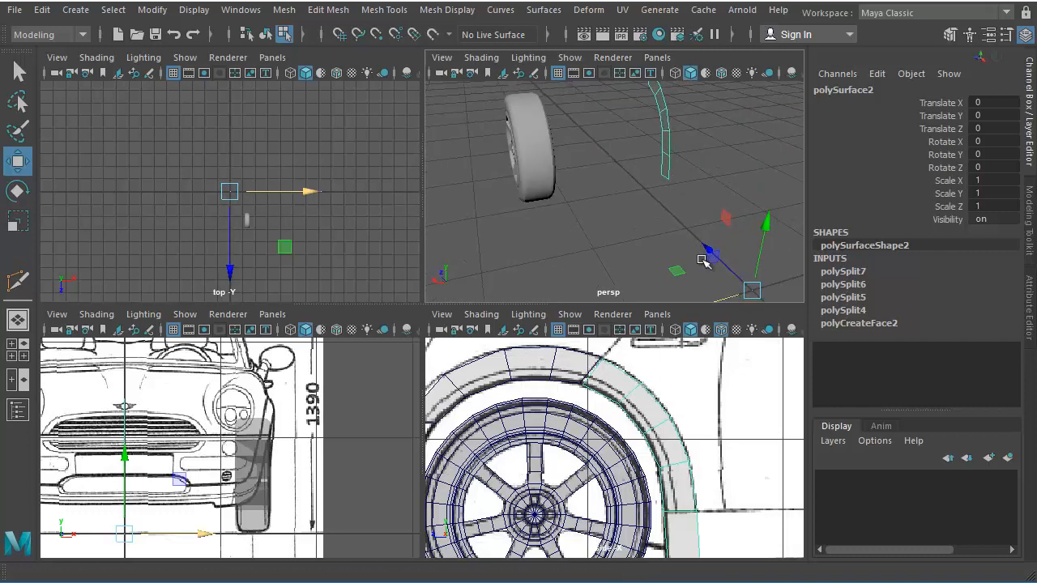
left_click_drag(667, 224, 616, 156, "alt")
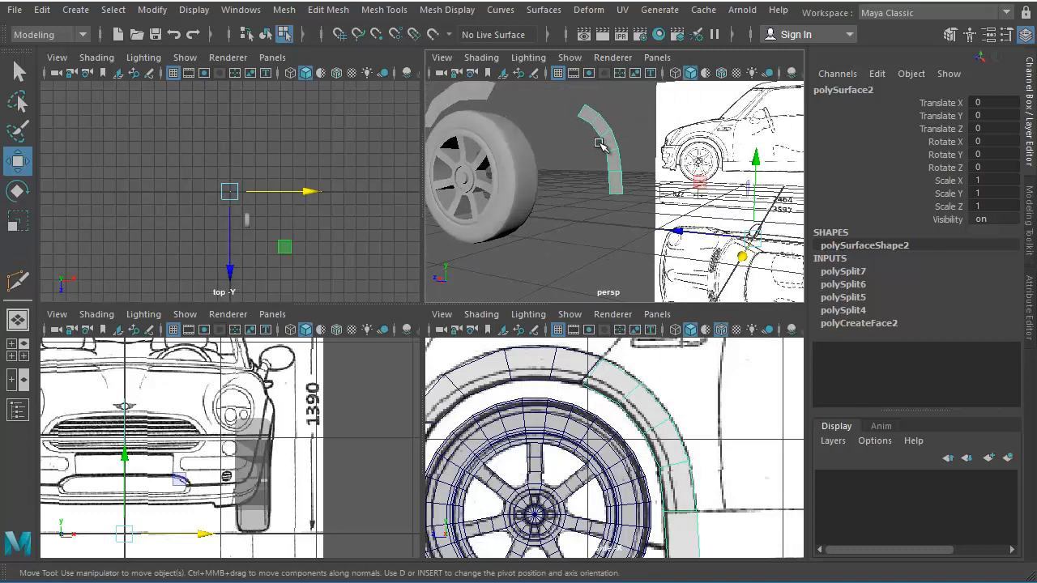
key("F9")
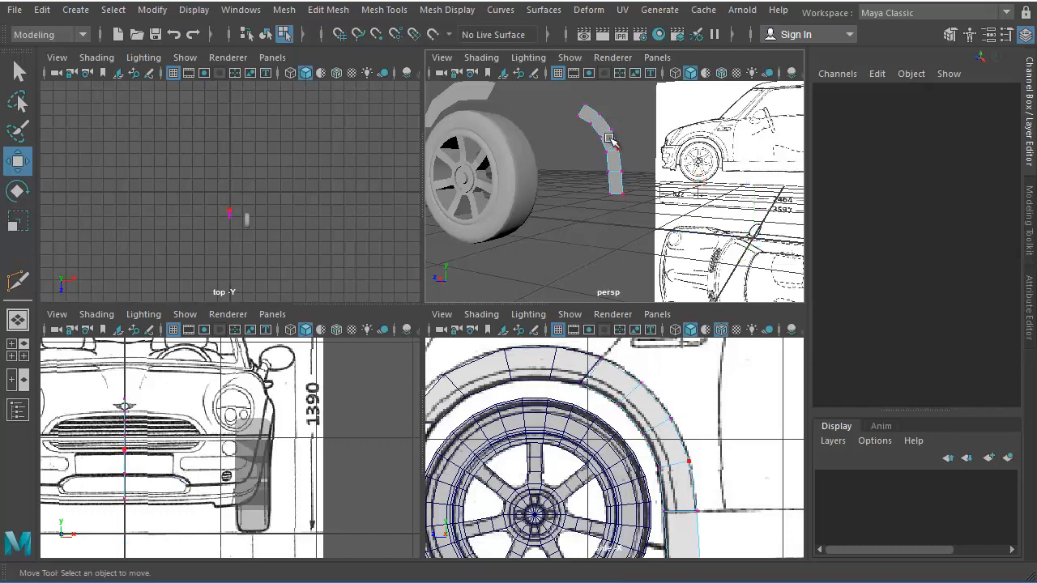
right_click_drag(612, 140, 597, 235)
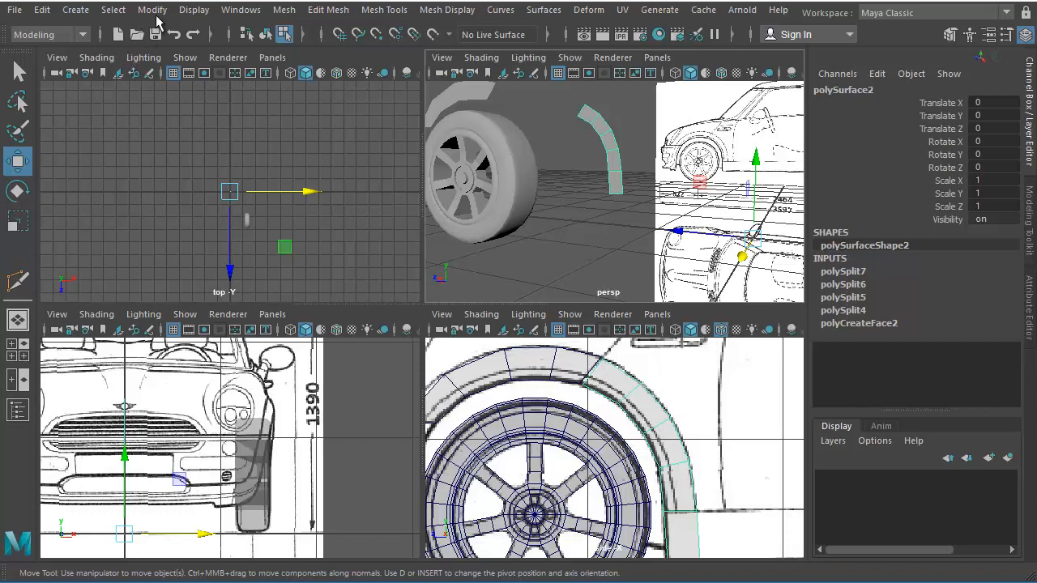
Center the rear fender strip's pivot and move the strip outward along X to about 1.415, over the wheel.
left_click(139, 11)
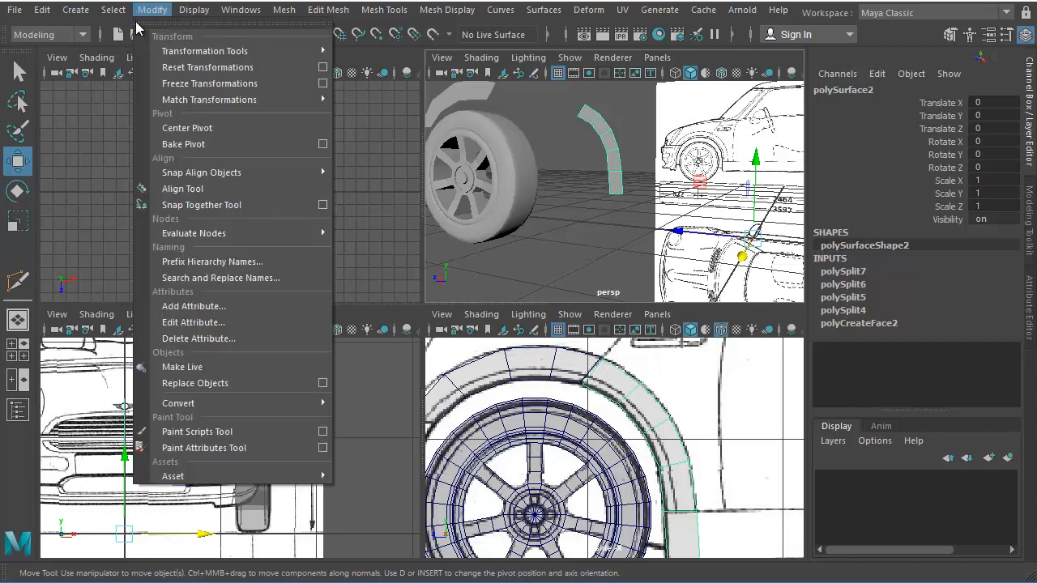
left_click(199, 127)
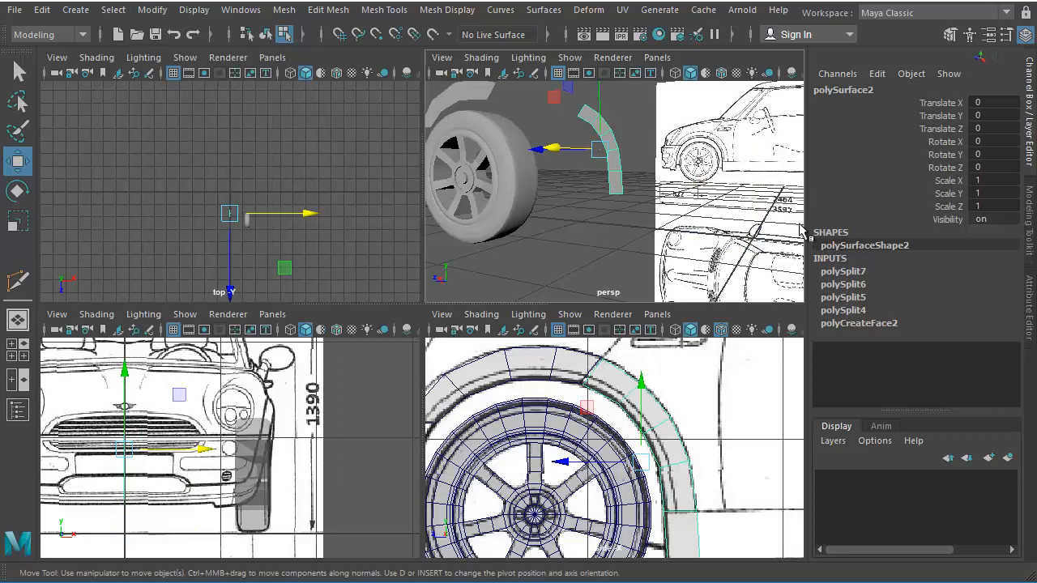
left_click_drag(611, 145, 551, 225, "alt")
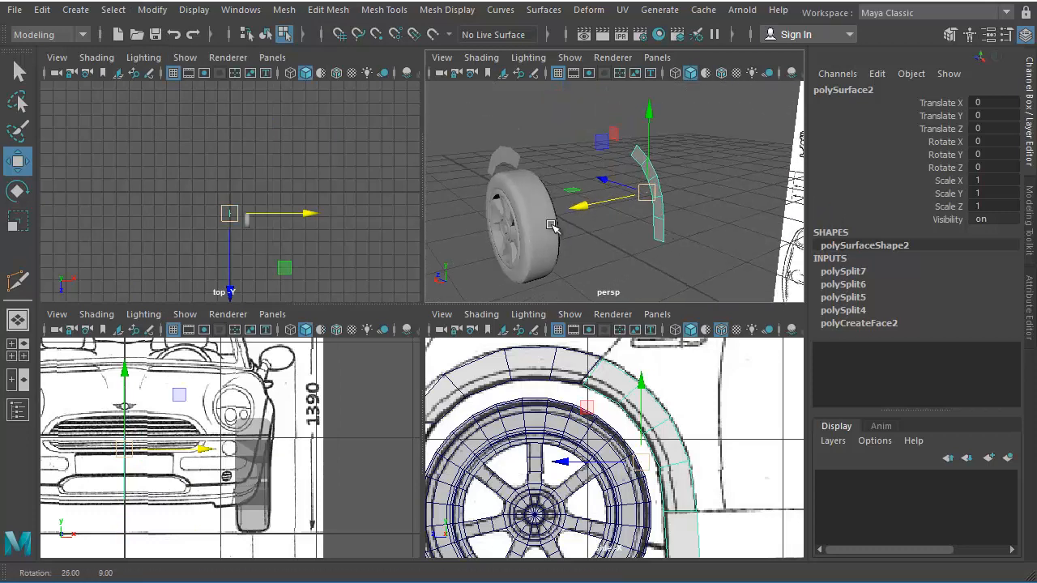
left_click_drag(610, 203, 476, 251)
left_click_drag(473, 212, 628, 202, "alt")
middle_click_drag(622, 217, 681, 199, "alt")
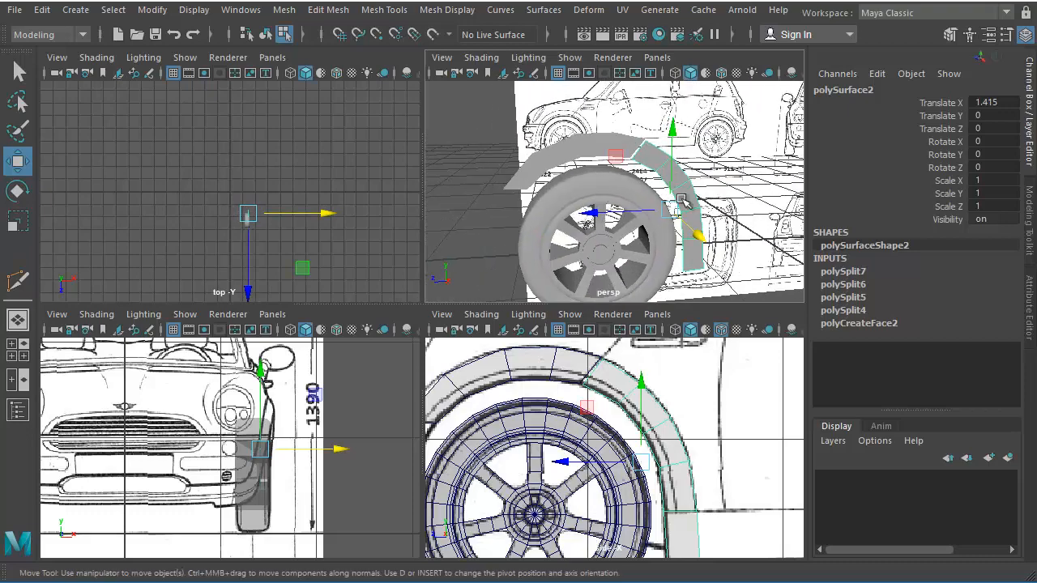
Move the front fender strip outward along X to about 1.418, in line with the rear strip.
right_click_drag(581, 152, 560, 152)
left_click_drag(602, 154, 658, 191, "alt")
right_click(630, 172)
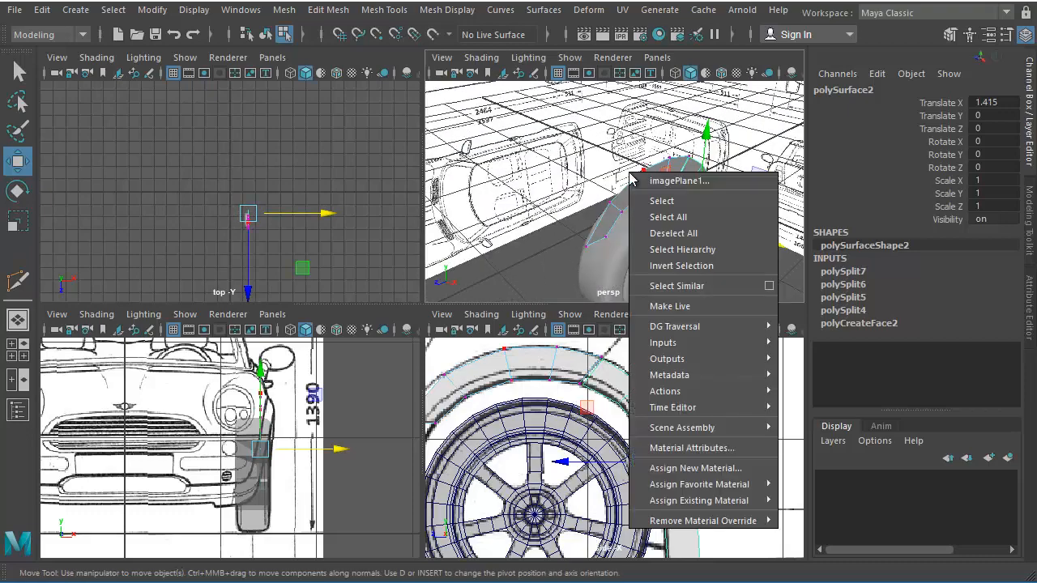
right_click_drag(639, 188, 596, 290)
left_click_drag(705, 242, 621, 201, "alt")
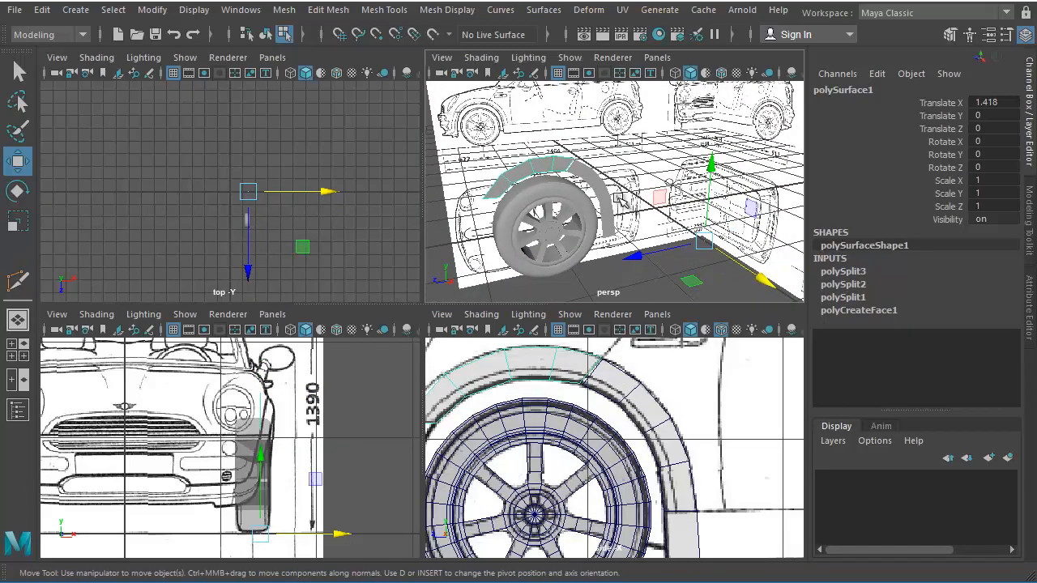
Relocate the front strip's pivot from the ground onto the strip at about Y 1.270, Z 2.432, and deselect it.
key("d")
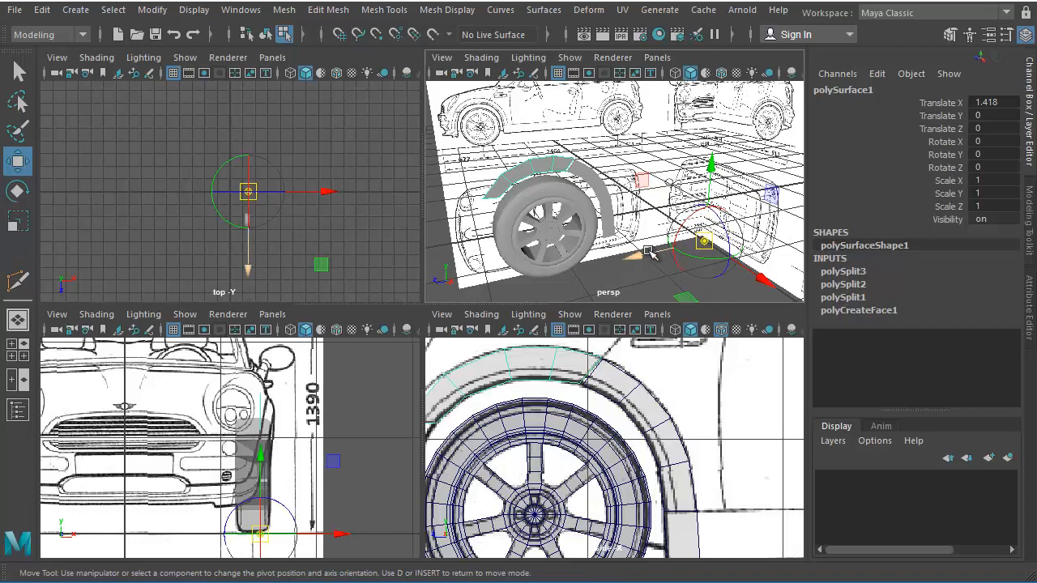
left_click_drag(638, 257, 483, 288)
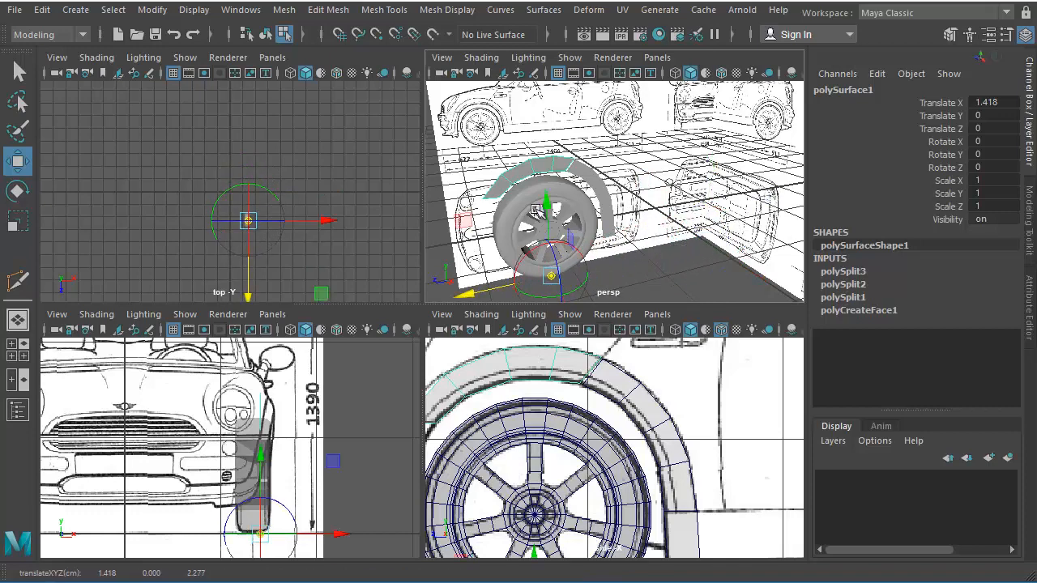
left_click_drag(547, 207, 541, 130)
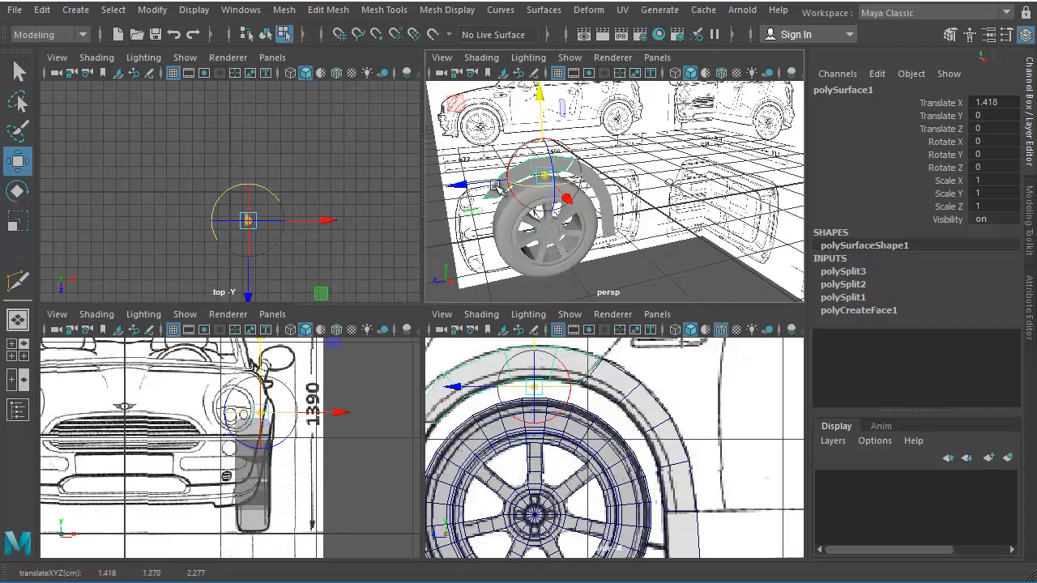
left_click_drag(472, 185, 459, 186)
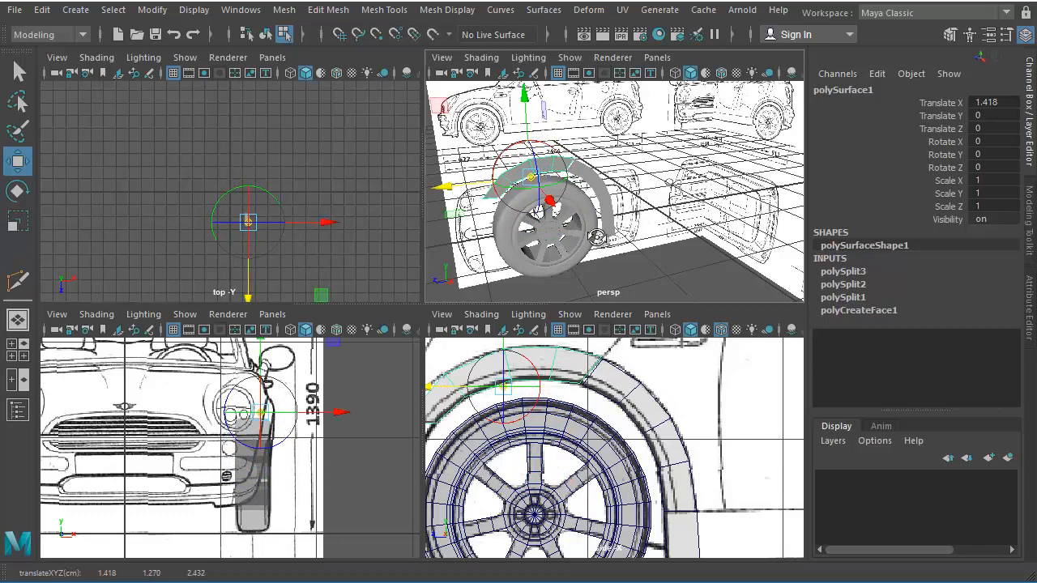
left_click_drag(597, 236, 523, 204, "alt")
left_click(472, 232)
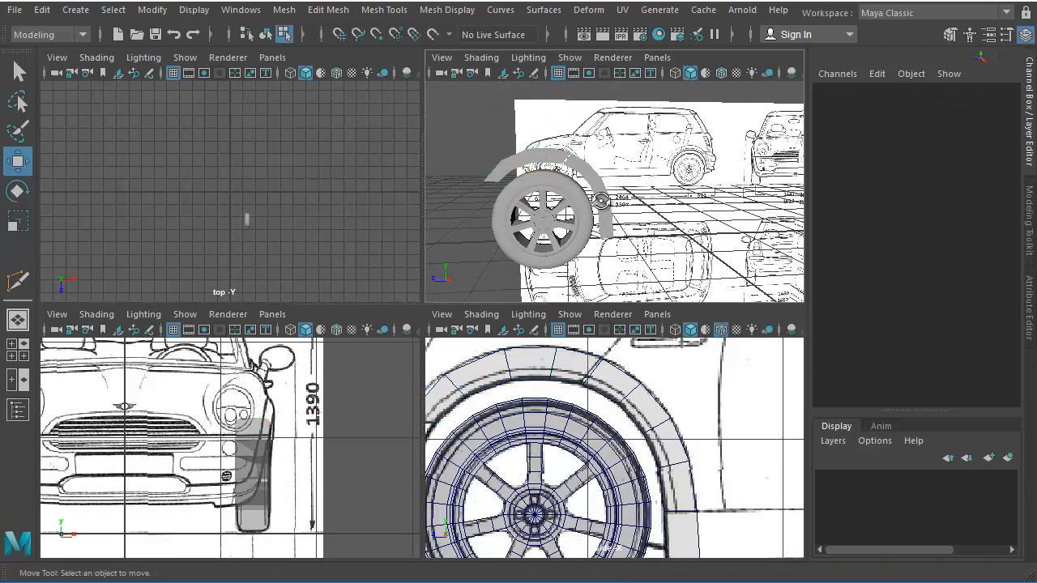
Examine how both fender strips sit over the wheel from the side and front in the perspective view.
left_click_drag(602, 202, 613, 260, "alt")
middle_click_drag(613, 260, 620, 259, "alt")
left_click_drag(527, 268, 526, 241, "alt")
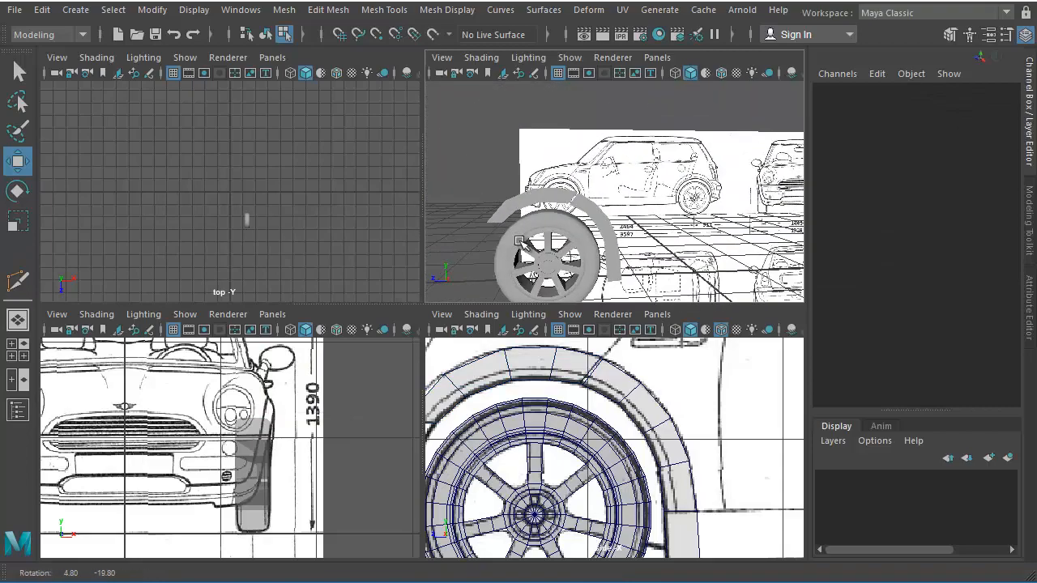
middle_click_drag(585, 203, 636, 174, "alt")
left_click_drag(684, 227, 720, 230, "alt")
right_click_drag(583, 220, 618, 185, "alt")
left_click_drag(683, 183, 555, 327, "alt")
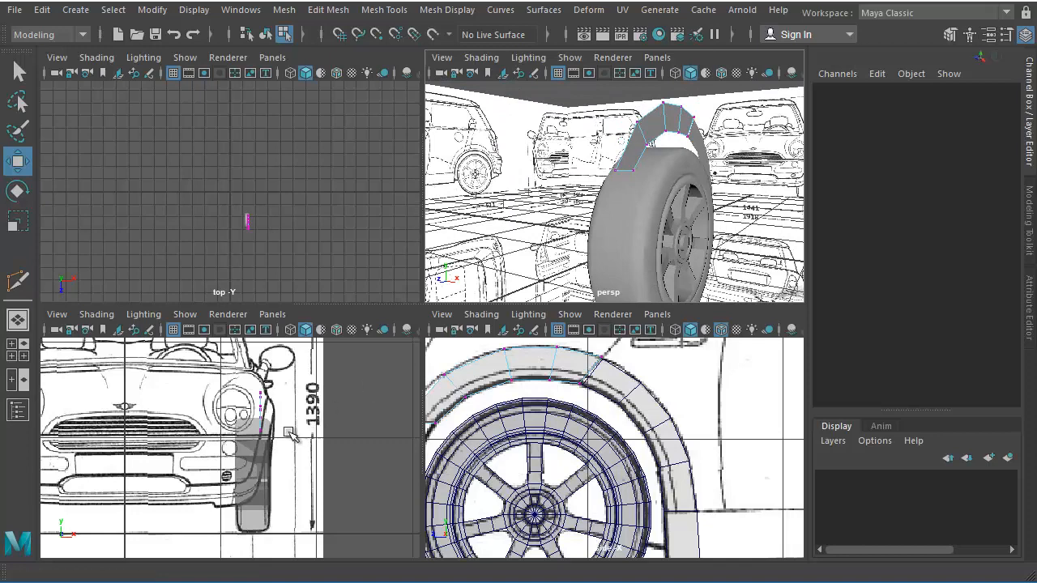
Select both fender strips and move them outward along X to the body outline in the front view, Translate X about 1.527.
key("space")
scroll(457, 283, "up", 4)
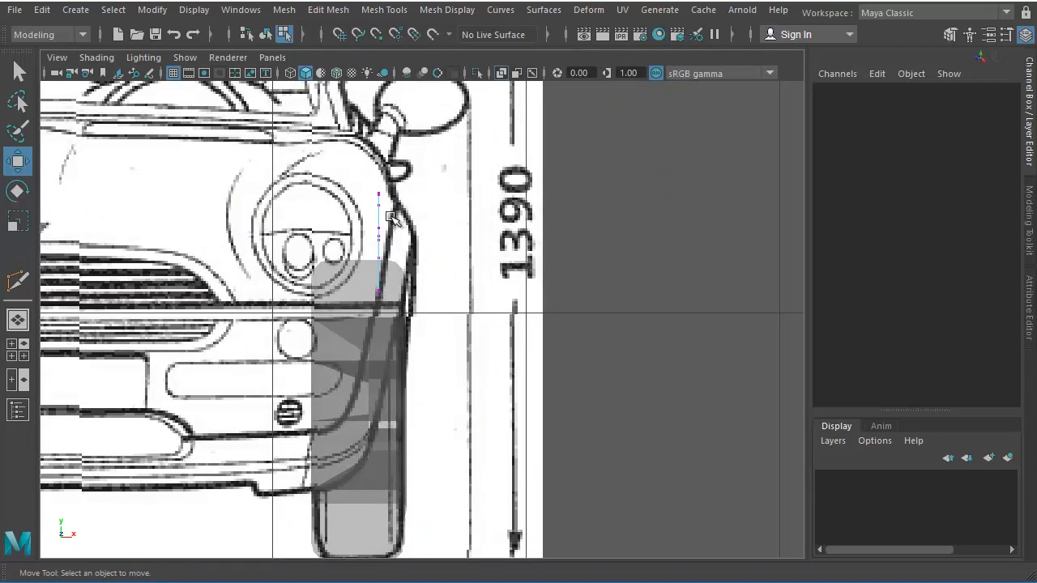
right_click_drag(381, 223, 454, 195)
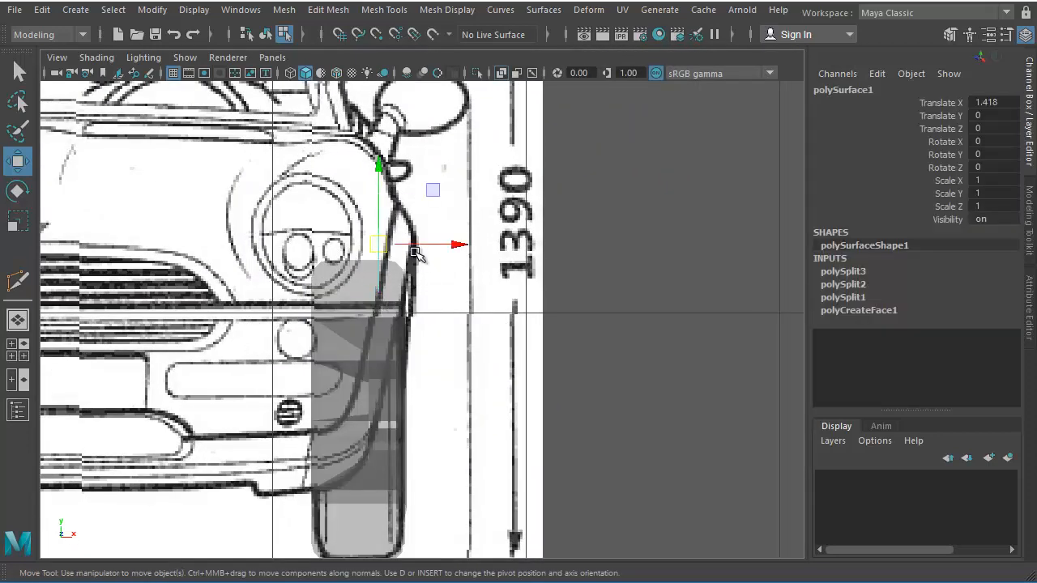
left_click(440, 215)
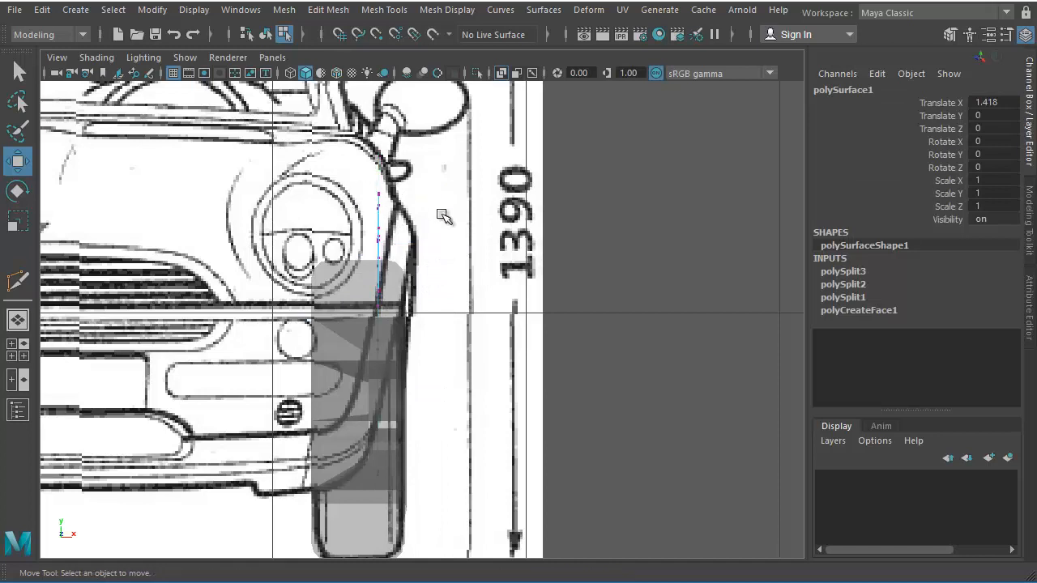
left_click(265, 37)
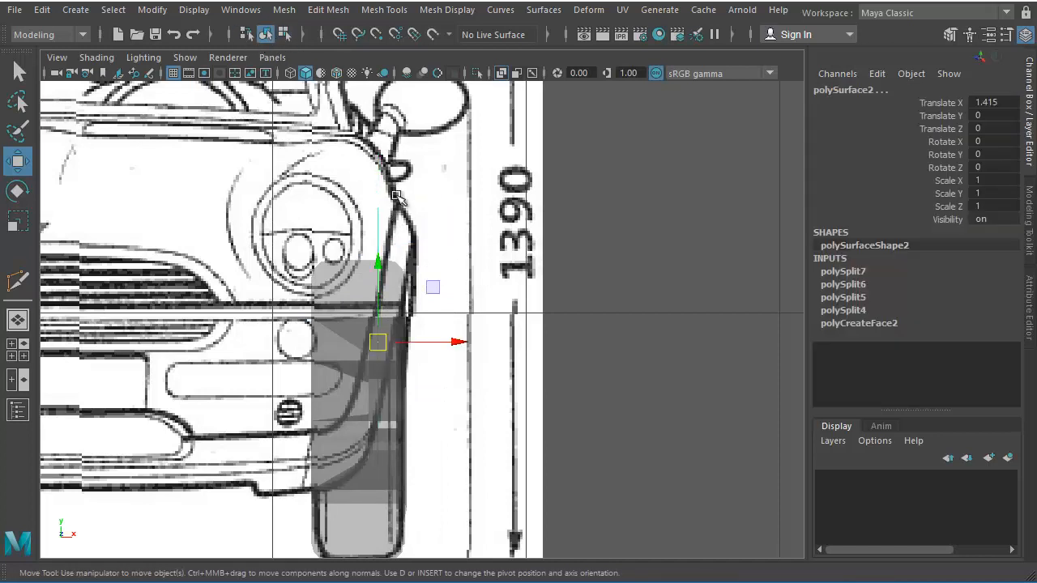
left_click_drag(444, 341, 474, 350)
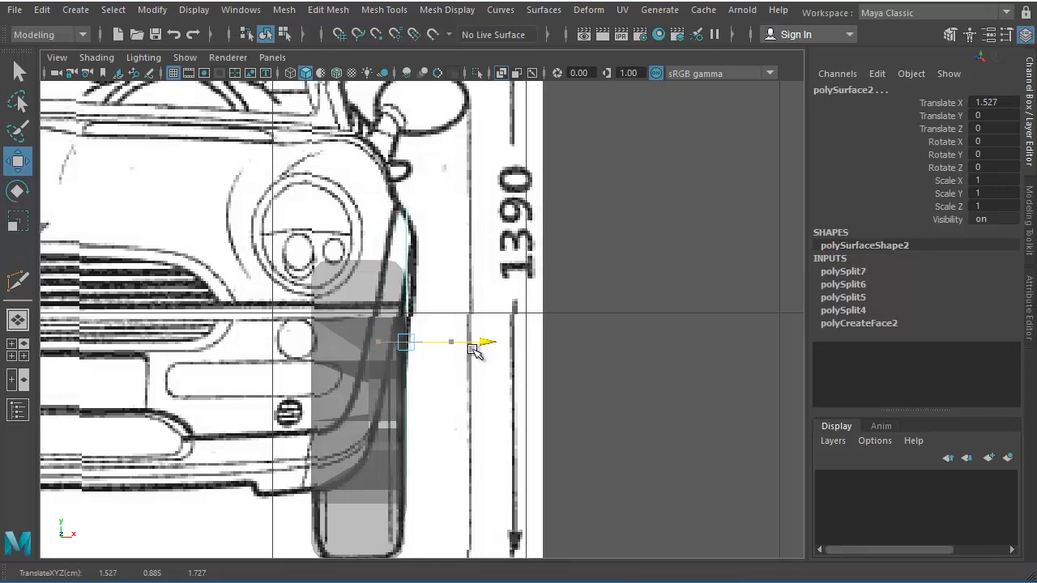
Select the front strip's foremost end edge in edge mode and move it slightly inward along X.
key("space")
key("space")
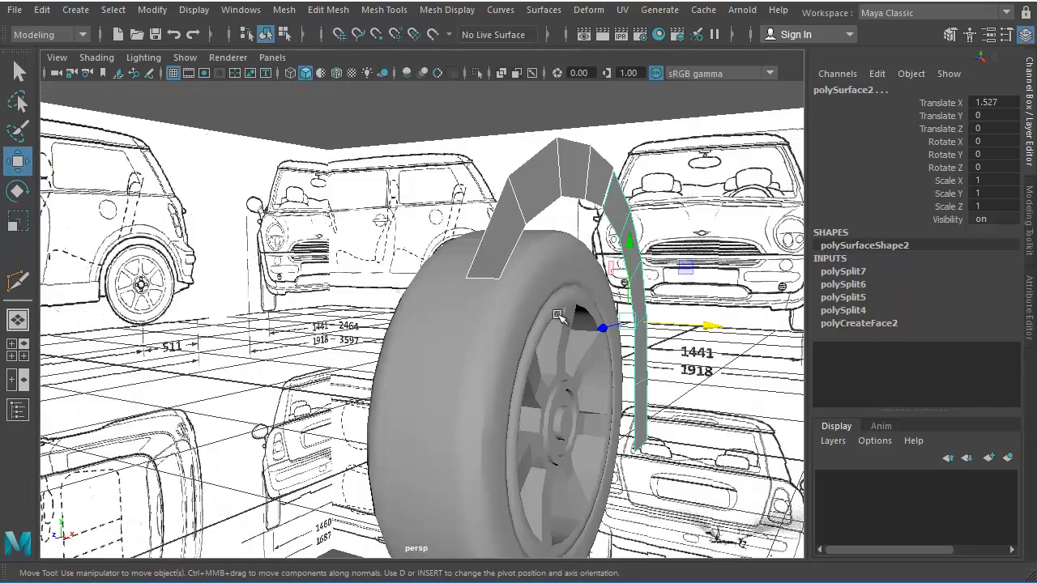
left_click_drag(555, 312, 435, 319, "alt")
scroll(508, 299, "down", 3)
left_click_drag(504, 293, 577, 275, "alt")
key("space")
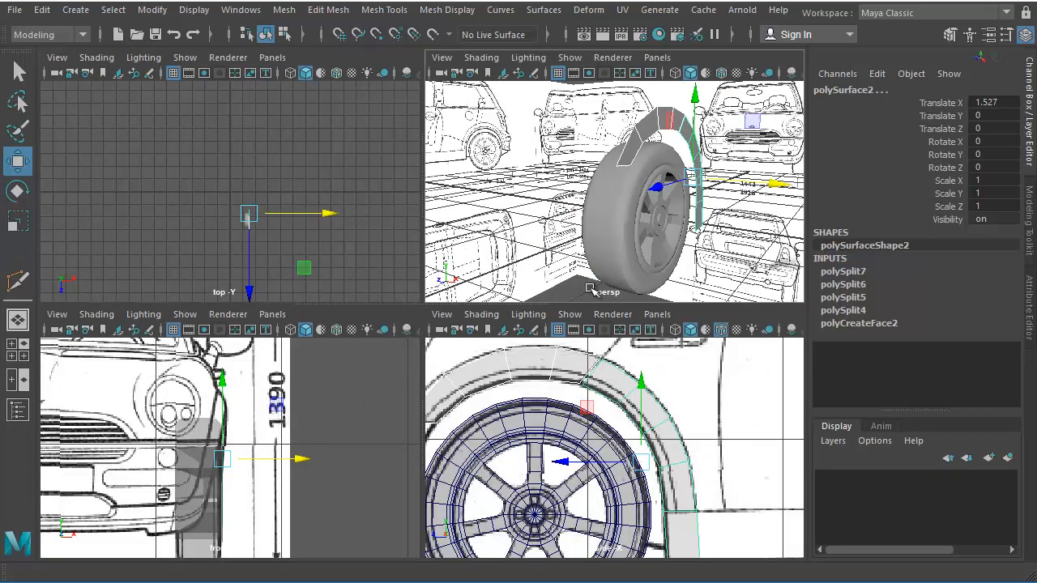
left_click_drag(628, 170, 600, 154, "alt")
right_click_drag(599, 154, 597, 105)
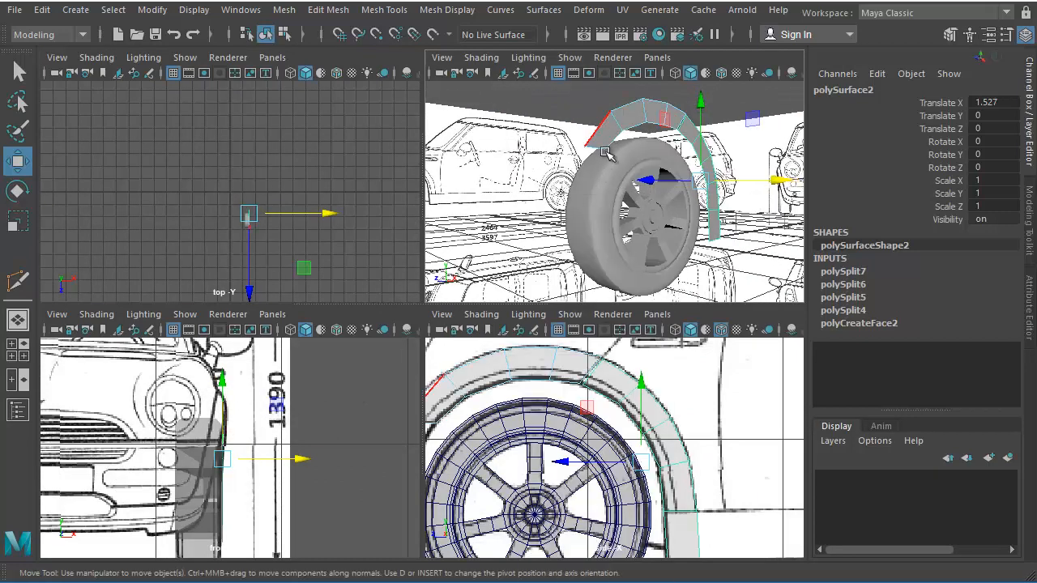
left_click(595, 154)
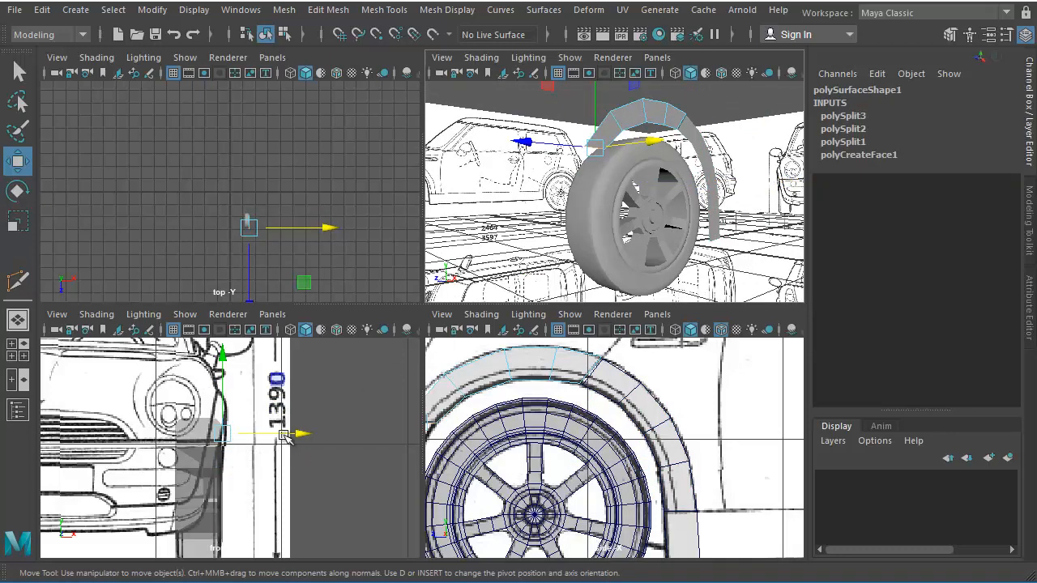
left_click_drag(642, 202, 672, 203, "alt")
left_click_drag(686, 141, 681, 141)
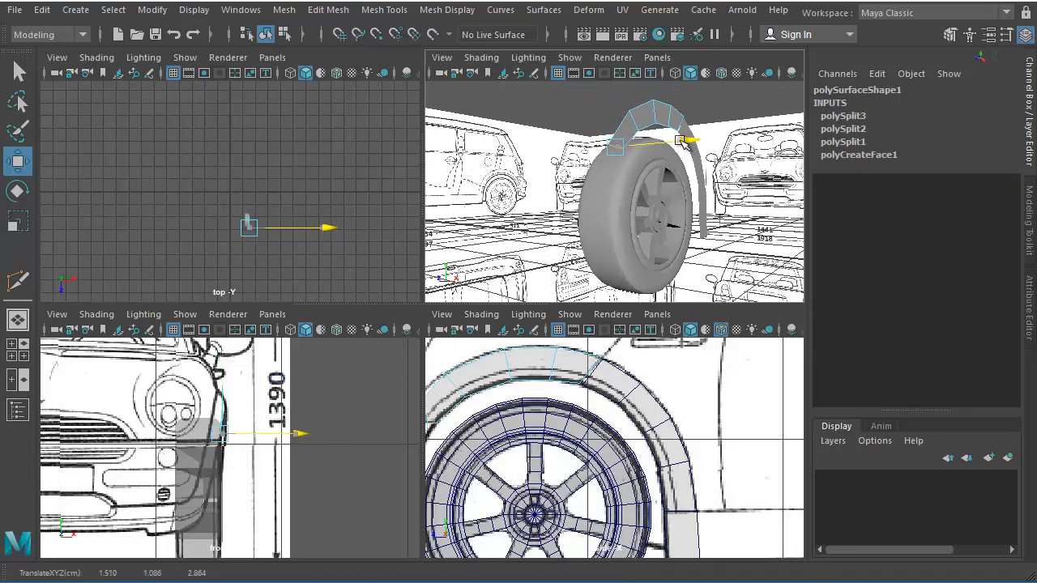
Select the front strip's two crosswise edges near the top of the arch and move them outward along X to about 1.567.
right_click_drag(331, 417, 403, 460, "alt")
middle_click_drag(344, 411, 344, 425, "alt")
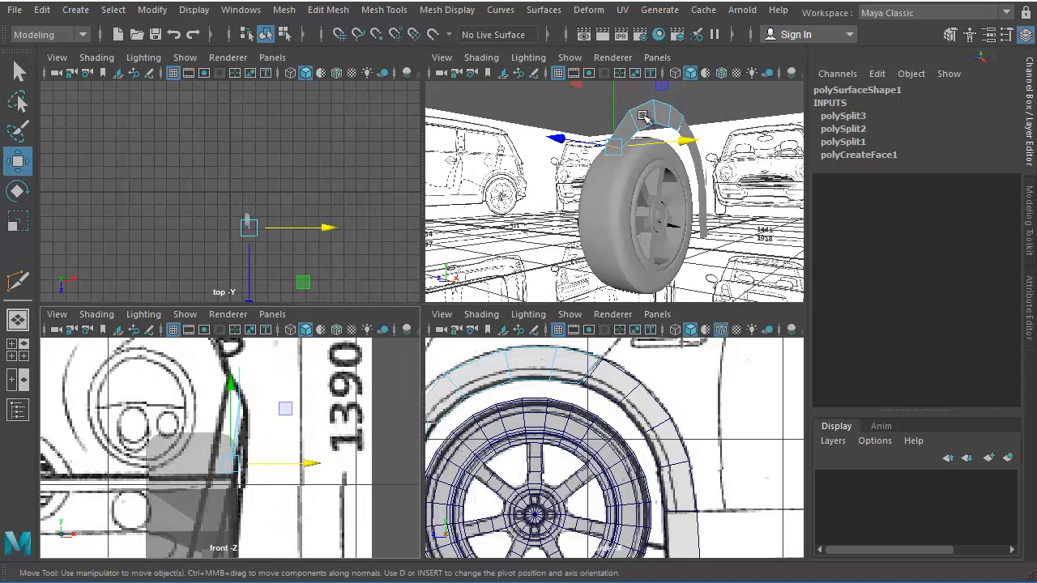
left_click_drag(643, 116, 656, 129, "alt")
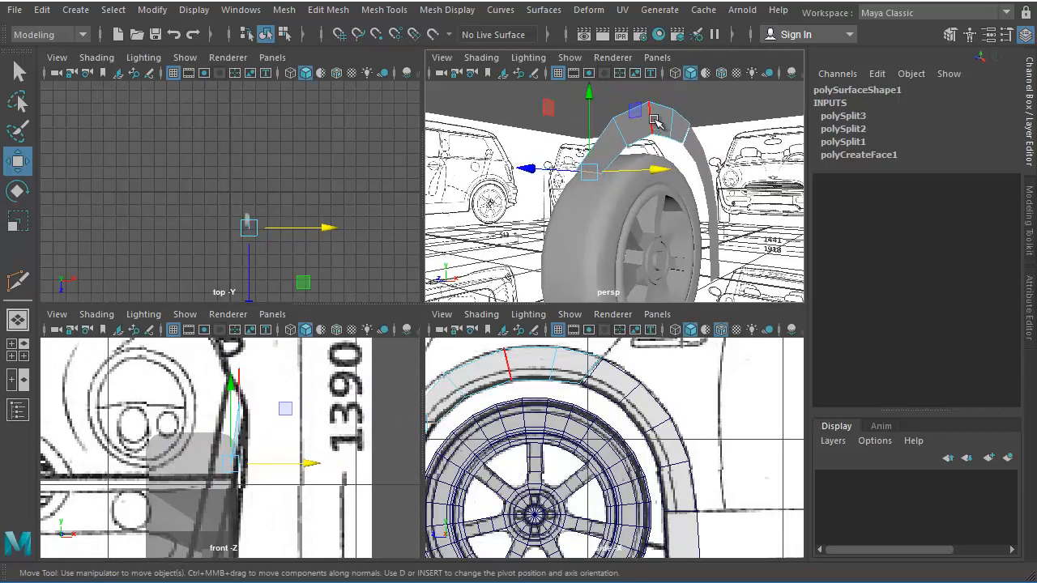
left_click(656, 124)
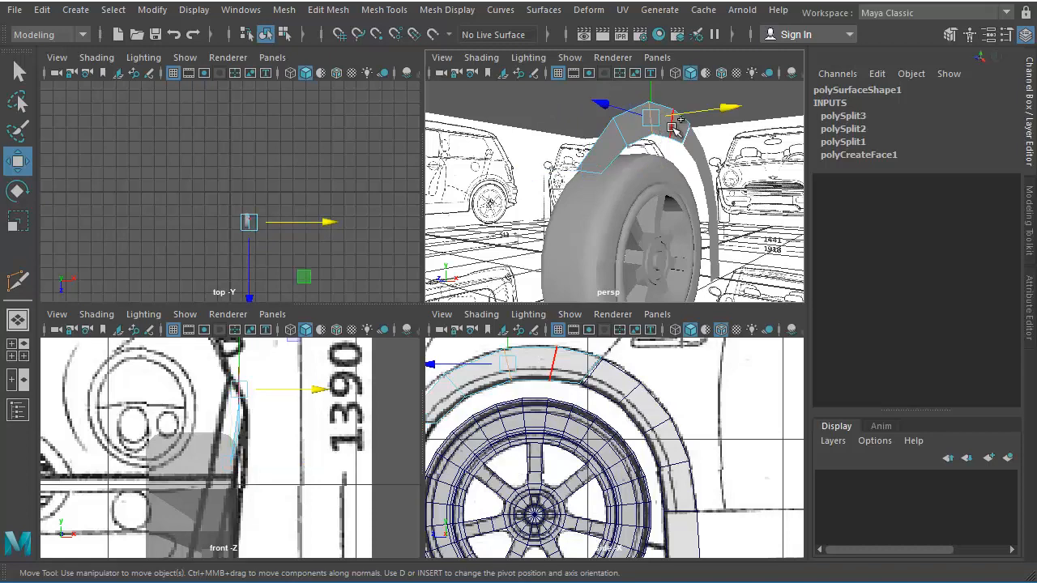
left_click(672, 127, "shift")
left_click_drag(674, 127, 739, 127, "alt")
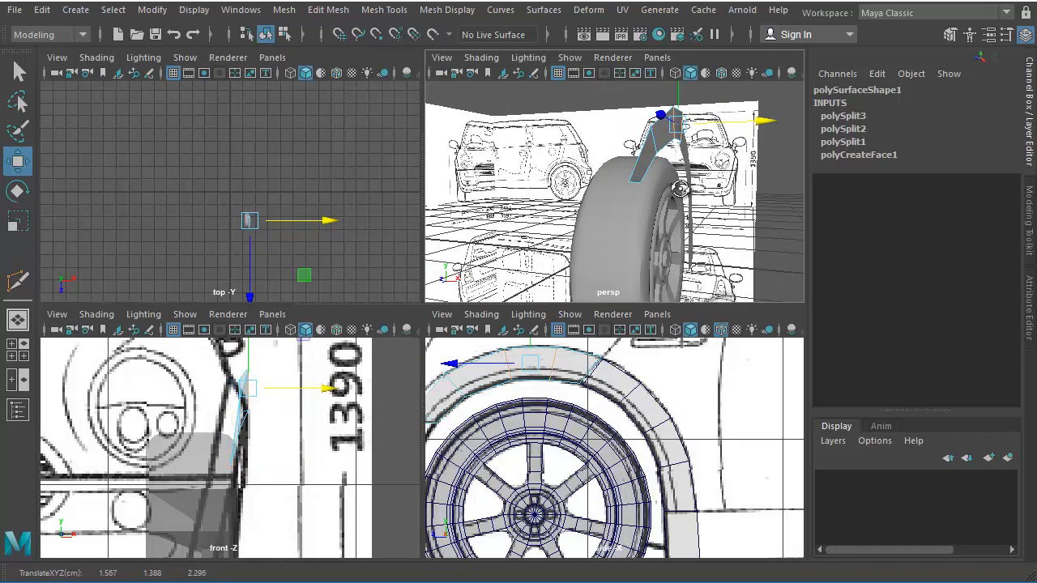
Adjust the front strip's forward crosswise edges along X so the strip curves smoothly around the tyre.
left_click_drag(683, 191, 494, 261, "alt")
left_click(539, 224)
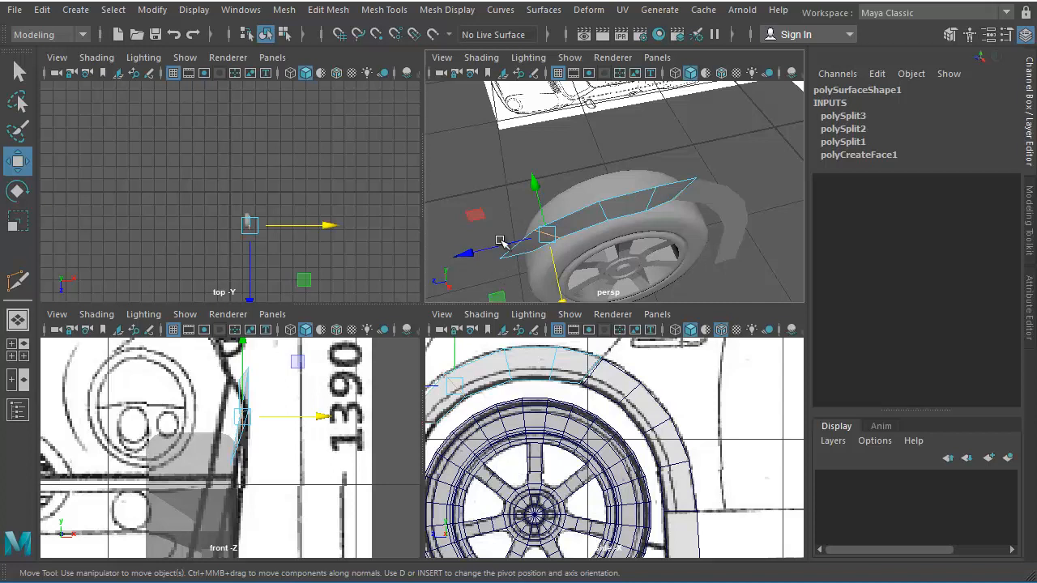
left_click_drag(551, 275, 556, 273)
left_click(607, 215)
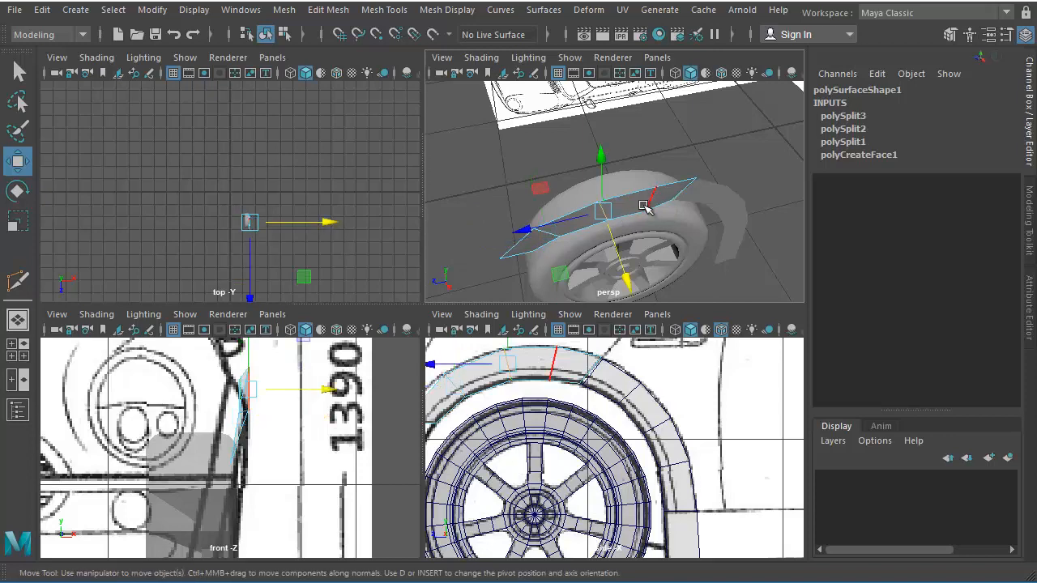
left_click_drag(642, 245, 717, 165)
Select the front strip's outer arch edges and move them inward to match the body contour in the front view.
left_click(591, 218)
left_click(684, 116)
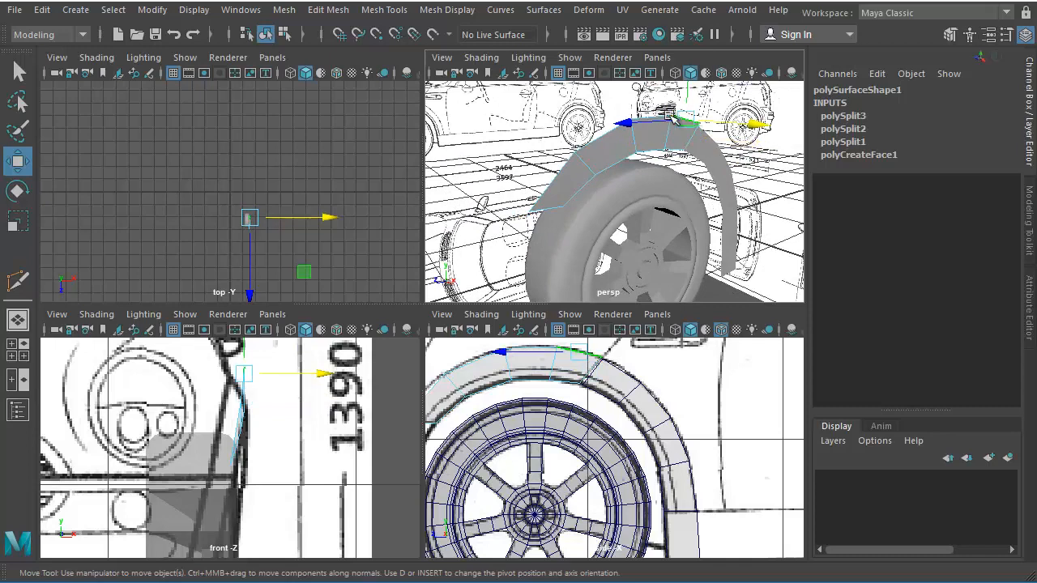
left_click_drag(651, 119, 465, 181)
left_click(649, 113, "shift")
left_click(502, 152)
left_click(210, 453, "alt")
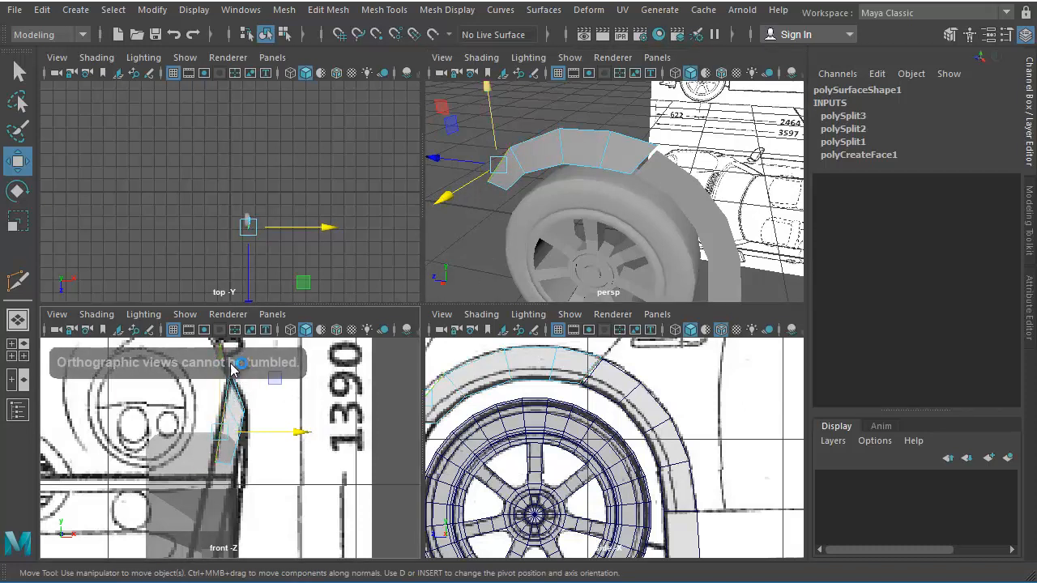
Select the rear fender strip and examine its joint with the front strip up close.
left_click_drag(585, 203, 628, 193, "alt")
left_click(604, 157)
left_click(604, 158)
left_click(598, 164)
middle_click_drag(628, 193, 551, 196, "alt")
left_click_drag(552, 197, 574, 199, "alt")
scroll(559, 207, "up", 3)
scroll(586, 207, "up", 4)
middle_click_drag(599, 214, 615, 191, "alt")
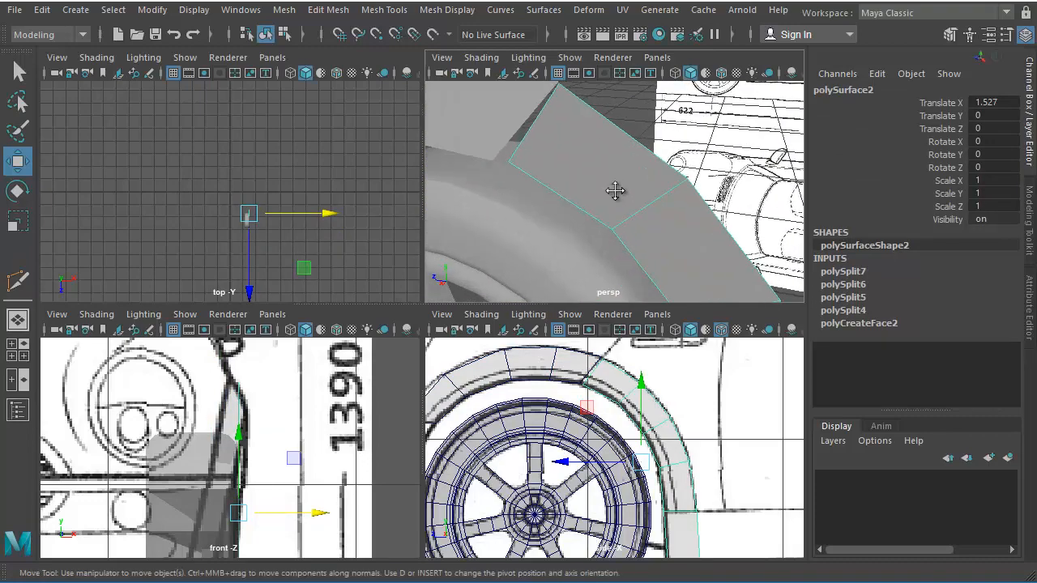
left_click_drag(615, 190, 571, 175, "alt")
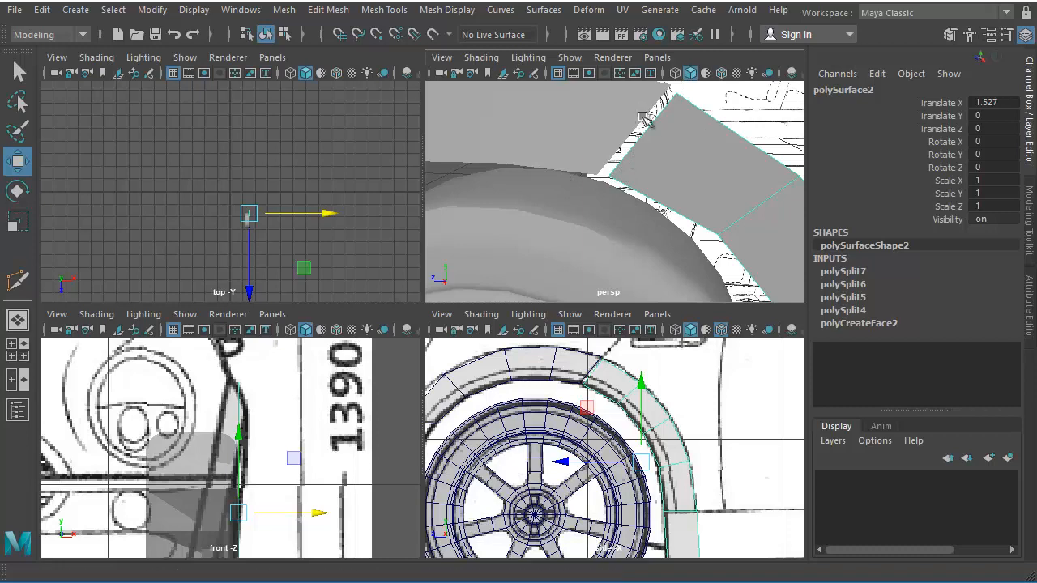
Move the rear strip's uppermost arch edges along X so they follow the front strip at the joint.
left_click_drag(642, 170, 556, 187, "alt")
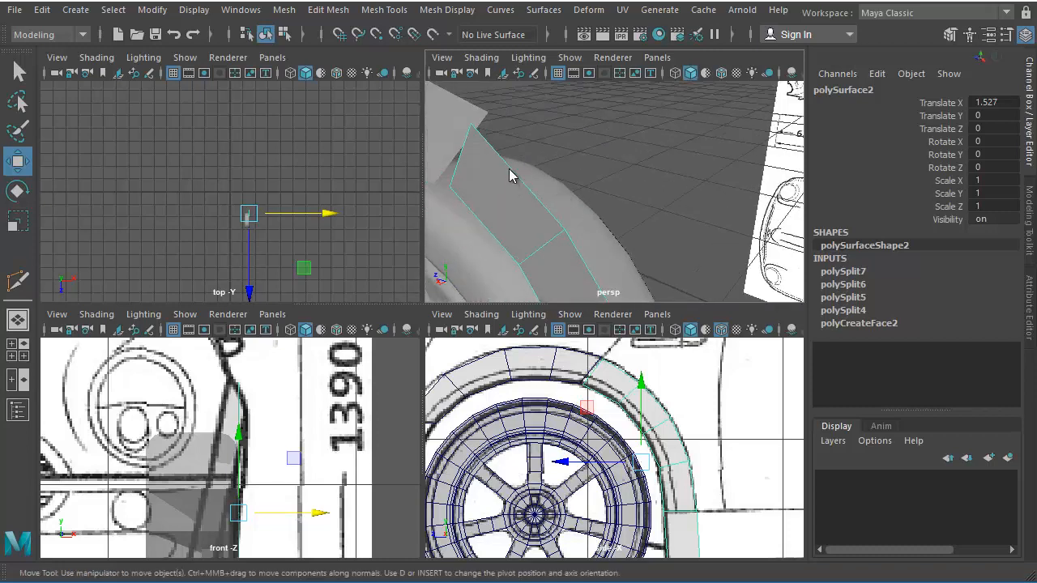
right_click_drag(510, 173, 501, 159)
left_click(498, 159)
middle_click_drag(615, 200, 613, 161, "alt")
middle_click_drag(492, 137, 498, 192, "alt")
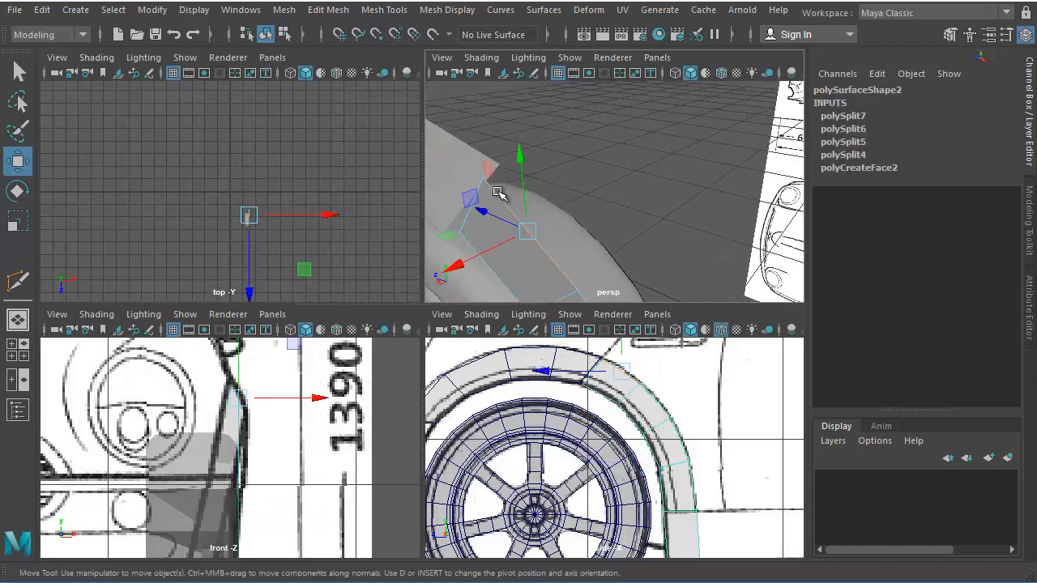
left_click_drag(469, 243, 491, 180)
left_click(585, 174)
left_click_drag(572, 199, 586, 167, "alt")
right_click_drag(586, 167, 490, 187, "alt")
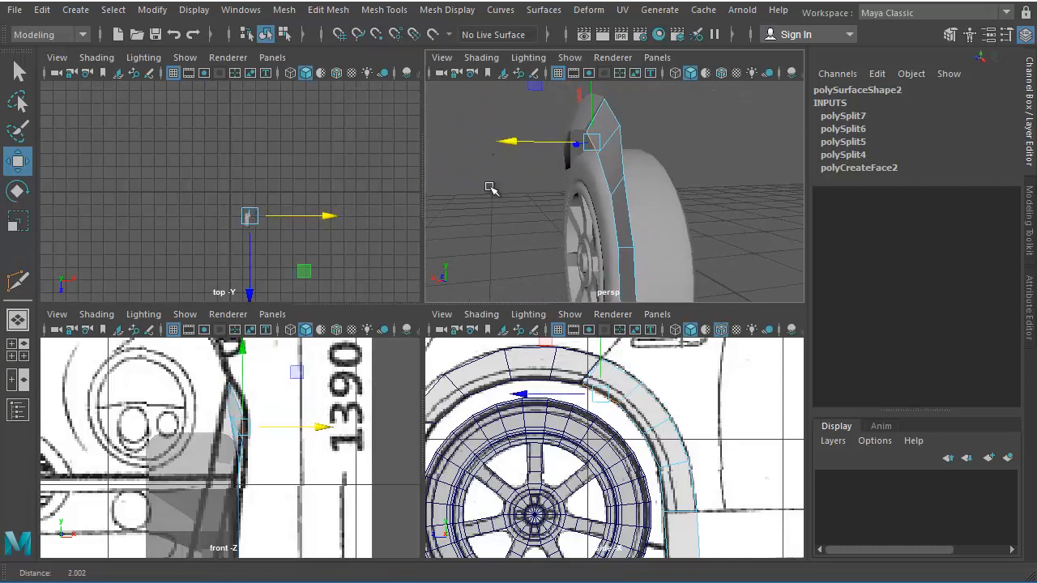
Adjust the rear strip's lower outer edges along X so the strip curves smoothly down beside the tyre.
middle_click_drag(605, 182, 573, 205, "alt")
left_click_drag(639, 203, 626, 189, "alt")
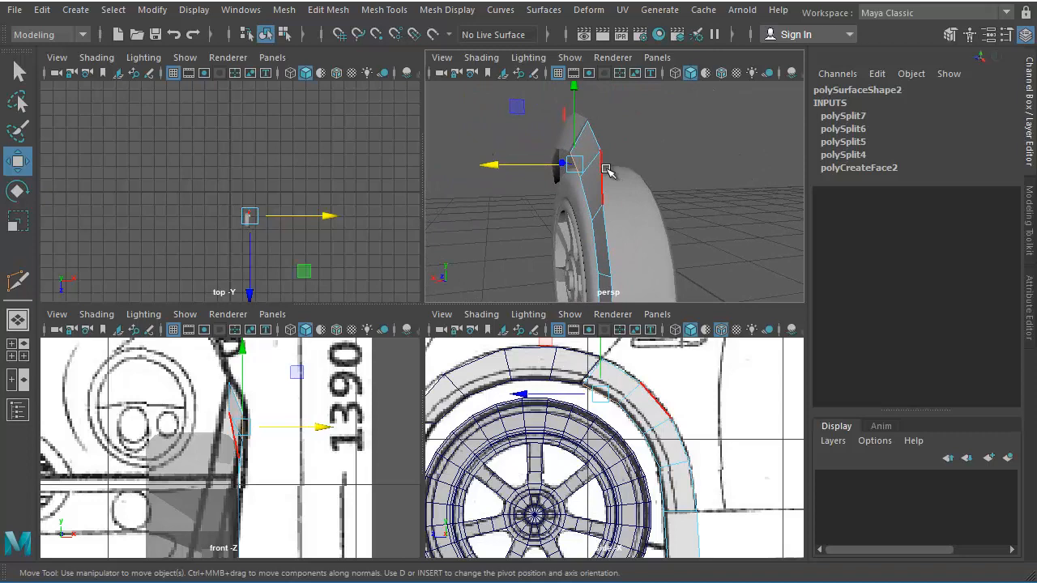
left_click(610, 236)
left_click_drag(571, 247, 572, 253)
left_click_drag(656, 197, 640, 224, "alt")
left_click(639, 222)
left_click_drag(564, 246, 572, 247)
Examine the rear strip against the side blueprint and around the wheel in perspective.
middle_click_drag(682, 470, 675, 437, "alt")
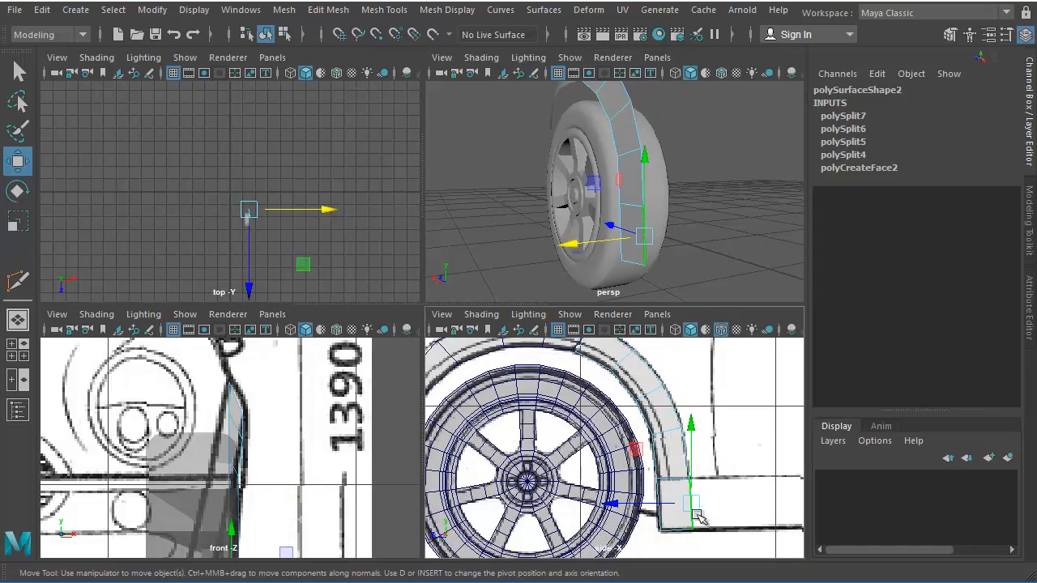
left_click_drag(698, 519, 681, 502, "alt")
left_click(731, 417)
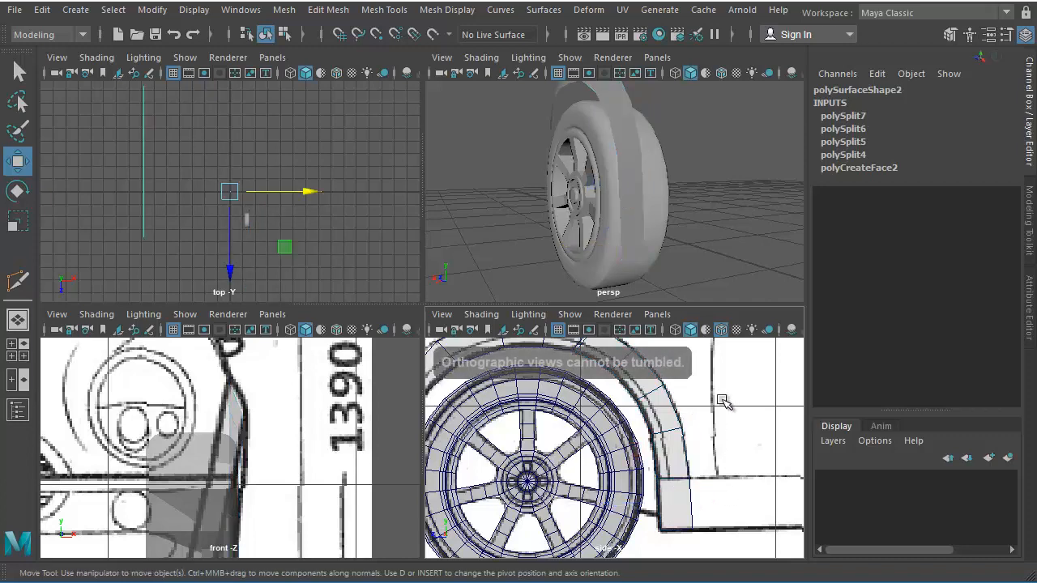
middle_click_drag(720, 430, 646, 448, "alt")
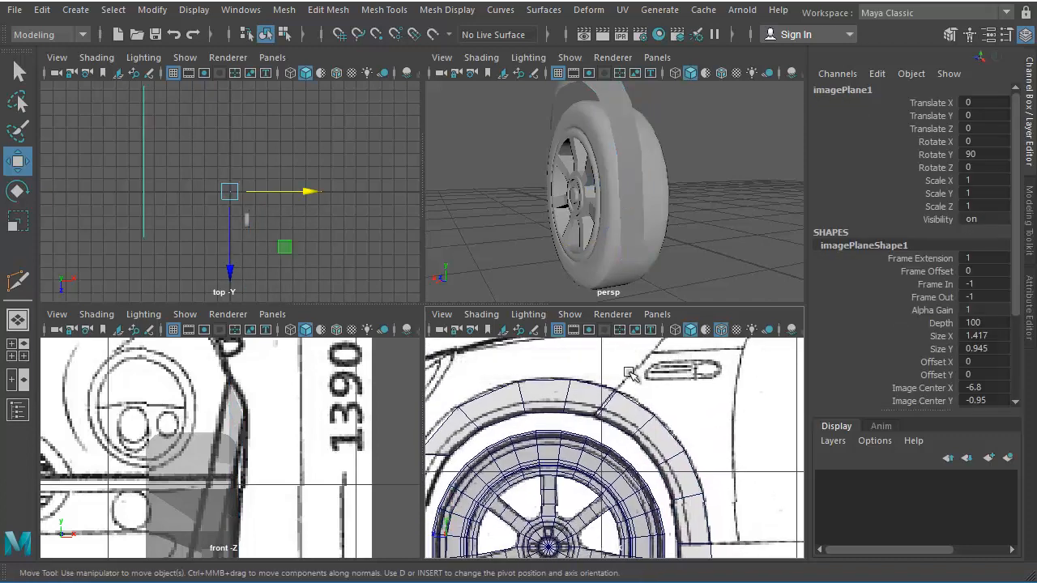
scroll(743, 404, "down", 4)
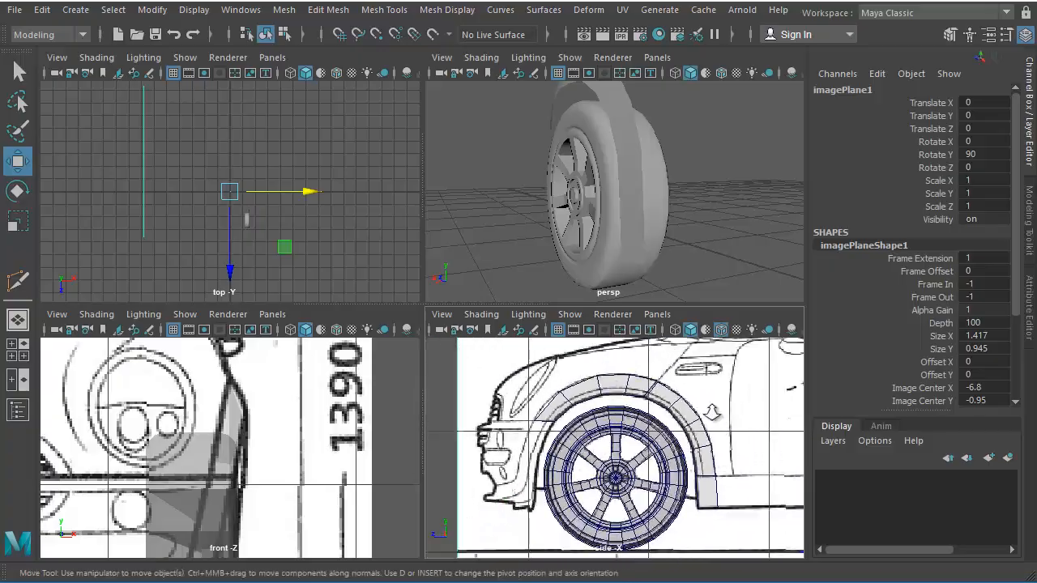
scroll(743, 403, "up", 1)
key("space")
mouse_move(559, 217)
left_mouse_down("alt")
mouse_move(705, 224)
mouse_move(537, 226)
mouse_move(526, 249)
mouse_move(557, 232)
left_mouse_up("alt")
middle_click_drag(522, 239, 527, 275, "alt")
left_click(527, 275)
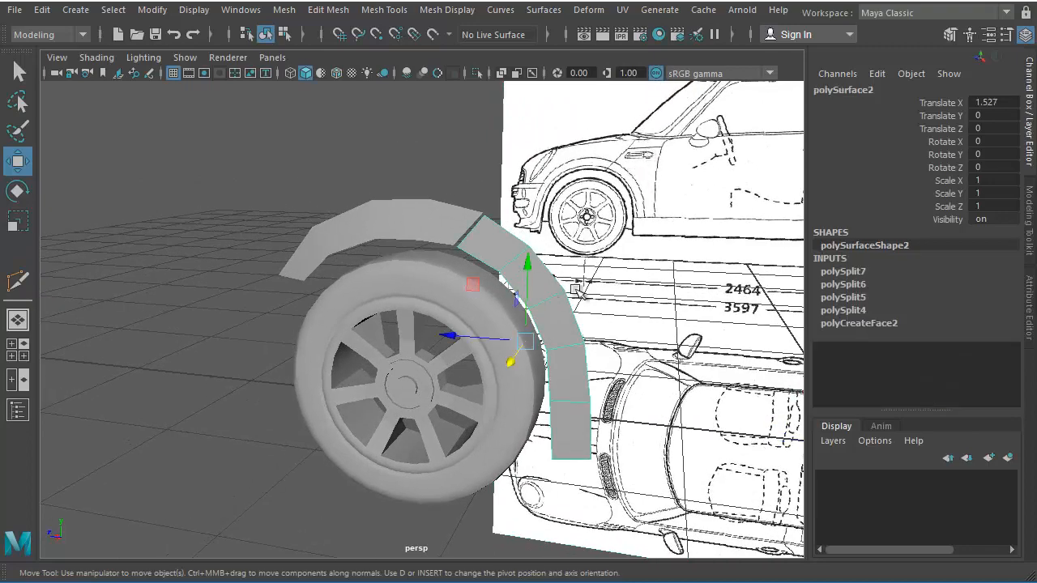
Select the rear strip's outer arch edges from the joint down to the sill line and extrude them outward about 0.09.
key("space")
key("space")
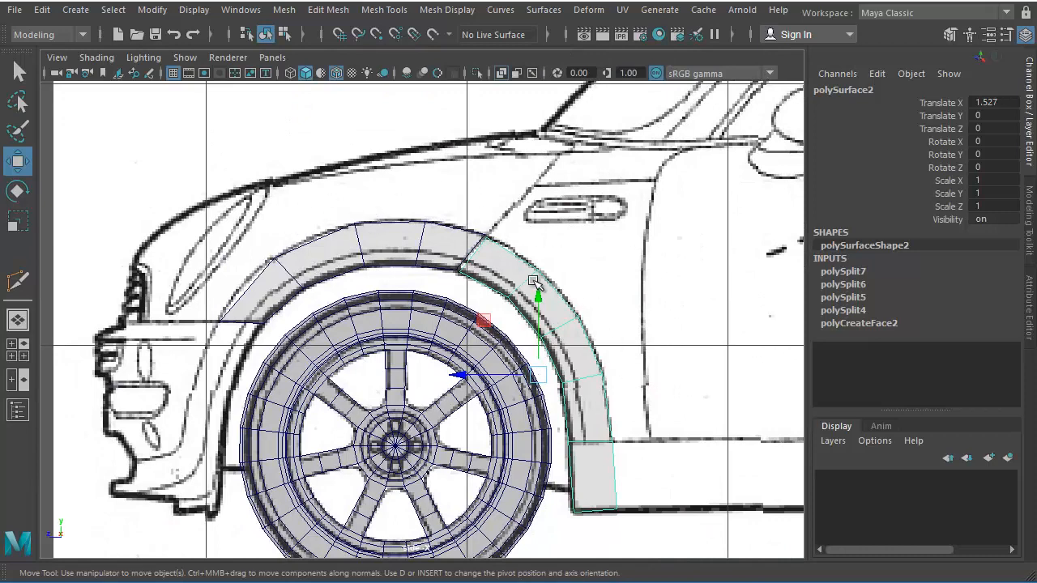
middle_click_drag(534, 282, 510, 279, "alt")
right_click_drag(508, 260, 508, 220)
left_click(492, 253)
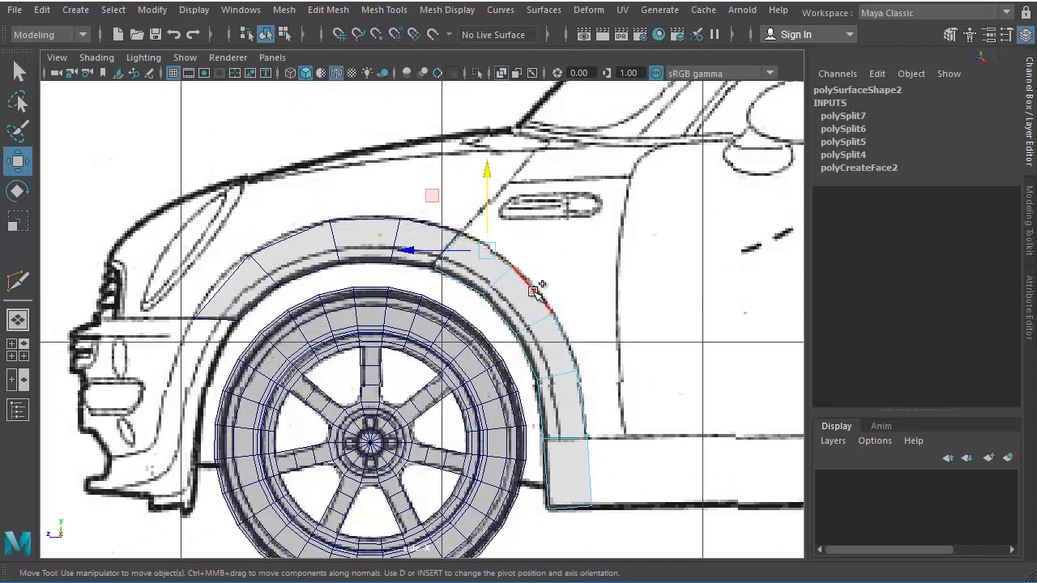
left_click(535, 289, "shift")
left_click(568, 337, "shift")
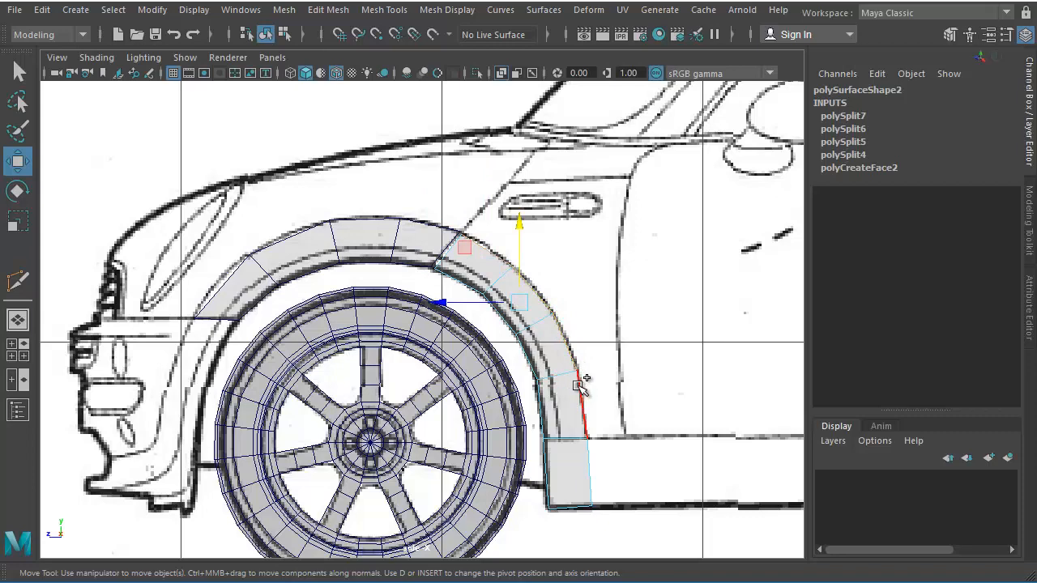
left_click(580, 387, "shift")
middle_click_drag(589, 324, 557, 378, "alt")
right_click_drag(567, 306, 569, 351, "shift")
mouse_move(590, 452)
left_mouse_down()
mouse_move(624, 444)
mouse_move(605, 441)
left_mouse_up()
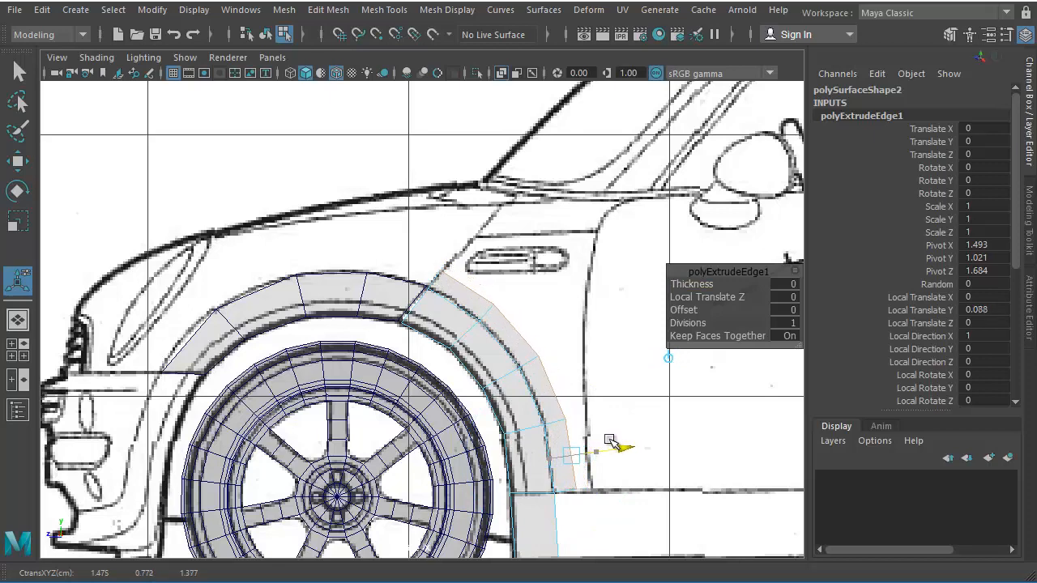
key("t")
middle_click_drag(606, 431, 510, 291, "alt")
Move the extruded strip's lowest outer vertex down to the sill line and shift the vertex above it slightly along Z.
key("F9")
key("q")
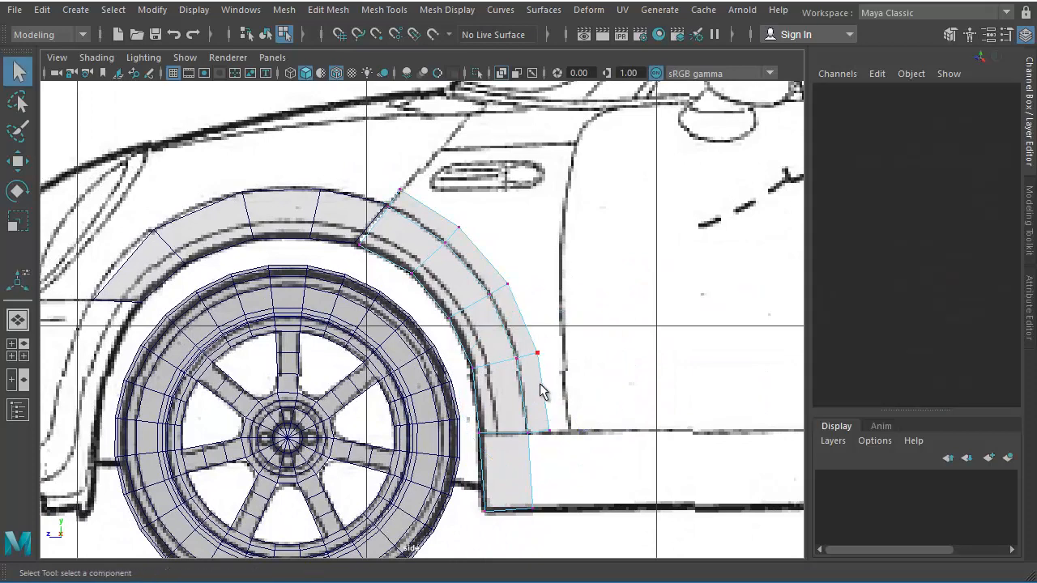
left_click(551, 433)
key("w")
left_click_drag(551, 356, 551, 375)
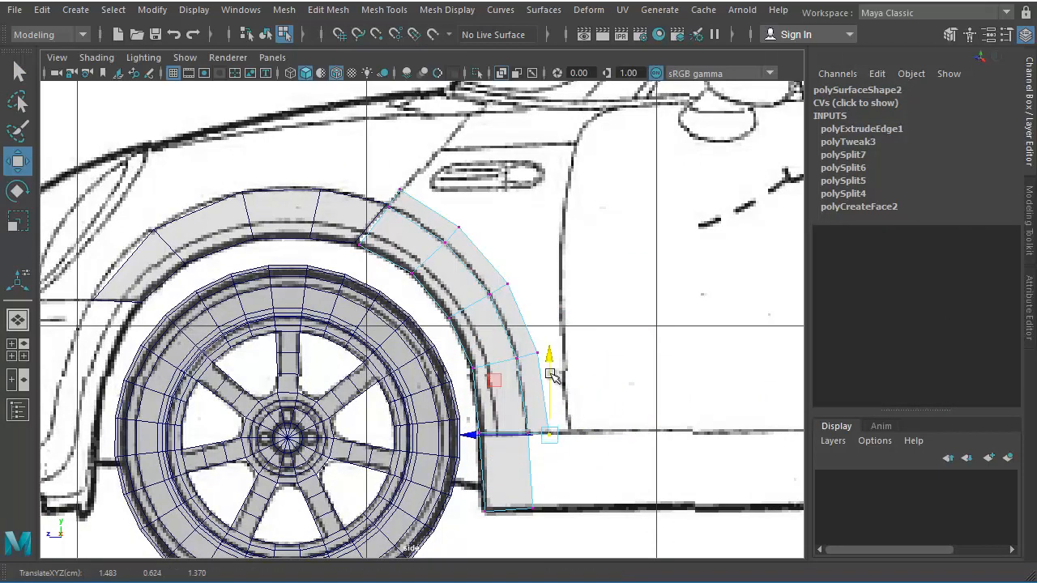
left_click(540, 349)
left_click_drag(503, 349, 507, 351)
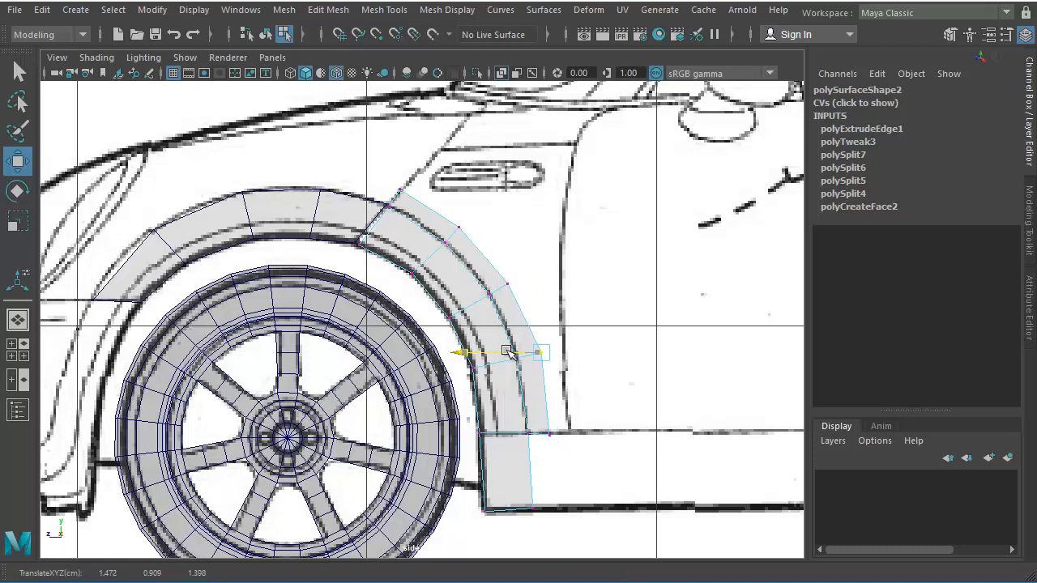
Move the third extruded outer vertex from the sill up and back toward the door line.
middle_click_drag(573, 288, 560, 347, "alt")
left_click(497, 349)
left_click_drag(448, 359, 472, 338)
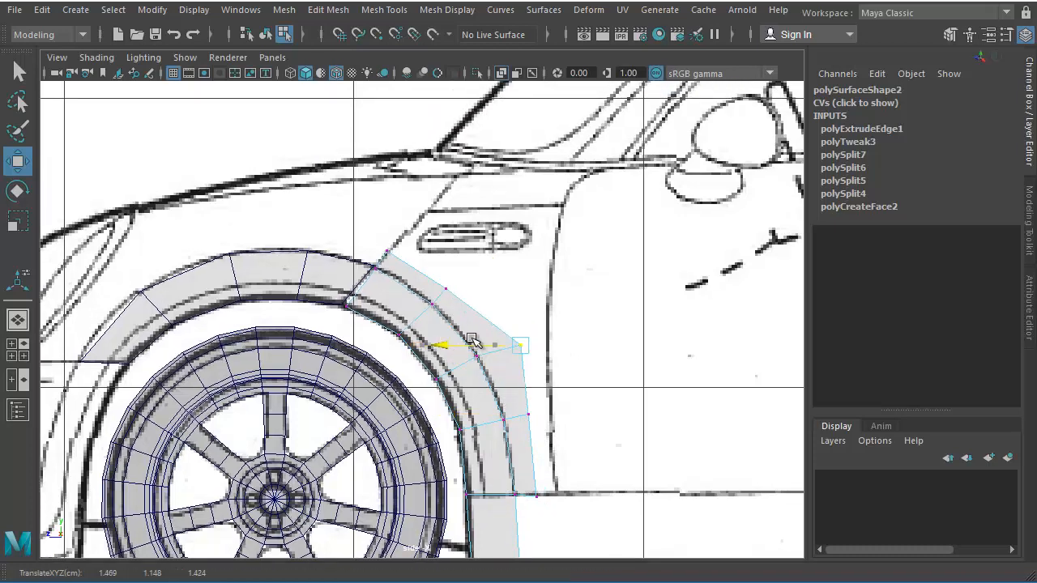
left_click_drag(524, 288, 503, 292)
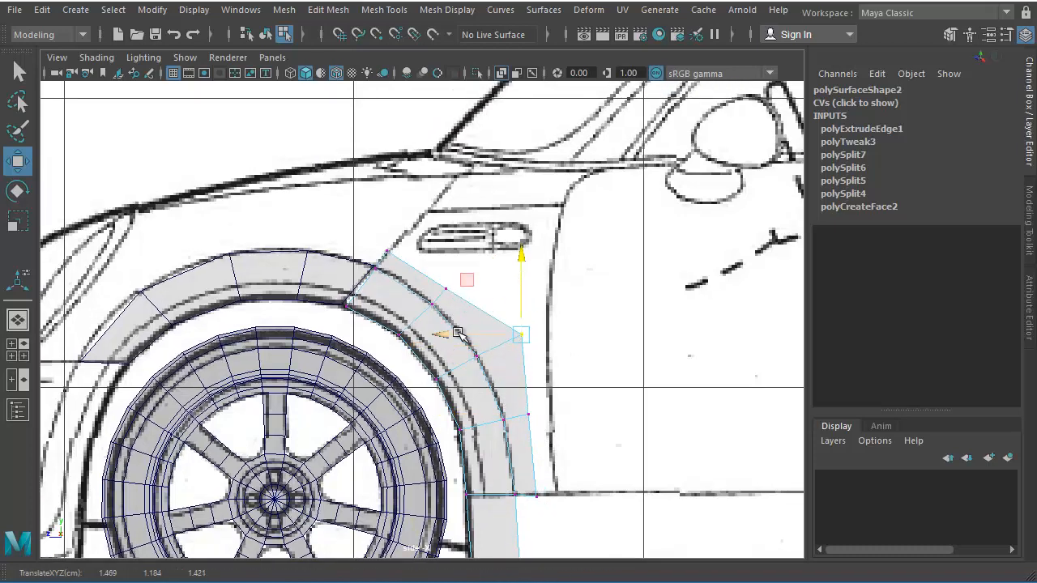
left_click_drag(458, 333, 454, 333)
middle_click_drag(482, 308, 479, 361, "alt")
mouse_move(452, 330)
left_mouse_down()
mouse_move(445, 345)
mouse_move(454, 331)
left_mouse_up()
key("space")
key("space")
mouse_move(575, 308)
left_mouse_down("alt")
mouse_move(458, 365)
mouse_move(458, 343)
mouse_move(477, 368)
mouse_move(557, 298)
left_mouse_up("alt")
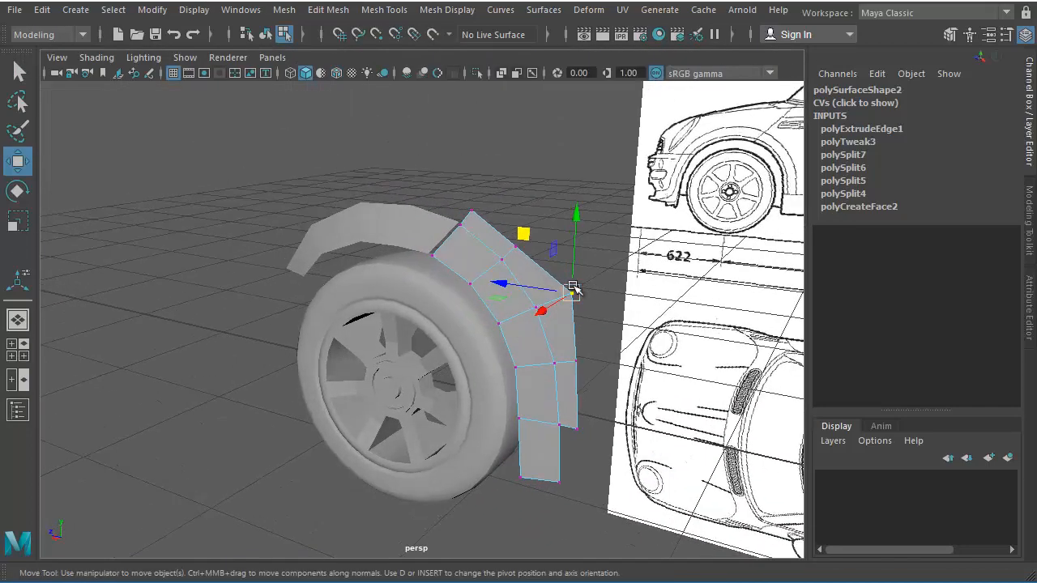
left_click_drag(610, 344, 487, 326, "alt")
left_click_drag(470, 289, 550, 351)
key("ctrl+z")
Raise the third extruded outer vertex slightly in the side view, to about 1.21 in Y.
key("space")
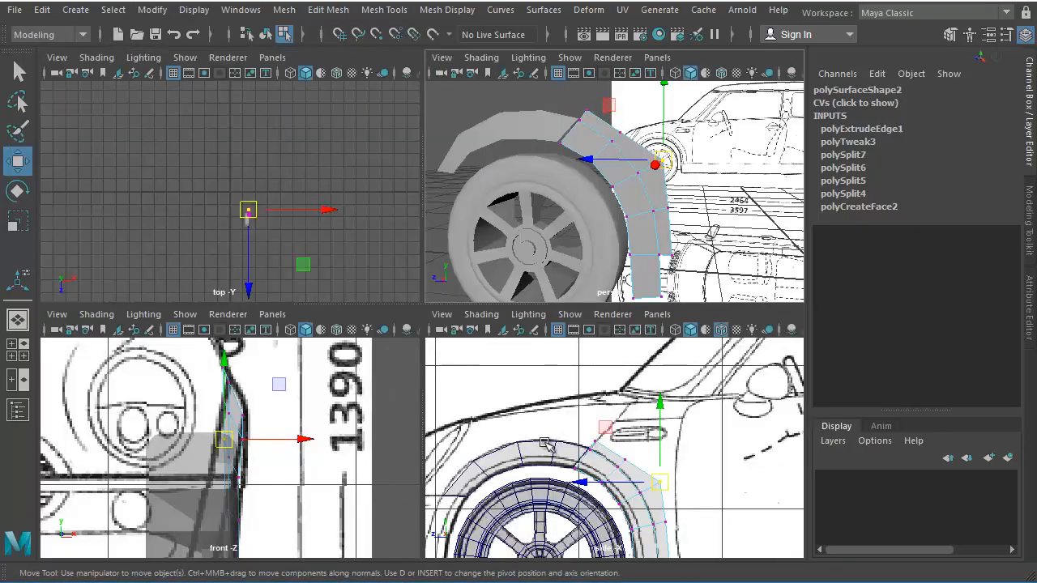
key("space")
middle_click_drag(539, 350, 497, 399, "alt")
right_click_drag(484, 392, 503, 359, "alt")
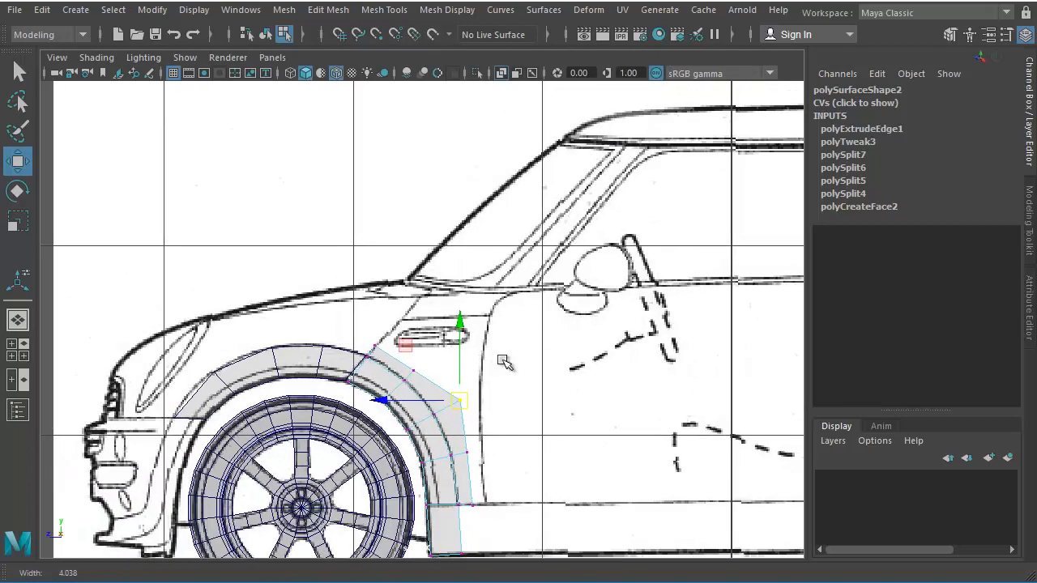
middle_click_drag(496, 371, 504, 351, "alt")
right_click_drag(504, 353, 621, 416, "alt")
left_click_drag(483, 415, 474, 411)
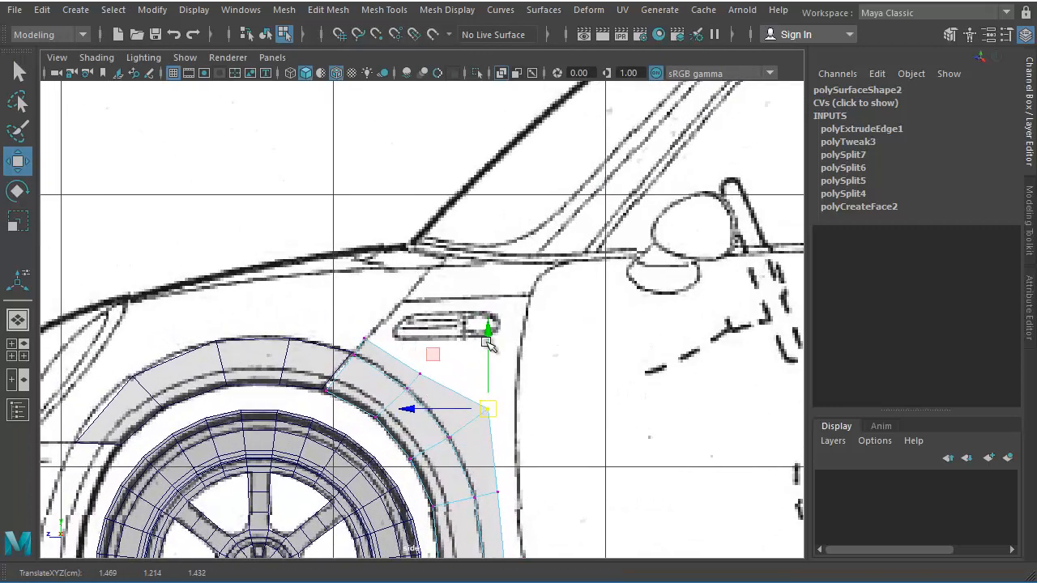
Move the outer vertex between the joint corner and the third vertex up and back to just below the side vent.
left_click(419, 372)
left_click_drag(420, 319, 422, 298)
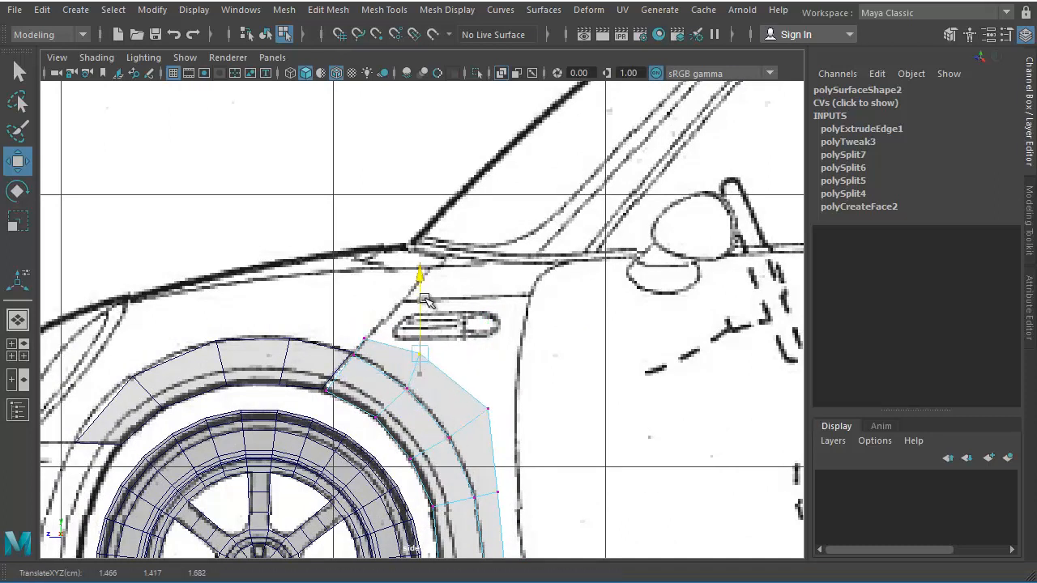
left_click_drag(362, 356, 381, 359)
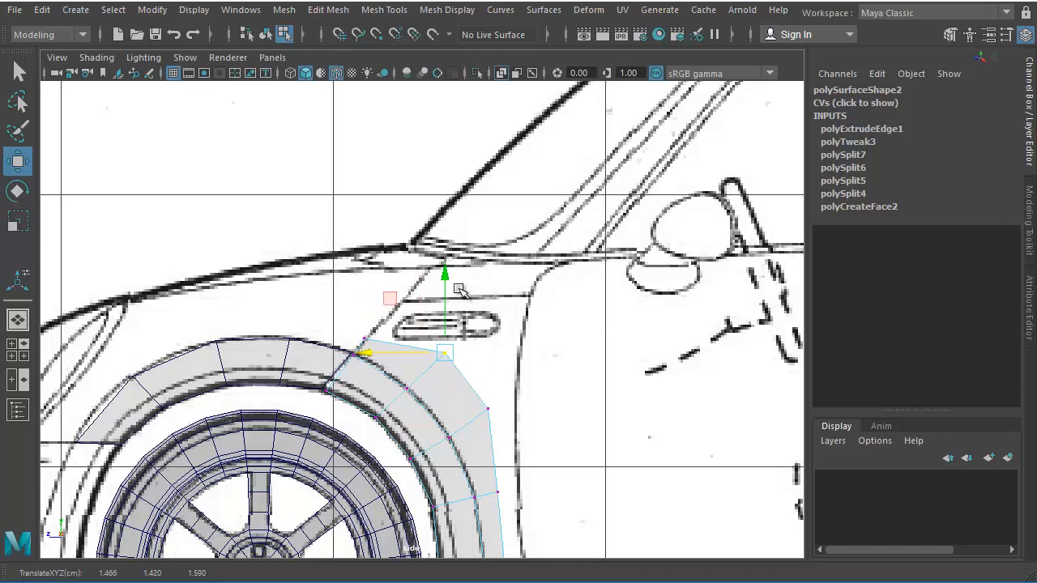
left_click_drag(446, 286, 446, 283)
Move the joint's outer corner vertex up the panel line to the bonnet edge, and the neighbouring vertex onto the side vent.
left_click_drag(384, 350, 434, 268)
left_click(365, 338)
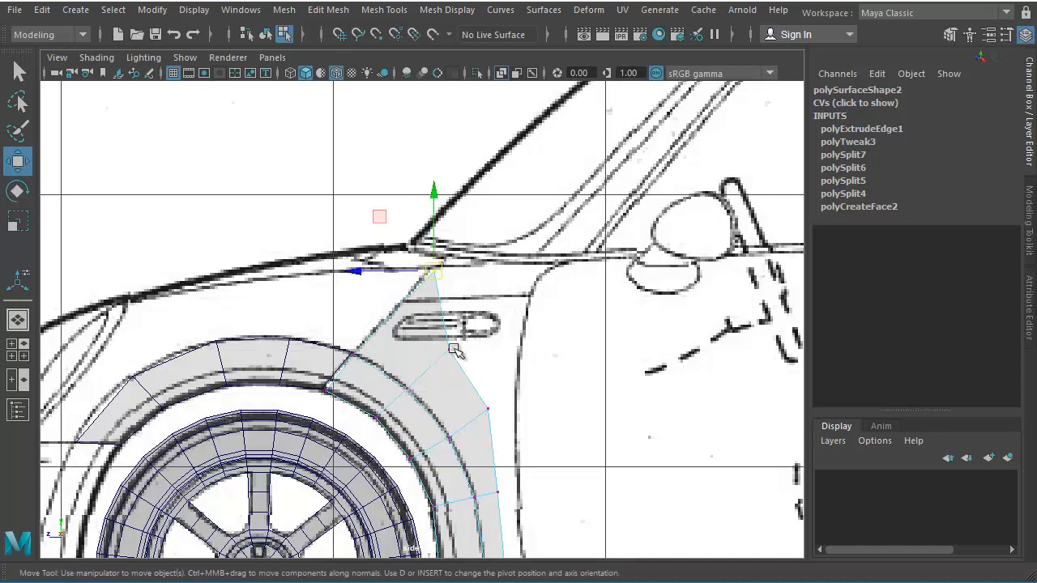
left_click(448, 350)
left_click_drag(449, 350, 461, 344)
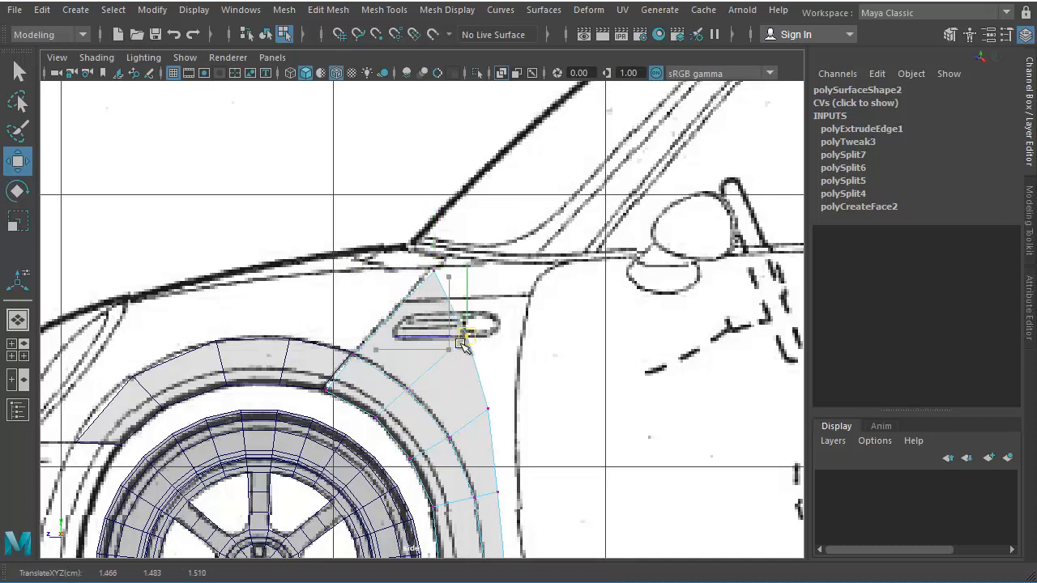
Select the outer vertex below the vent and compare the extended panel with the blueprint in the front view.
left_click(487, 410)
middle_click_drag(572, 381, 530, 306, "alt")
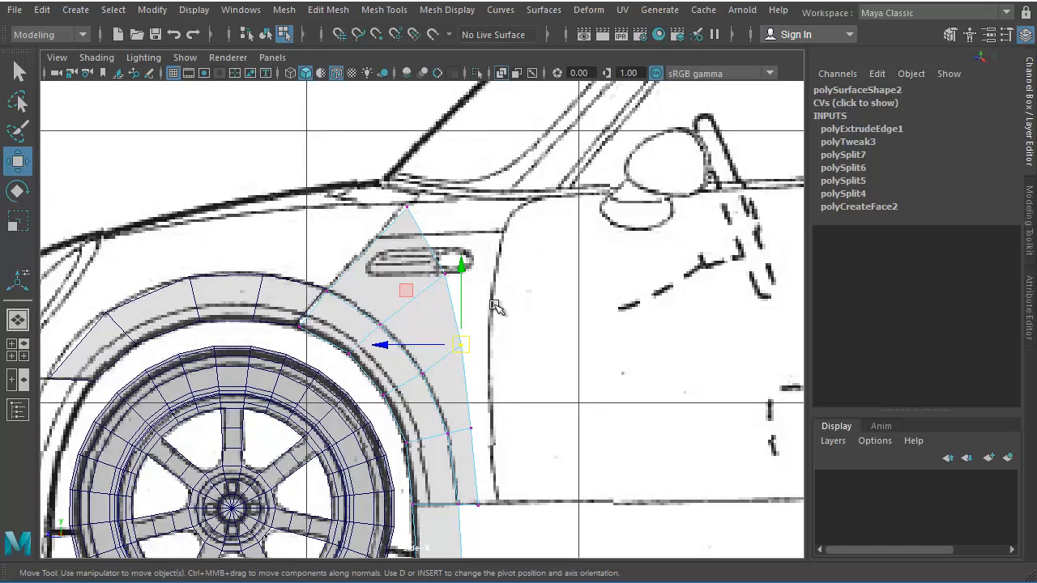
key("space")
right_click_drag(209, 235, 319, 250, "alt")
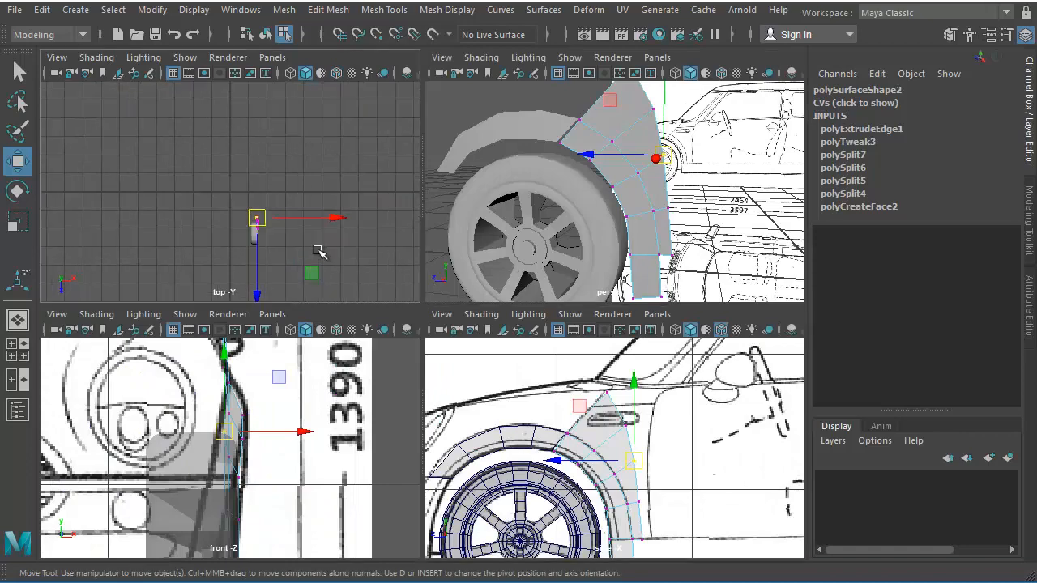
middle_click_drag(316, 253, 295, 221, "alt")
key("space")
right_click_drag(440, 290, 611, 343, "alt")
middle_click_drag(420, 341, 360, 381, "alt")
right_click_drag(360, 381, 430, 361, "alt")
middle_click_drag(432, 366, 498, 358, "alt")
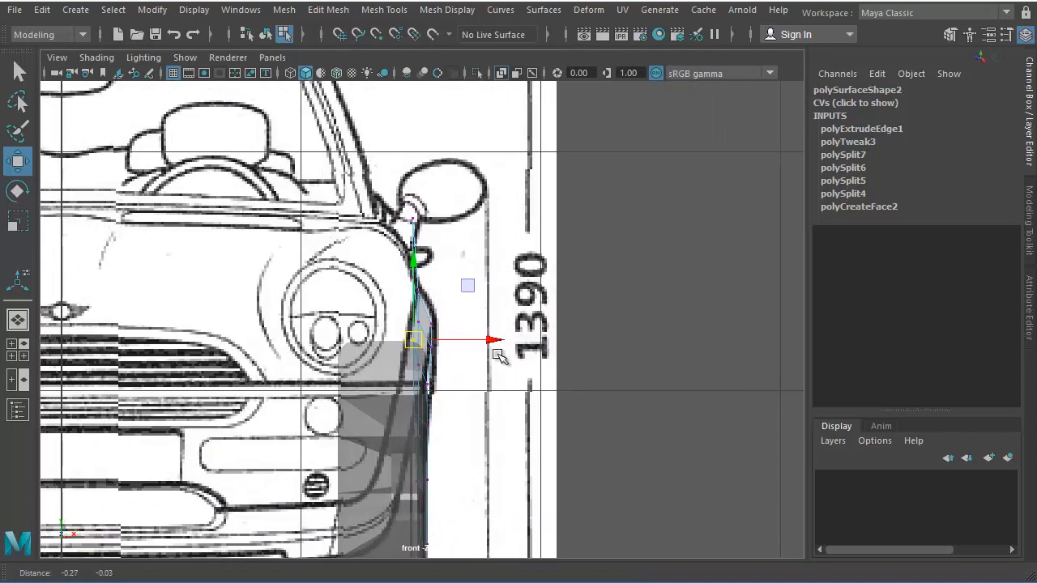
key("space")
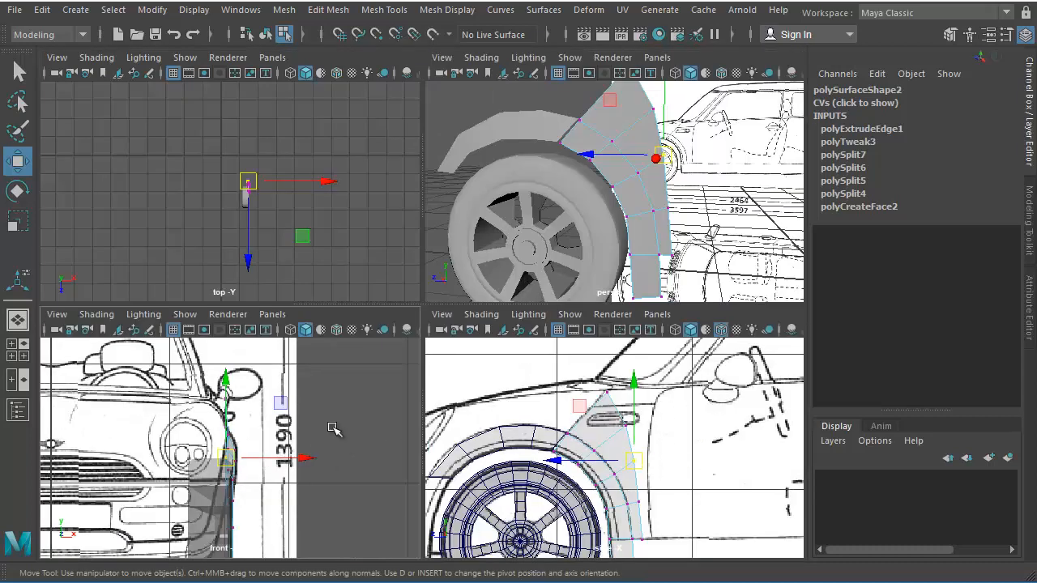
Move the panel's top corner vertex inward along X to about 1.327 to meet the body contour in the front view.
left_click(607, 392)
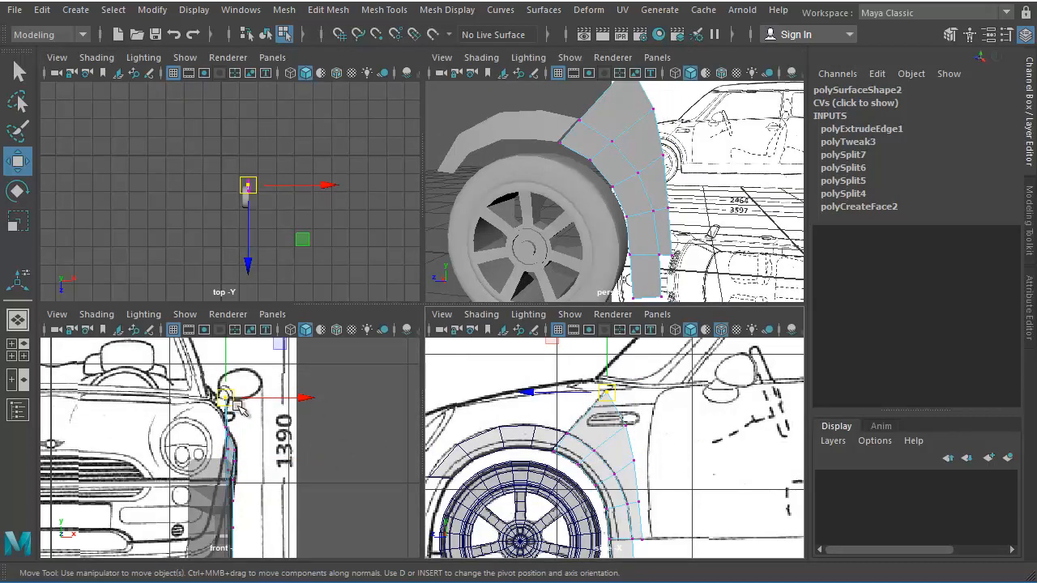
right_click_drag(245, 413, 340, 414, "alt")
left_click_drag(340, 415, 302, 419)
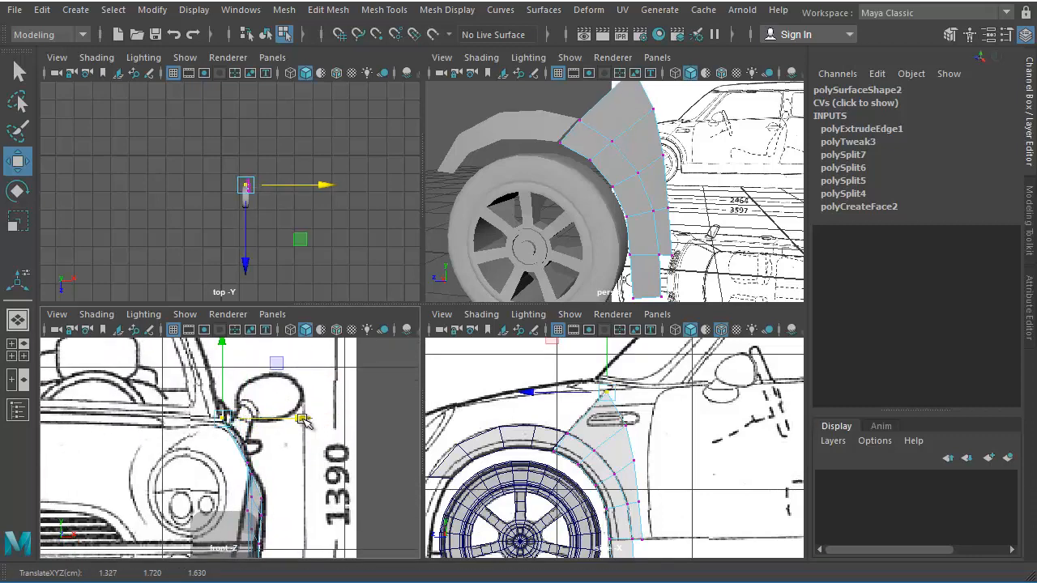
Move the outer vertex at the side vent slightly inward and up to follow the front-view body contour.
left_click(626, 424)
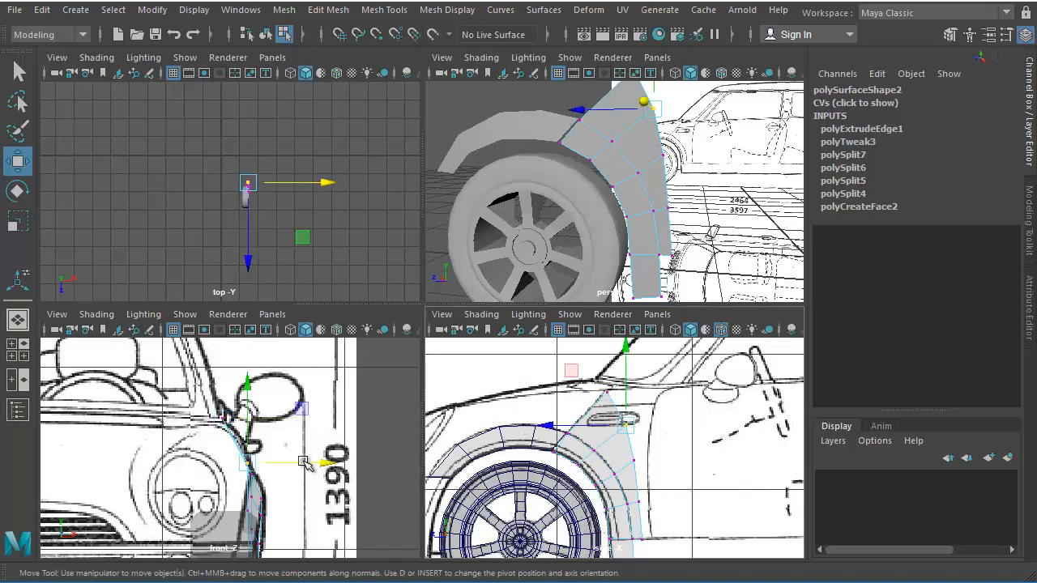
left_click_drag(306, 461, 304, 458)
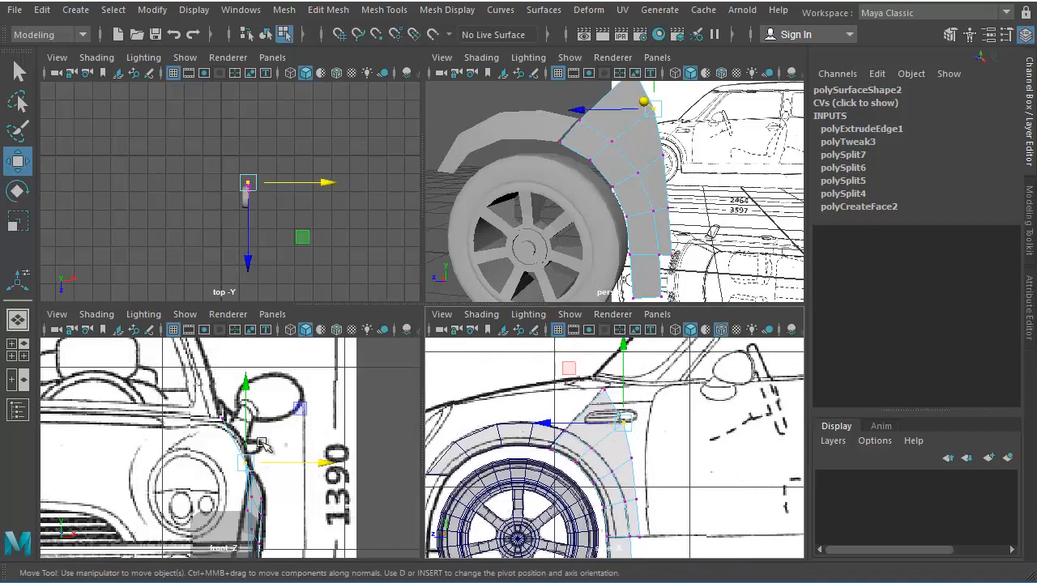
left_click_drag(245, 405, 246, 406)
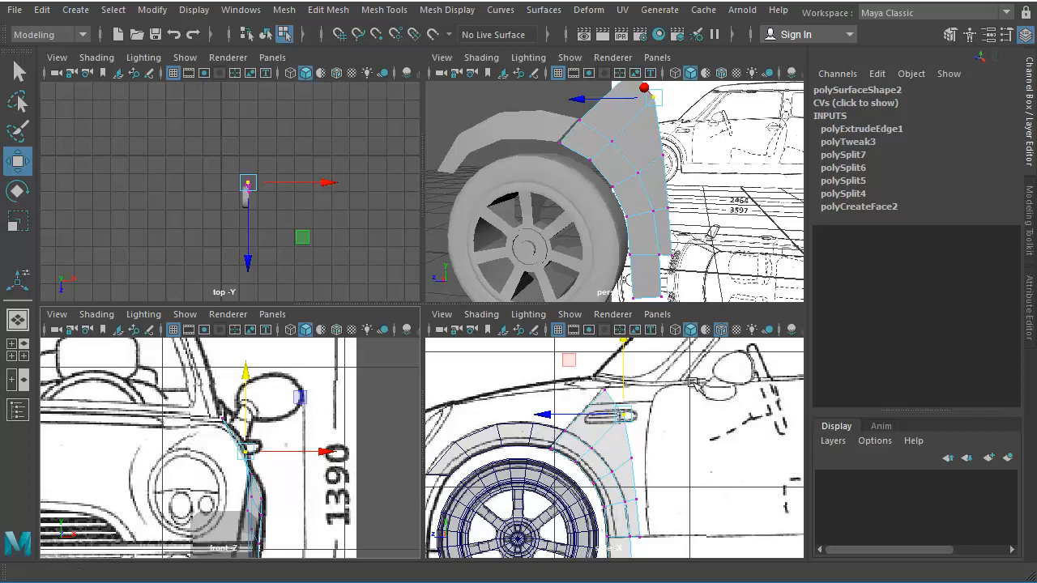
Extrude the side panel's outer edges by about 0.065 toward the door line in the side view.
key("space")
middle_click_drag(514, 354, 519, 380, "alt")
right_click(455, 338)
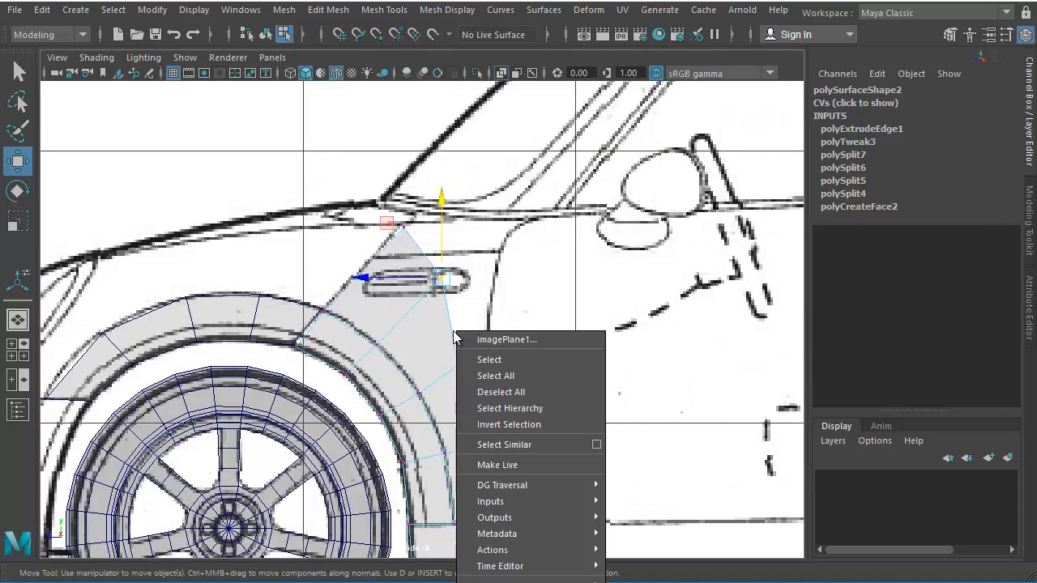
right_click_drag(449, 322, 450, 277)
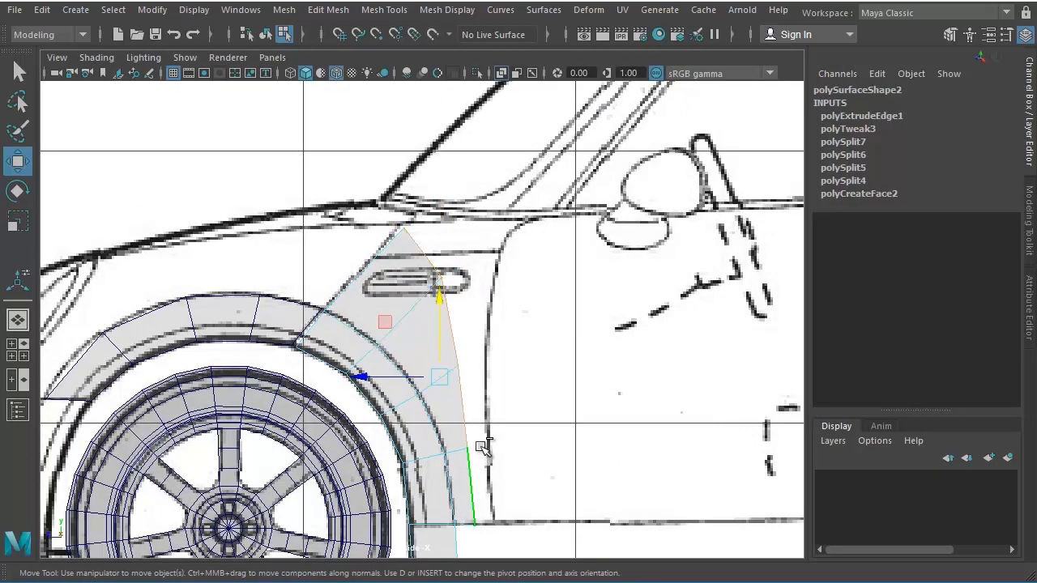
right_click_drag(481, 445, 458, 491, "shift")
left_click_drag(527, 484, 541, 495)
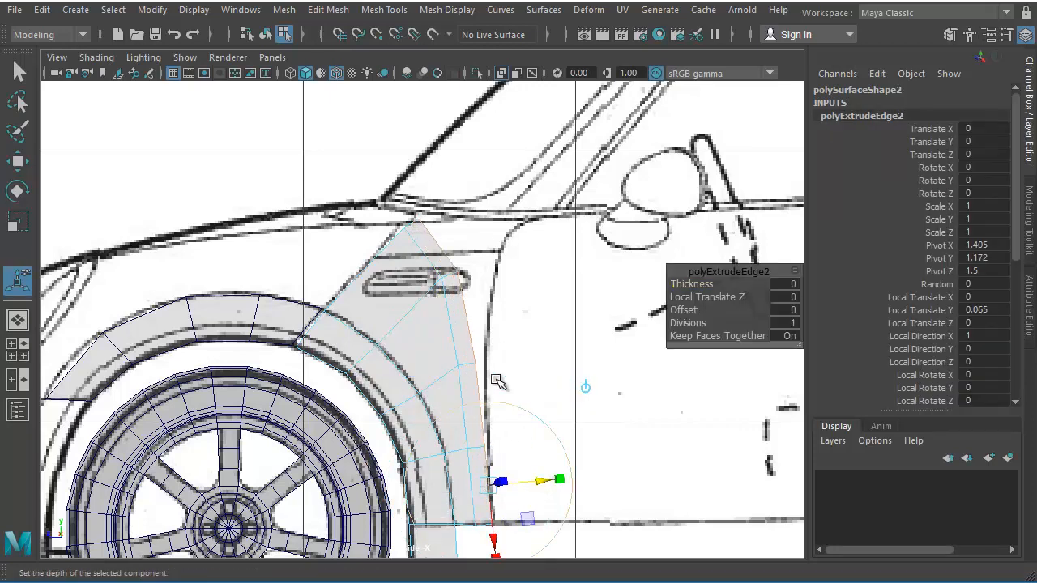
Move the new strip's outer vertices back onto the door's front edge, raising the one beside the vent to the crease line.
key("F9")
key("w")
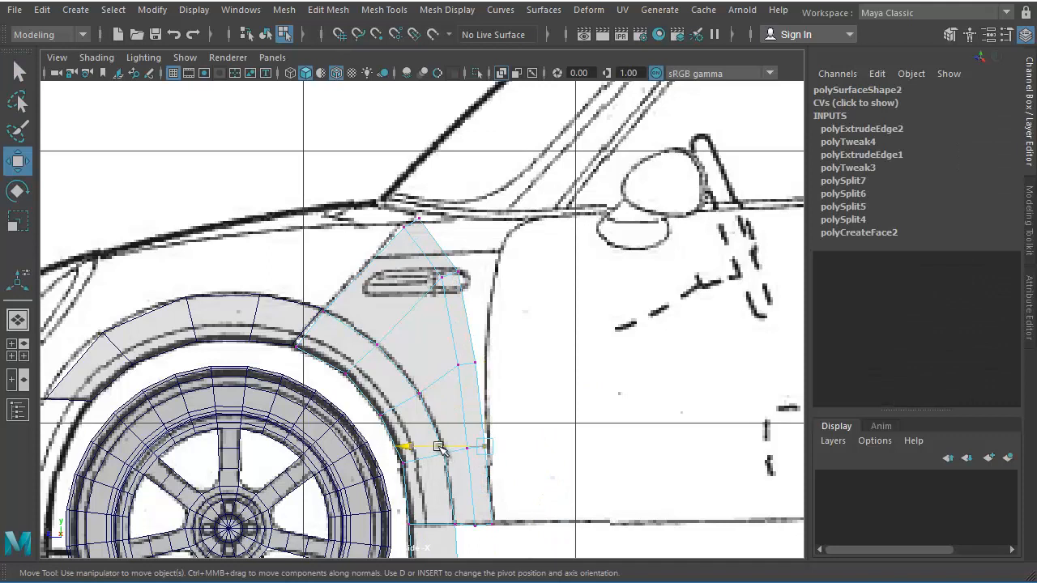
left_click(474, 363)
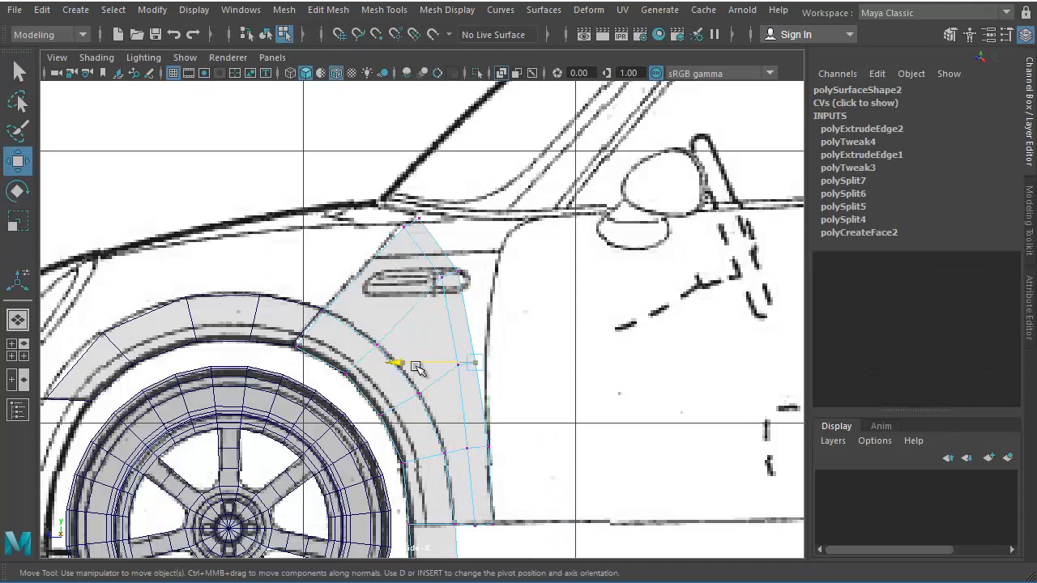
left_click_drag(416, 366, 427, 372)
left_click(460, 272)
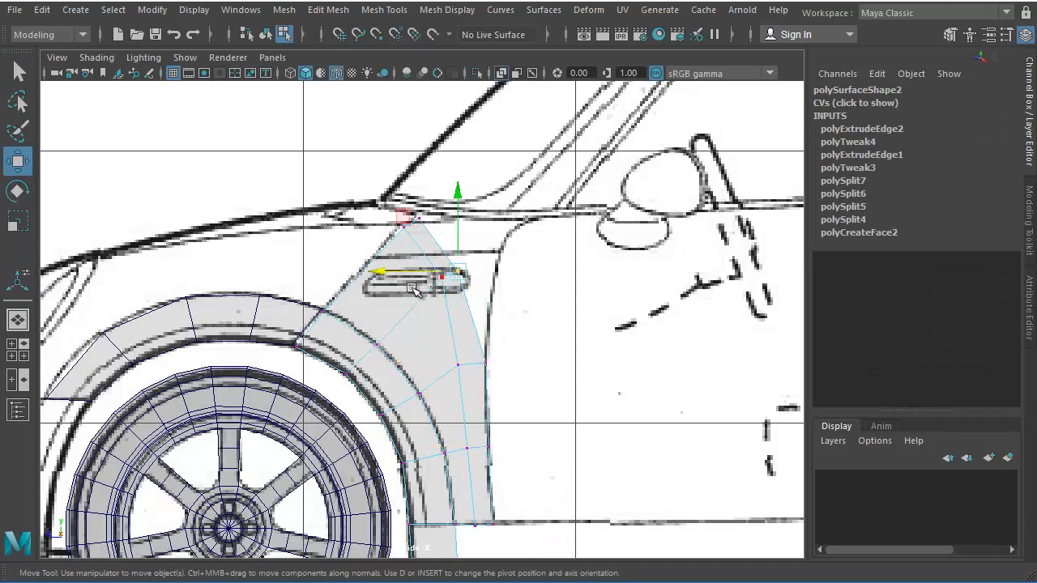
left_click_drag(396, 276, 421, 276)
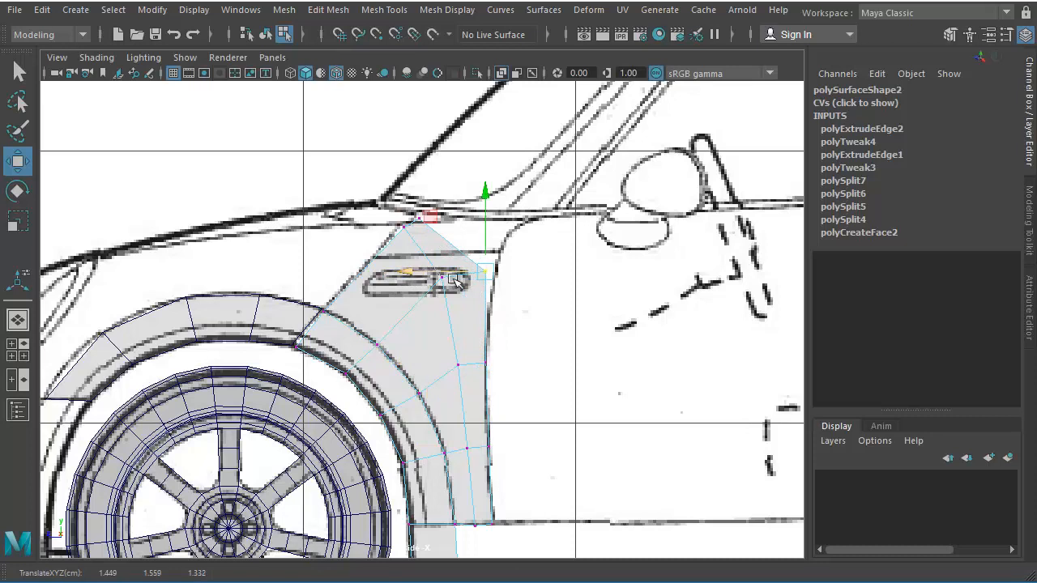
left_click_drag(487, 235, 487, 218)
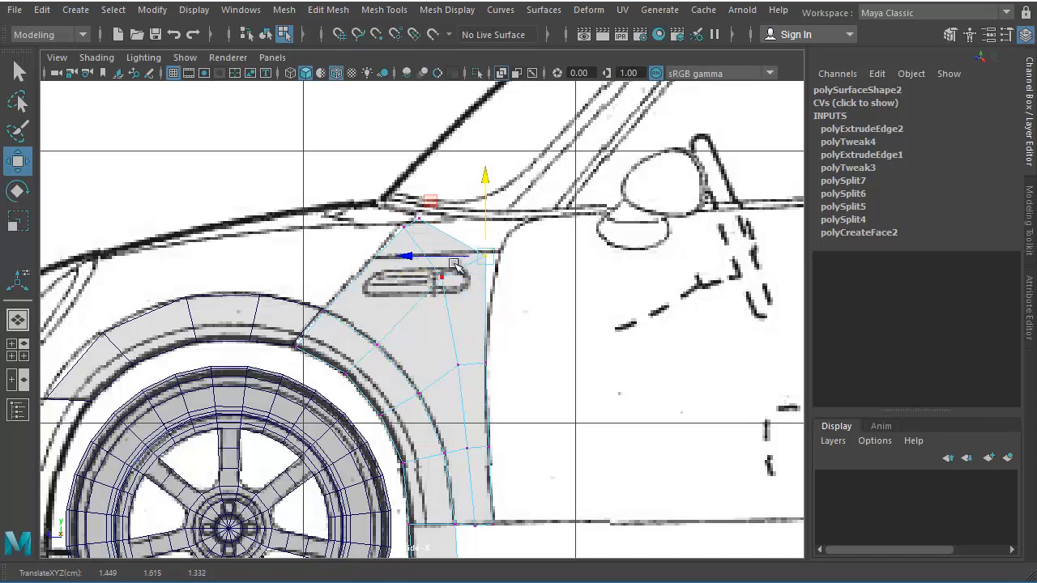
left_click_drag(433, 257, 444, 258)
Move the two vertices at the panel's top front corner onto the diagonal panel line in the side view.
middle_click_drag(548, 307, 540, 364, "alt")
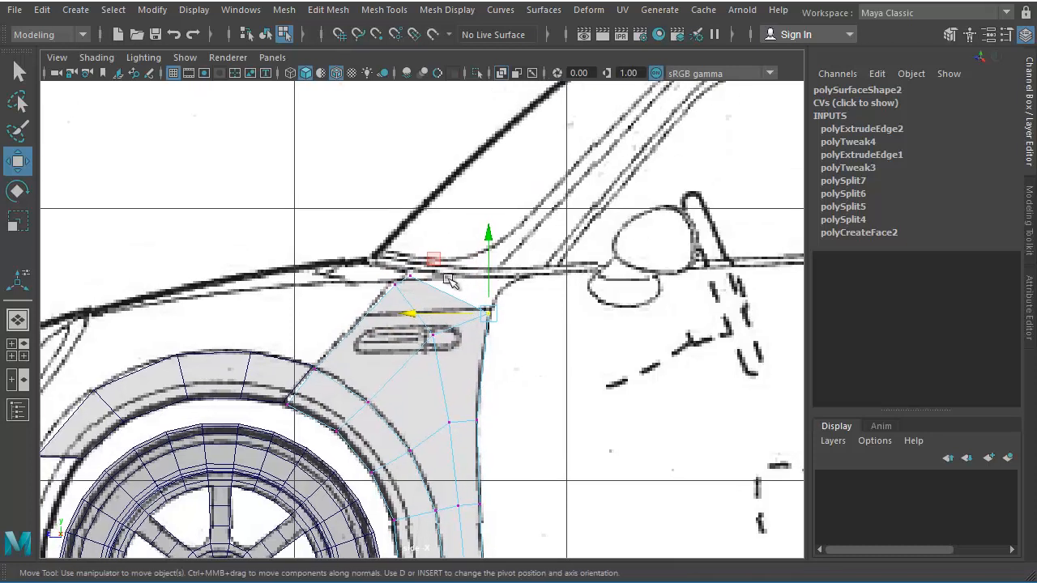
scroll(416, 364, "up", 2)
middle_click_drag(530, 421, 527, 535, "alt")
scroll(527, 454, "up", 3)
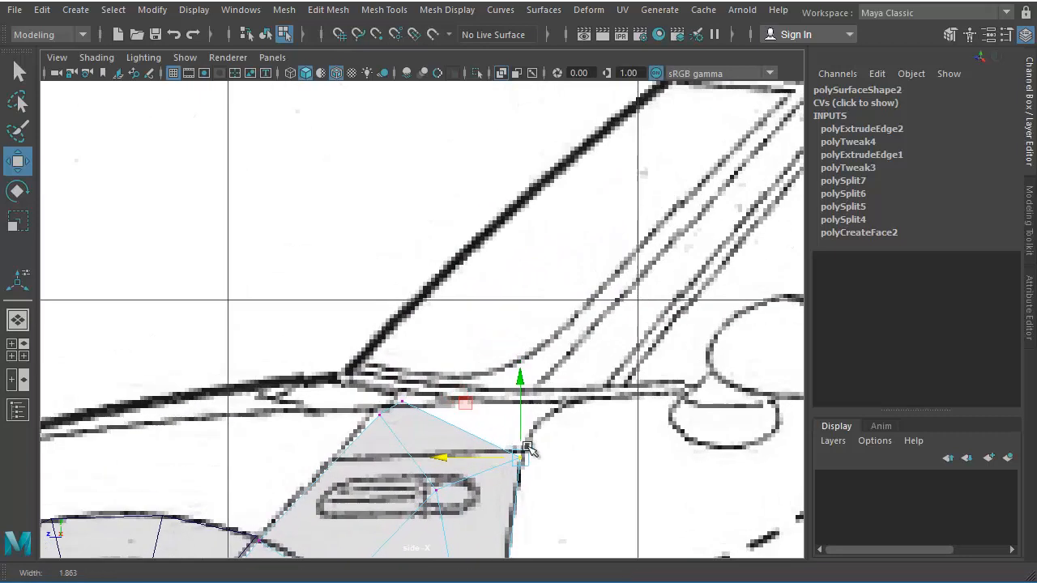
middle_click_drag(525, 450, 510, 379, "alt")
left_click_drag(383, 368, 335, 363)
left_click_drag(402, 300, 374, 335)
middle_click_drag(526, 405, 528, 410, "alt")
Extrude the panel's top edge upward by about 0.092.
key("F10")
left_click(450, 363)
right_click_drag(538, 342, 529, 401, "shift")
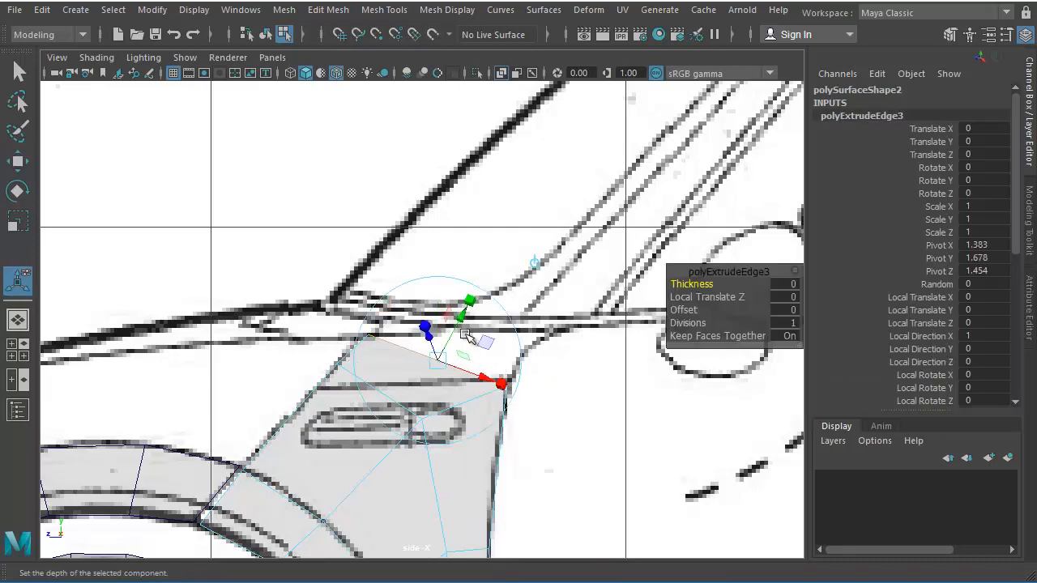
left_click_drag(466, 324, 478, 287)
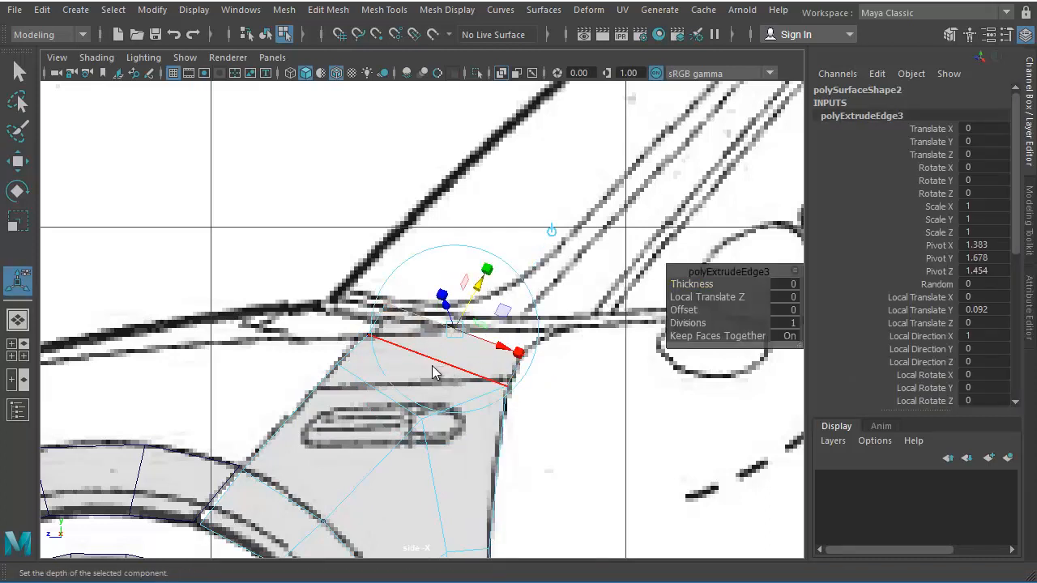
Place the extruded top edge's two vertices on the body line below the windscreen pillar.
key("q")
key("F9")
mouse_move(554, 339)
left_mouse_down()
mouse_move(504, 361)
mouse_move(566, 317)
mouse_move(563, 328)
left_mouse_up()
left_click(546, 351)
left_click(523, 354)
key("w")
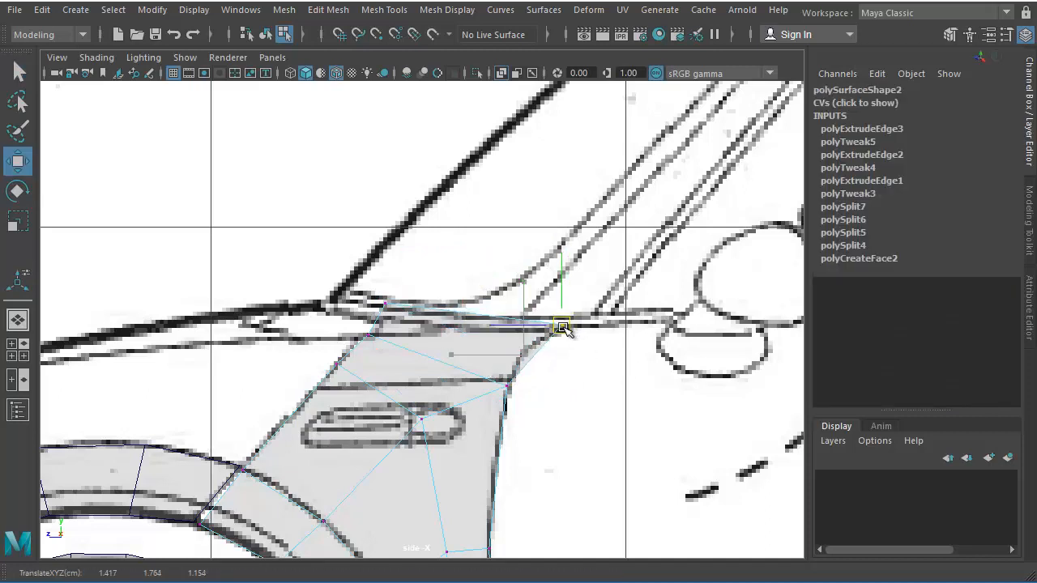
left_click(387, 303)
left_click_drag(387, 302, 429, 325)
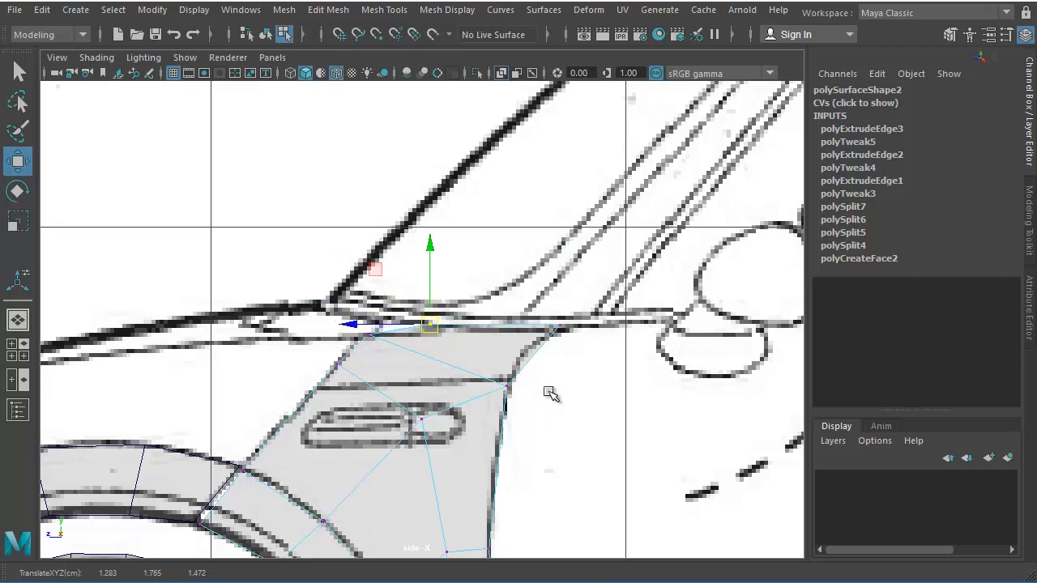
Slide the two upper vertices down along the diagonal panel line and lower the vent vertex in the side view.
key("space")
key("space")
left_click_drag(304, 282, 454, 283, "alt")
middle_click_drag(350, 235, 332, 348, "alt")
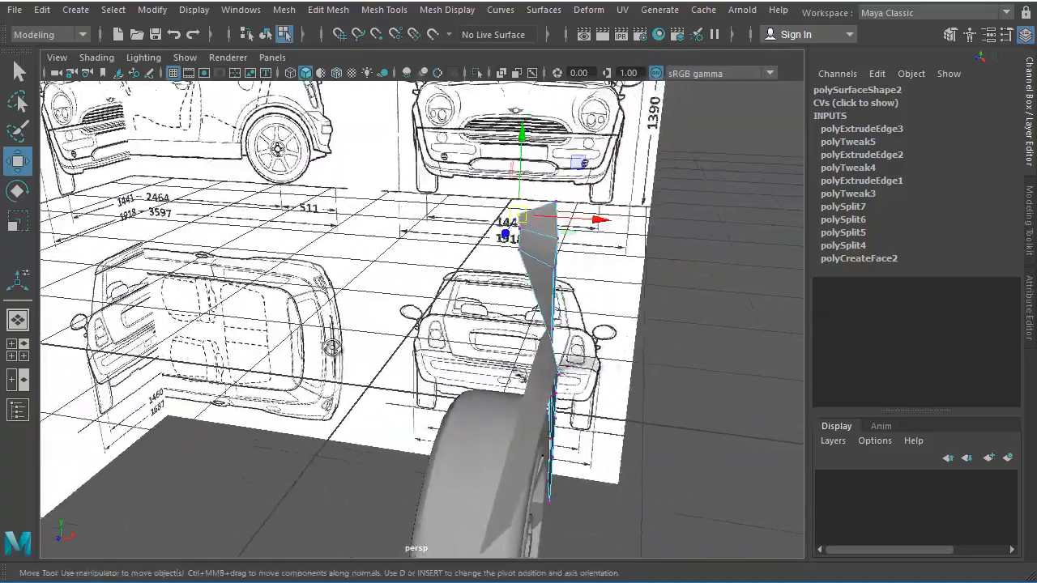
left_click_drag(333, 348, 442, 248, "alt")
key("space")
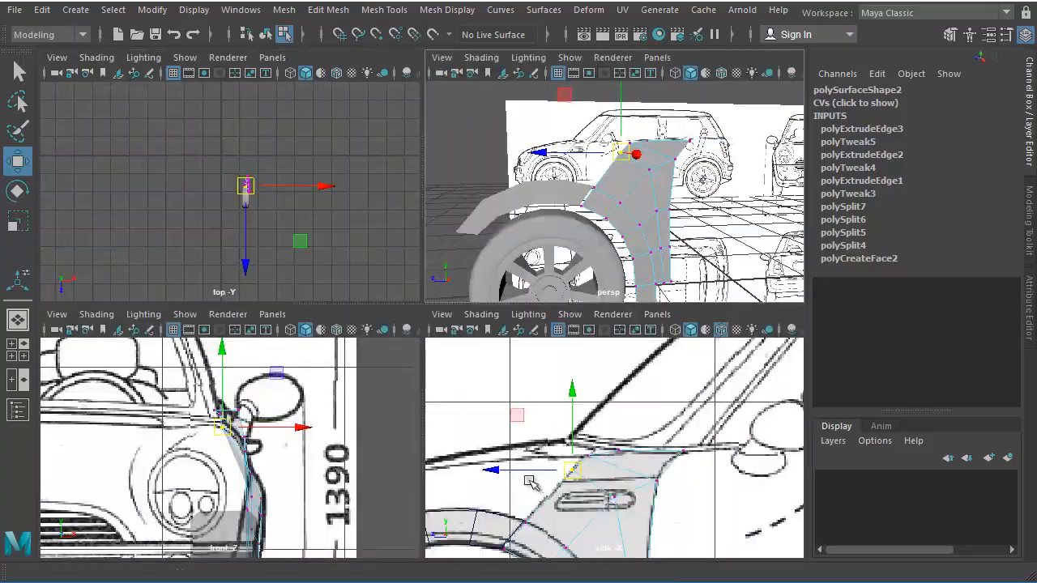
key("space")
left_click_drag(341, 379, 310, 415)
left_click_drag(392, 453, 392, 454)
left_click_drag(419, 423, 419, 447)
left_click_drag(373, 322, 358, 350)
Shift the side panel's upper front vertices along X in perspective to smooth its curve, bringing one to about 1.332.
key("space")
key("space")
left_click_drag(541, 308, 519, 276, "alt")
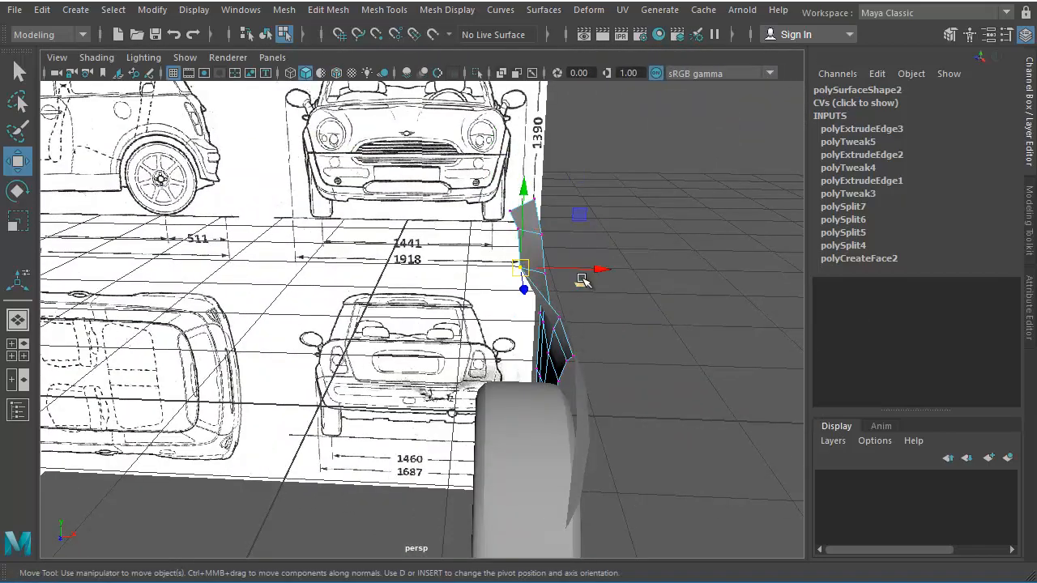
left_click_drag(594, 270, 600, 272)
left_click_drag(580, 321, 235, 399, "alt")
left_click_drag(259, 295, 278, 297)
left_click(329, 282)
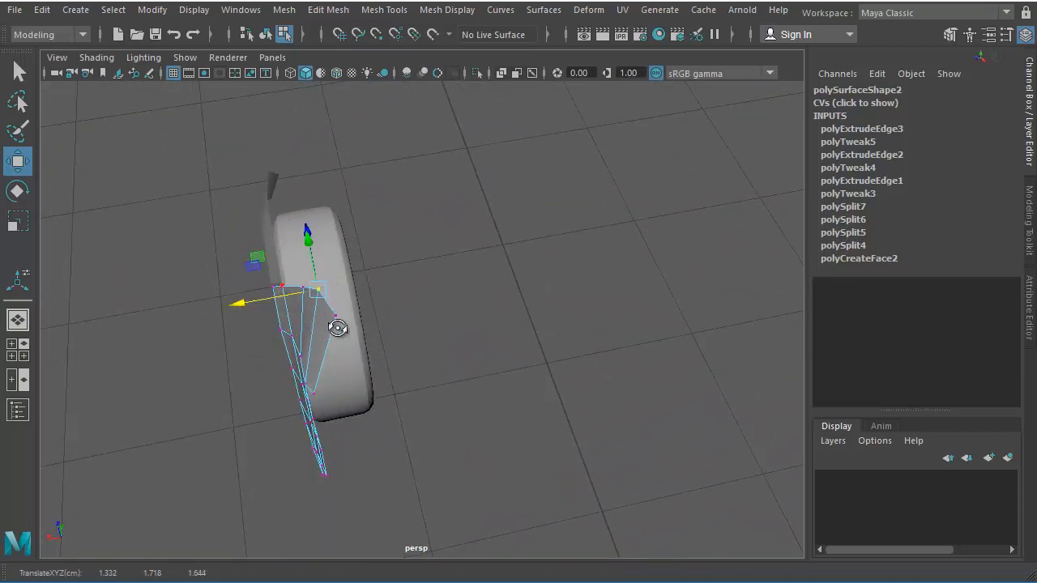
Leave vertex editing on the side panel and select the upper outer edges of the front wheel-arch strip.
left_click_drag(338, 327, 529, 253, "alt")
right_click_drag(528, 253, 519, 354)
right_click_drag(532, 299, 558, 321, "alt")
left_click_drag(558, 321, 615, 369, "alt")
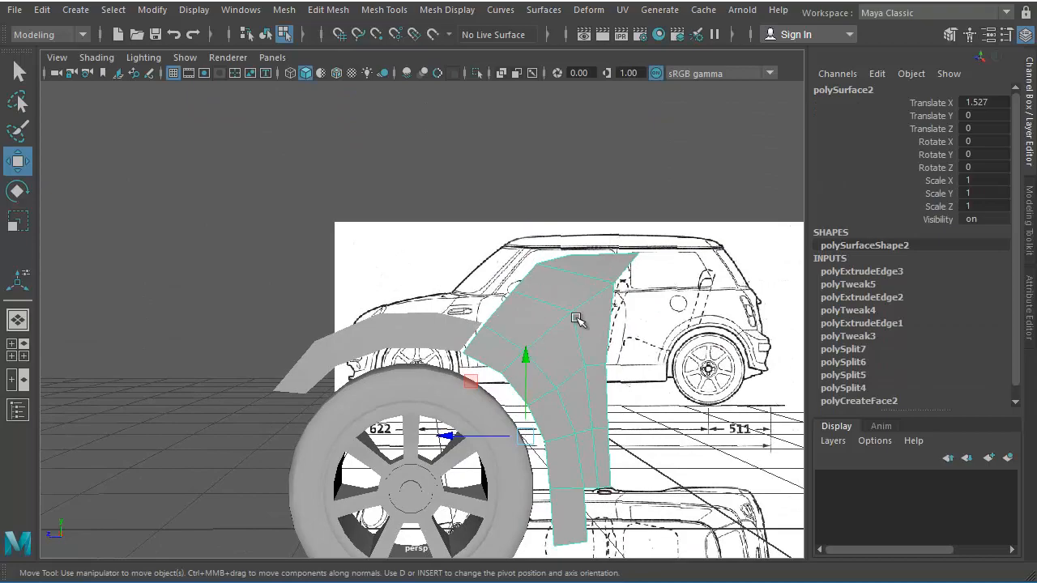
left_click_drag(577, 319, 439, 346, "alt")
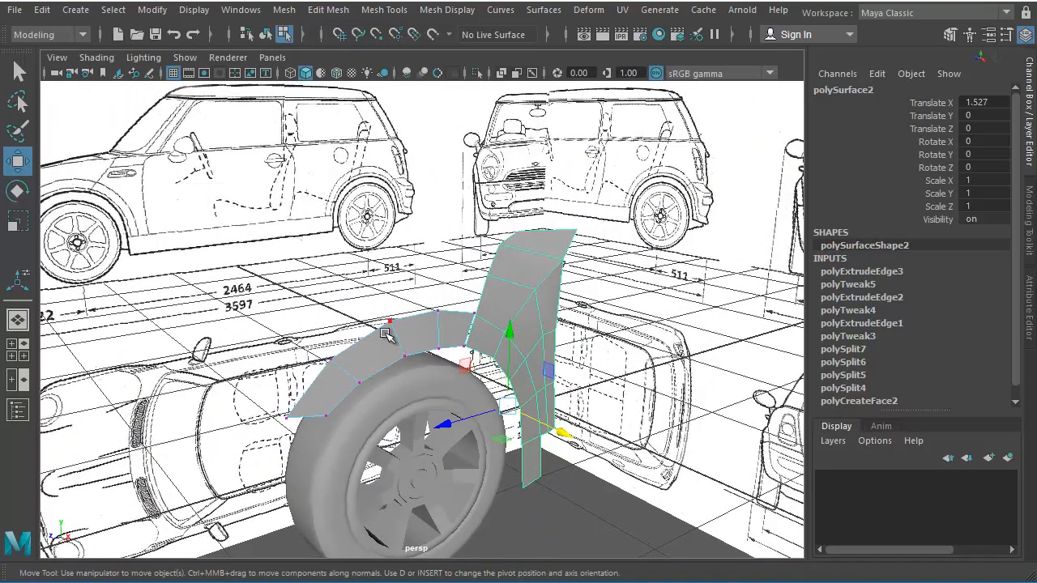
right_click_drag(387, 335, 383, 290)
left_click(442, 315)
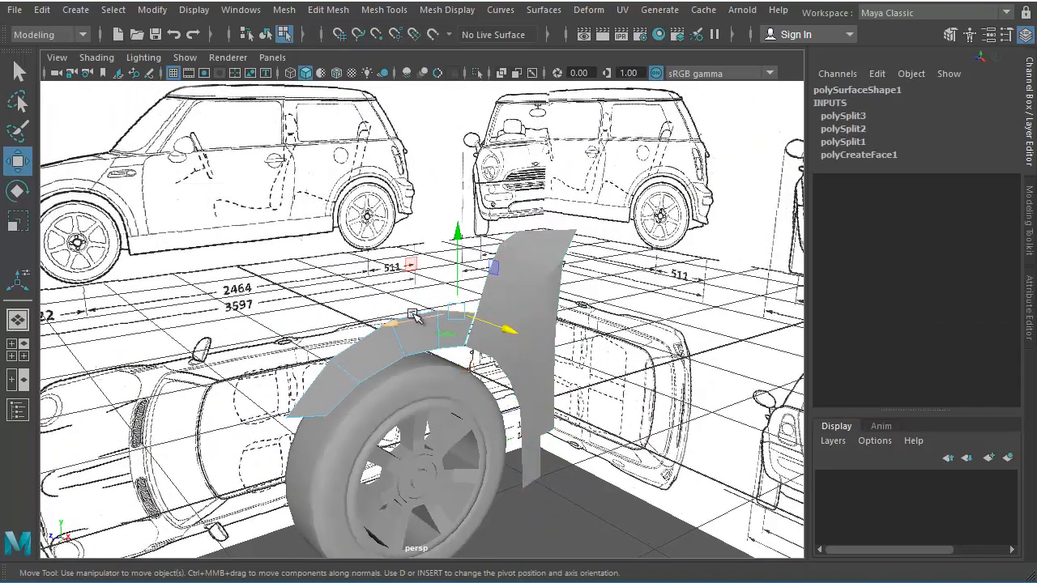
left_click(315, 389, "shift")
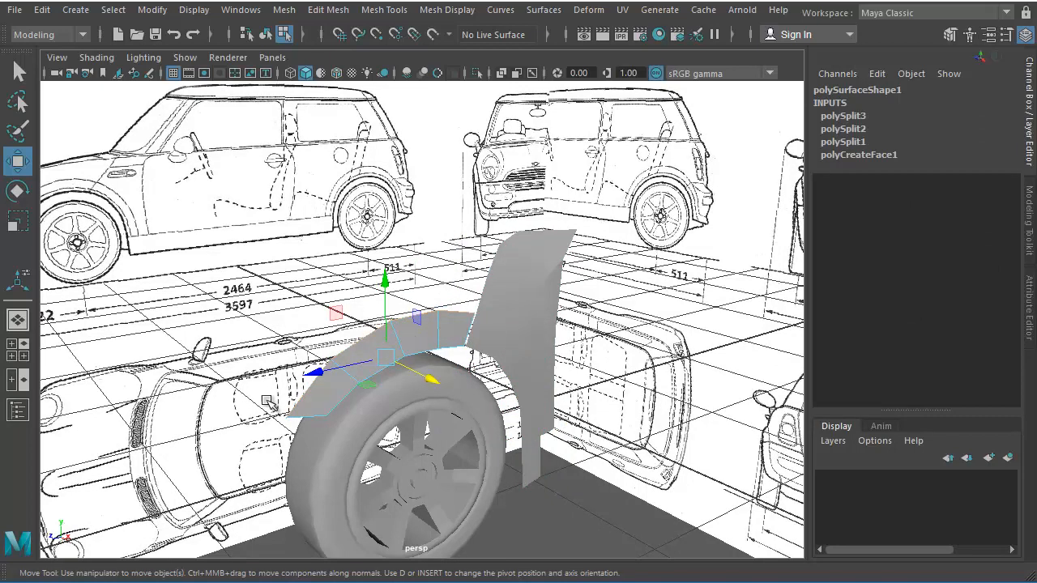
left_click_drag(339, 371, 319, 357, "alt")
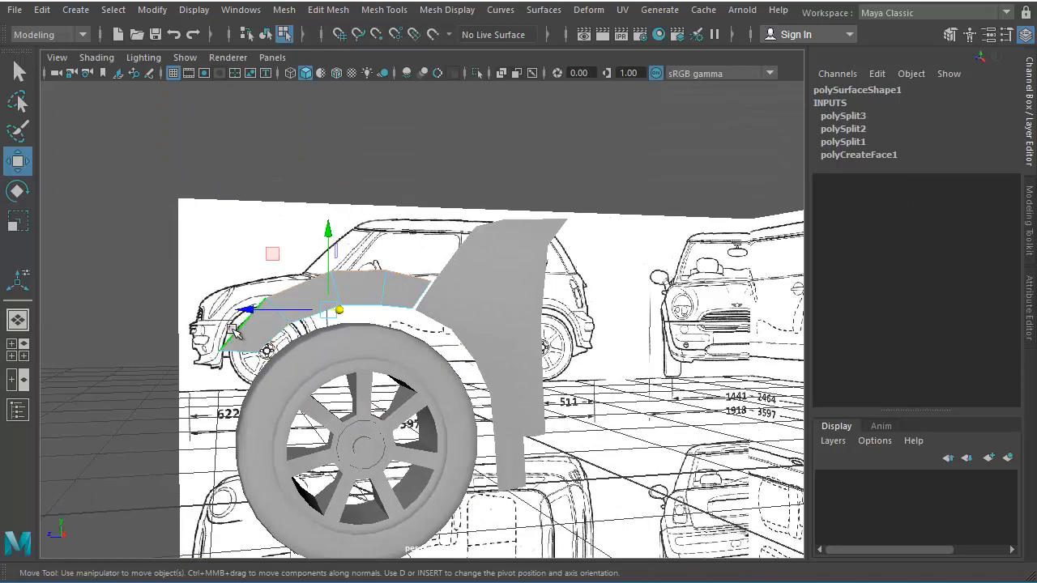
Extrude the front strip's selected edges outward by about 0.151 toward the bonnet in the side view.
key("space")
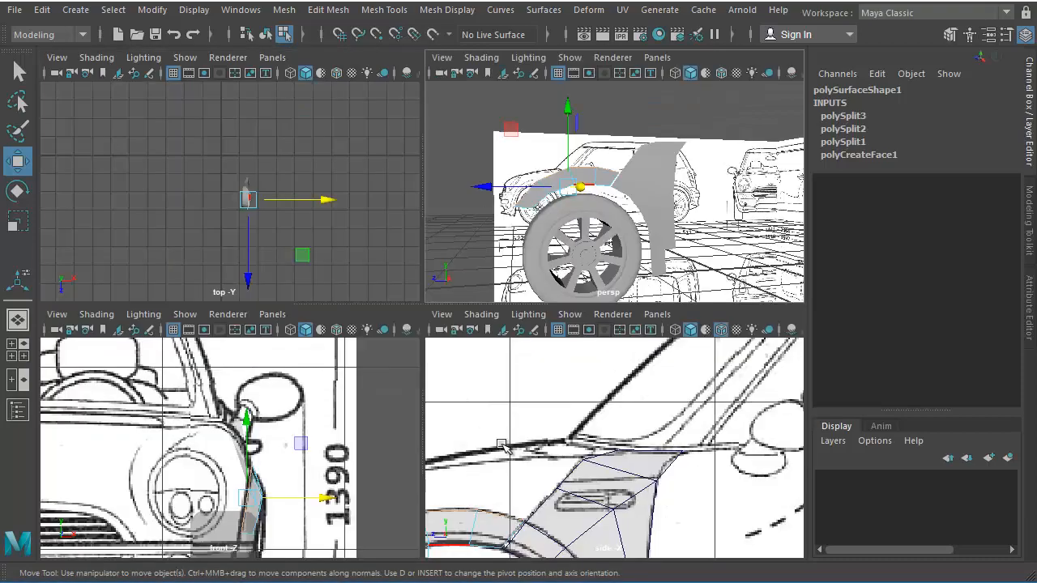
key("space")
scroll(506, 446, "up", 2)
middle_click_drag(503, 433, 658, 389, "alt")
scroll(598, 394, "down", 3)
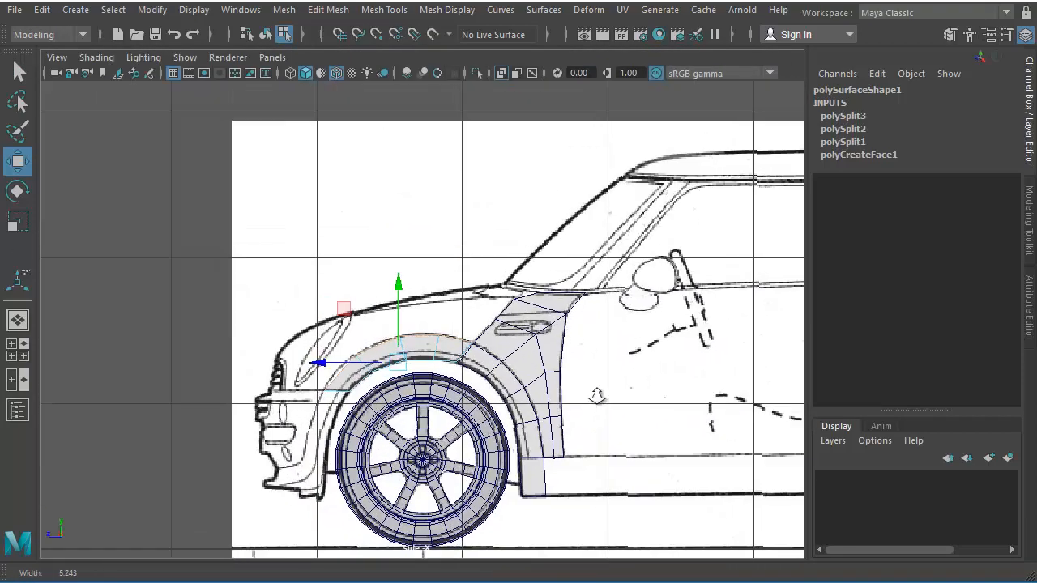
scroll(621, 402, "up", 3)
scroll(618, 397, "down", 1)
scroll(491, 362, "up", 1)
right_click_drag(491, 361, 466, 403, "shift")
middle_click_drag(526, 337, 565, 337, "alt")
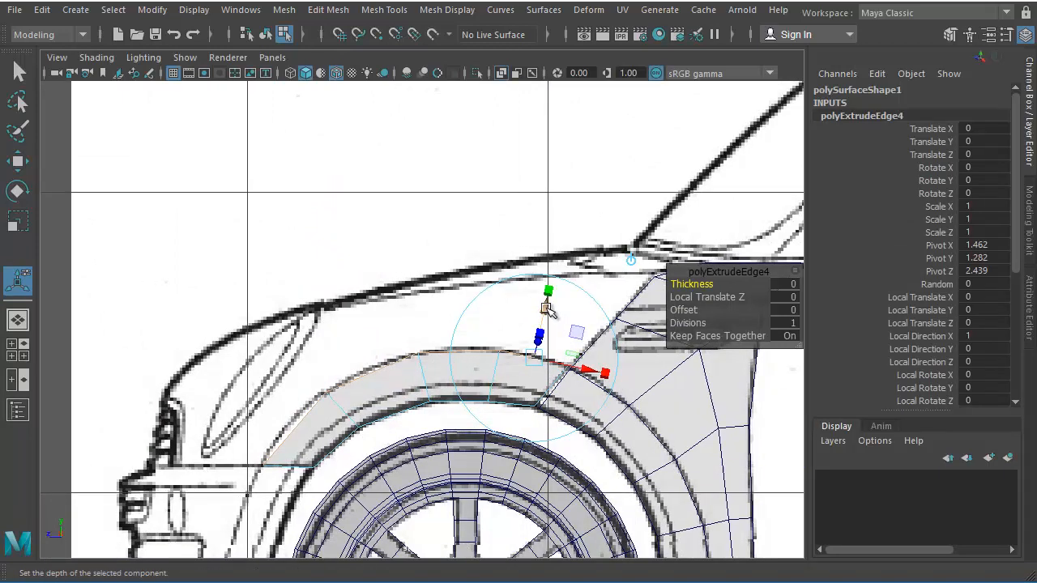
left_click_drag(547, 310, 557, 268)
middle_click_drag(560, 384, 417, 358, "alt")
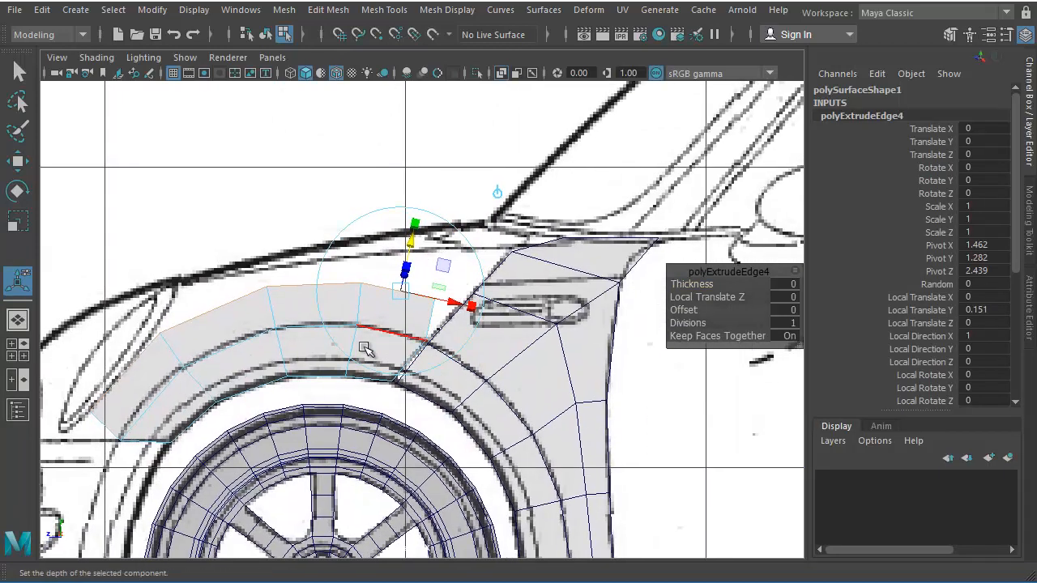
middle_click_drag(324, 362, 376, 363, "alt")
Snap the new row's rear vertex by eye to the side panel's corner, and lower the next two vertices toward the arch.
key("w")
right_click_drag(405, 300, 371, 297)
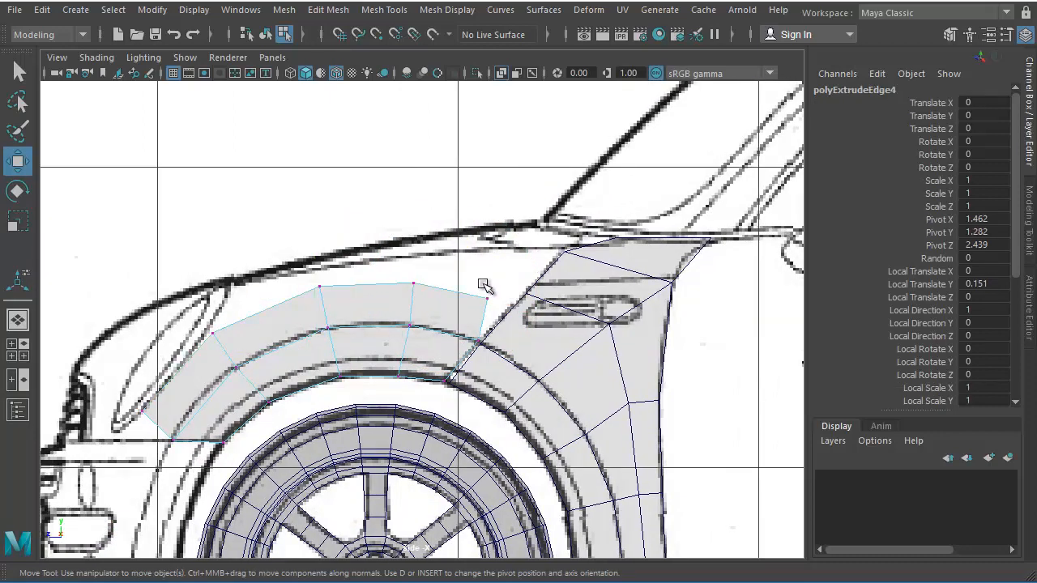
left_click_drag(483, 285, 522, 290)
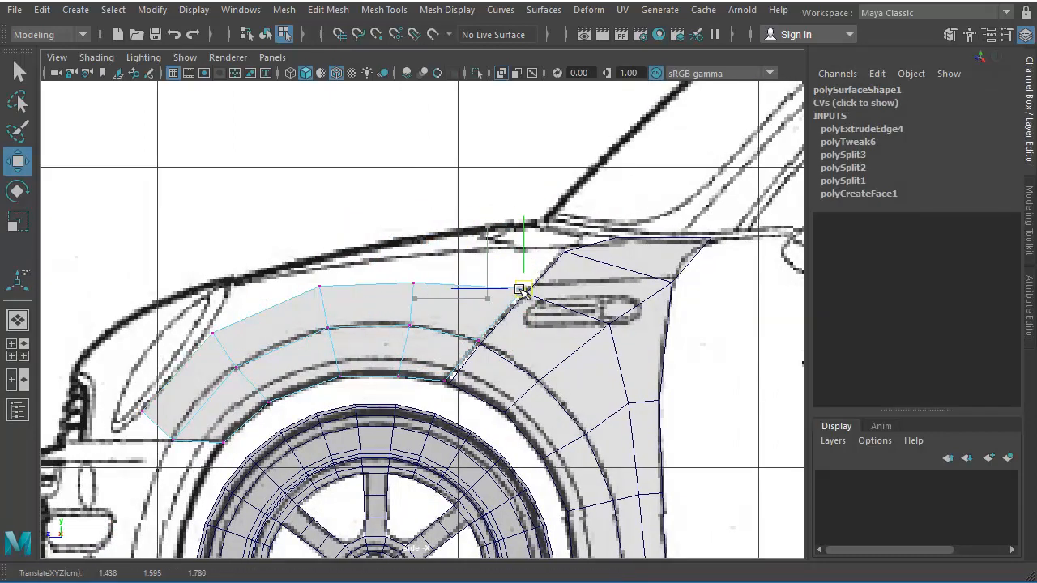
left_click(413, 284)
left_click_drag(413, 285, 416, 294)
left_click(313, 285)
left_click_drag(313, 285, 312, 297)
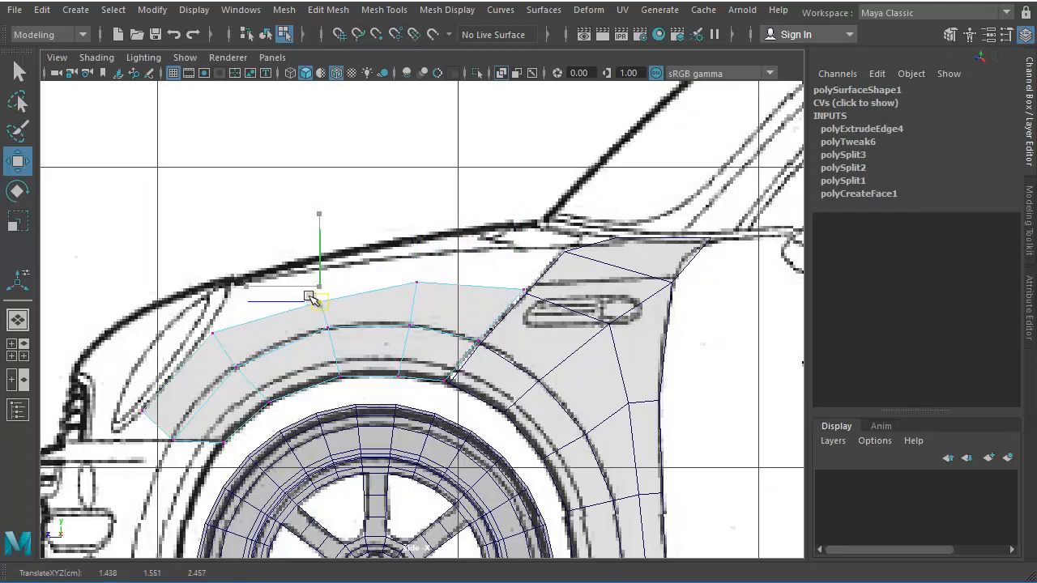
left_click_drag(414, 289, 412, 293)
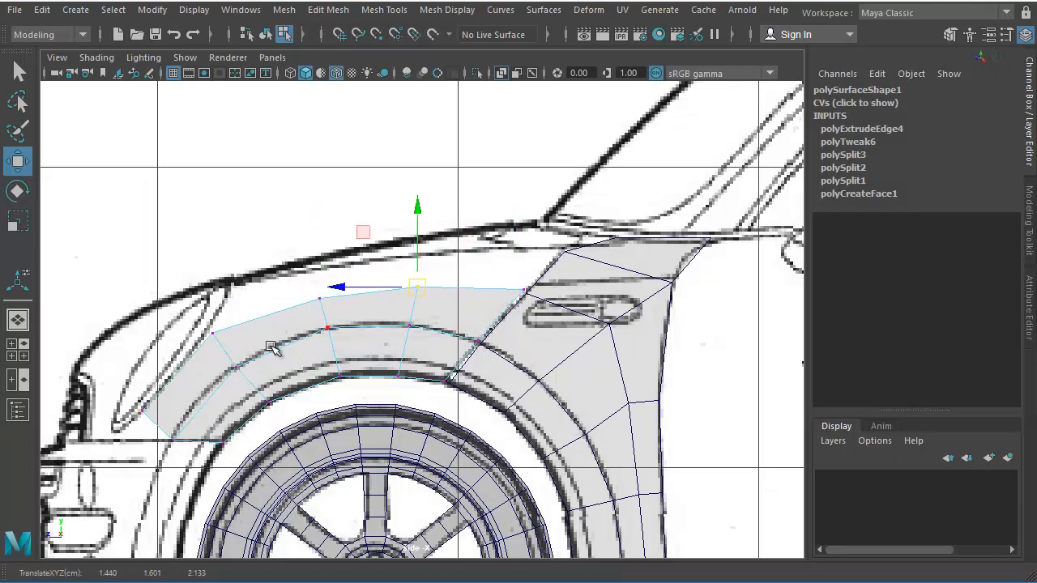
Move the row's front vertices closer to the arch beside the headlight, placing the end one on the bumper line.
left_click(212, 333)
left_click_drag(212, 332, 209, 347)
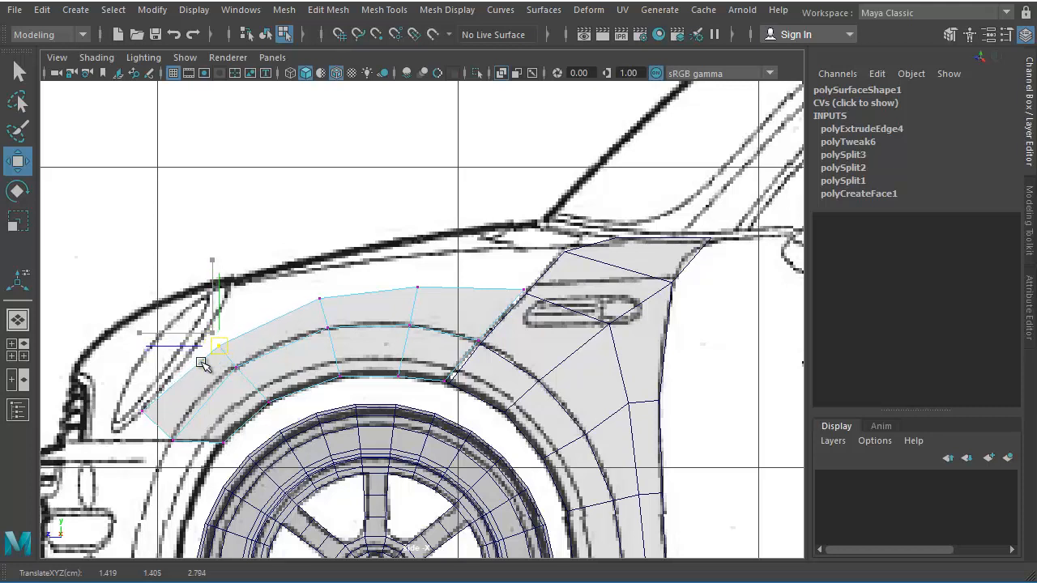
left_click_drag(140, 410, 151, 425)
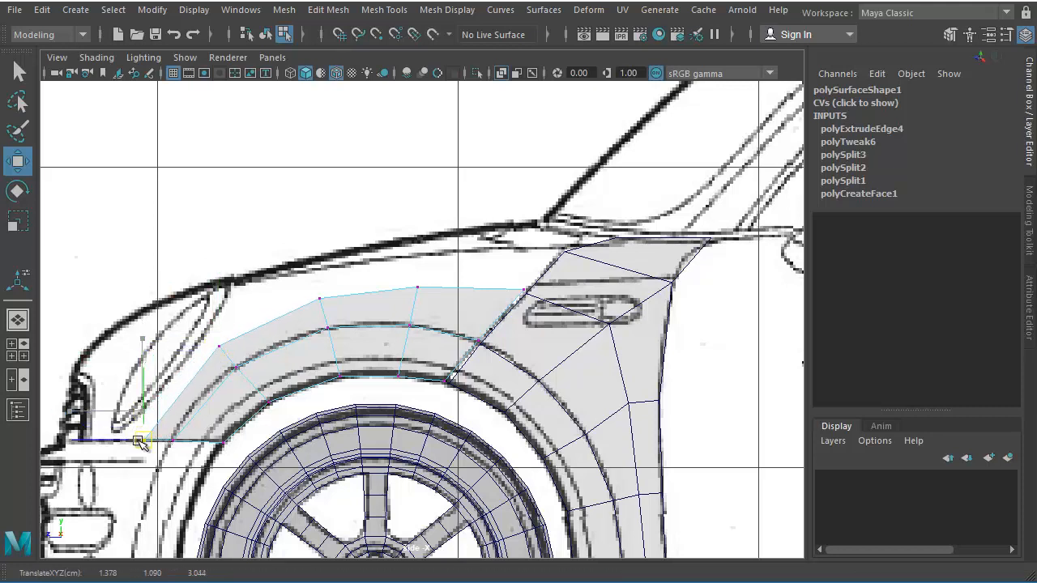
left_click(218, 348)
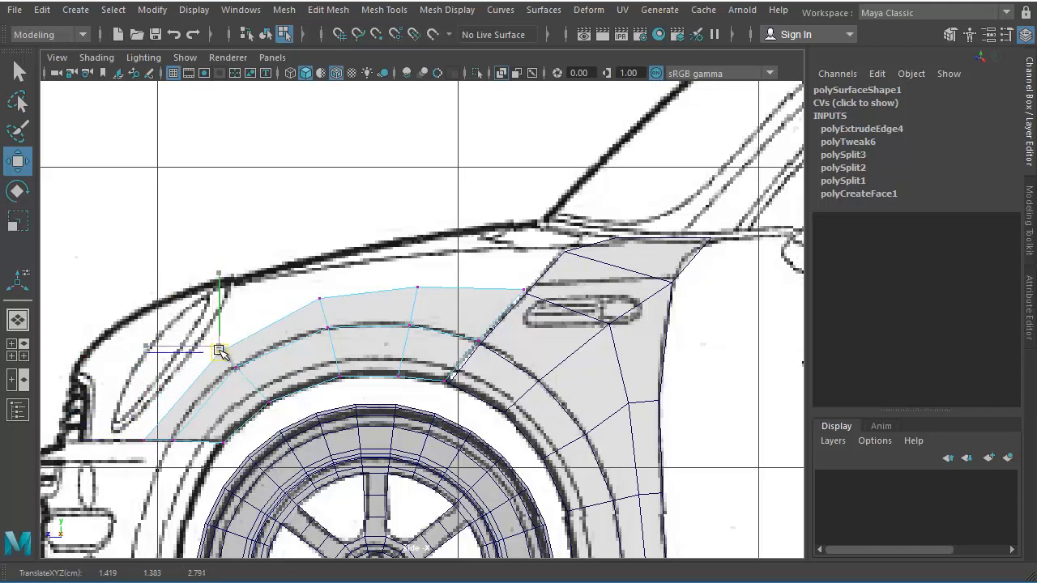
Extrude the front strip's upper outer edges by about 0.083 toward the bonnet in the side view.
left_click(468, 290)
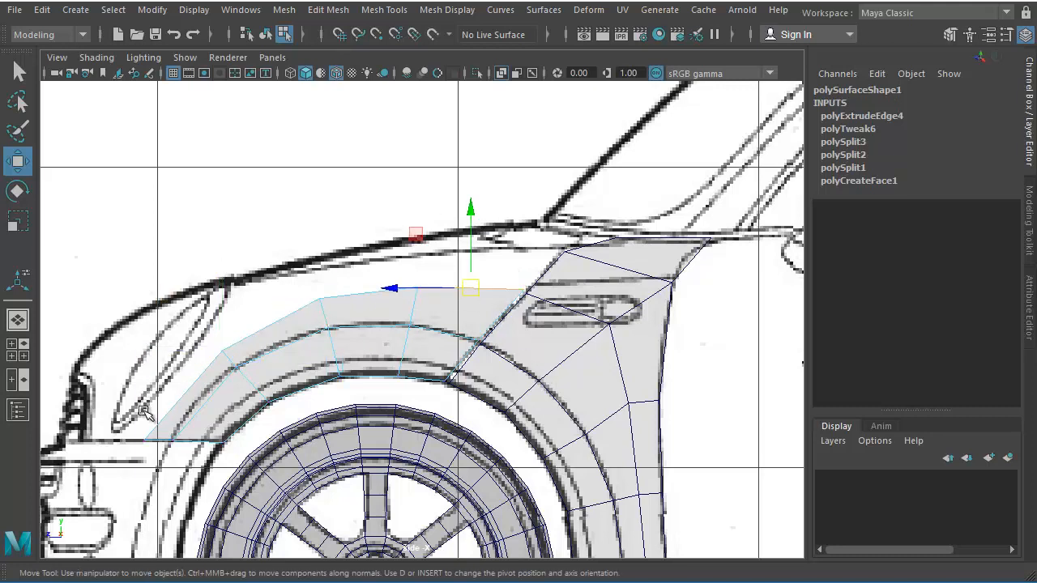
left_click(183, 397, "shift")
right_click_drag(341, 295, 332, 333, "shift")
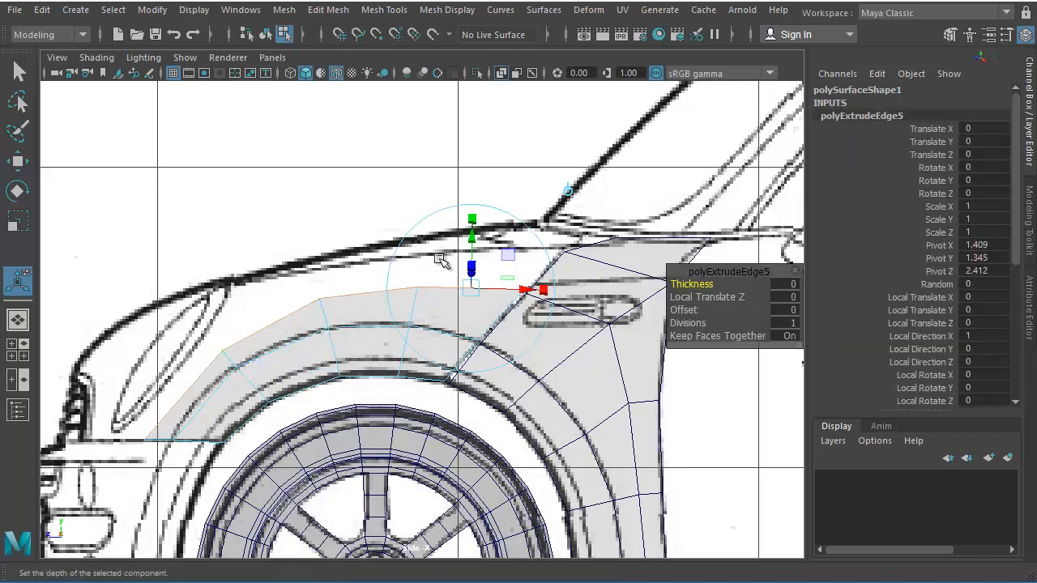
left_click_drag(472, 240, 476, 217)
key("q")
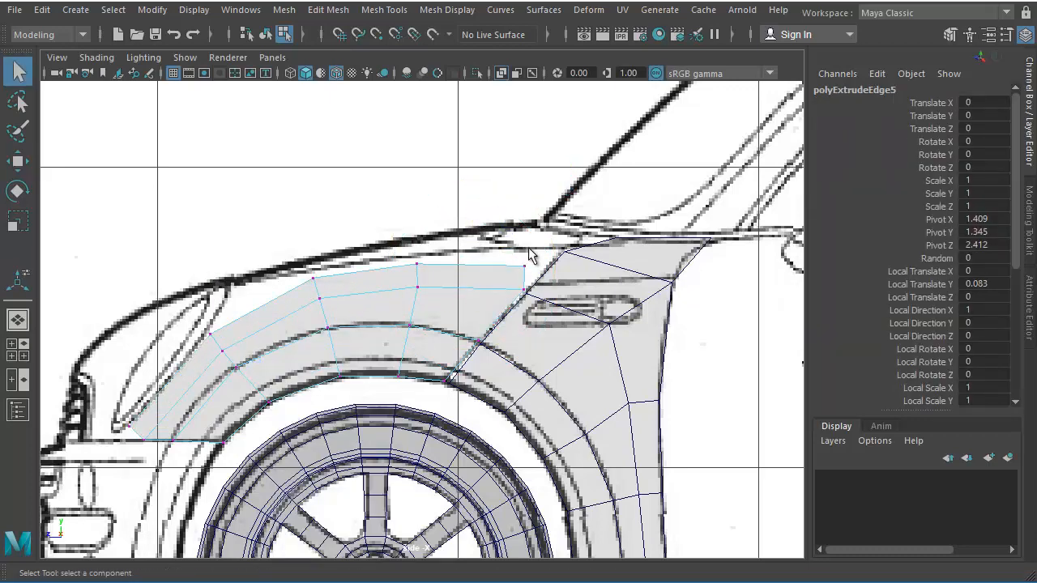
Move the new row's rear vertex to the side panel's upper corner and the next vertex up to the bonnet line.
left_click(533, 260)
key("w")
left_click_drag(533, 259, 539, 256)
left_click_drag(416, 263, 417, 259)
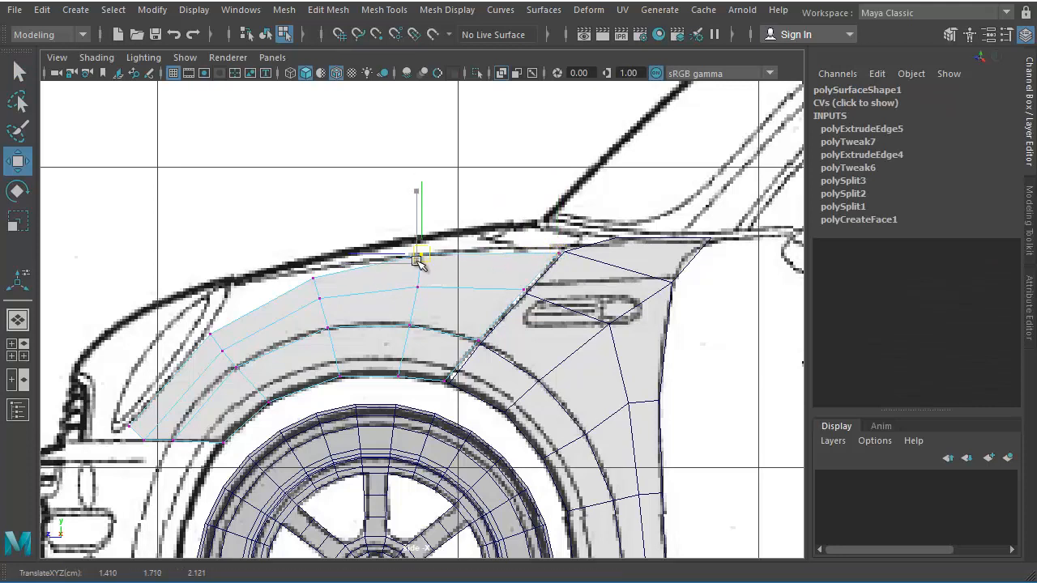
Fit the row's front vertices to the bonnet and headlight outline, placing the end vertex on the bumper line.
left_click_drag(315, 277, 306, 273)
left_click_drag(192, 318, 201, 340)
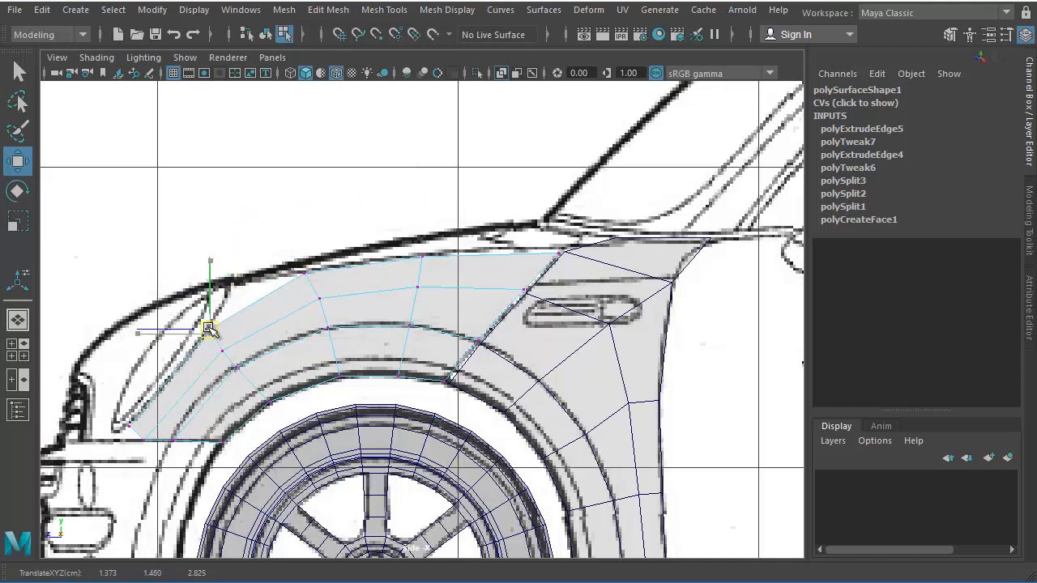
left_click(130, 438)
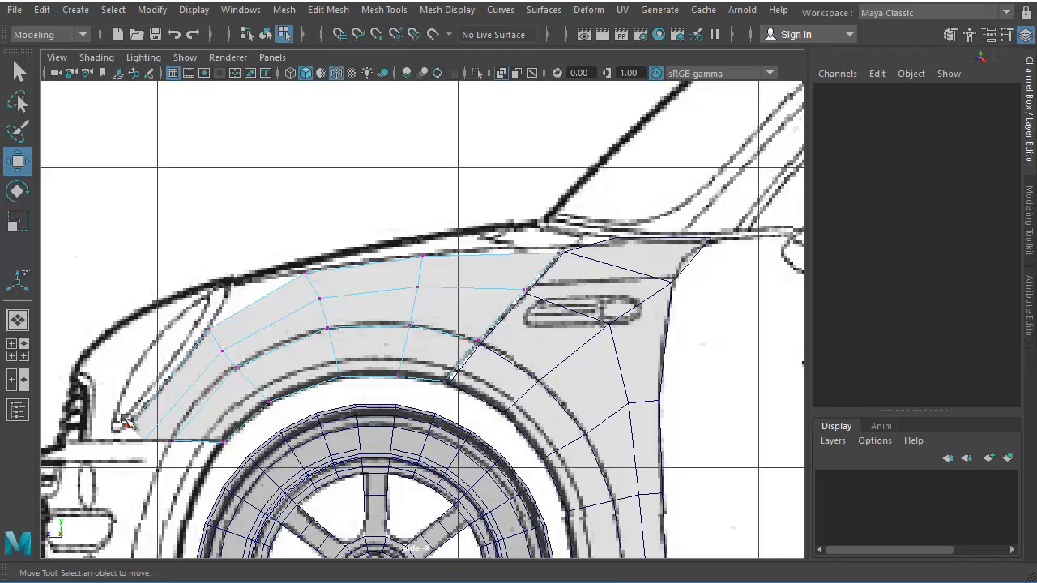
left_click(126, 427)
mouse_move(134, 431)
left_mouse_down()
mouse_move(146, 434)
mouse_move(116, 435)
left_mouse_up()
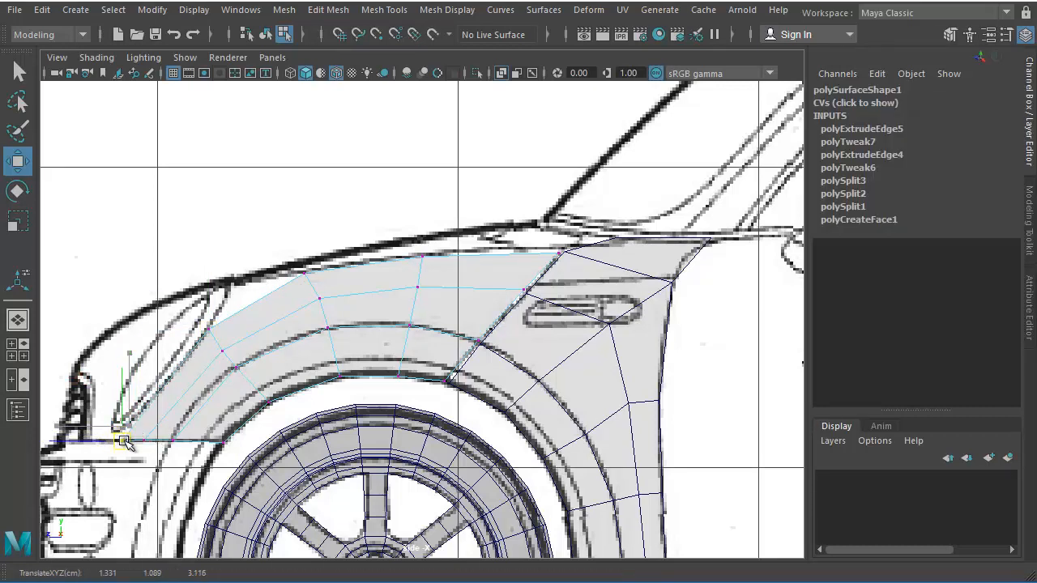
Select the front strip's rear top edge in the perspective view and move it inward along X.
key("space")
key("space")
left_click_drag(252, 412, 384, 405, "alt")
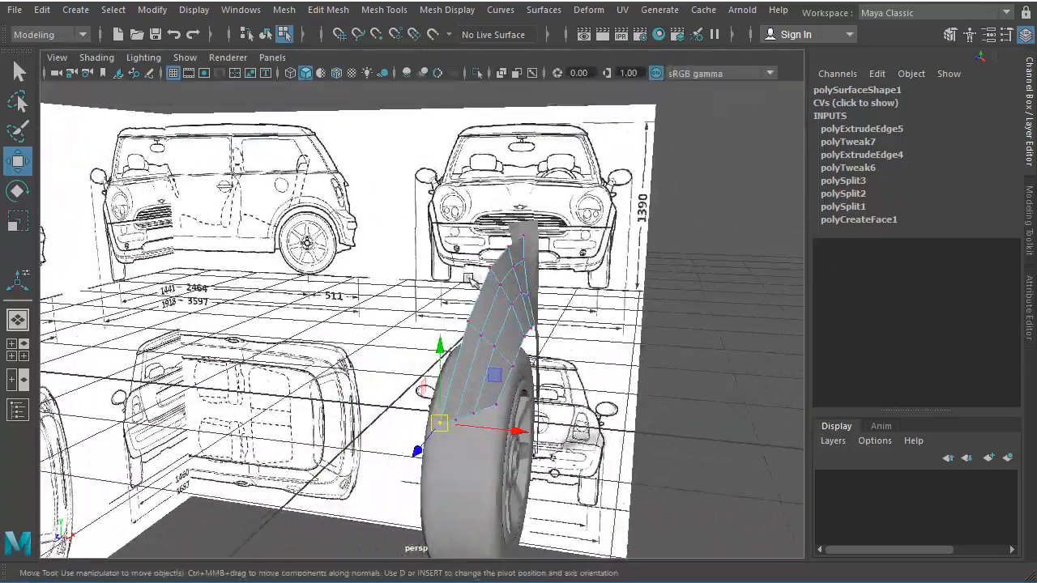
left_click_drag(567, 288, 274, 310, "alt")
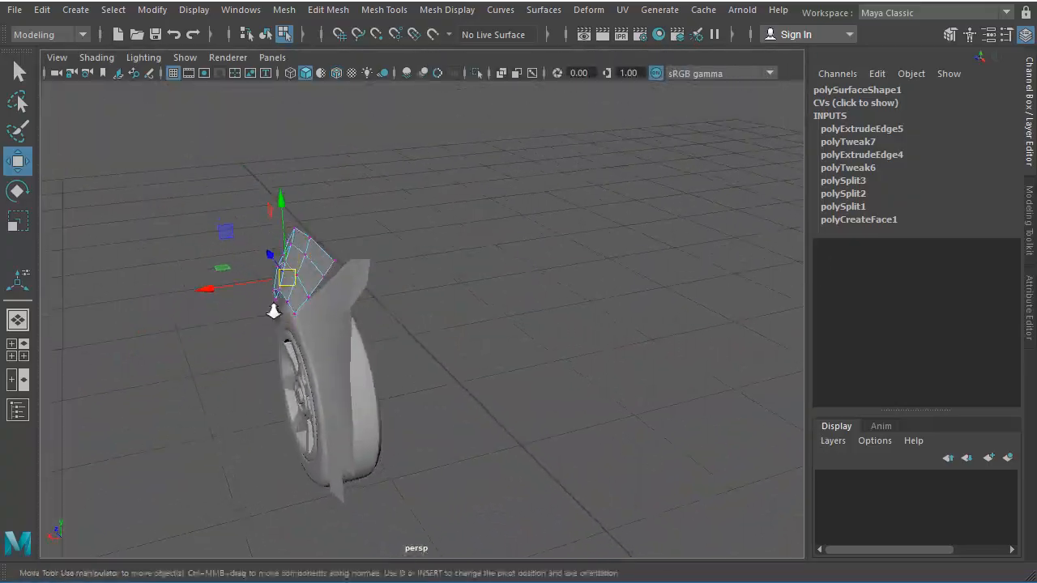
right_click_drag(273, 310, 374, 318, "alt")
middle_click_drag(383, 329, 429, 369, "alt")
left_click_drag(429, 368, 363, 369, "alt")
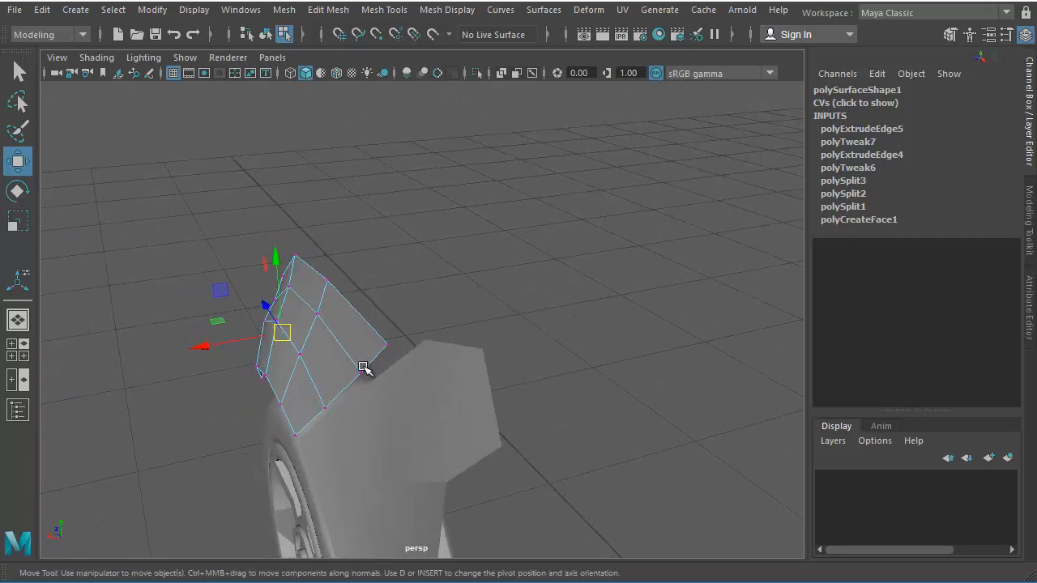
right_click_drag(361, 316, 361, 271)
left_click(372, 323)
left_click_drag(374, 324, 347, 327, "alt")
left_click_drag(282, 288, 297, 290)
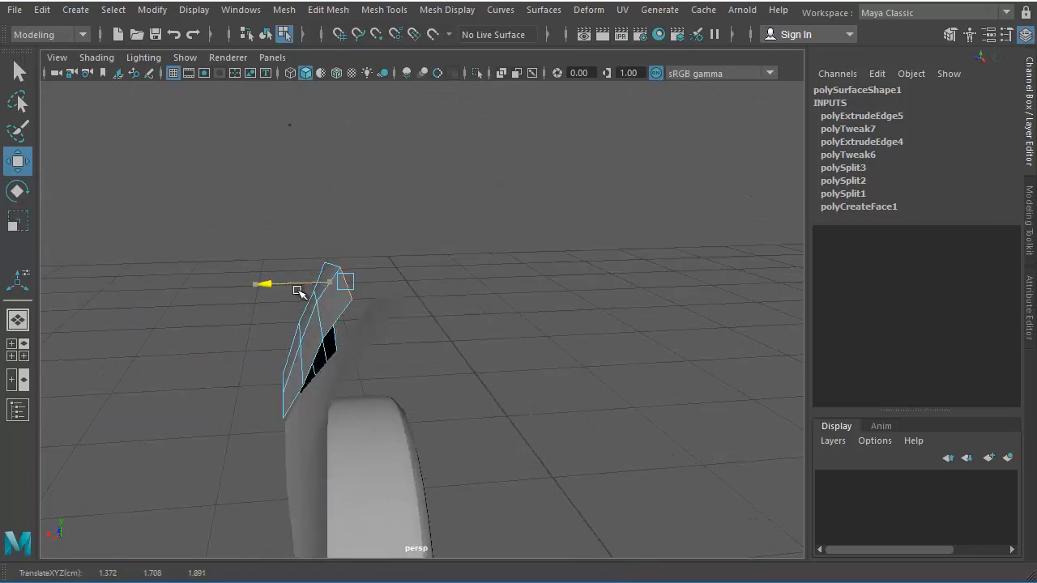
Shift the rear top edge further inward in the front view to match the blueprint's fender line.
left_click_drag(283, 341, 334, 306, "alt")
key("space")
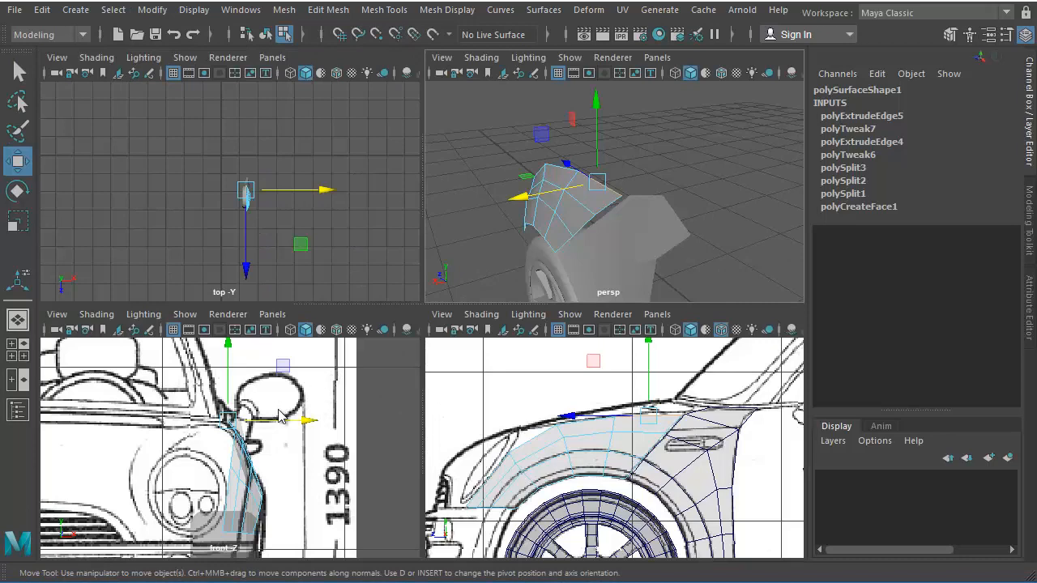
key("space")
middle_click_drag(457, 365, 452, 382, "alt")
left_click_drag(482, 278, 478, 276)
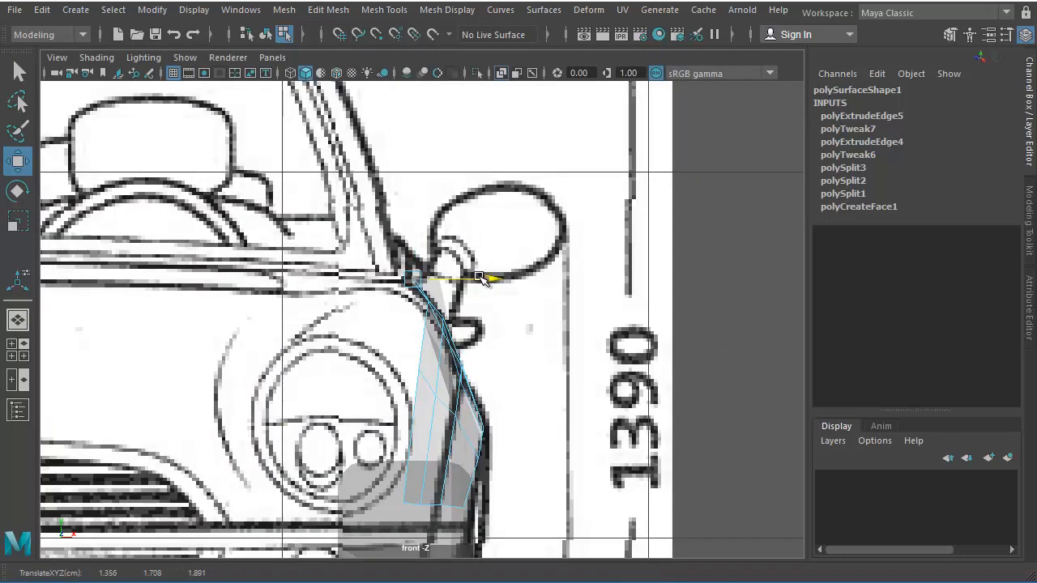
Move the strip's front top edge inward in the front view, and fit its lower vertices around the headlight.
left_click(429, 324)
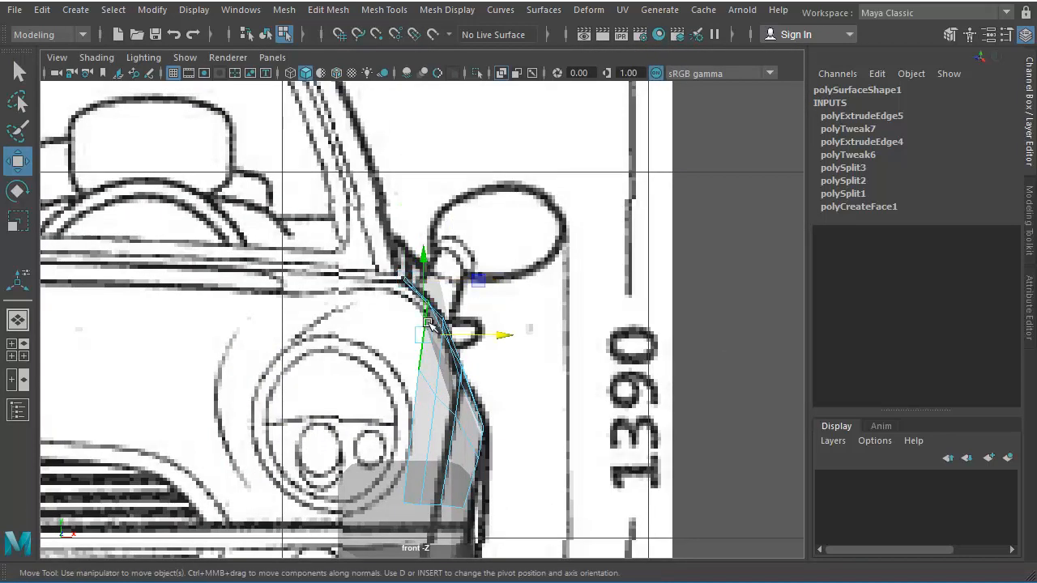
left_click_drag(479, 333, 467, 325)
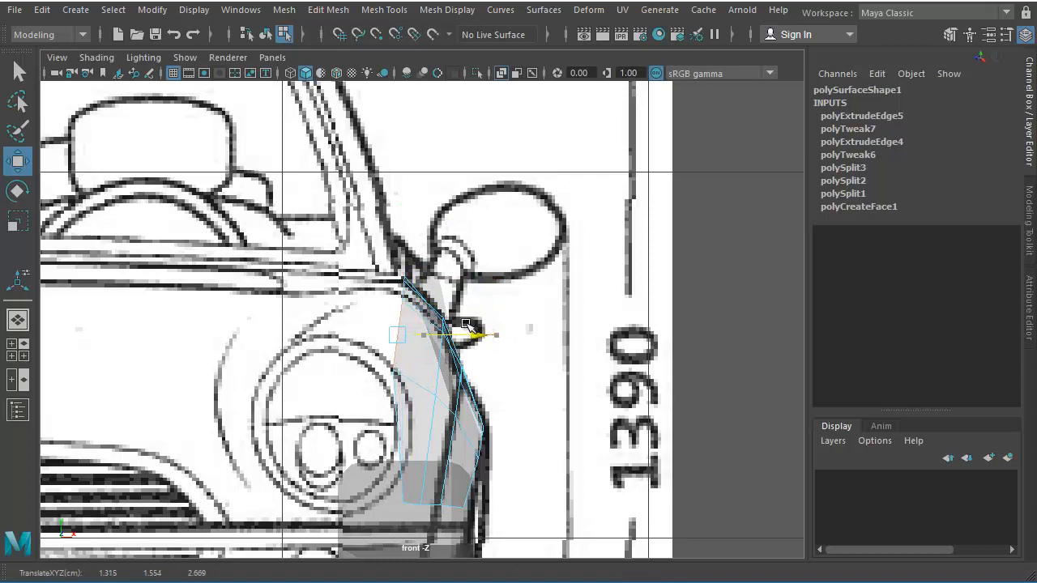
right_click_drag(397, 378, 350, 379)
left_click_drag(353, 345, 408, 376)
left_click(404, 501)
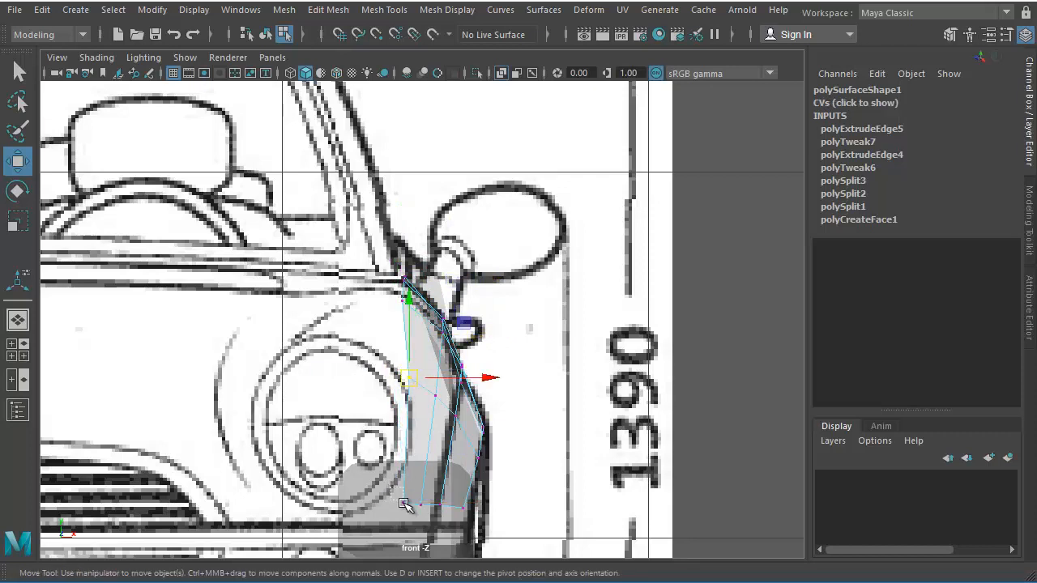
left_click_drag(404, 501, 386, 508)
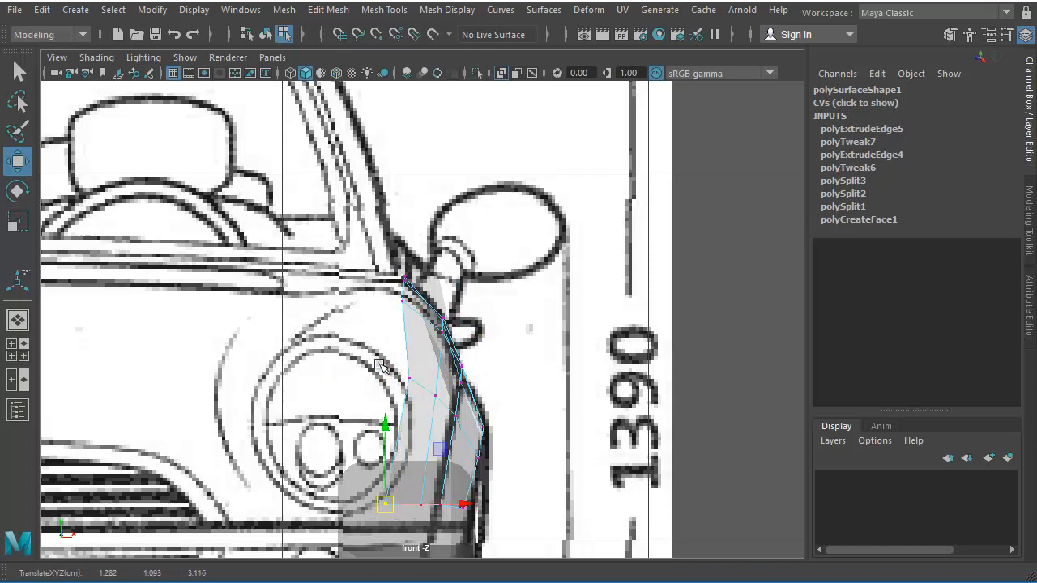
Return to the front strip's vertices and adjust the one beside the headlight to the headlight's outer outline.
middle_click_drag(505, 452, 517, 409, "alt")
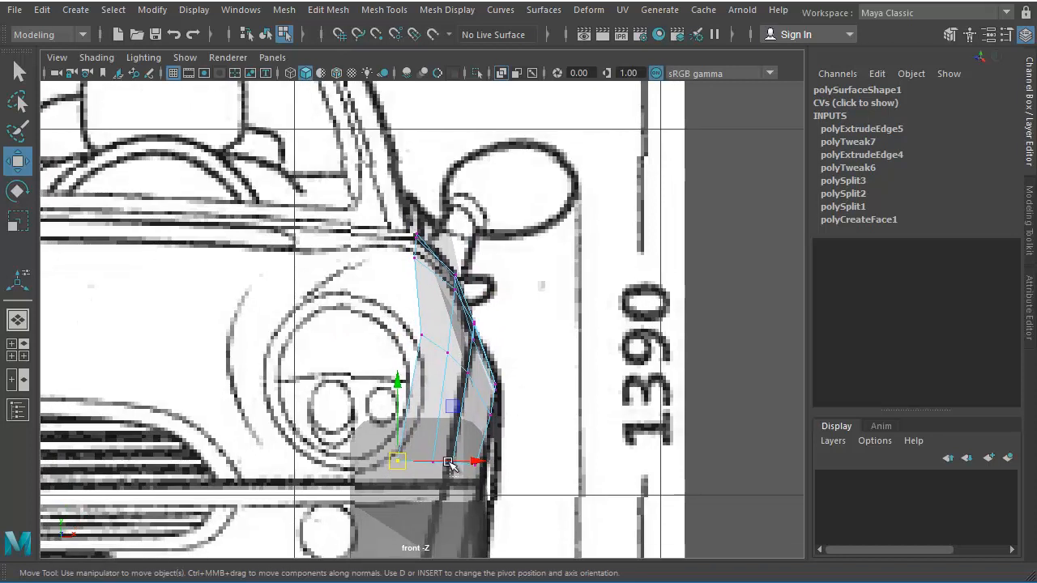
left_click(449, 463)
right_click_drag(471, 488, 425, 489)
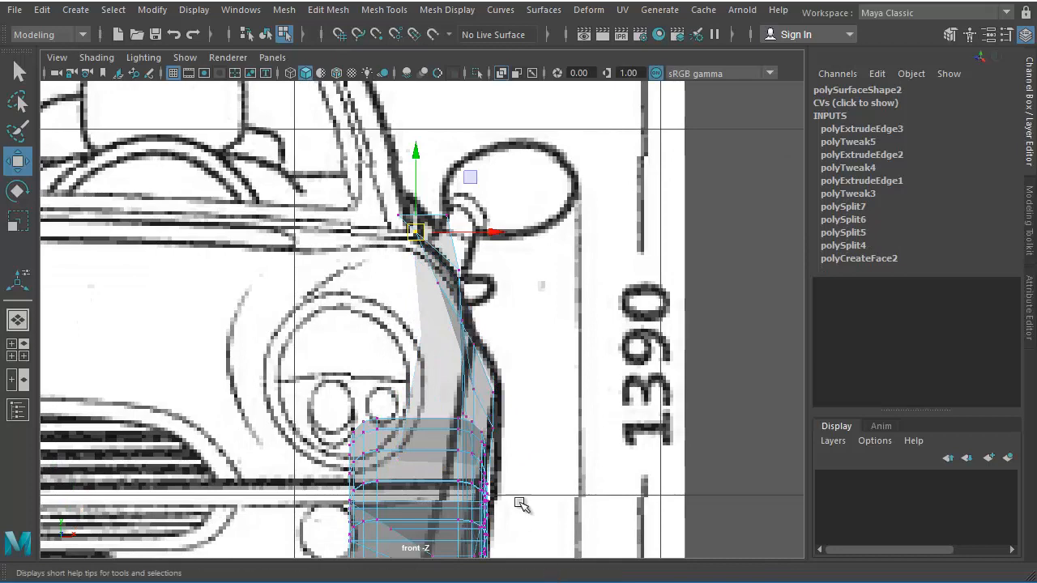
left_click(470, 386)
right_click_drag(430, 348, 400, 437)
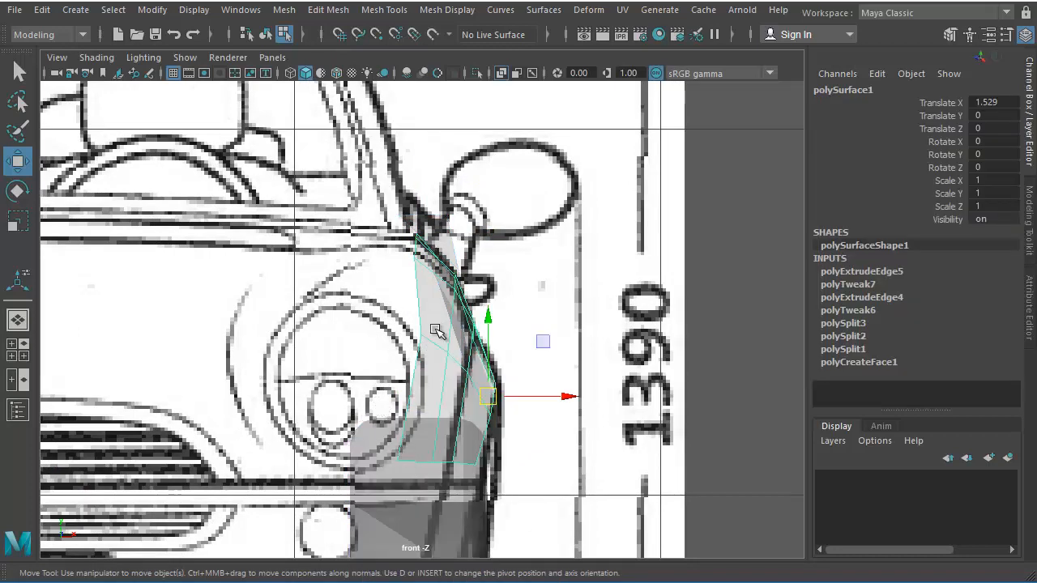
key("F9")
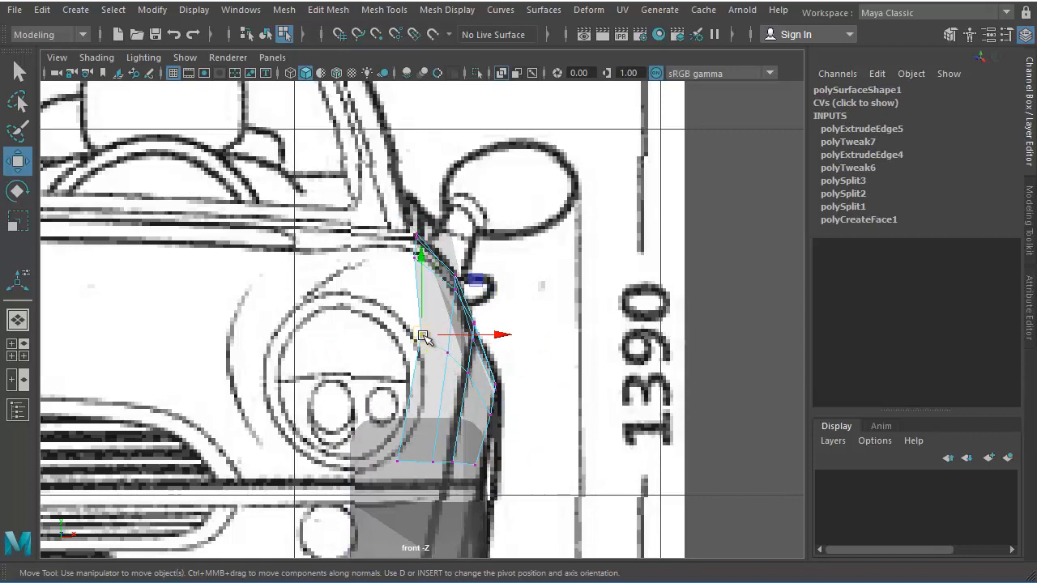
left_click_drag(423, 336, 417, 347)
Leave vertex editing on the front strip and examine its curvature in the perspective view.
key("space")
key("space")
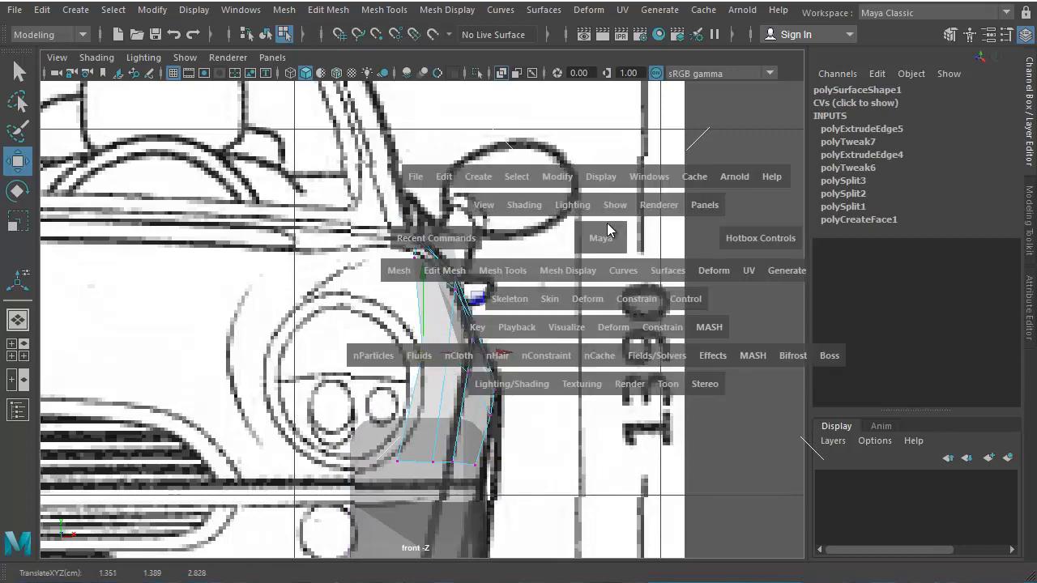
left_click_drag(541, 247, 440, 318, "alt")
right_click_drag(441, 317, 437, 364)
left_click(423, 418)
left_click_drag(422, 417, 363, 365, "alt")
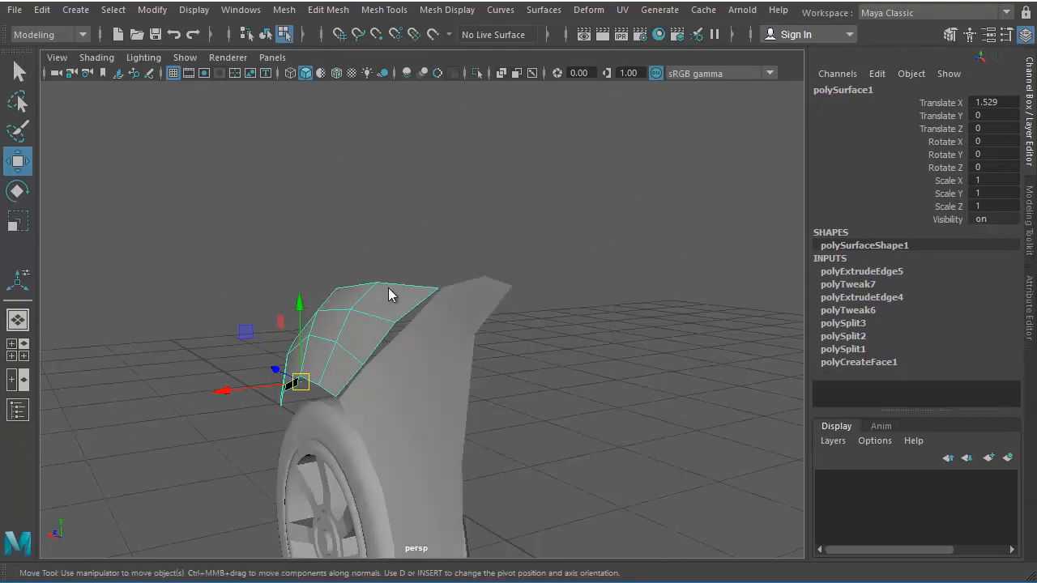
Move the side panel's second seam vertex from the top outward along X toward the front strip.
right_click_drag(389, 294, 379, 344)
left_click_drag(379, 344, 559, 426, "alt")
right_click_drag(557, 424, 550, 395)
left_click_drag(549, 398, 492, 410, "alt")
right_click_drag(492, 410, 529, 397, "alt")
middle_click_drag(527, 392, 517, 276, "alt")
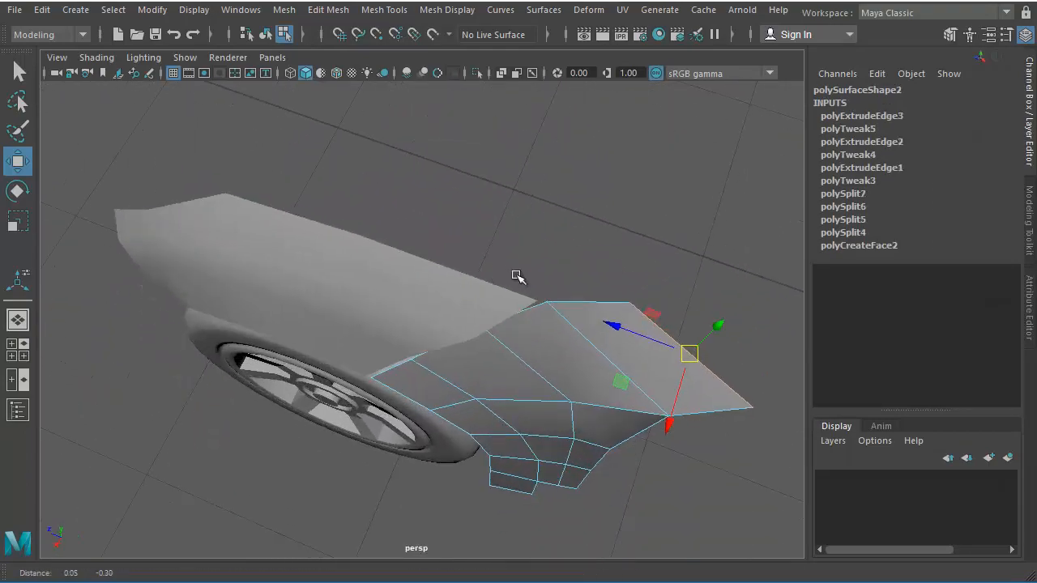
left_click_drag(510, 272, 356, 299, "alt")
right_click_drag(373, 302, 497, 317, "alt")
middle_click_drag(447, 292, 453, 375, "alt")
left_click_drag(452, 374, 470, 345, "alt")
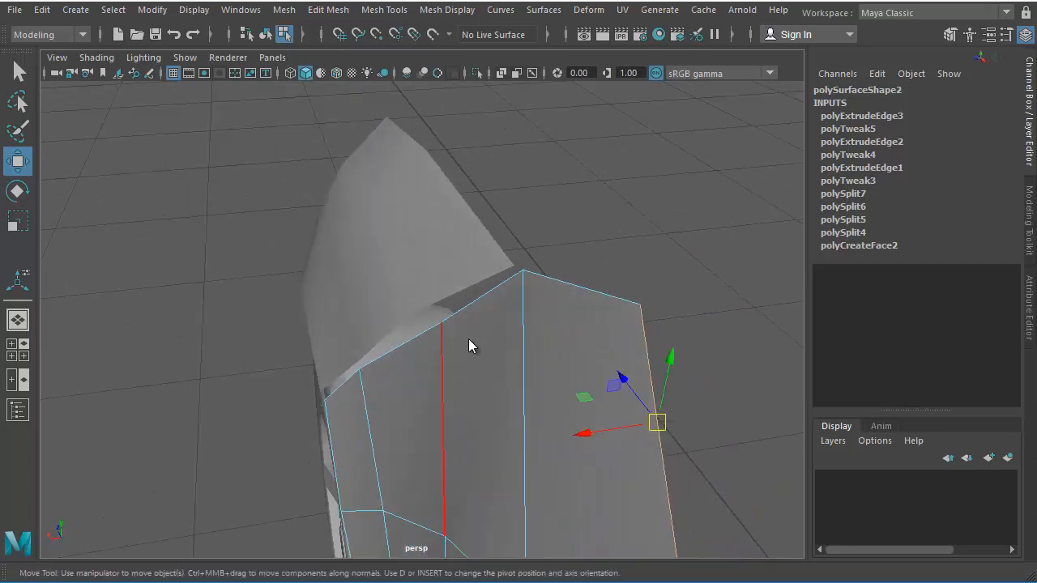
right_click_drag(470, 345, 433, 336)
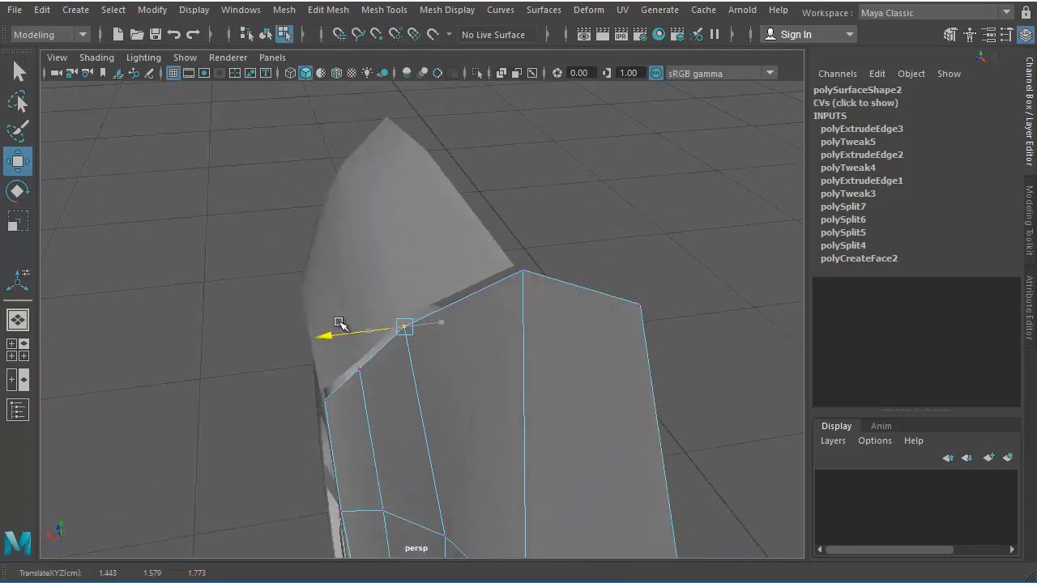
left_click_drag(339, 323, 540, 344, "alt")
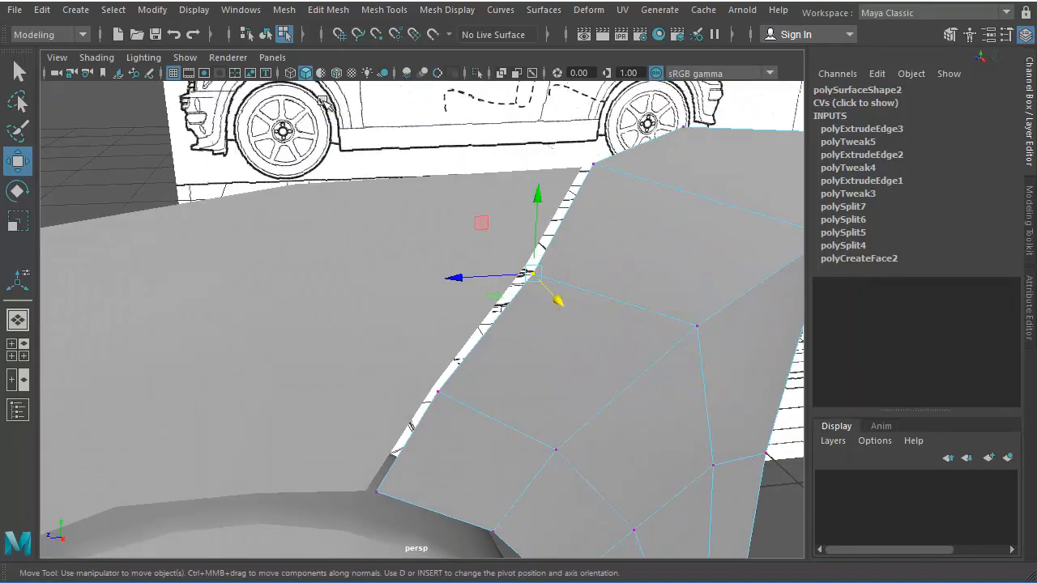
Show the wireframe on the shaded model and snap the side panel's top seam vertex to the strip's rear corner.
left_click(336, 73)
mouse_move(389, 268)
left_mouse_down("alt")
mouse_move(446, 303)
mouse_move(402, 342)
mouse_move(433, 326)
mouse_move(551, 361)
mouse_move(539, 375)
mouse_move(565, 322)
mouse_move(569, 354)
left_mouse_up("alt")
middle_click_drag(569, 354, 544, 275, "alt")
left_click_drag(543, 275, 635, 165, "alt")
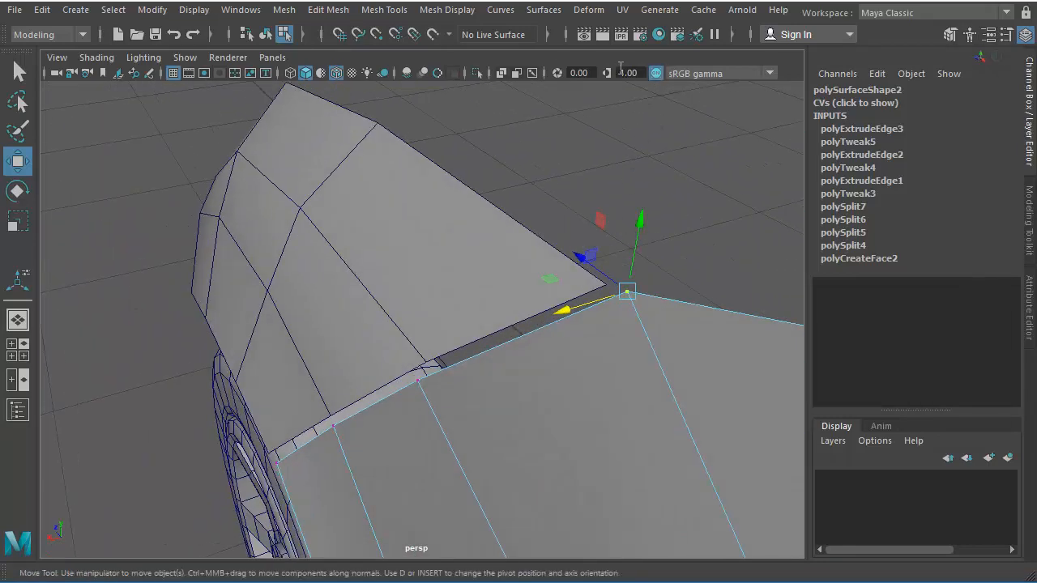
left_click_drag(627, 291, 611, 289)
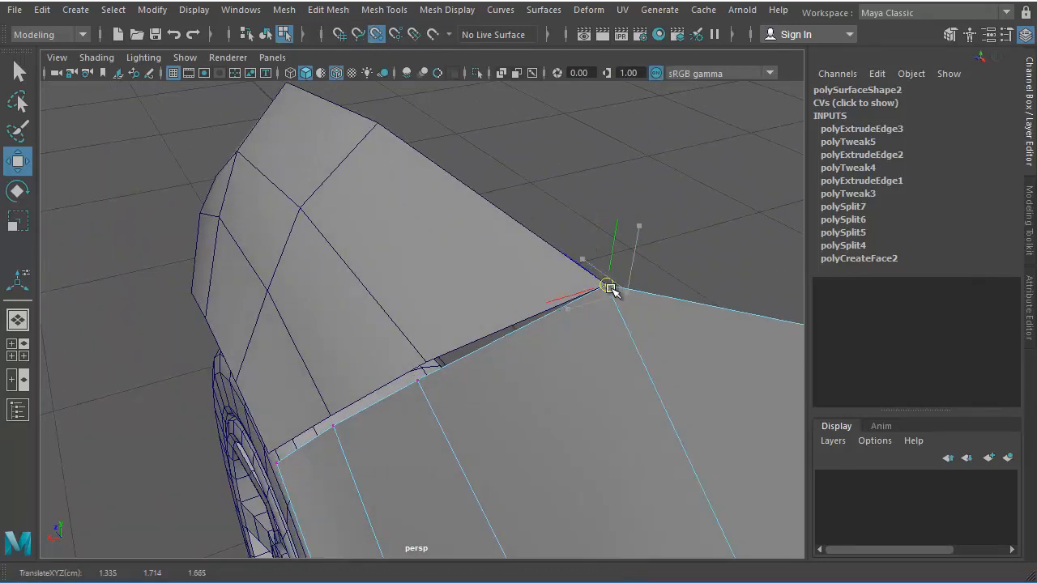
Snap the side panel's remaining seam vertices onto the front strip's matching vertices and leave vertex editing.
mouse_move(488, 374)
left_mouse_down("alt")
mouse_move(497, 336)
mouse_move(475, 310)
left_mouse_up("alt")
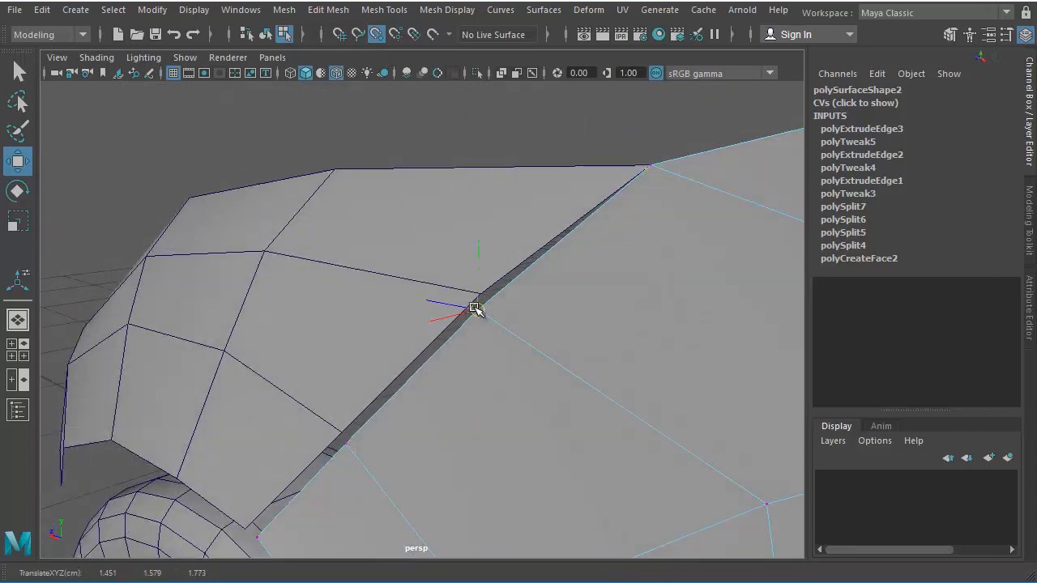
left_click_drag(443, 376, 579, 334, "alt")
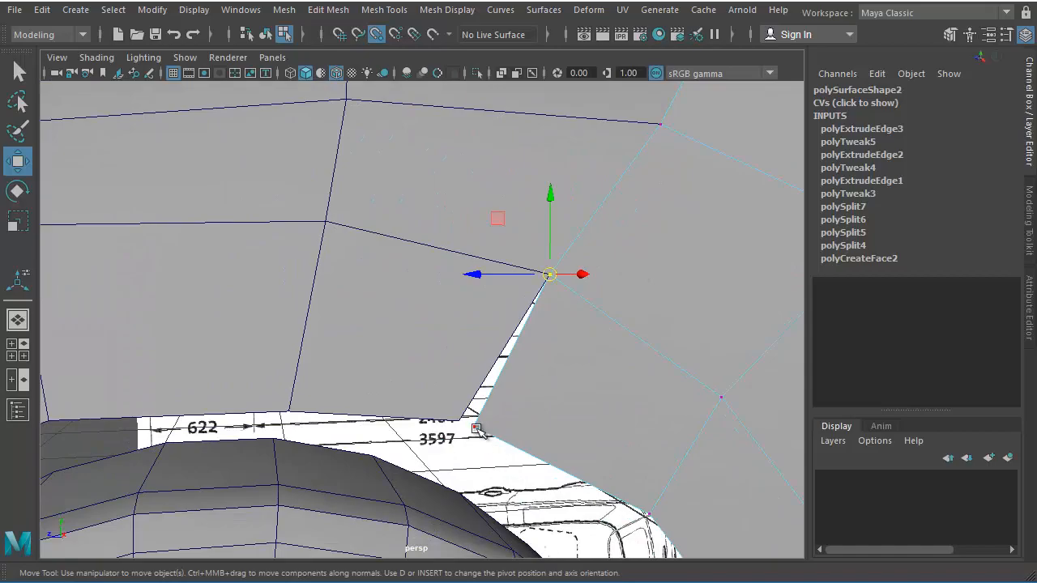
left_click_drag(475, 416, 596, 553, "alt")
right_click_drag(596, 553, 442, 421, "alt")
left_click_drag(442, 420, 510, 324, "alt")
right_click_drag(510, 318, 486, 418)
right_click_drag(560, 385, 406, 369, "alt")
left_click_drag(405, 369, 373, 405, "alt")
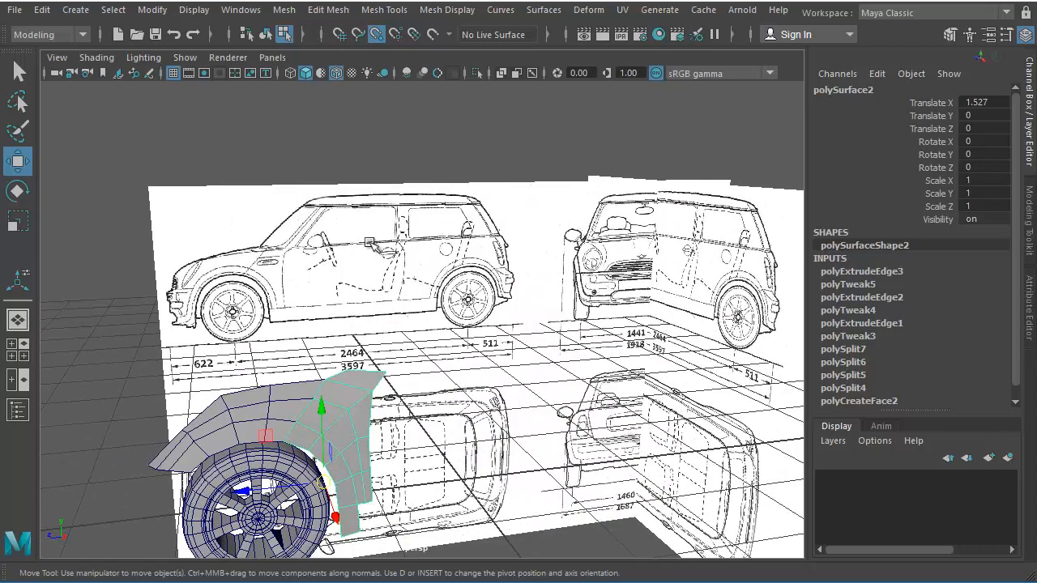
Compare both fender pieces with the blueprints in the perspective view and the full side view.
middle_click_drag(270, 467, 277, 444, "alt")
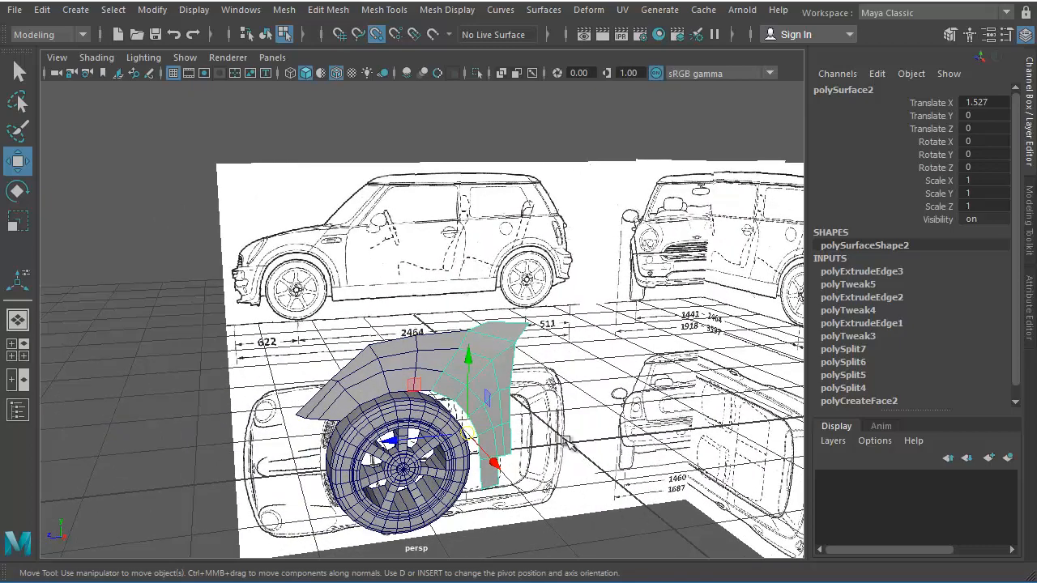
middle_click_drag(567, 441, 458, 450, "alt")
left_click_drag(459, 451, 377, 461, "alt")
key("space")
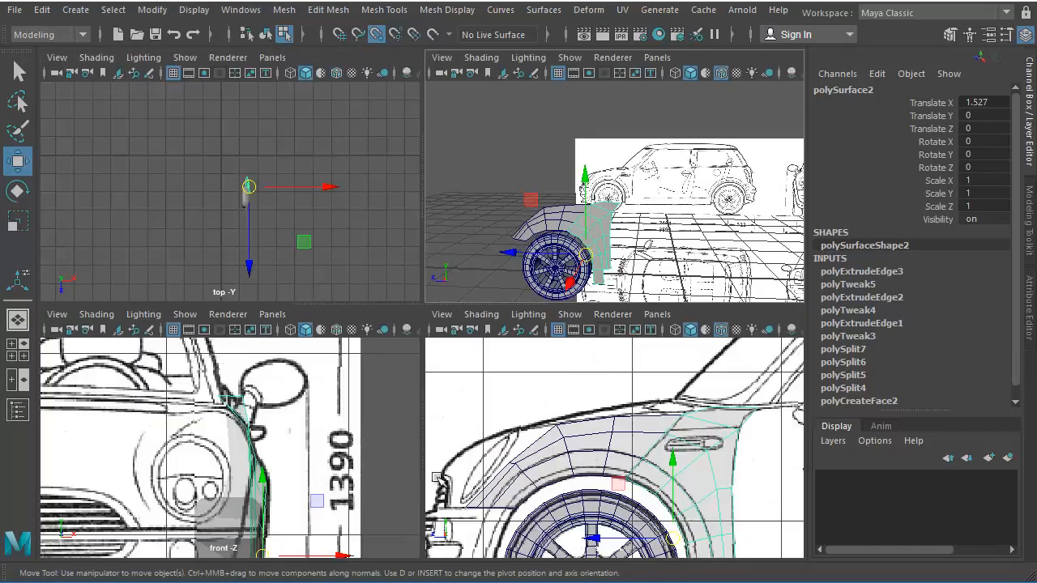
key("space")
right_click_drag(718, 452, 626, 474, "alt")
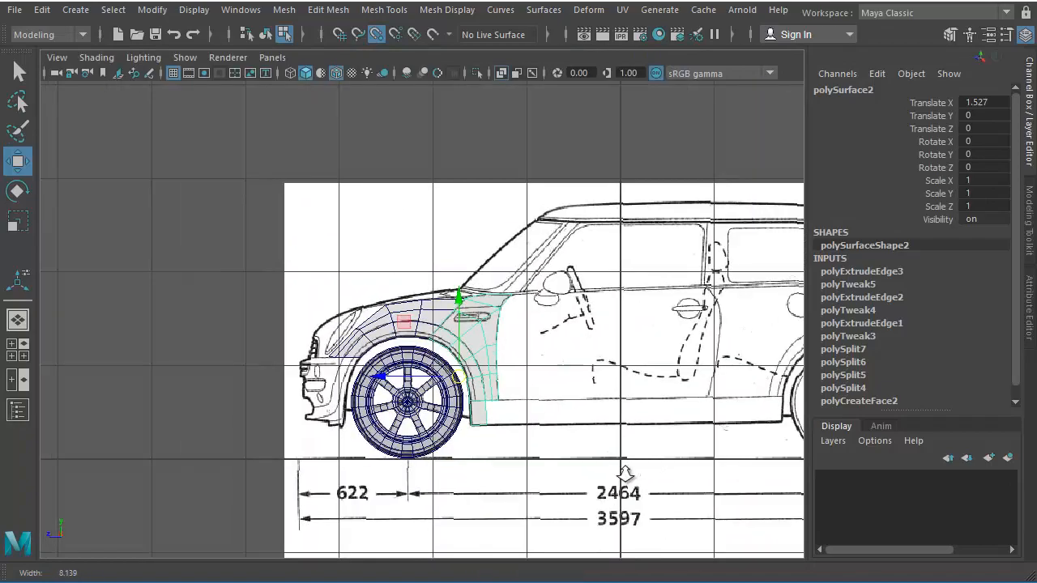
Extrude the side panel's lower rear edge backward along the blueprint's sill as far as the rear wheel arch.
middle_click_drag(625, 474, 512, 471, "alt")
right_click_drag(512, 471, 691, 488, "alt")
middle_click_drag(589, 476, 525, 470, "alt")
right_click_drag(525, 471, 621, 479, "alt")
middle_click_drag(620, 479, 595, 491, "alt")
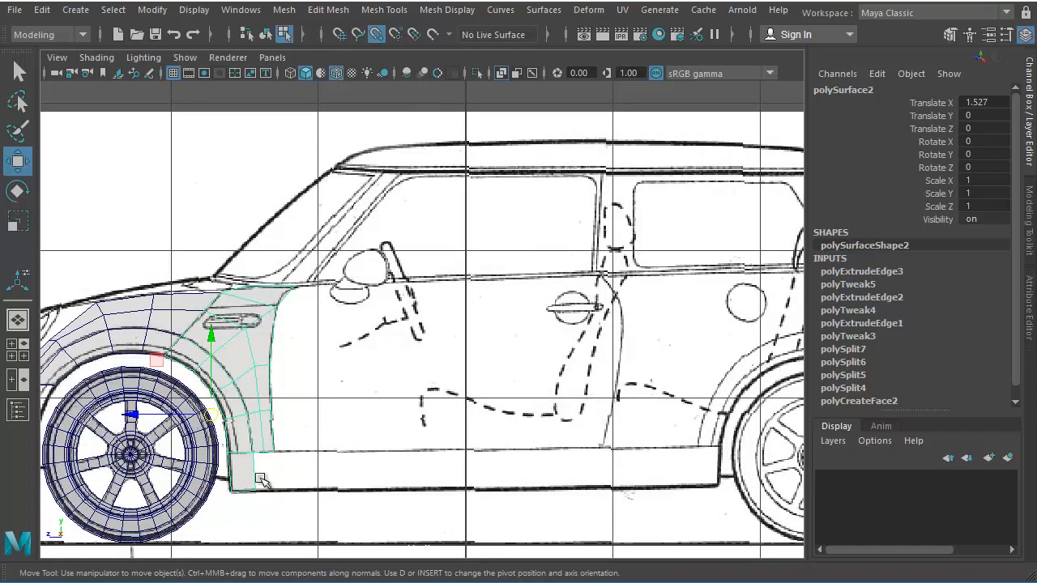
right_click_drag(255, 469, 254, 318)
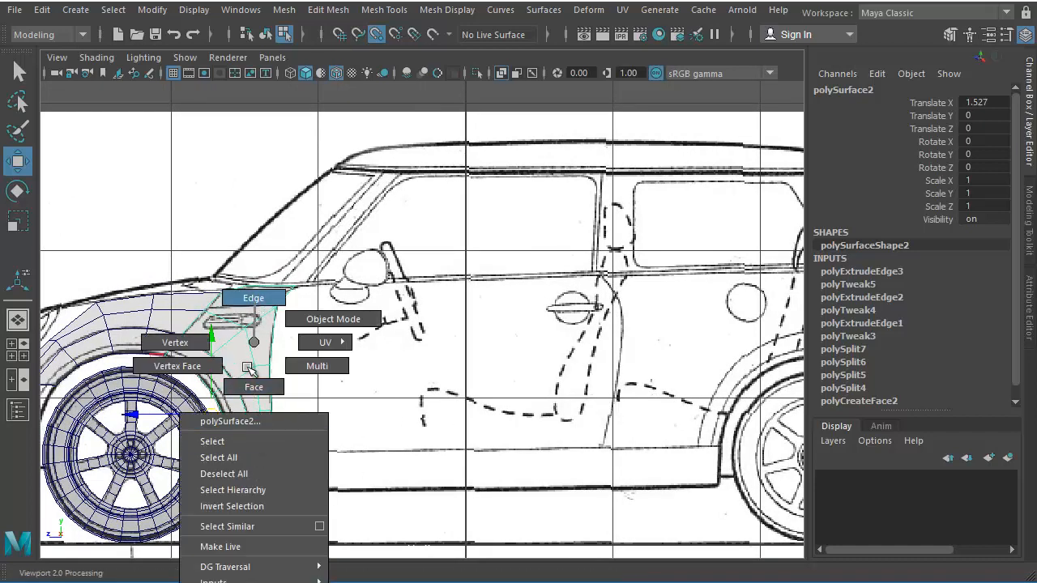
left_click(256, 469)
right_click_drag(350, 434, 356, 465, "shift")
left_click_drag(316, 469, 585, 500)
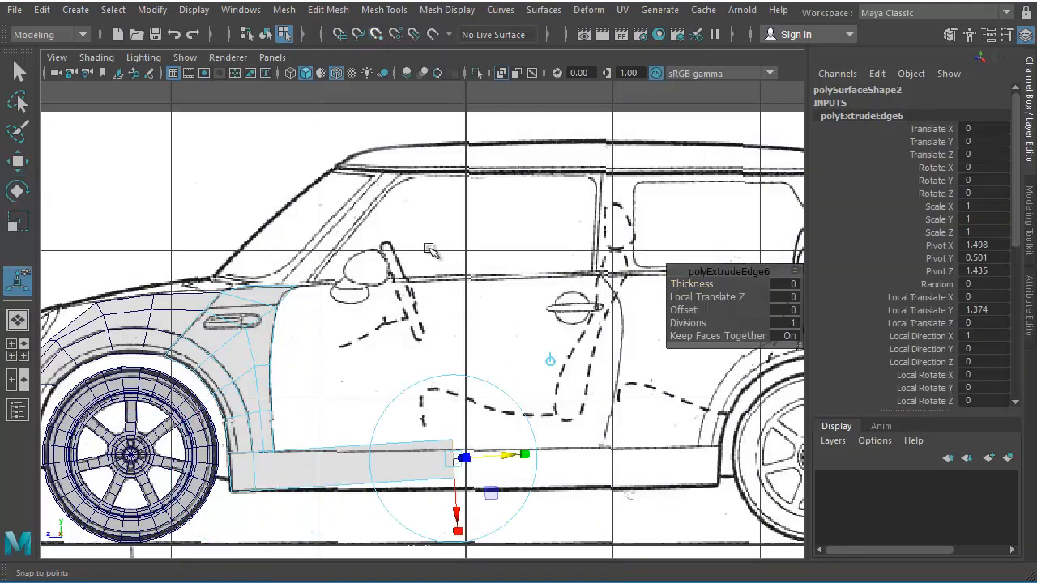
left_click_drag(511, 462, 710, 495)
key("w")
left_click_drag(621, 468, 634, 473)
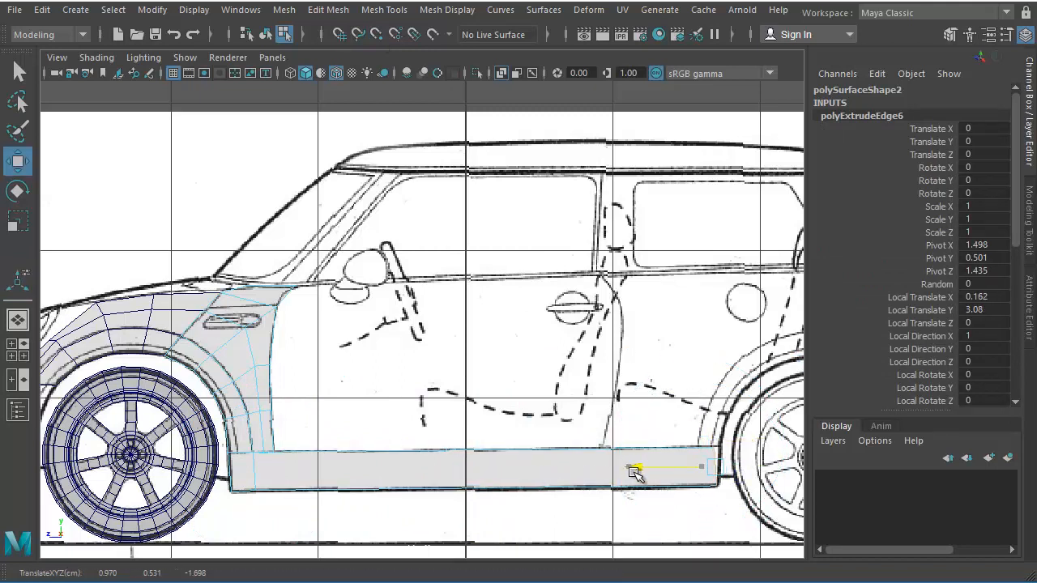
Move the two rear-end vertices of the sill strip onto the blueprint's sill corners at the rear wheel arch.
middle_click_drag(633, 474, 542, 475, "alt")
right_click_drag(542, 475, 778, 530, "alt")
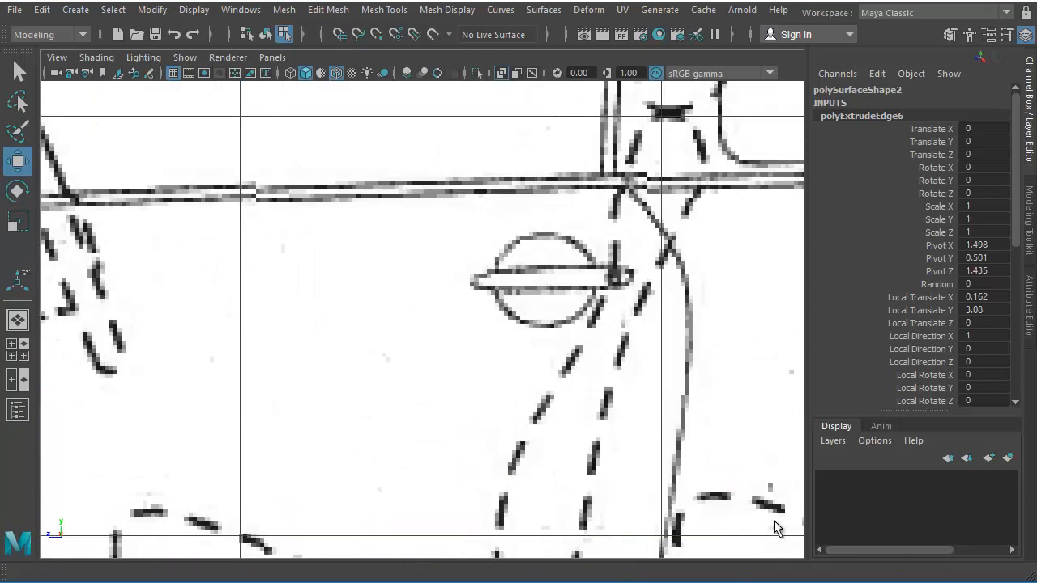
middle_click_drag(635, 504, 192, 264, "alt")
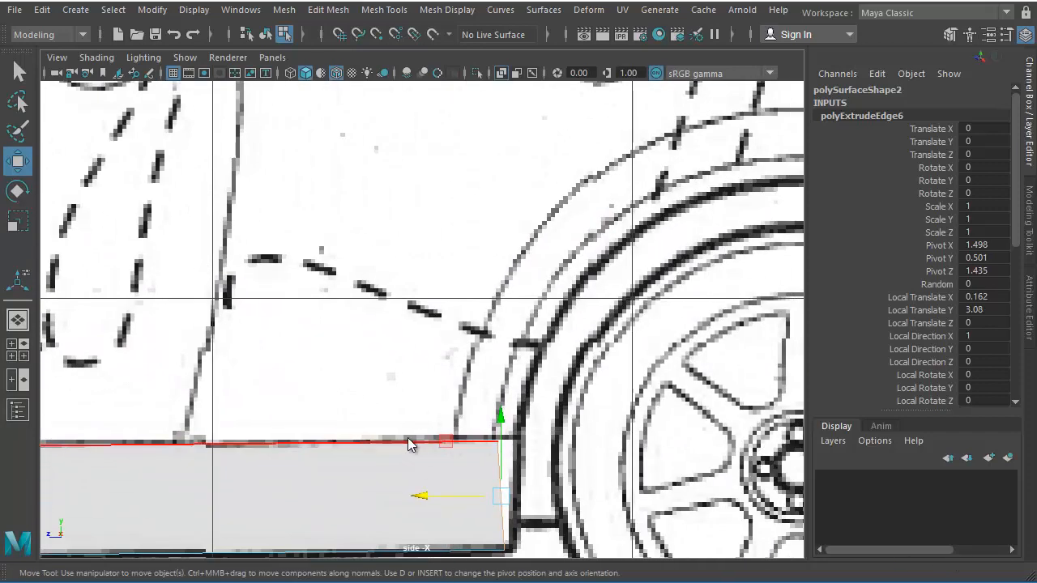
right_click_drag(464, 442, 374, 342)
left_click_drag(521, 419, 516, 439)
left_click_drag(486, 525, 505, 559)
scroll(504, 559, "down", 6)
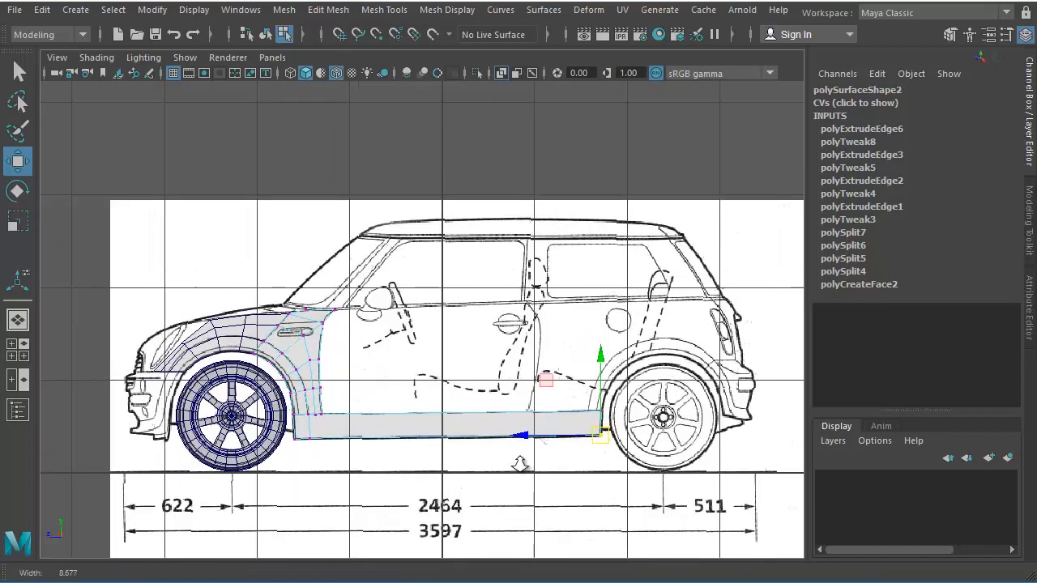
Examine the junction between the sill strip and the fender's lower end in the side and perspective views.
right_click_drag(521, 464, 657, 466, "alt")
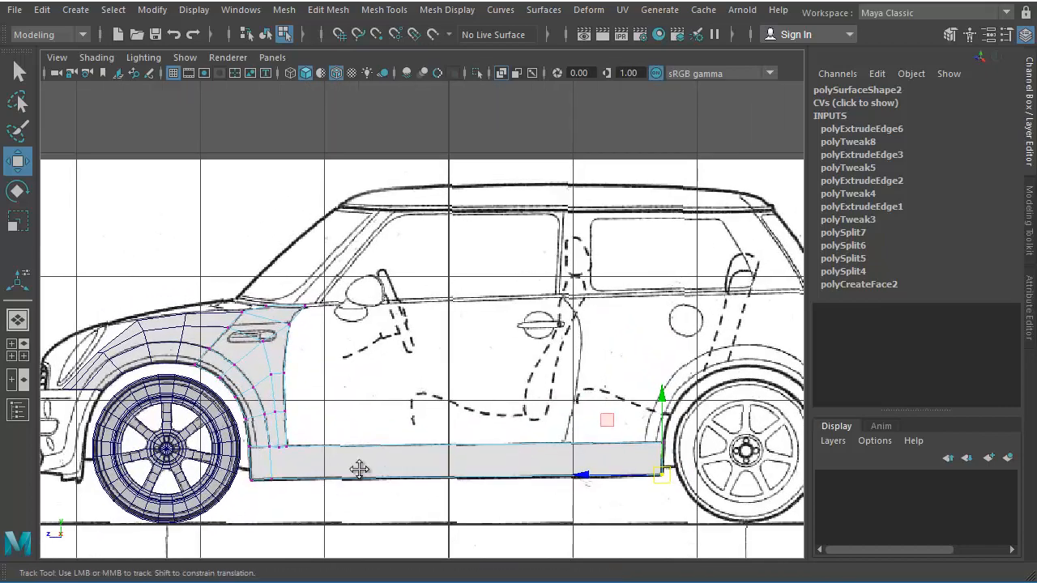
middle_click_drag(359, 470, 495, 397, "alt")
right_click_drag(511, 421, 826, 468, "alt")
middle_click_drag(585, 472, 541, 455, "alt")
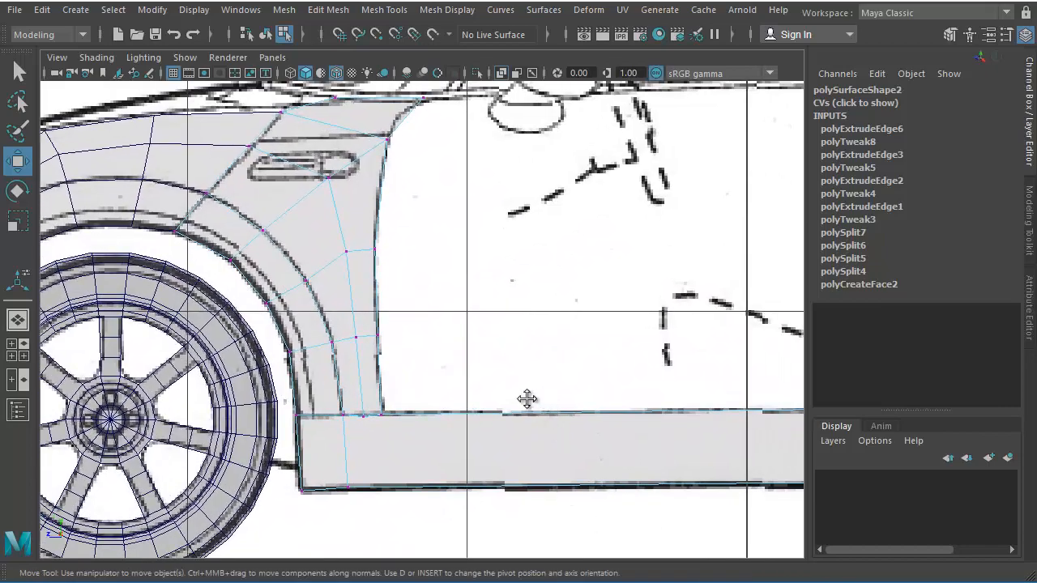
key("space")
middle_click_drag(528, 399, 515, 328, "alt")
key("space")
left_click_drag(477, 322, 458, 303, "alt")
right_click_drag(459, 304, 648, 397, "alt")
middle_click_drag(648, 397, 492, 362, "alt")
left_click_drag(456, 230, 620, 310, "alt")
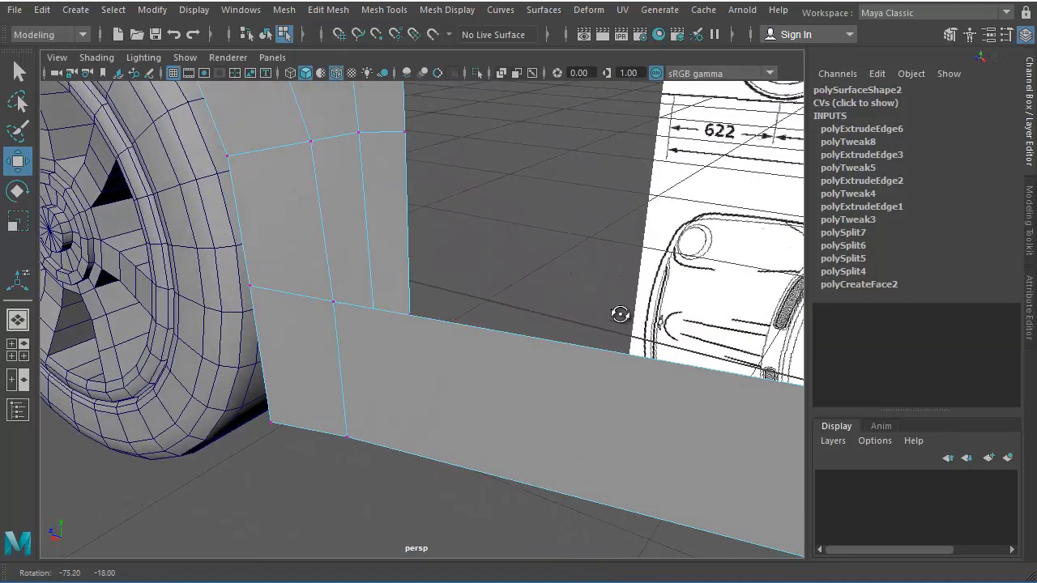
left_click_drag(468, 340, 369, 428, "alt")
left_click_drag(453, 454, 403, 393, "alt")
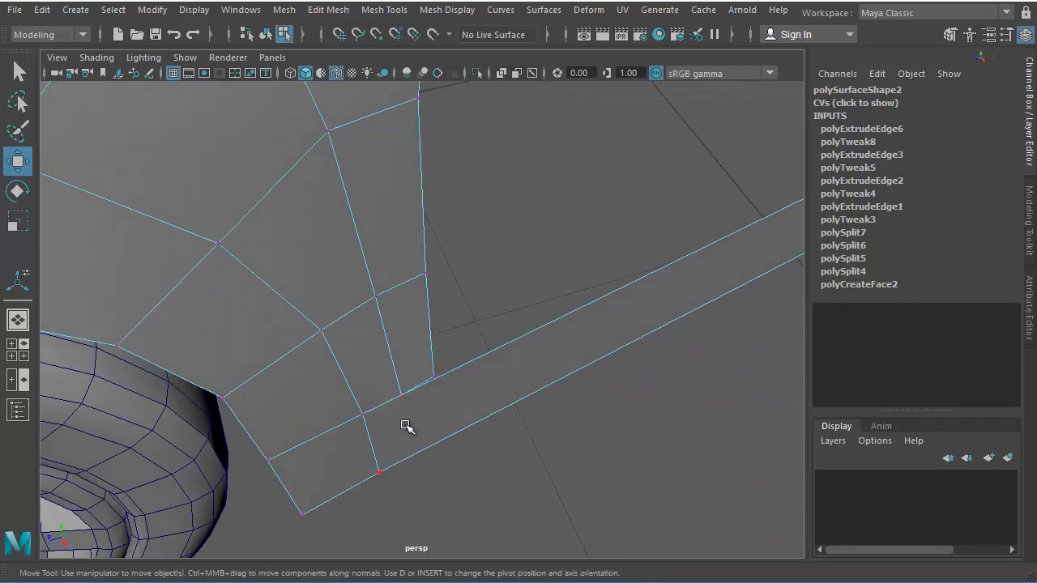
left_click_drag(463, 427, 594, 368, "alt")
Insert two edge loops across the sill strip in line with the fender's two rearmost vertical edge lines.
right_click_drag(590, 342, 567, 449)
right_click_drag(505, 362, 505, 365, "shift")
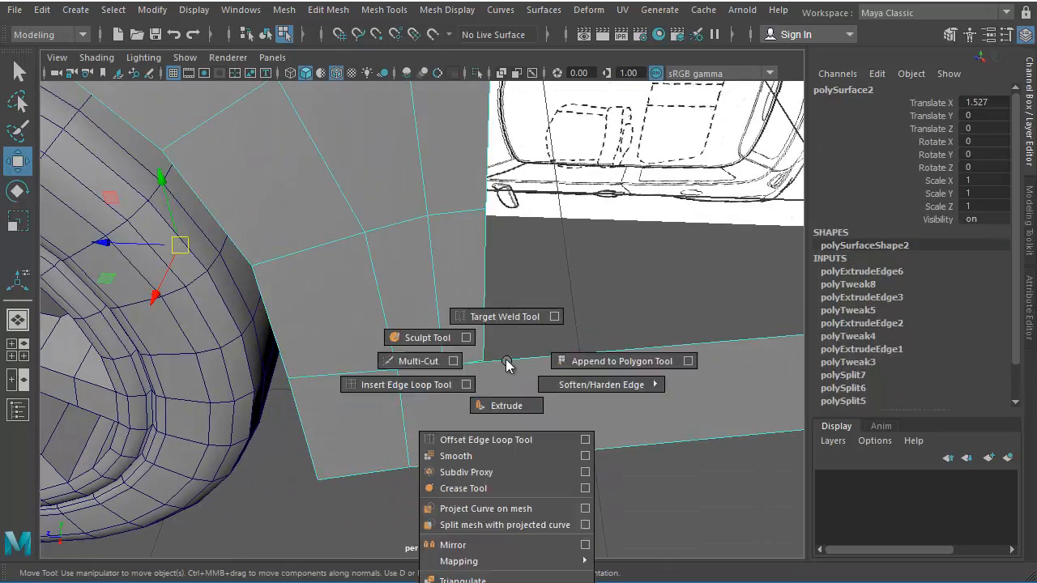
right_click_drag(441, 368, 420, 397, "shift")
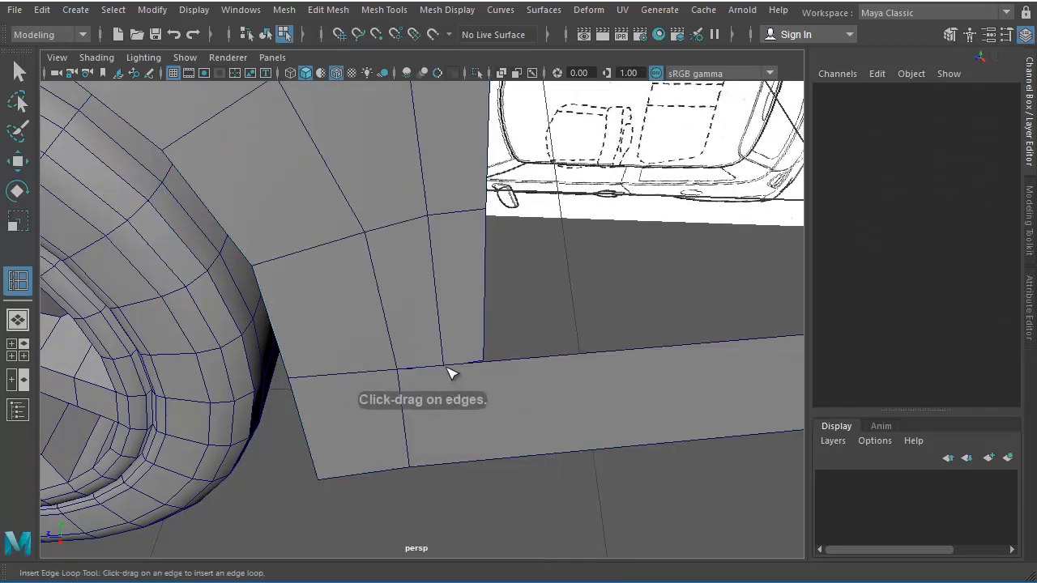
left_click(527, 362)
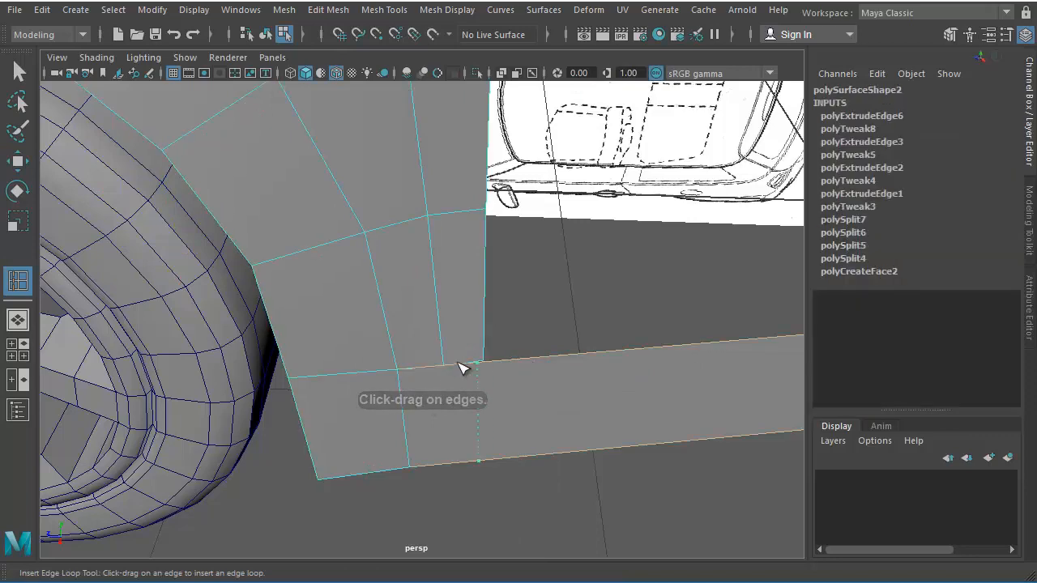
left_click_drag(462, 365, 507, 364)
left_click(483, 365)
Merge the new sill loops' upper vertices with the fender's bottom vertices at both junction points.
key("w")
key("F9")
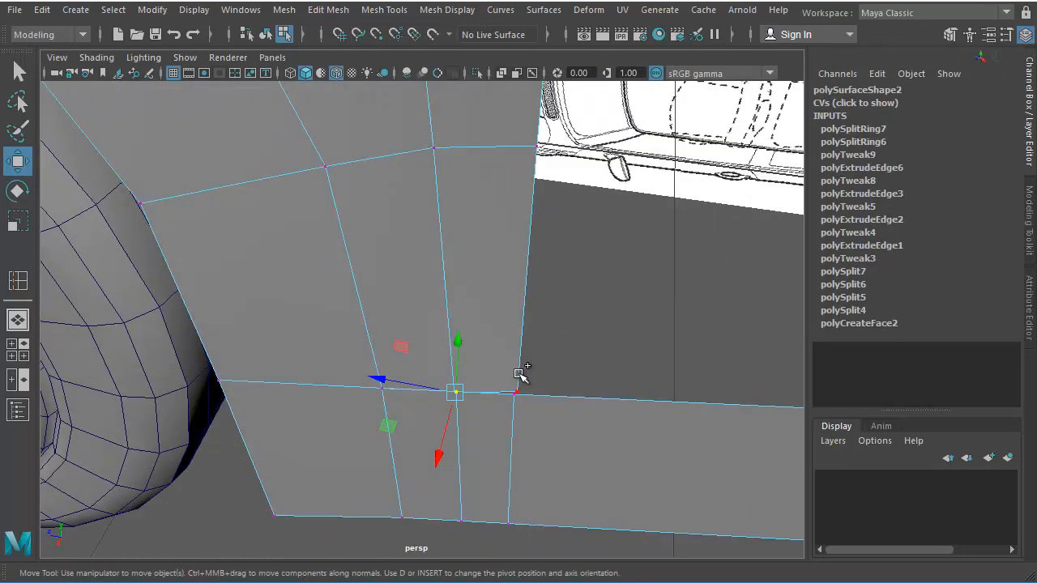
right_click_drag(460, 405, 514, 335, "shift")
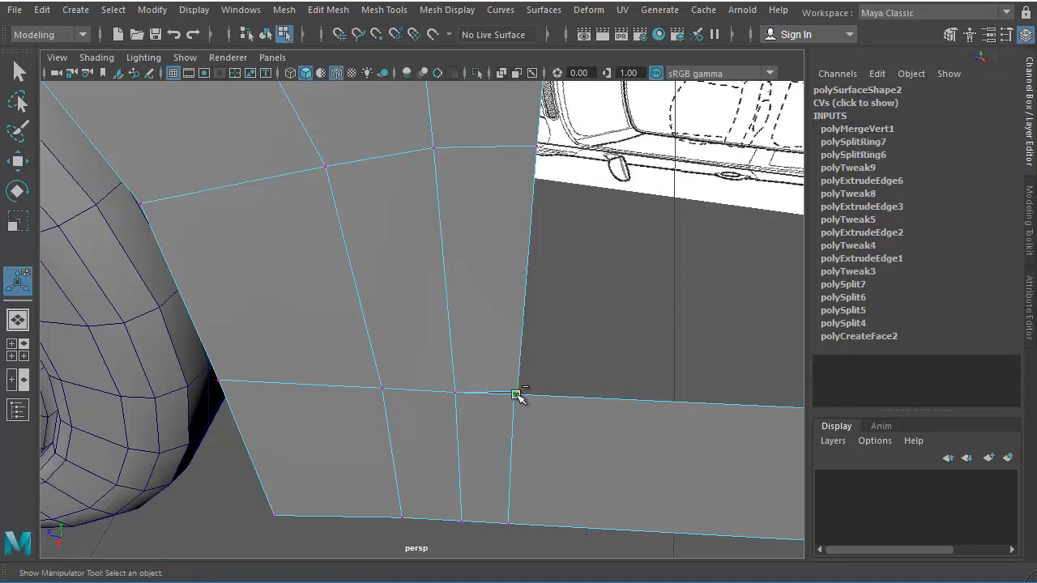
right_click_drag(518, 395, 572, 344, "shift")
left_click_drag(559, 316, 561, 343, "alt")
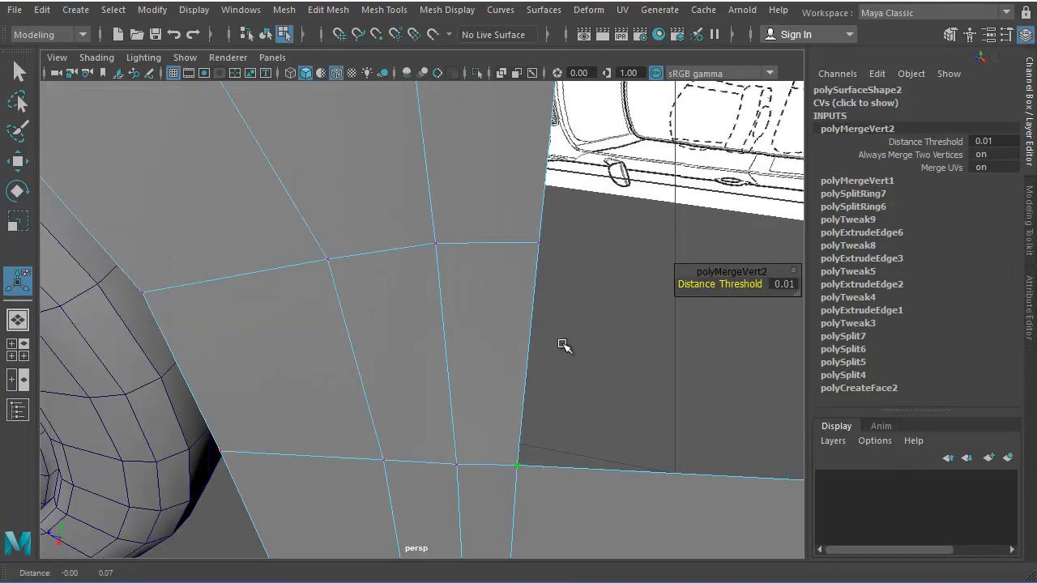
left_click(615, 442)
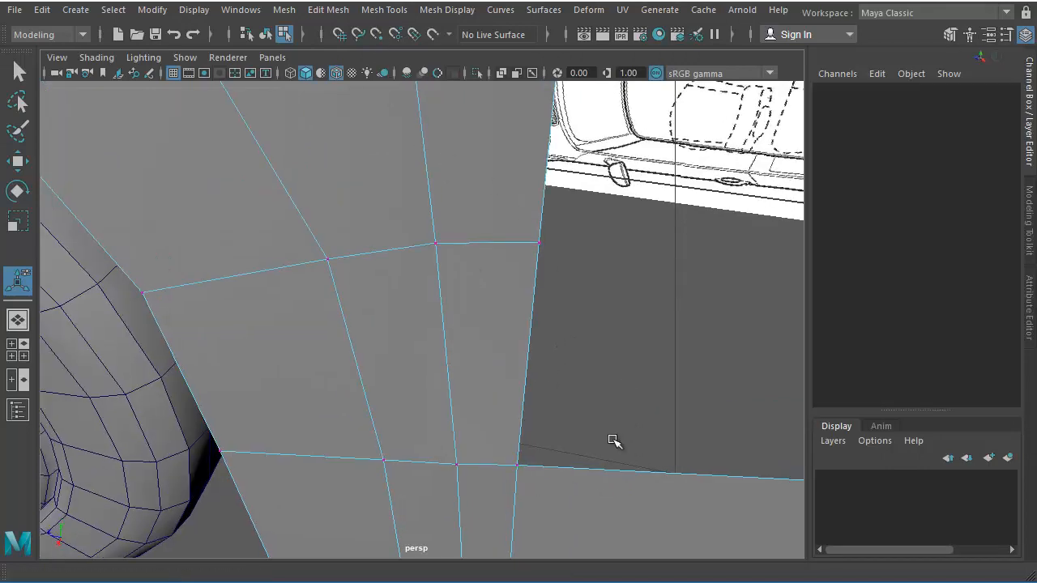
Inspect the merged junction and the overall shape of the fender and sill strip in the perspective view.
right_click_drag(611, 440, 468, 395, "alt")
mouse_move(467, 395)
left_mouse_down("alt")
mouse_move(489, 416)
mouse_move(527, 384)
left_mouse_up("alt")
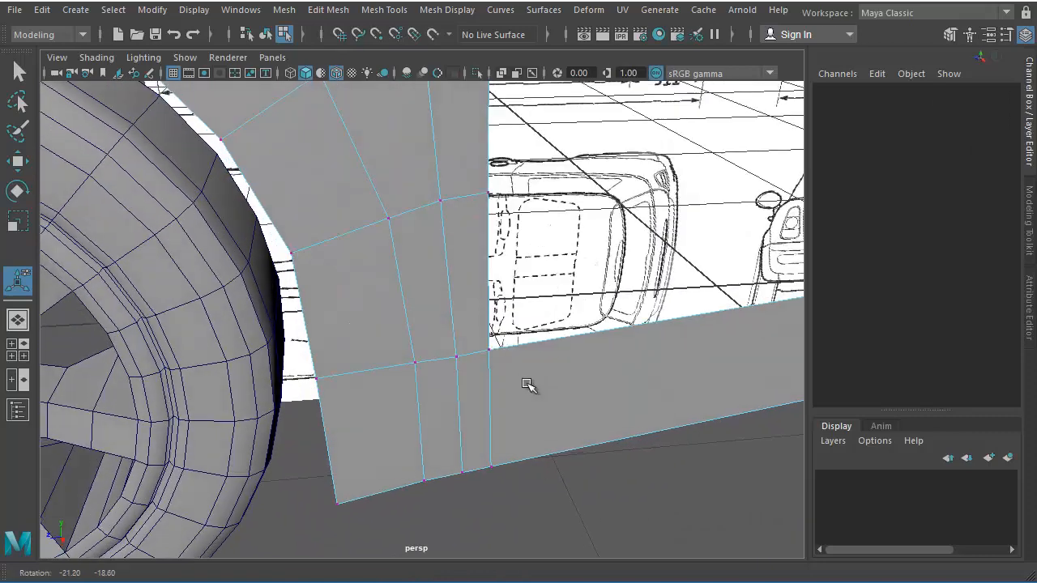
left_click(467, 363)
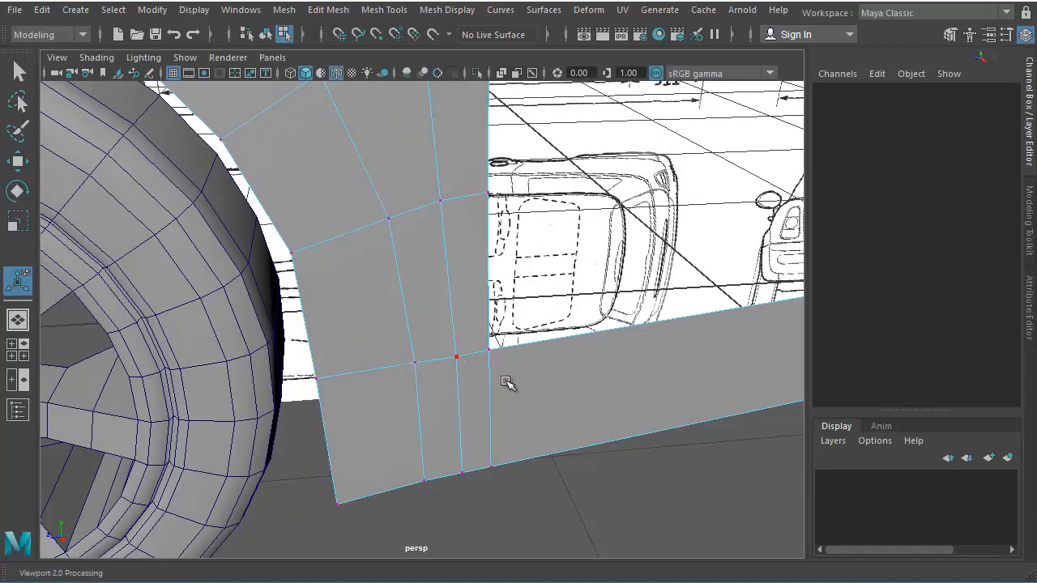
mouse_move(592, 485)
left_mouse_down("alt")
mouse_move(470, 370)
mouse_move(352, 342)
mouse_move(326, 349)
mouse_move(335, 371)
mouse_move(695, 365)
mouse_move(547, 391)
left_mouse_up("alt")
scroll(531, 414, "down", 3)
middle_click_drag(511, 429, 494, 526, "alt")
scroll(518, 510, "down", 5)
middle_click_drag(624, 446, 370, 417, "alt")
left_click_drag(370, 417, 326, 424, "alt")
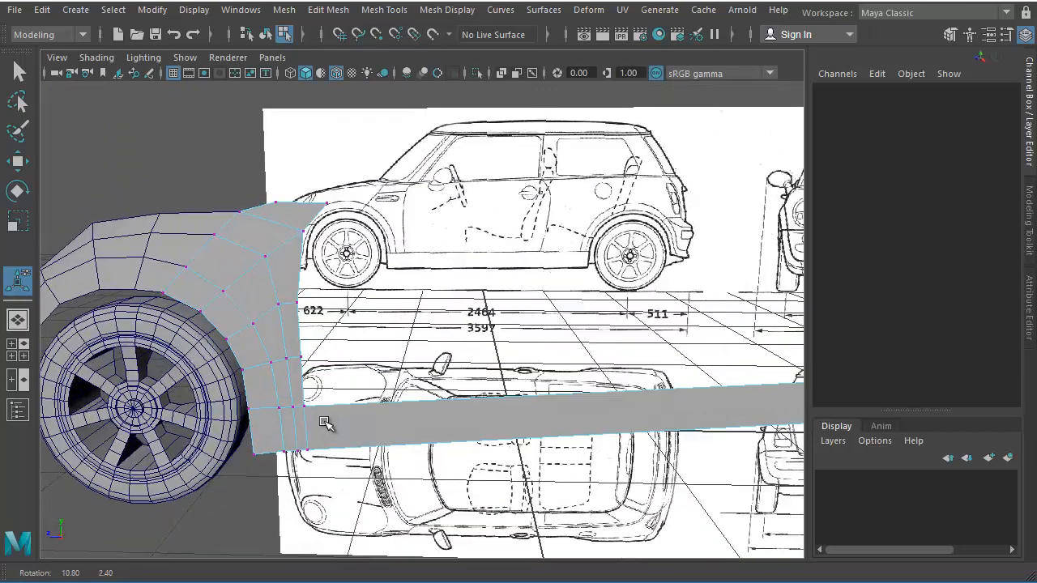
middle_click_drag(367, 405, 387, 432, "alt")
left_click_drag(388, 432, 353, 389, "alt")
right_click(337, 331)
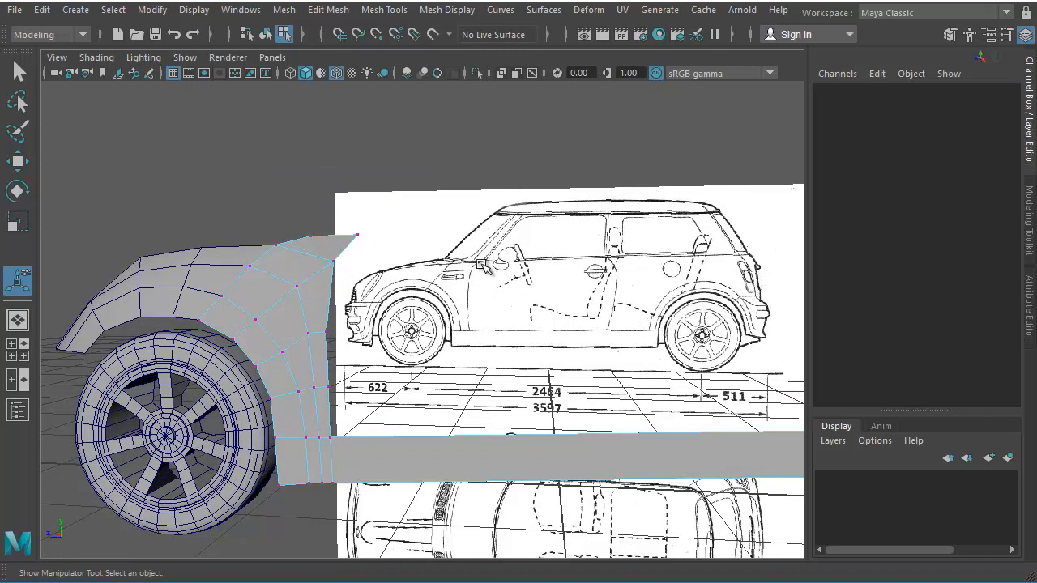
middle_click_drag(319, 366, 352, 414, "alt")
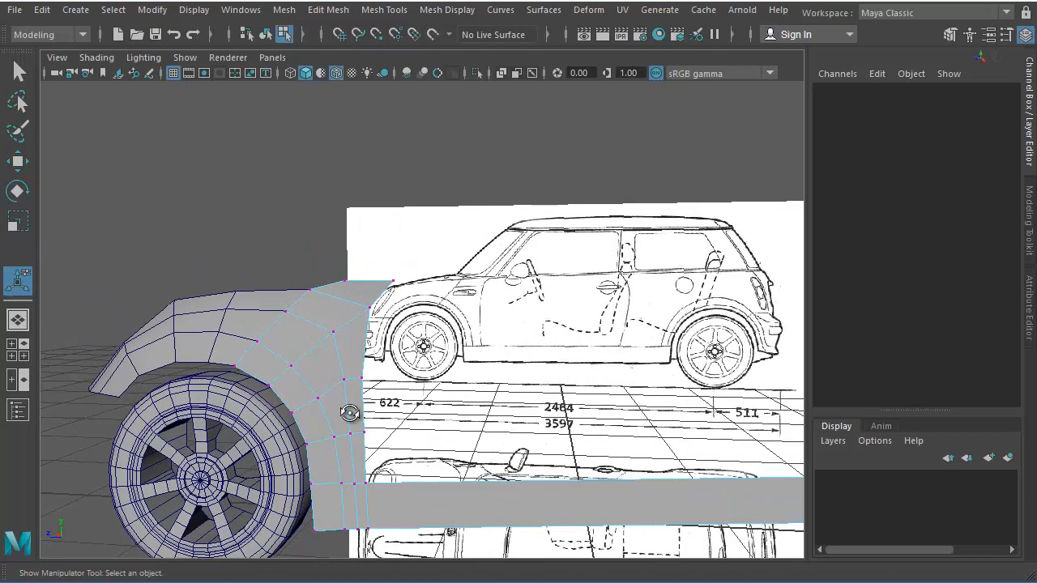
left_click_drag(352, 414, 332, 442, "alt")
Select the fender's rear border edges from the top corner down to the sill and extrude them in the side view.
key("q")
key("F10")
left_click(383, 292, "shift")
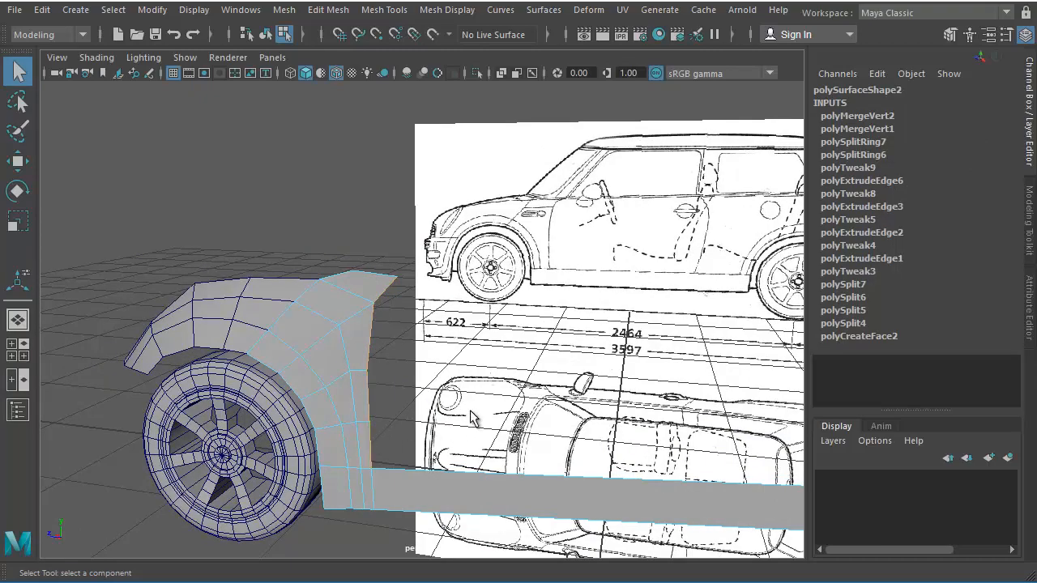
middle_click_drag(474, 418, 478, 434, "alt")
key("space")
key("space")
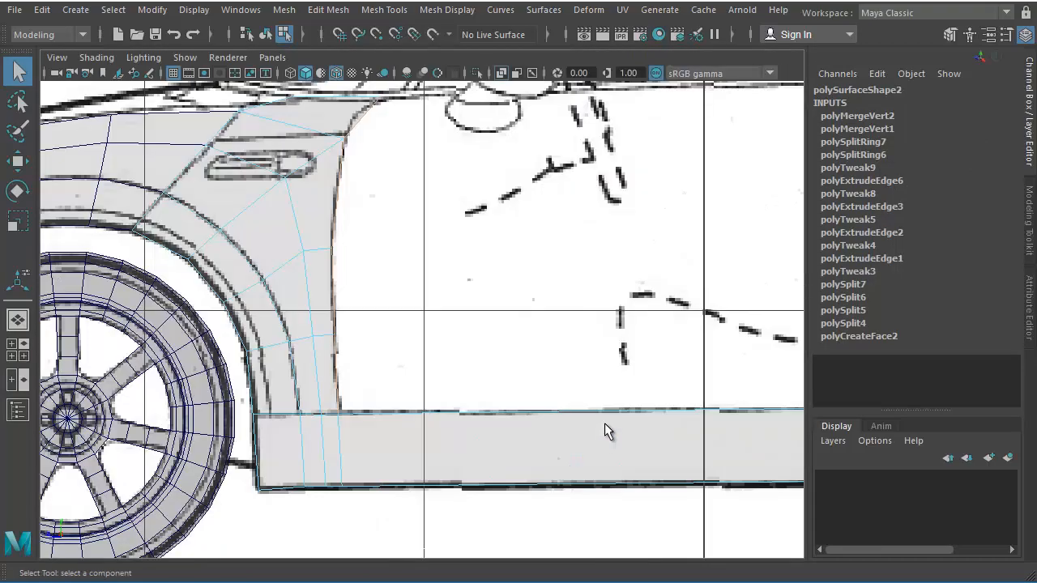
scroll(606, 431, "down", 5)
scroll(526, 370, "up", 4)
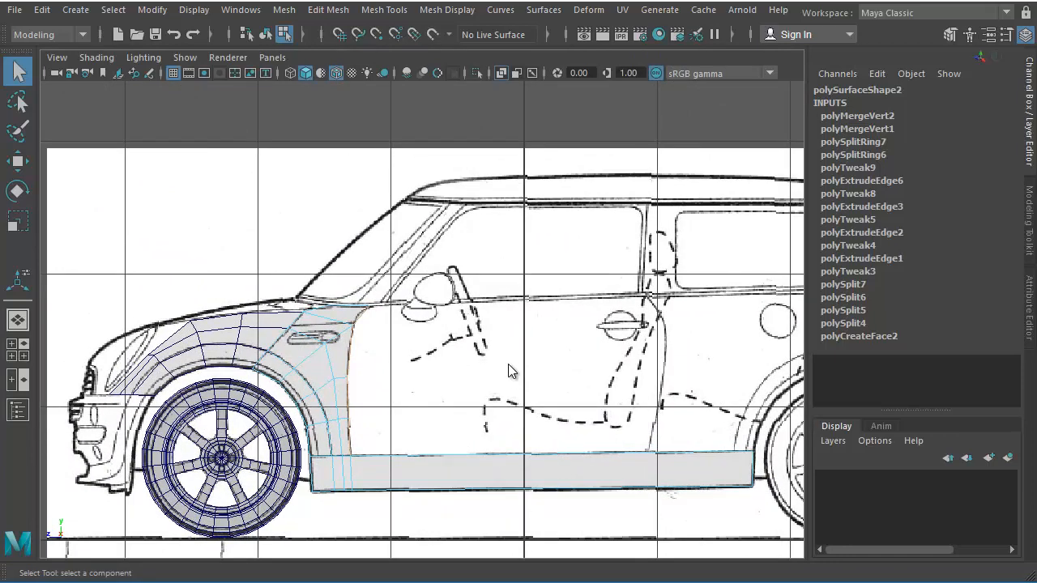
right_click_drag(508, 363, 507, 420, "shift")
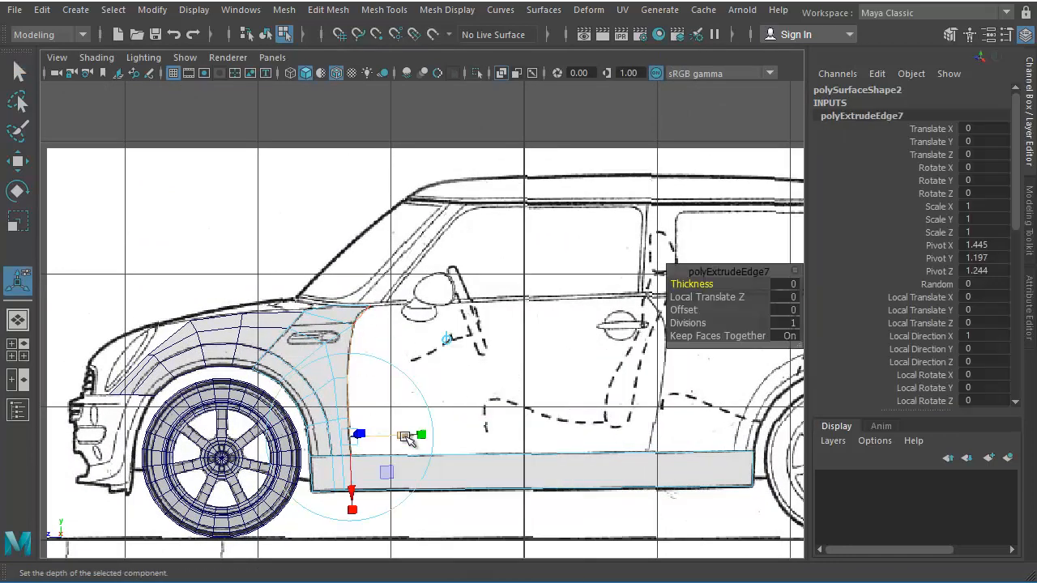
left_click_drag(406, 435, 541, 433)
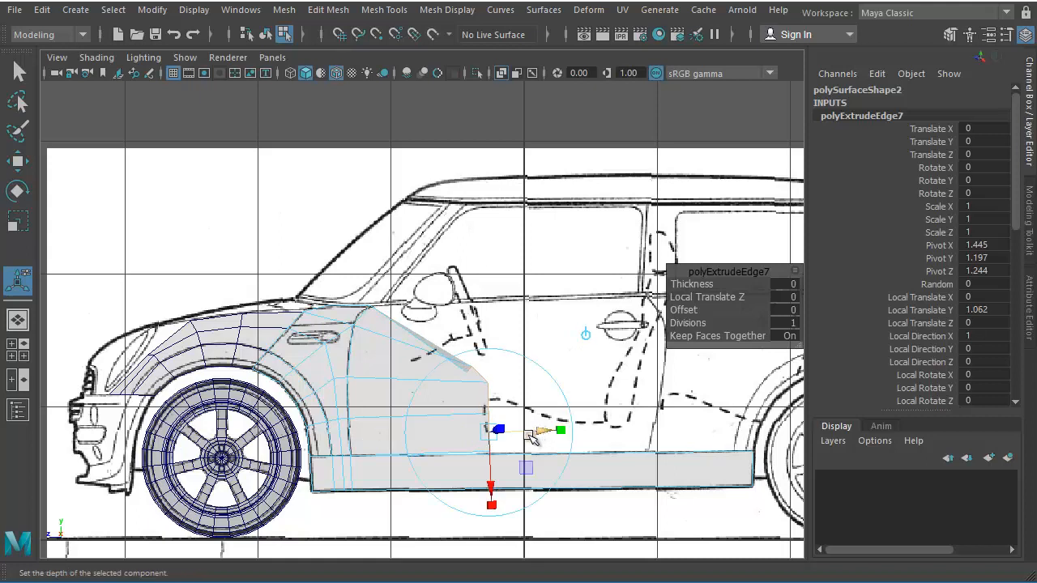
key("ctrl+z")
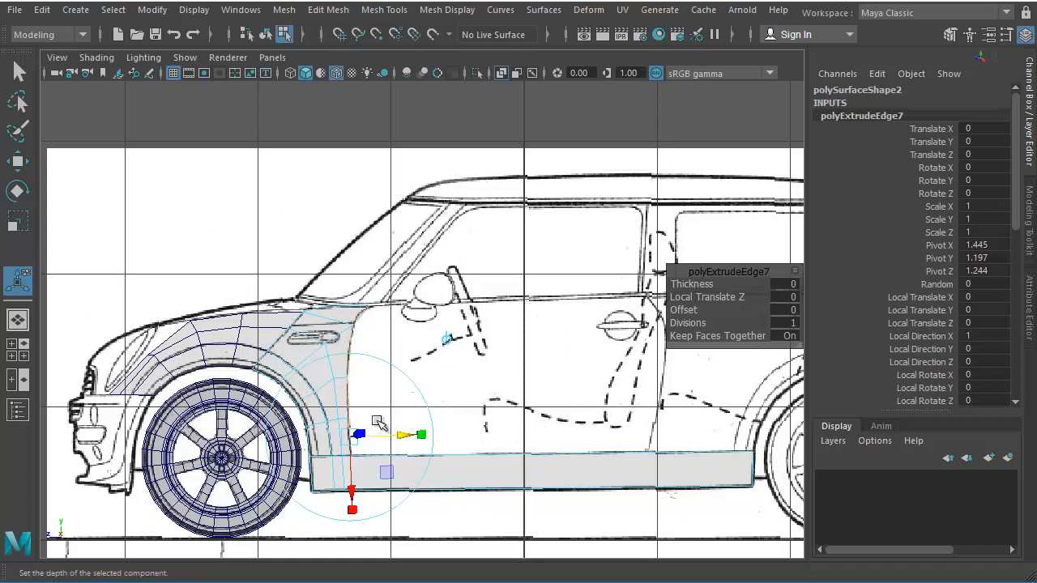
left_click_drag(408, 429, 557, 429)
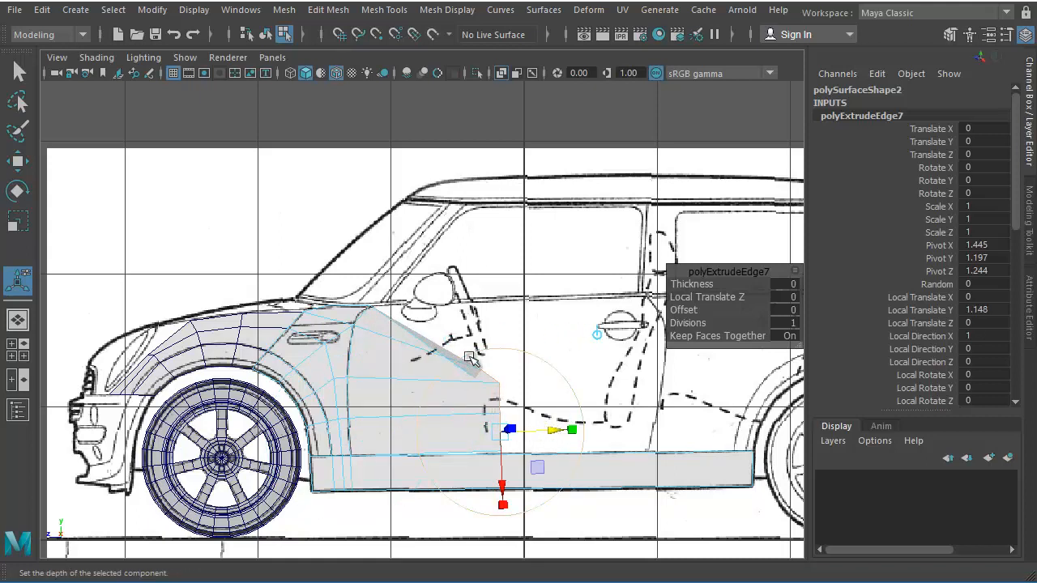
key("ctrl+z")
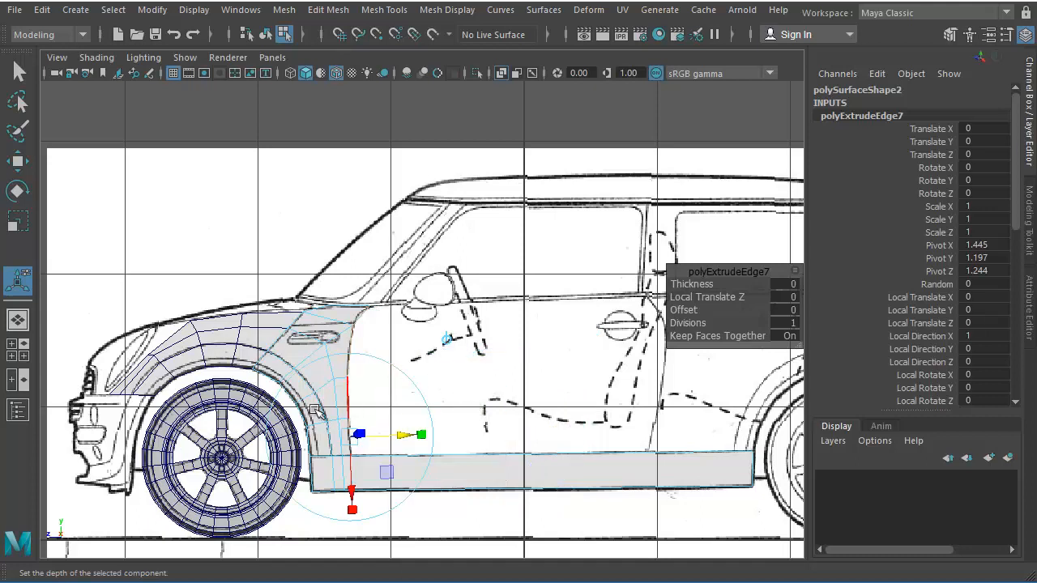
Move the extruded edges straight back across the door area and raise them toward the blueprint's window line.
left_click(18, 161)
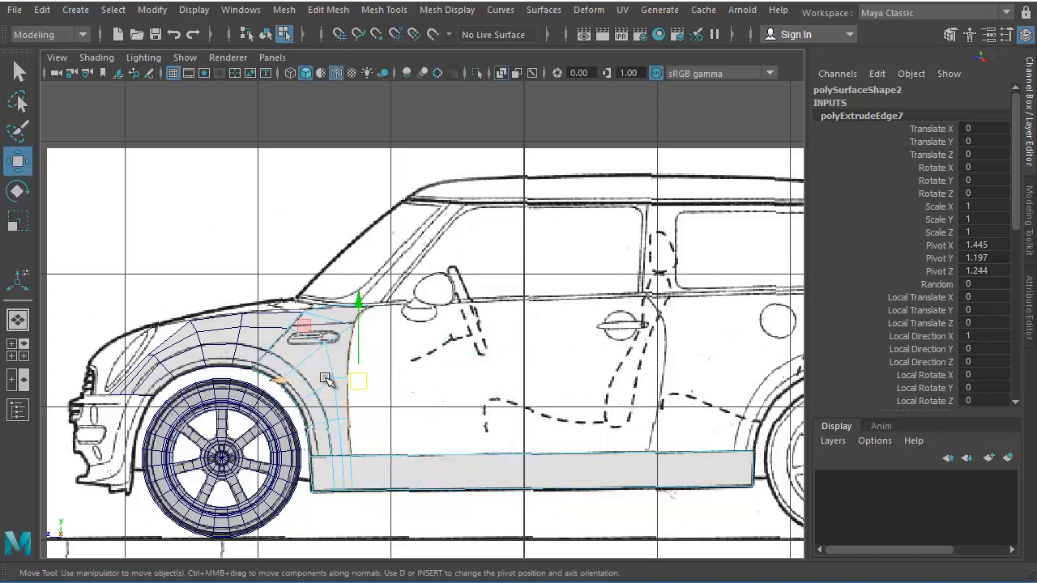
left_click_drag(325, 379, 598, 397)
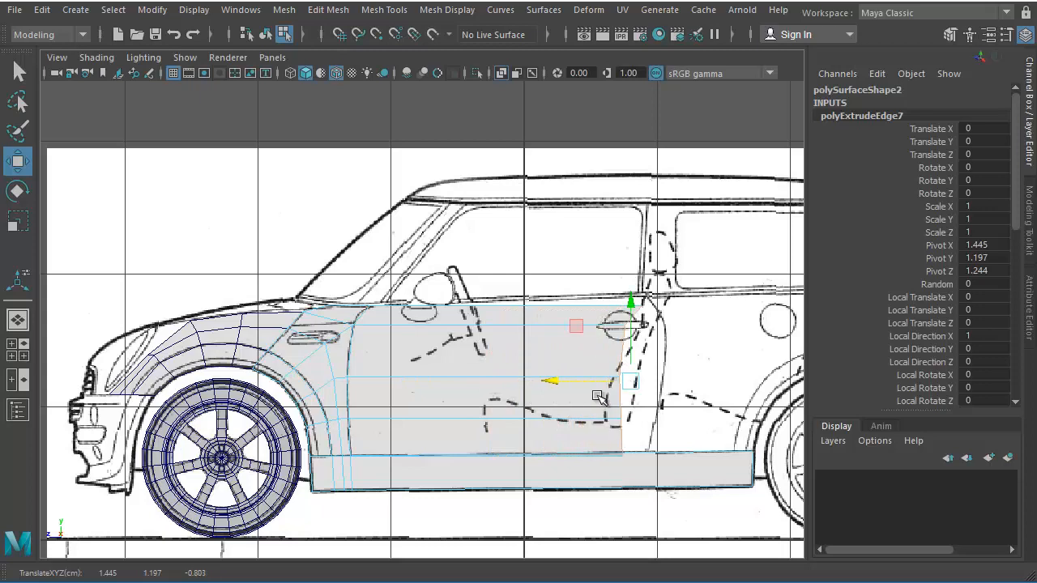
middle_click_drag(716, 407, 666, 412, "alt")
right_click_drag(667, 411, 702, 435, "alt")
middle_click_drag(658, 431, 556, 427, "alt")
right_click_drag(556, 427, 596, 442, "alt")
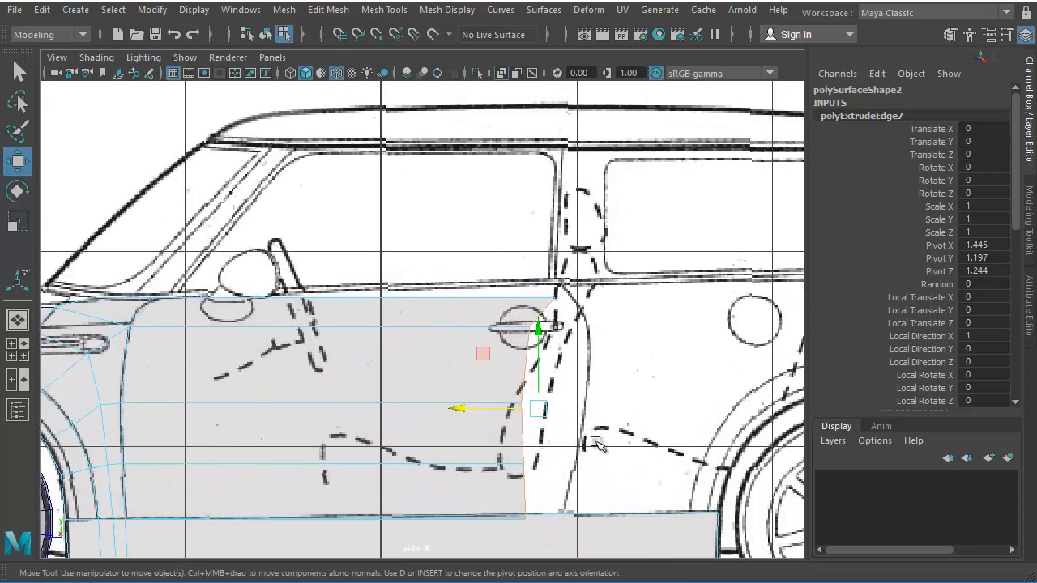
left_click_drag(545, 414, 552, 402)
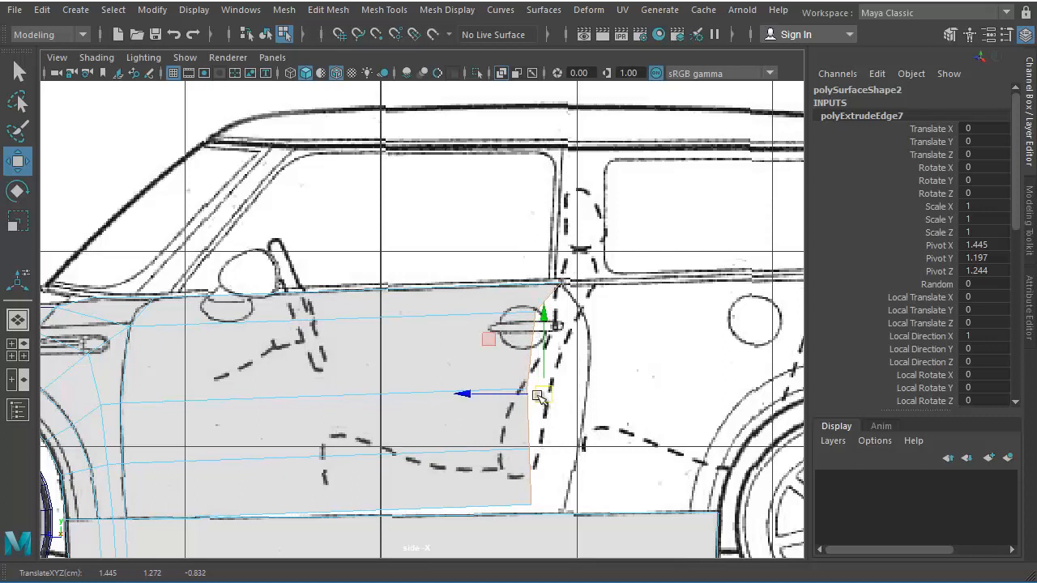
Move the upper, middle and lower rear vertices of the door panel back onto the blueprint's curved rear door line.
key("F9")
left_click(535, 312)
key("q")
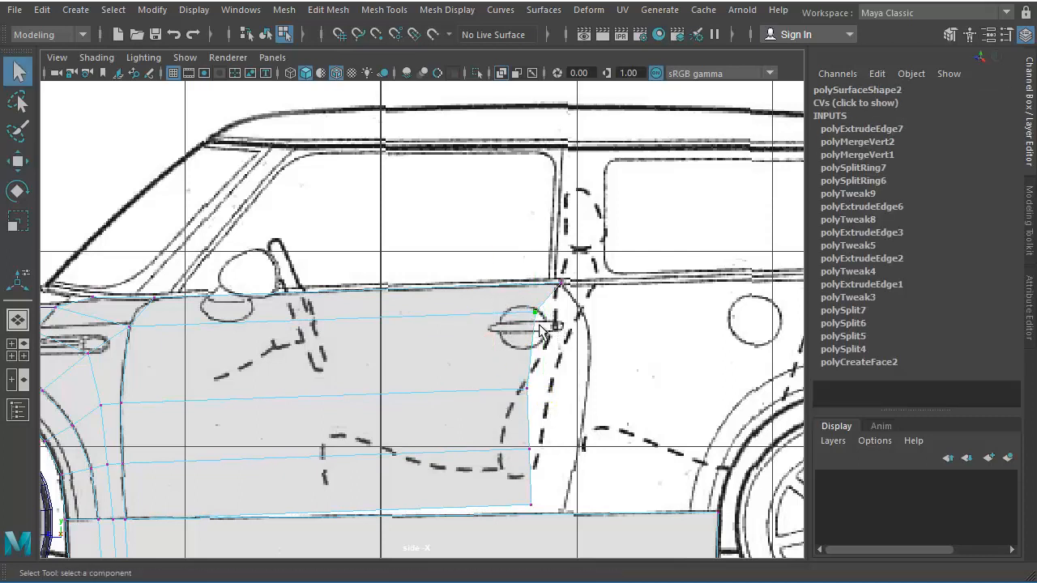
key("w")
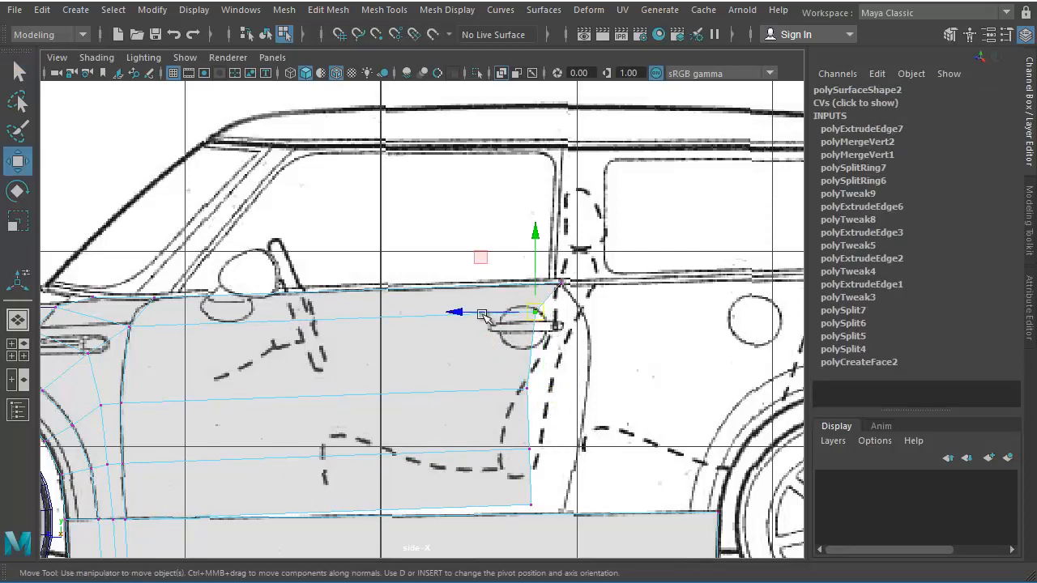
left_click_drag(483, 316, 504, 328)
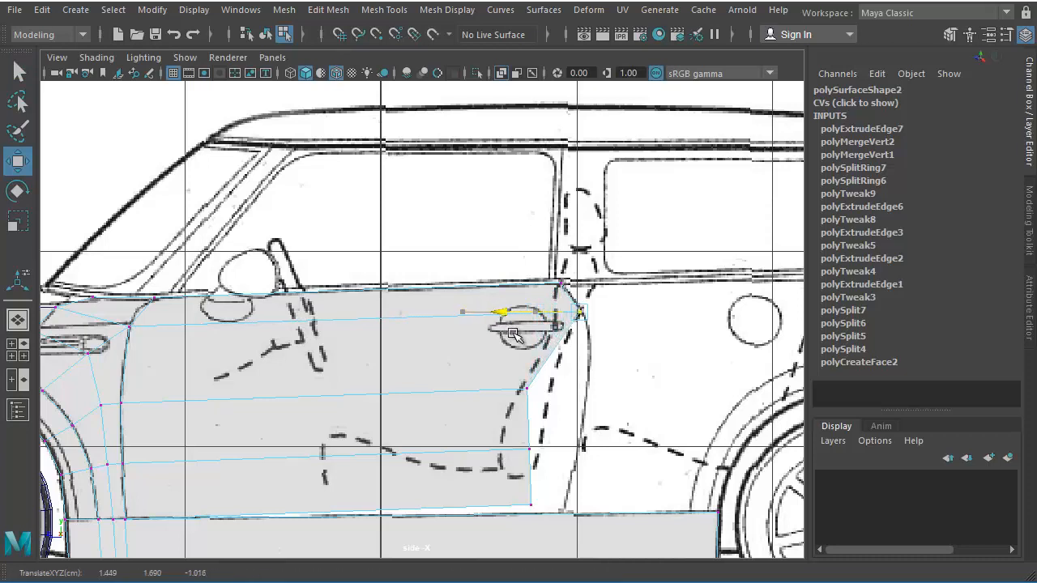
left_click(526, 389)
left_click_drag(470, 387, 519, 407)
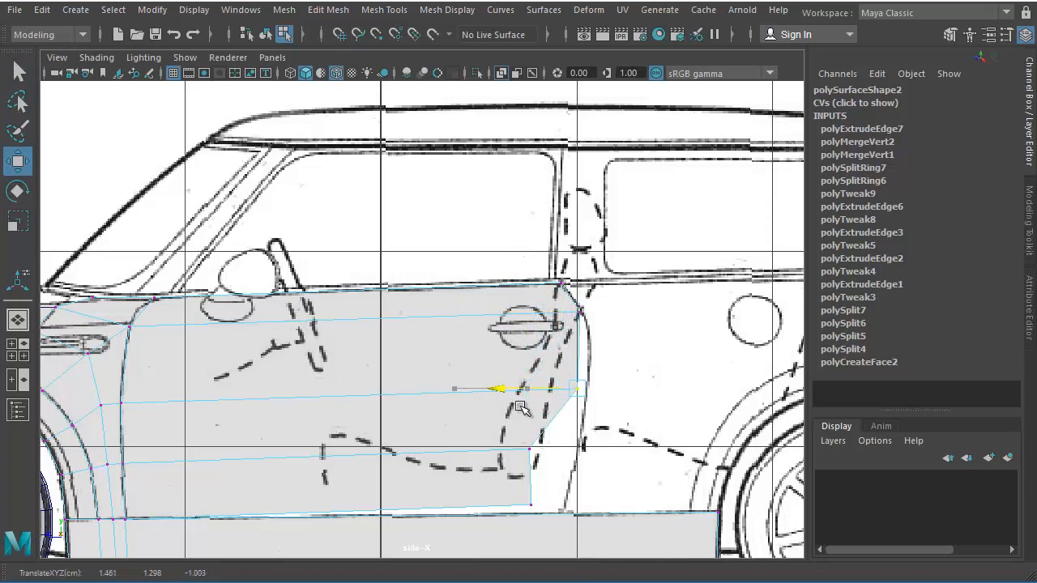
left_click(529, 448)
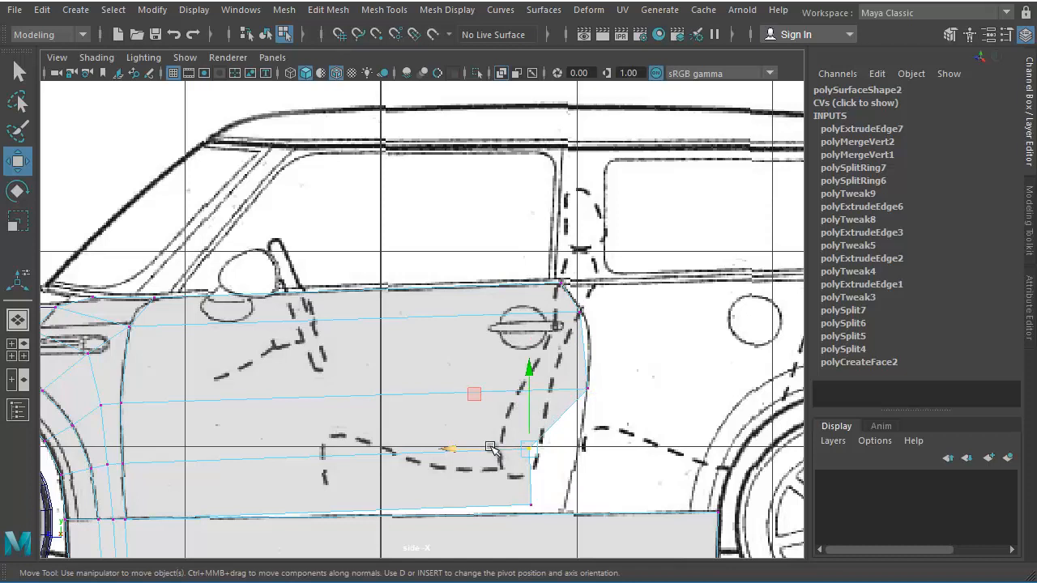
left_click_drag(491, 449, 531, 466)
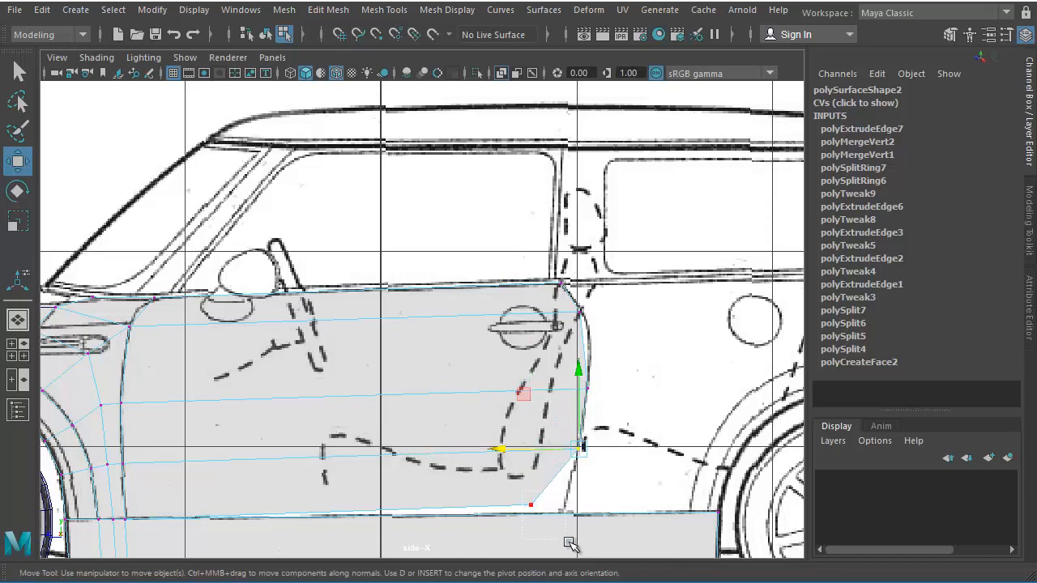
Move the door panel's bottom rear vertex back and down onto the blueprint's lower door corner at the sill.
left_click(529, 503)
left_click(560, 496)
left_click_drag(514, 490, 534, 511)
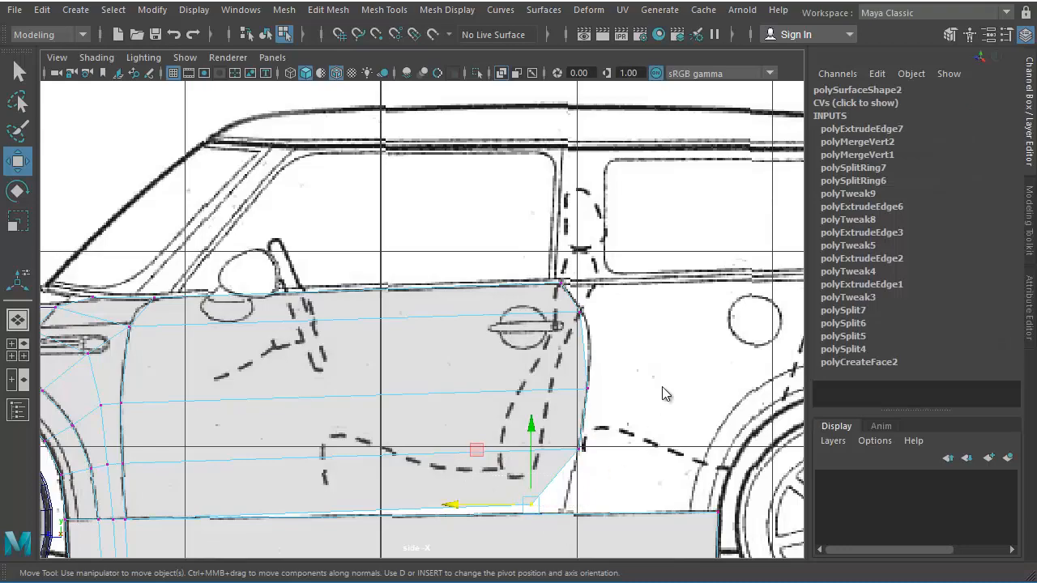
key("space")
key("space")
key("alt+space")
middle_click_drag(656, 438, 496, 299, "alt")
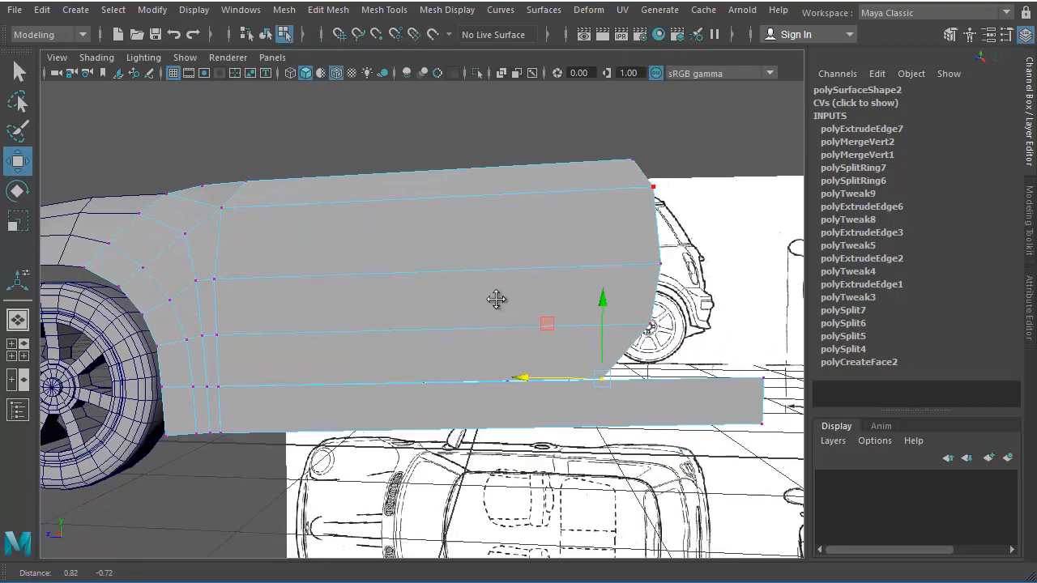
left_click_drag(493, 392, 438, 378, "alt")
key("space")
key("space")
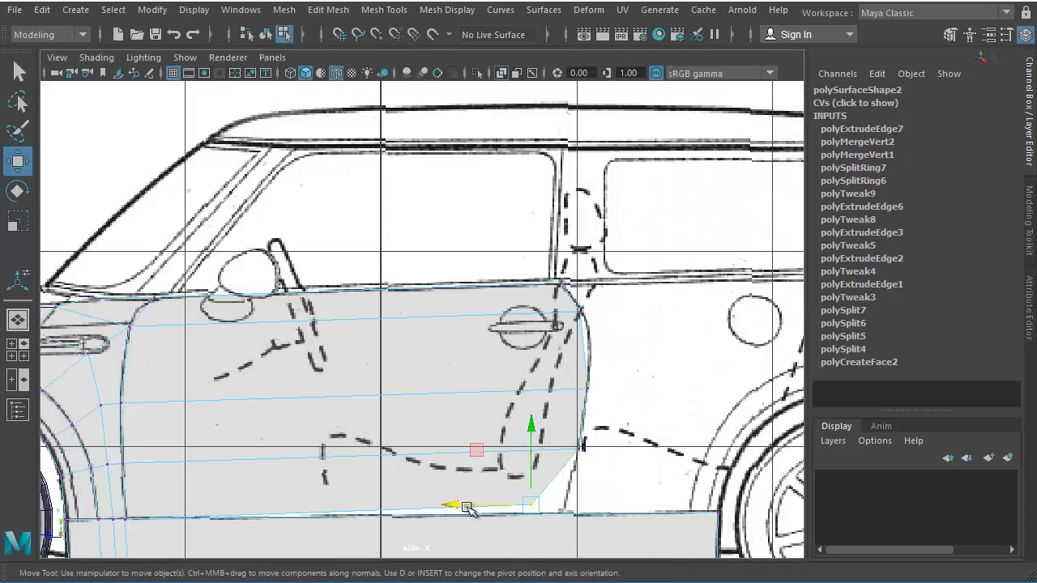
left_click_drag(467, 507, 486, 512)
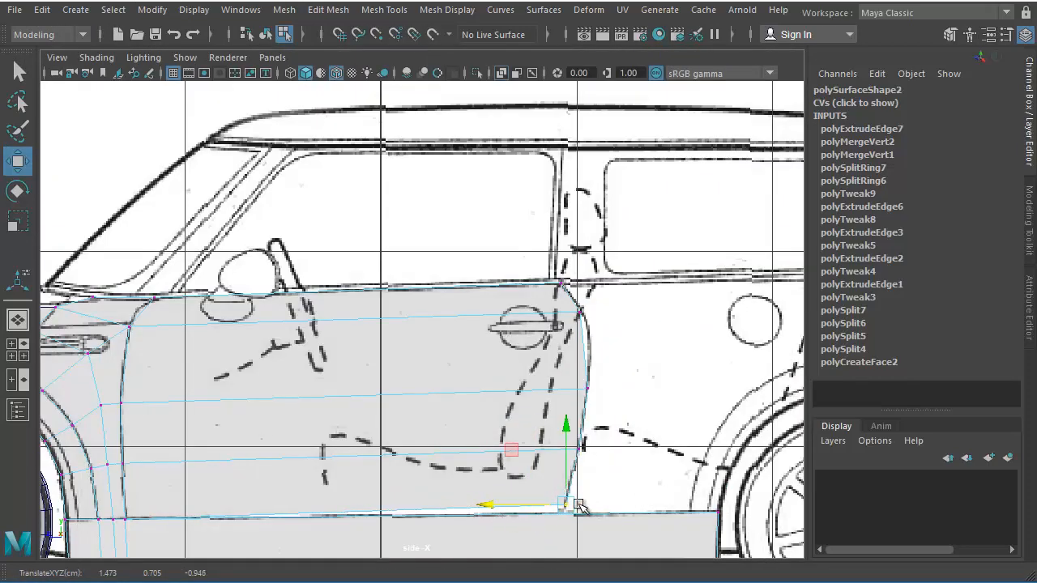
left_click_drag(567, 505, 565, 514)
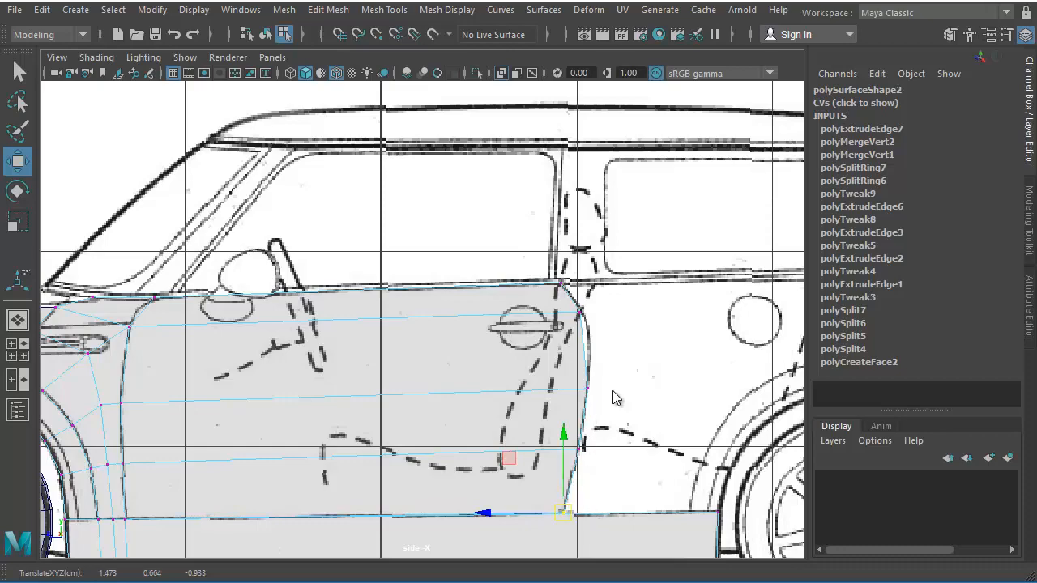
Shift the door panel's rear vertices and the sill's rear end vertices sideways in the perspective view to align them.
key("space")
key("space")
left_click_drag(689, 225, 397, 371, "alt")
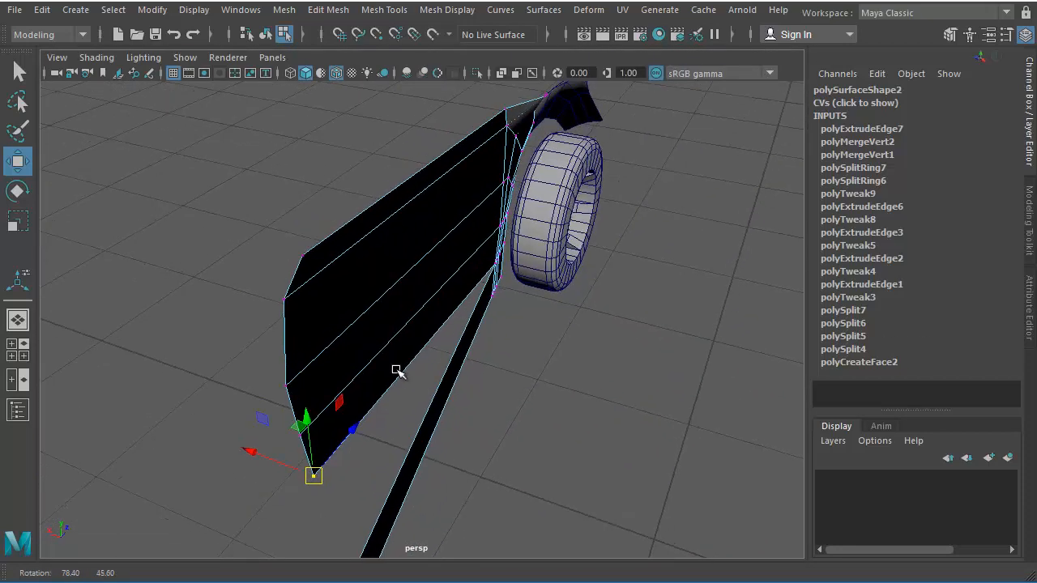
left_click_drag(248, 195, 336, 528)
left_click_drag(341, 457, 499, 440, "alt")
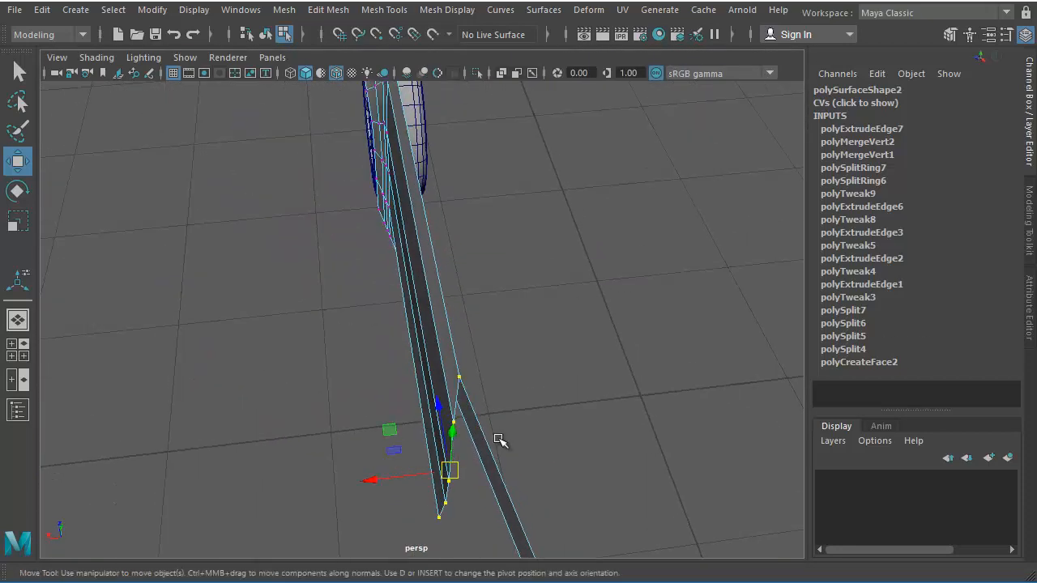
right_click_drag(500, 440, 370, 421, "alt")
left_click_drag(370, 421, 471, 427, "alt")
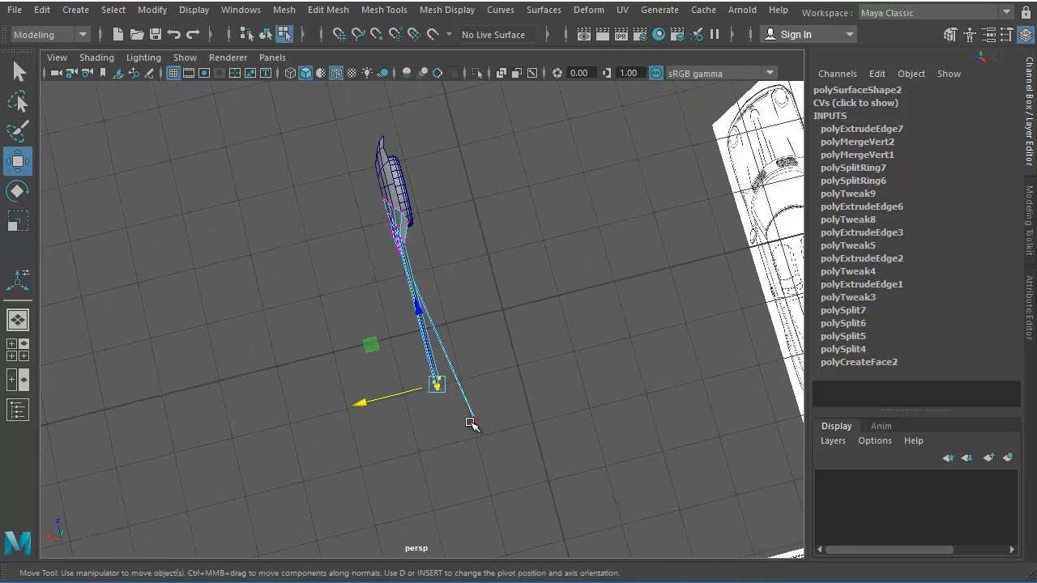
left_click_drag(479, 470, 453, 413, "alt")
left_click_drag(509, 476, 732, 456, "alt")
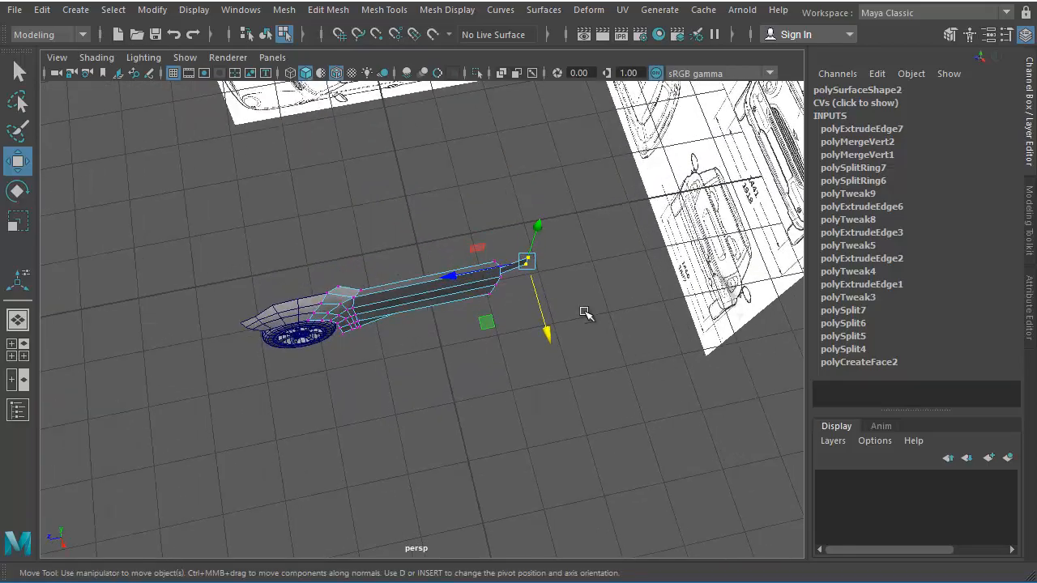
left_click_drag(548, 312, 556, 225)
Check the door and sill alignment against the blueprints in the side and front views.
key("space")
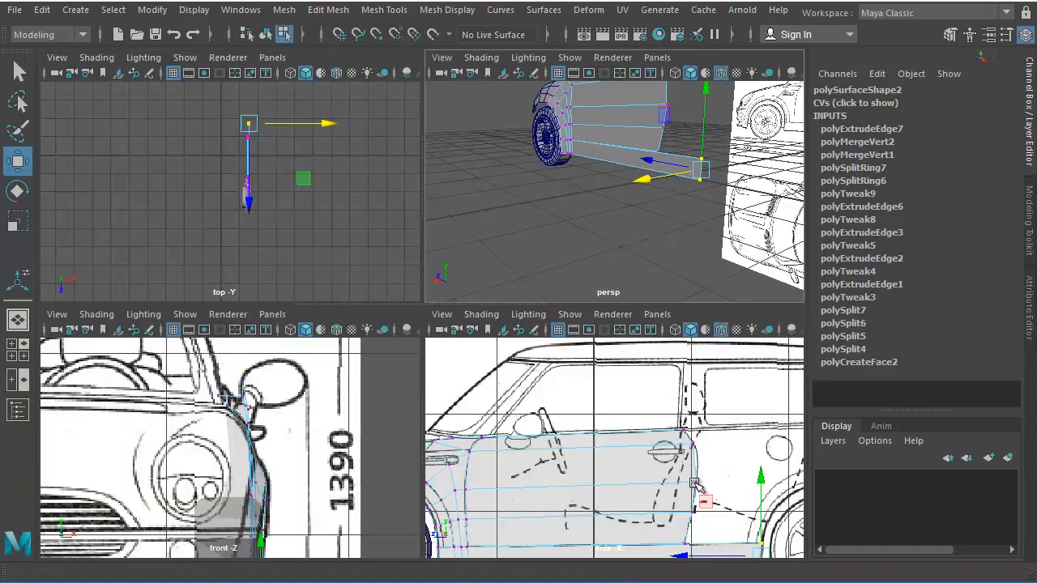
key("space")
middle_click_drag(536, 439, 446, 300, "alt")
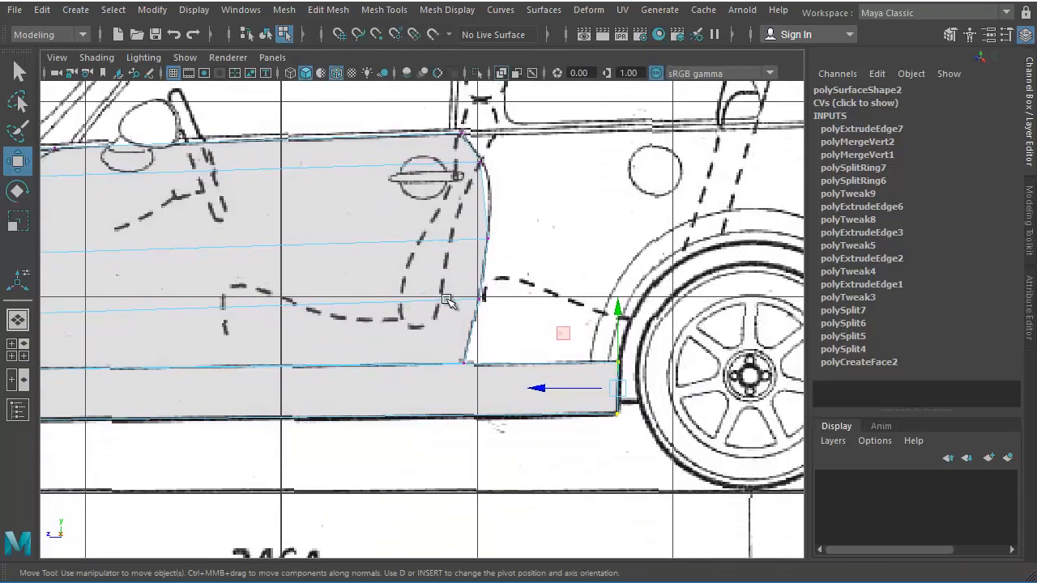
key("space")
key("space")
middle_click_drag(432, 397, 456, 237, "alt")
scroll(478, 321, "down", 5)
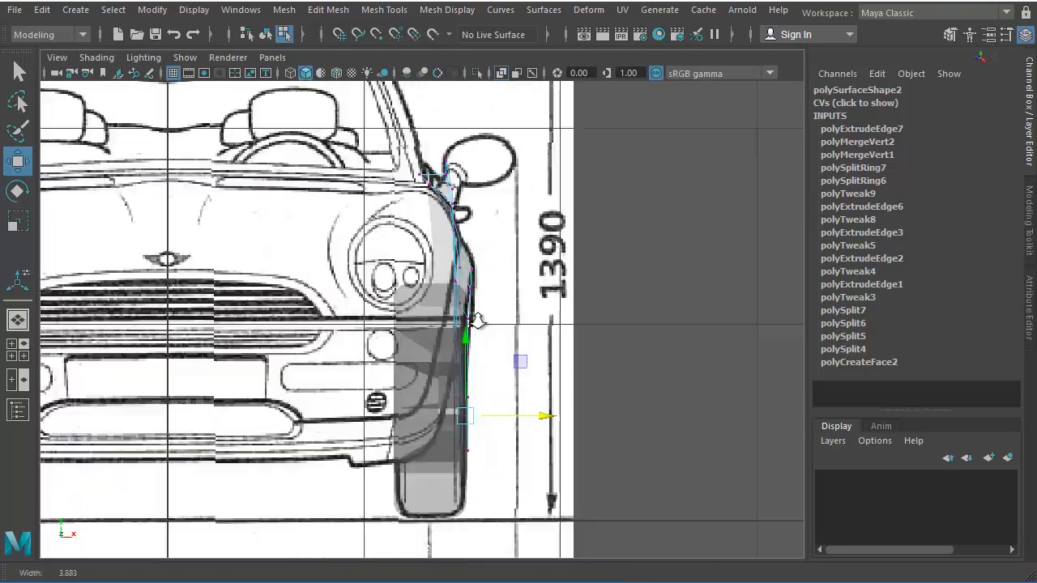
right_click_drag(478, 321, 491, 350, "alt")
Select the door panel's rear border vertices and nudge them sideways in the perspective view.
key("space")
key("space")
left_click_drag(623, 264, 364, 212, "alt")
middle_click_drag(365, 213, 446, 489, "alt")
left_click(445, 489)
left_click_drag(547, 481, 548, 482)
scroll(454, 438, "up", 5)
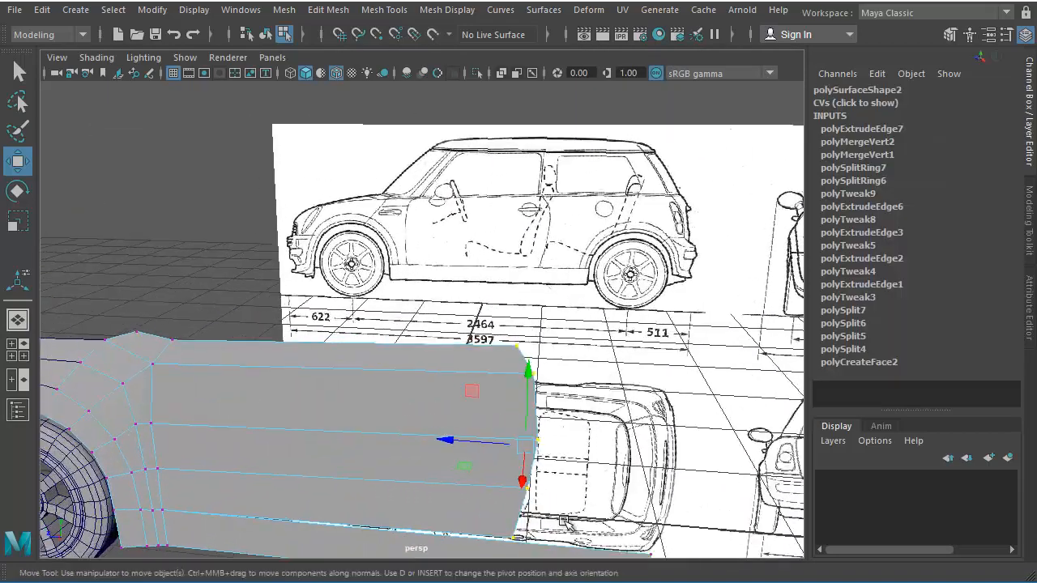
mouse_move(495, 440)
left_mouse_down("alt")
mouse_move(533, 438)
mouse_move(512, 432)
left_mouse_up("alt")
Insert a vertical edge loop across the sill strip in line with the door panel's lower rear corner.
right_click(519, 435)
left_click(518, 441)
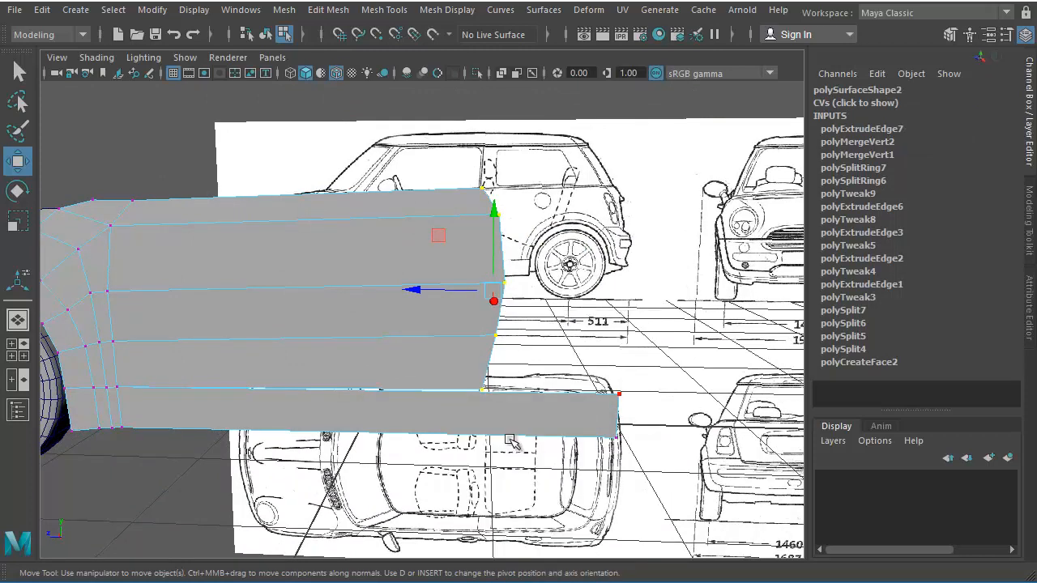
right_click(486, 410, "shift")
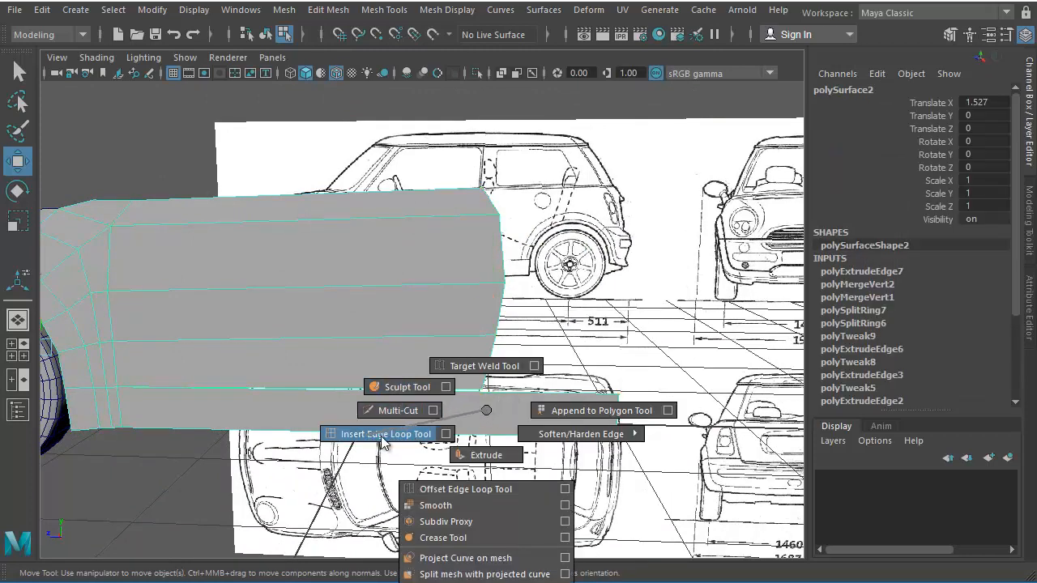
left_click(381, 435)
left_click(499, 398)
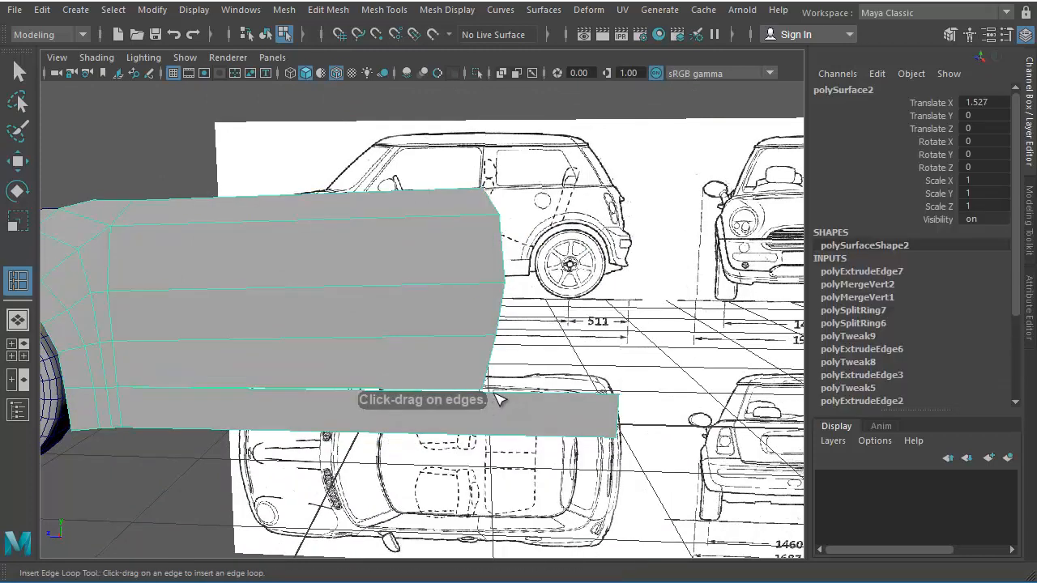
left_click_drag(485, 392, 484, 391)
Merge the sill loop's upper vertex with the door panel's bottom rear vertex.
right_click_drag(424, 421, 612, 443, "alt")
middle_click_drag(612, 443, 559, 430, "alt")
left_click_drag(560, 429, 514, 416, "alt")
key("w")
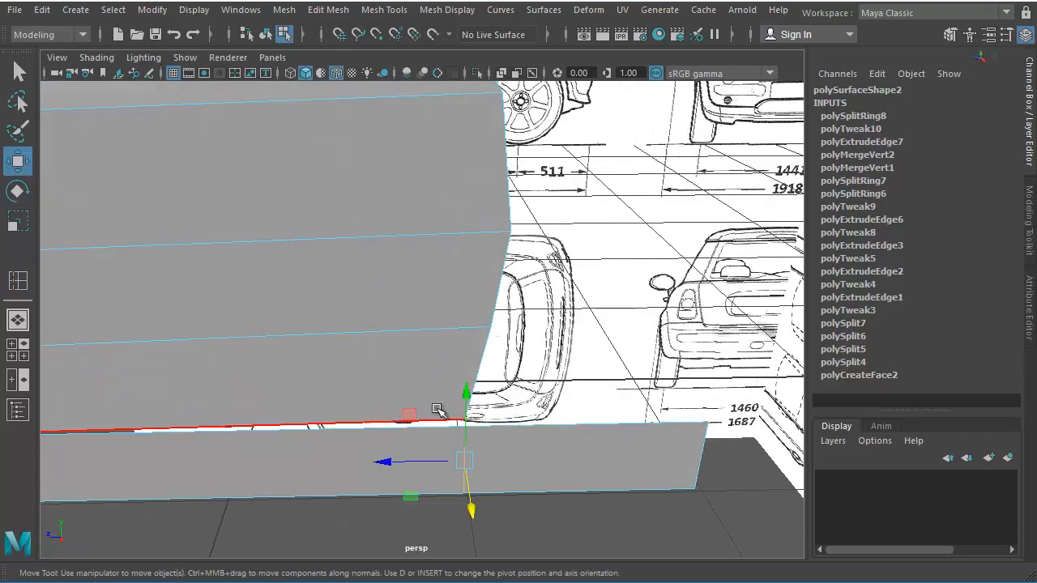
right_click_drag(440, 410, 410, 412)
left_click_drag(482, 440, 389, 456, "alt")
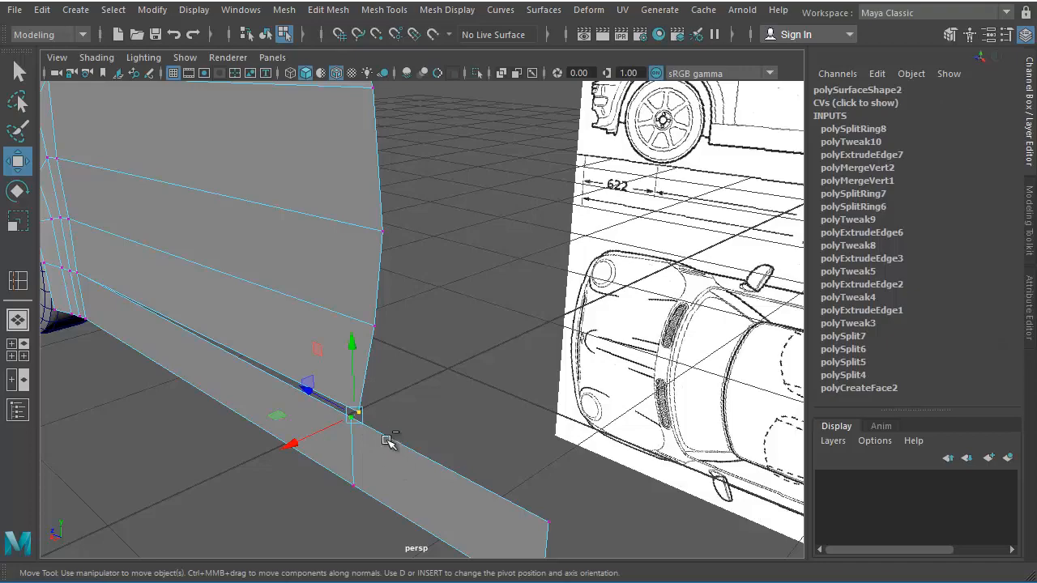
right_click_drag(379, 422, 405, 375, "shift")
left_click_drag(423, 496, 338, 421, "alt")
middle_click_drag(338, 420, 342, 462, "alt")
left_click_drag(389, 424, 412, 410, "alt")
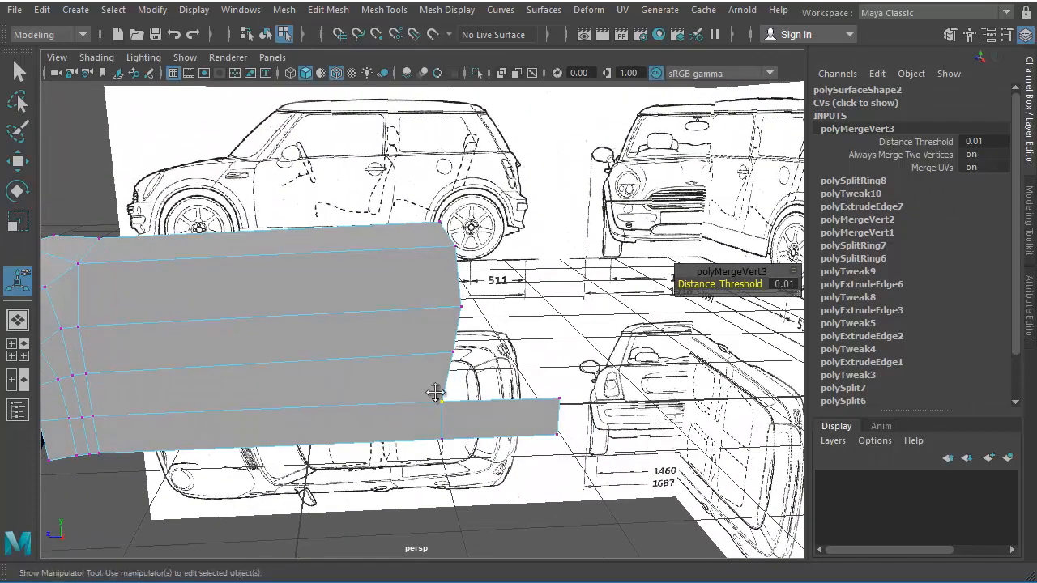
middle_click_drag(436, 392, 308, 414, "alt")
Return the side body to object mode and frame the whole car in the side view.
right_click_drag(316, 330, 334, 305)
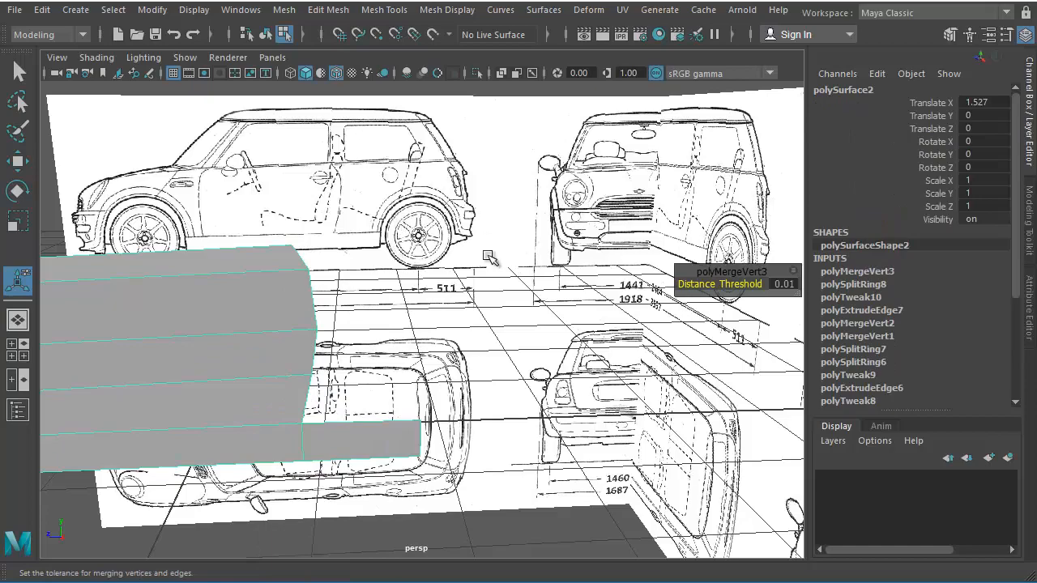
key("space")
key("space")
scroll(467, 440, "down", 6)
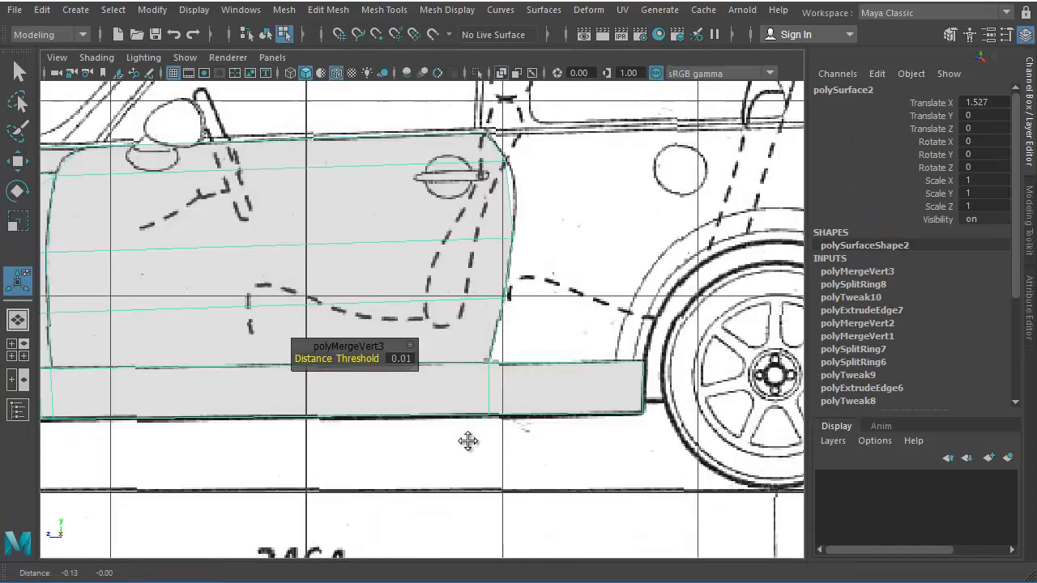
right_click_drag(521, 464, 771, 479, "alt")
middle_click_drag(409, 401, 432, 452, "alt")
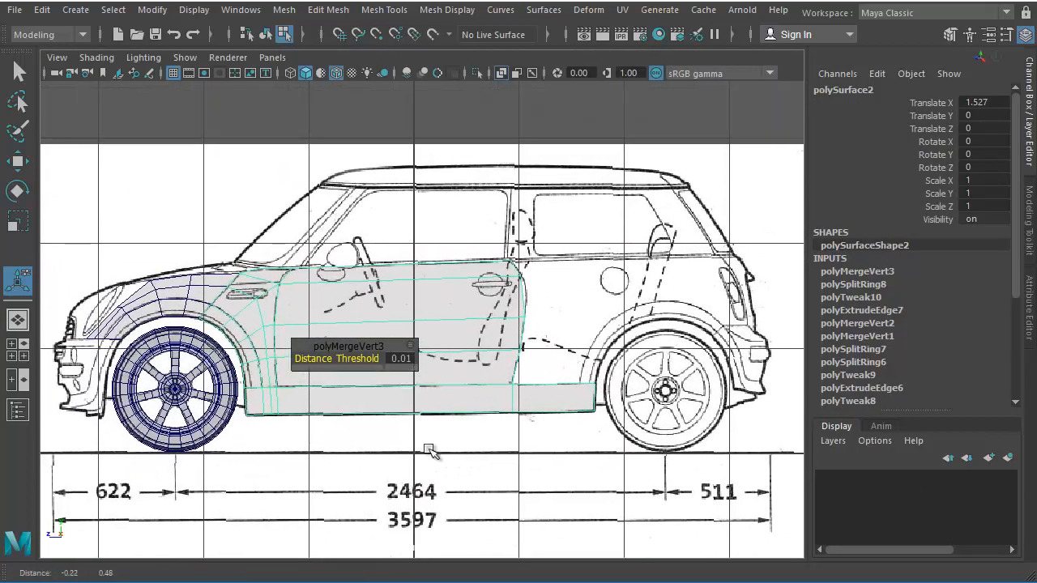
Delete the front wheel's construction history and keep the whole wheel selected in object selection mode.
right_click_drag(184, 410, 184, 413)
left_click(167, 441)
key("w")
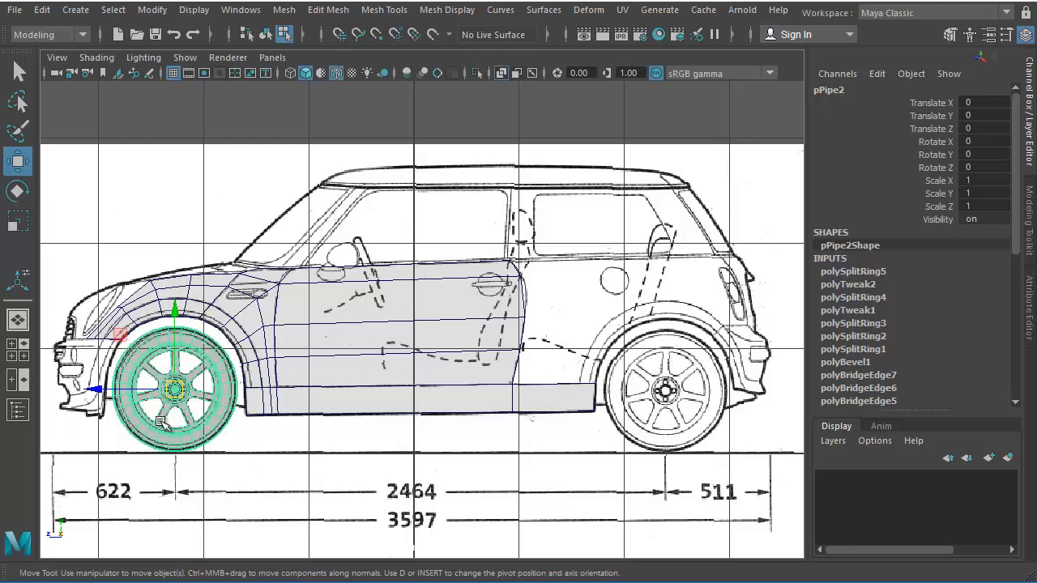
scroll(908, 320, "down", 10)
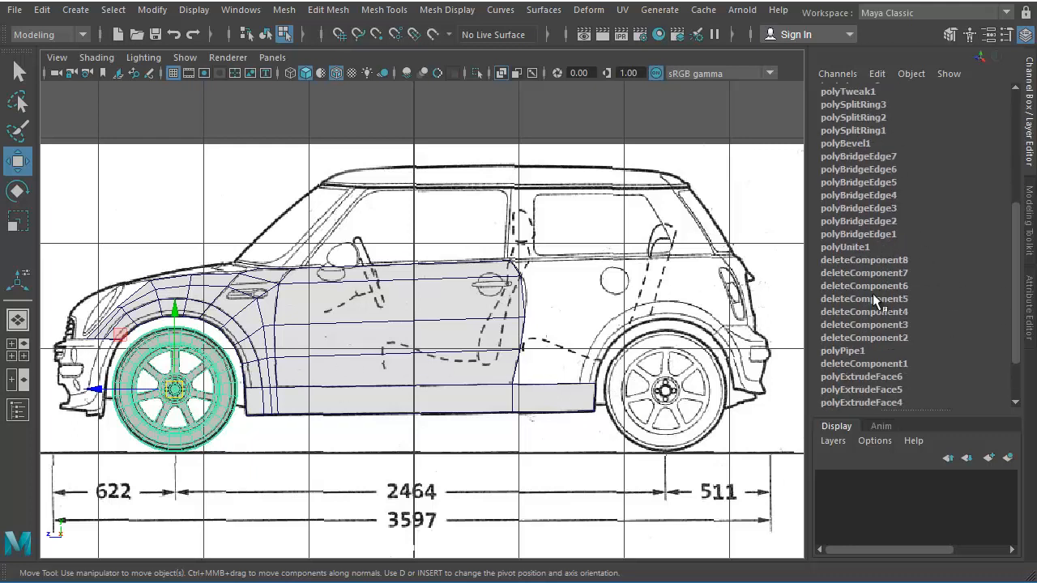
scroll(874, 297, "up", 8)
scroll(874, 296, "up", 2)
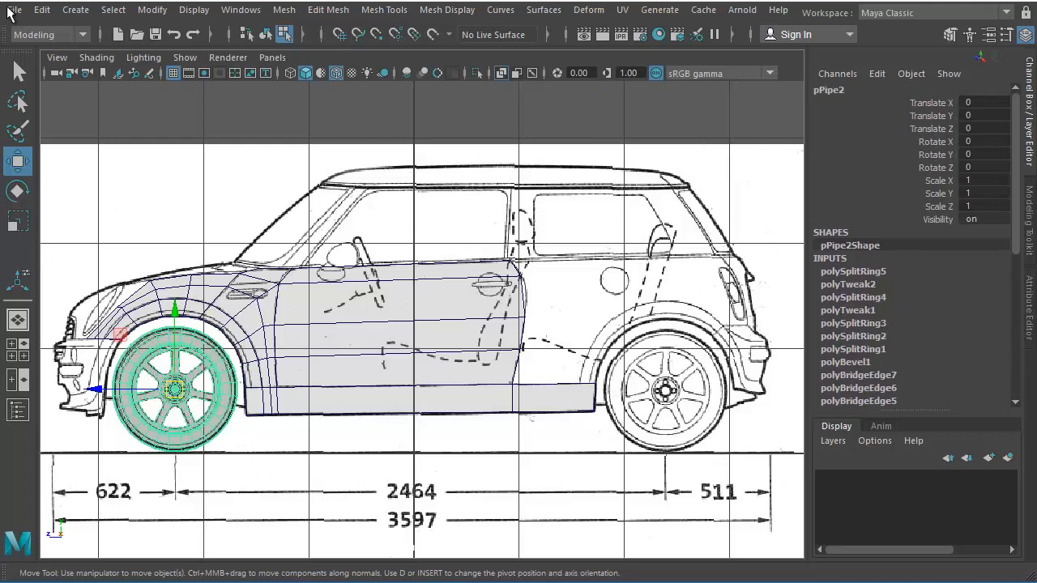
left_click(42, 9)
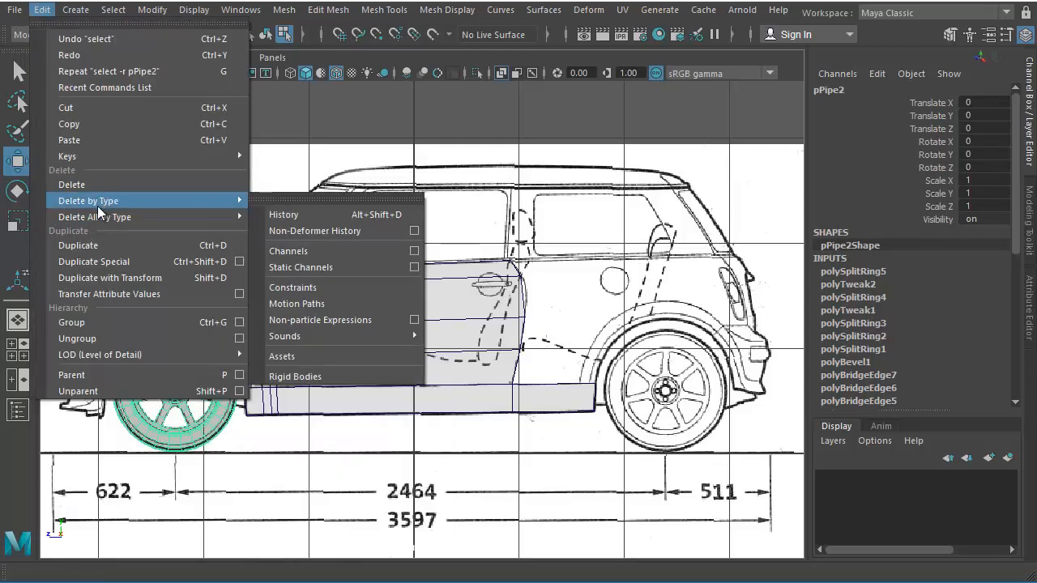
left_click(284, 231)
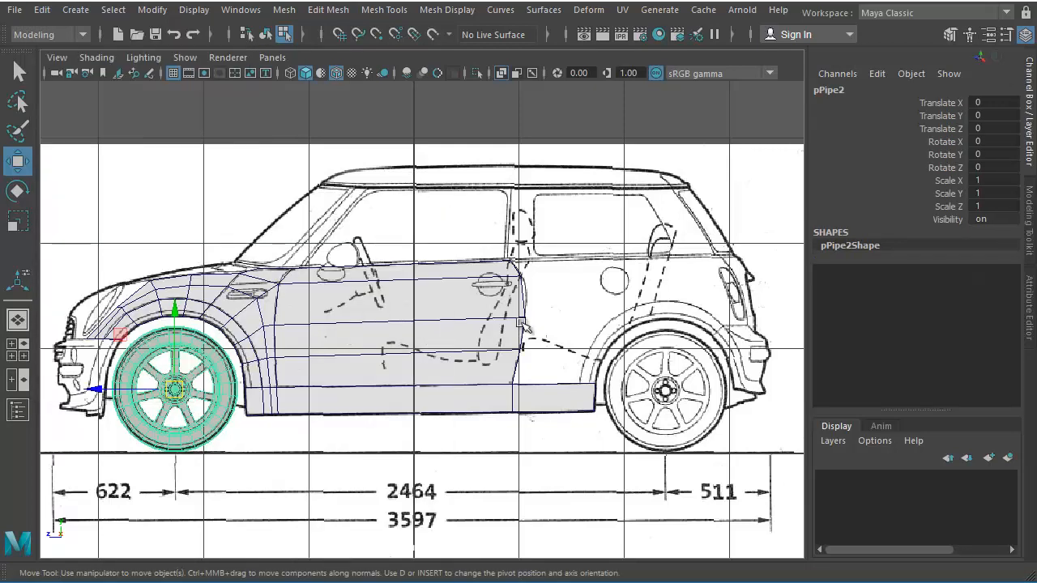
left_click(270, 435)
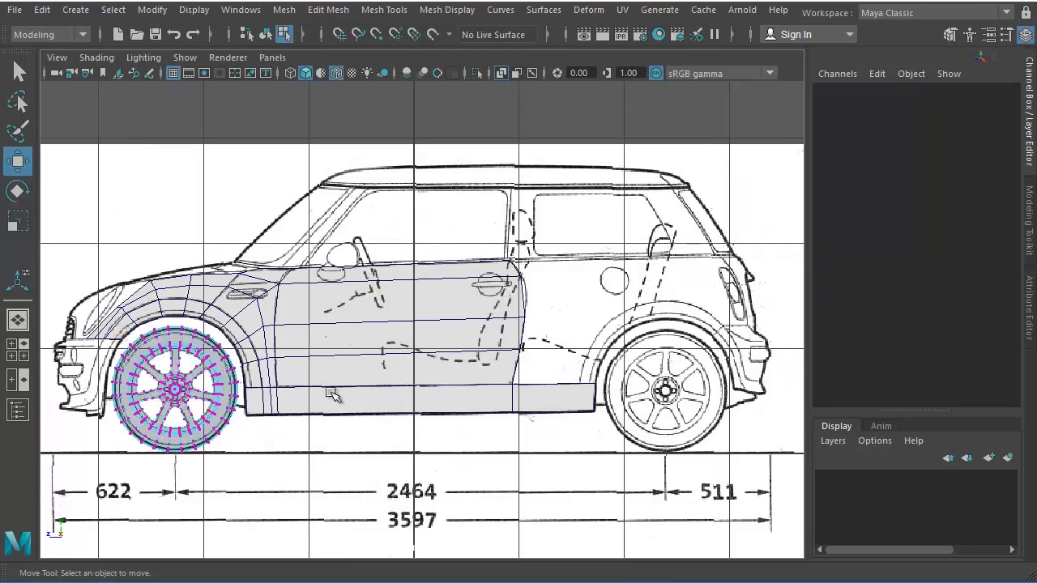
left_click(266, 34)
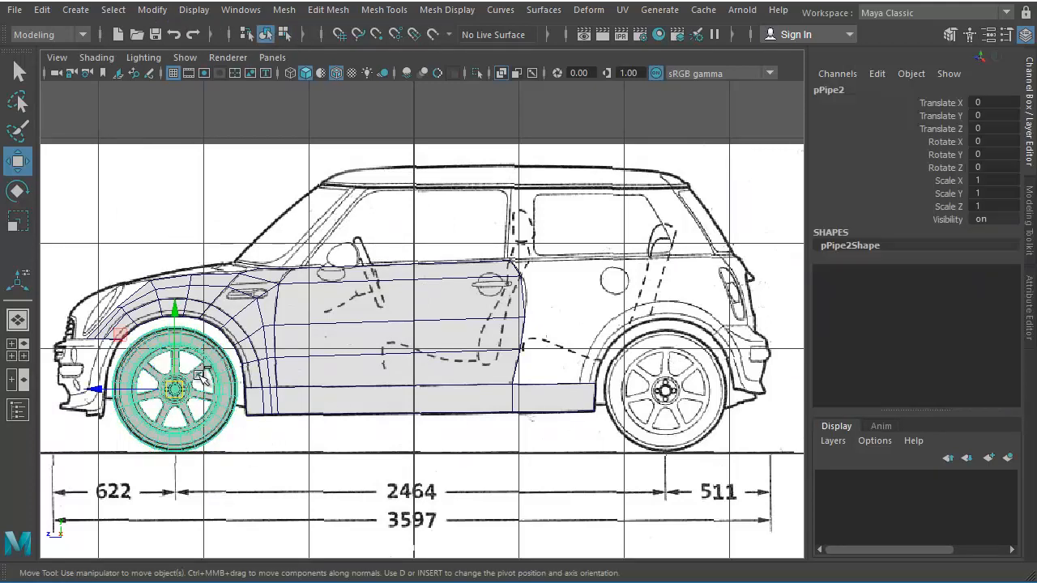
Duplicate the front wheel and place the copy over the blueprint's rear wheel at Translate Z -4.67.
key("ctrl+d")
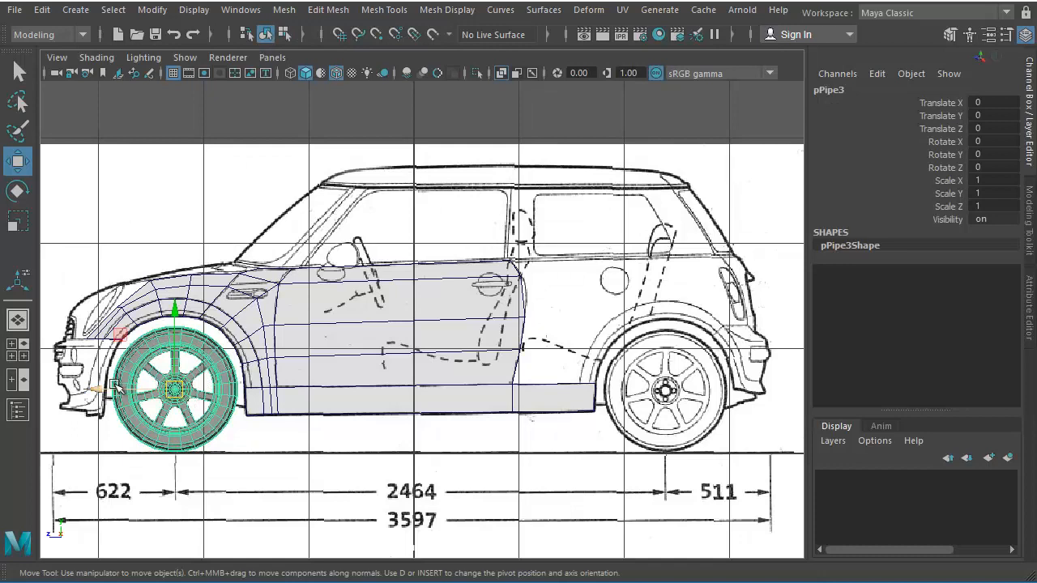
left_click_drag(118, 387, 608, 429)
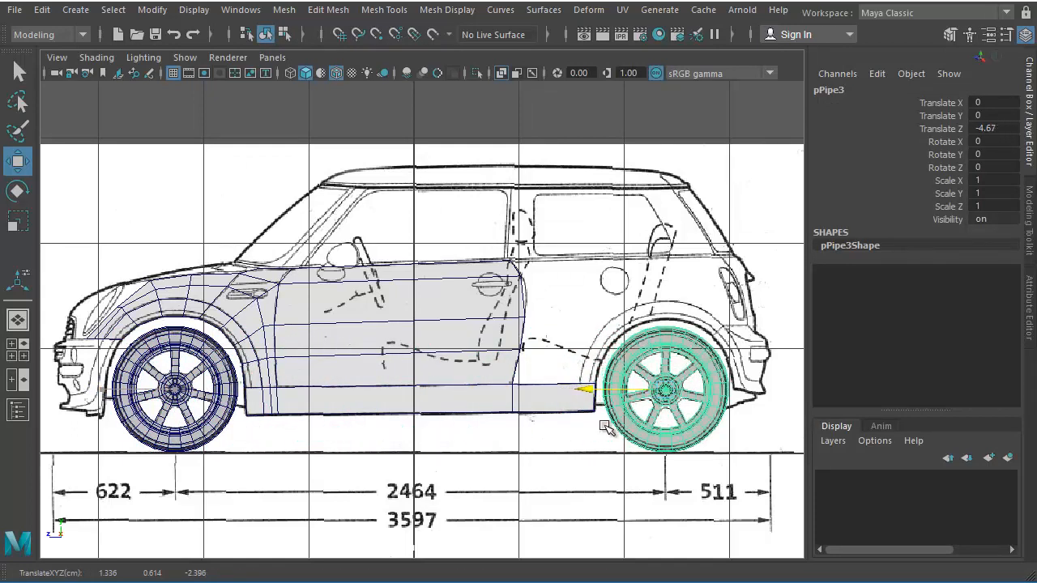
key("space")
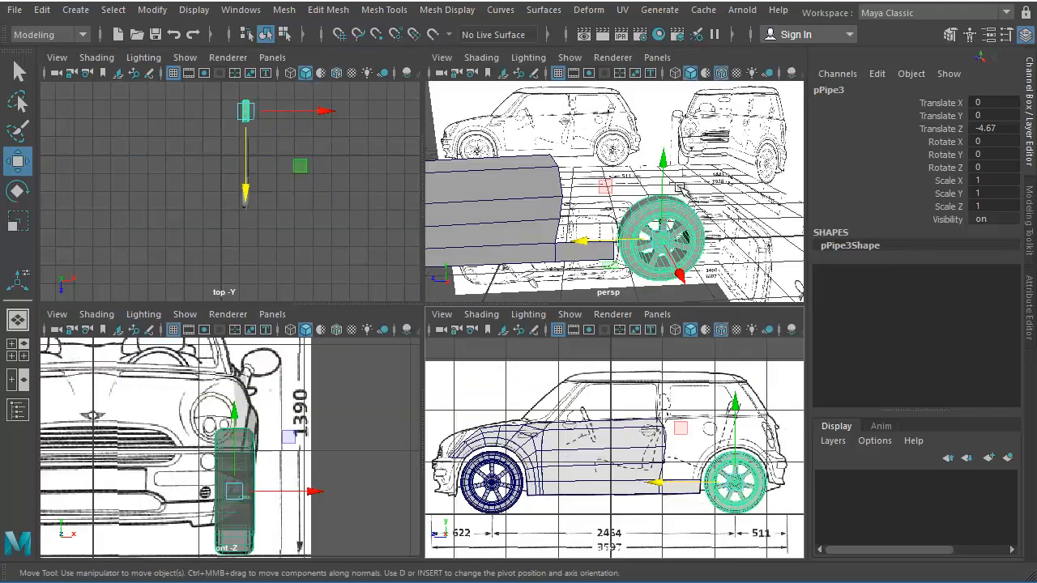
key("space")
right_click_drag(527, 336, 429, 333, "alt")
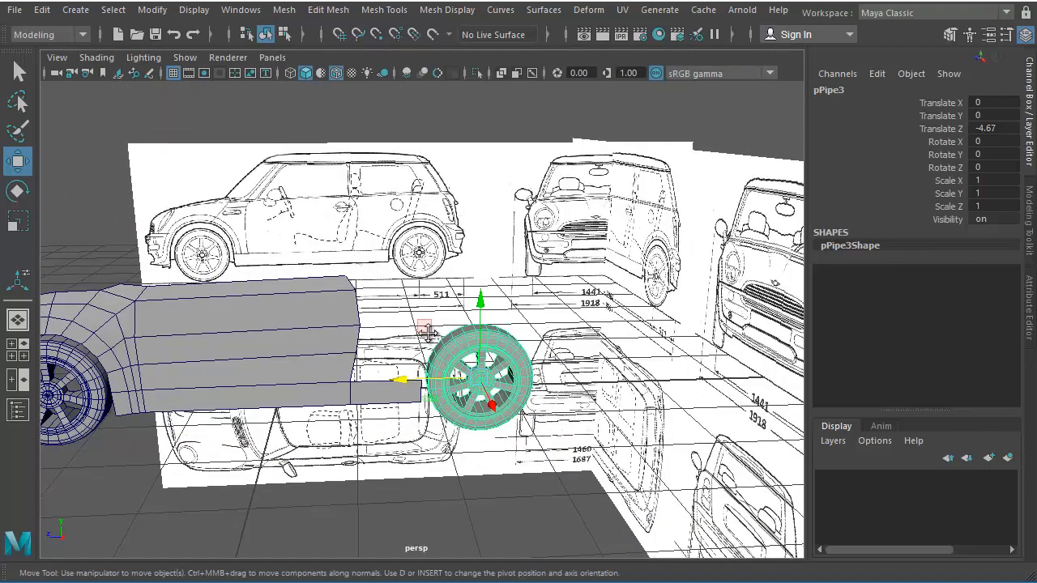
left_click(136, 454)
mouse_move(351, 393)
left_mouse_down("alt")
mouse_move(365, 414)
mouse_move(354, 412)
left_mouse_up("alt")
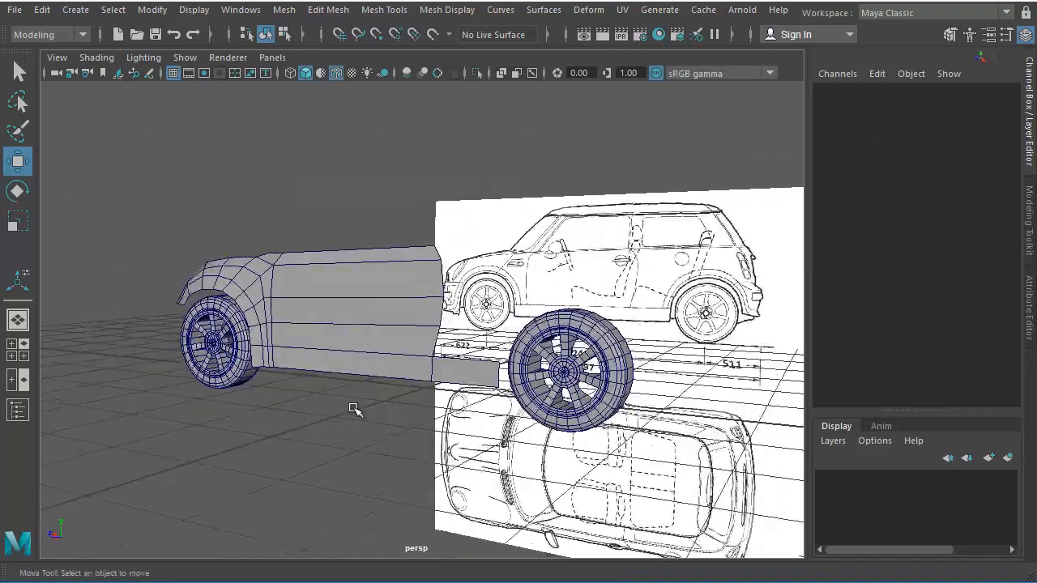
right_click_drag(354, 413, 466, 395, "alt")
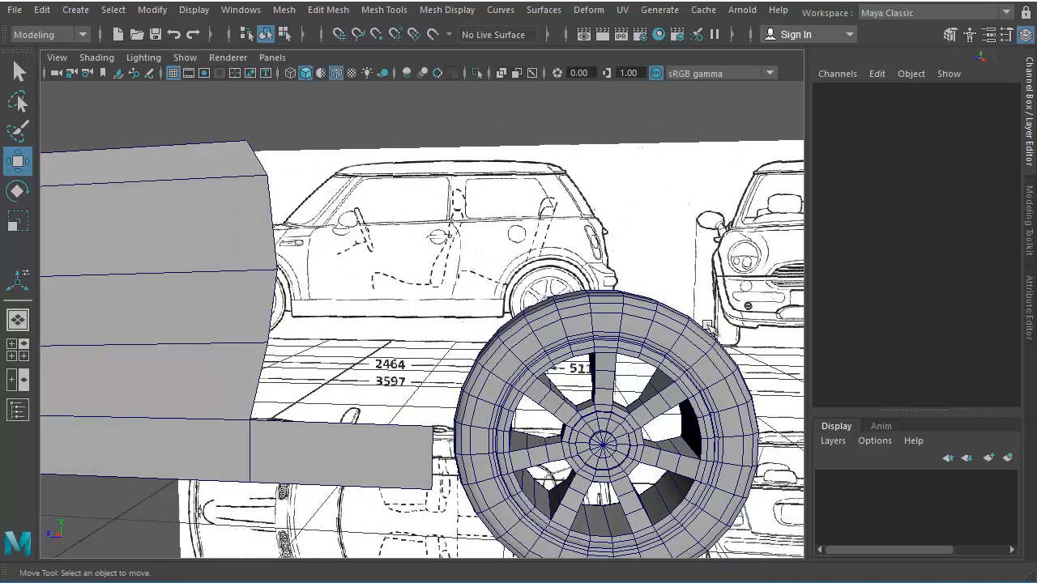
key("space")
key("space")
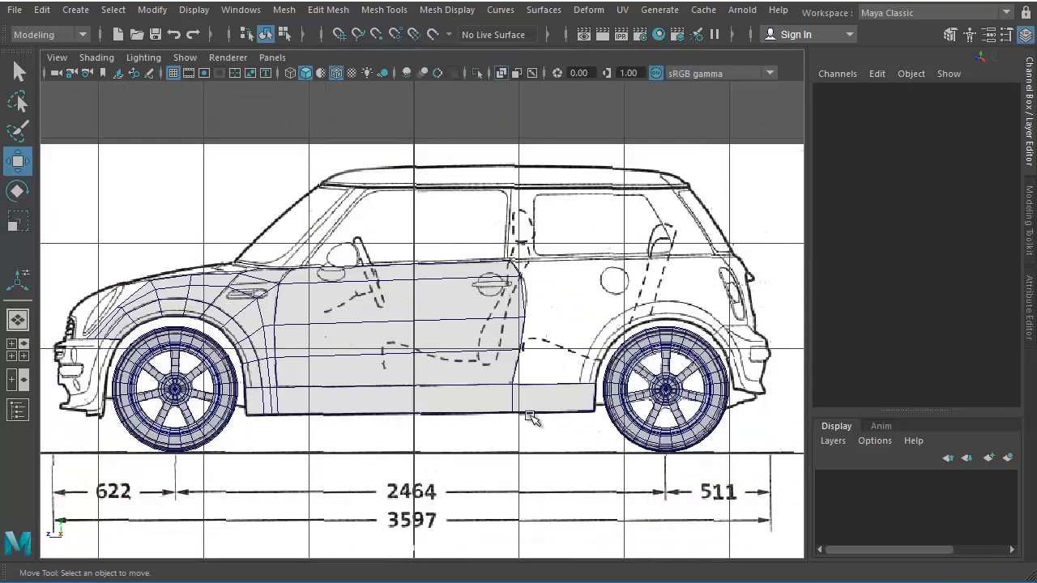
Begin a new polygon at the sill's upper rear corner and trace the rear wheel arch's inner edge to just below the bumper seam.
right_click_drag(433, 395, 546, 427, "alt")
middle_click_drag(547, 426, 547, 440, "alt")
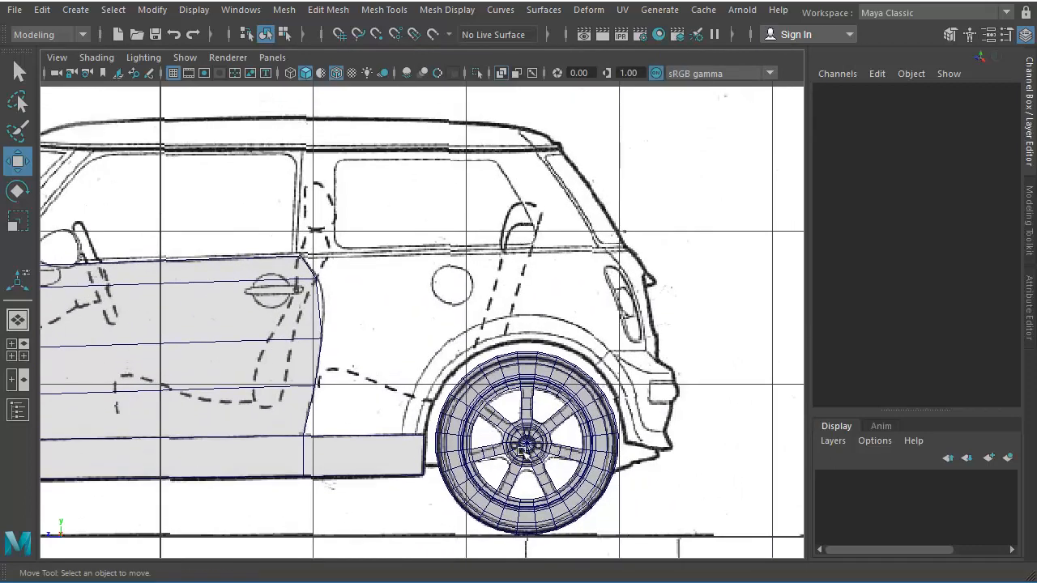
middle_click_drag(324, 369, 389, 367, "alt")
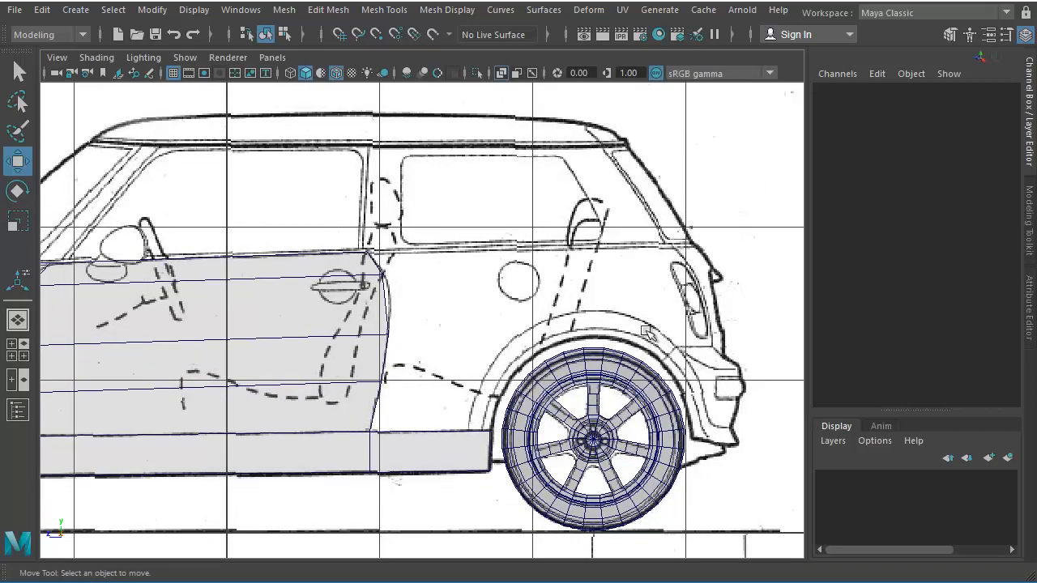
middle_click_drag(641, 360, 562, 415, "alt")
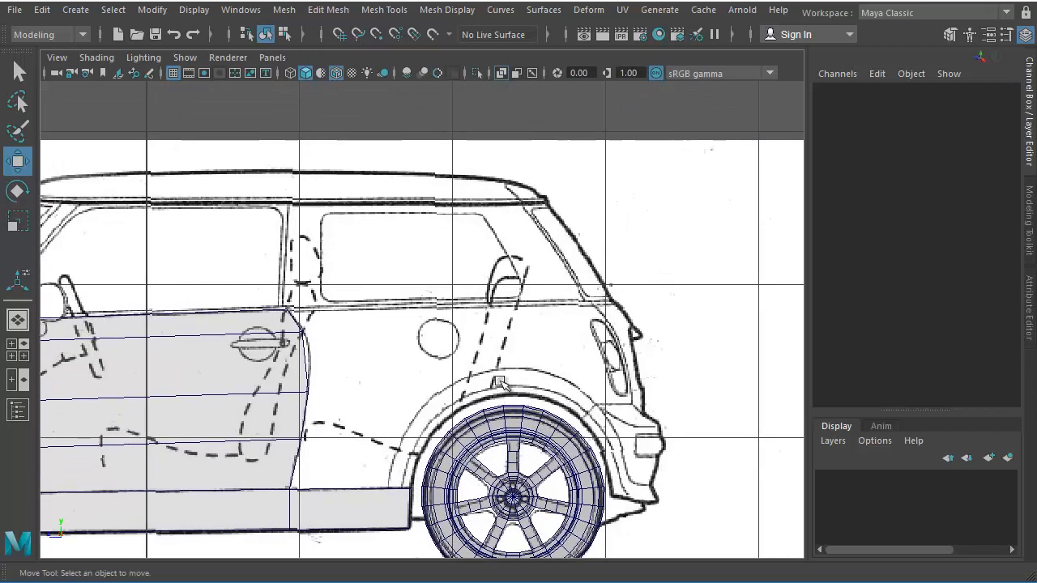
middle_click_drag(424, 340, 406, 311, "alt")
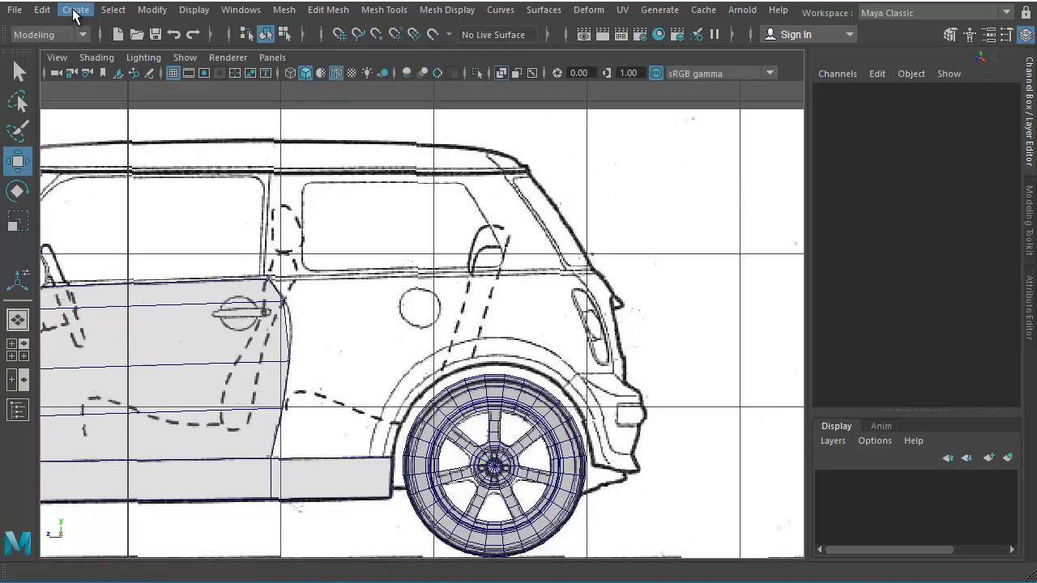
left_click(690, 271)
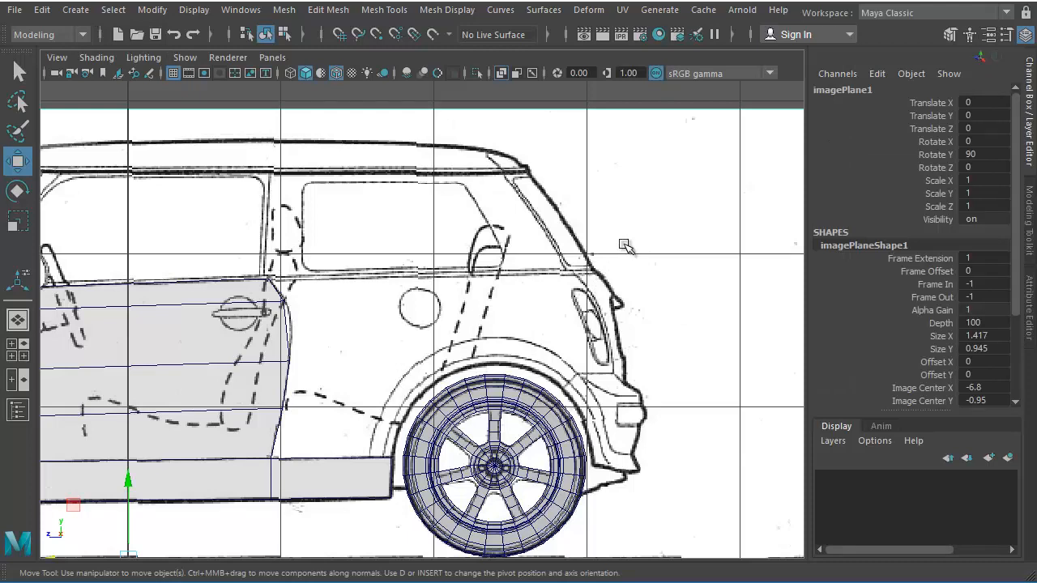
right_click_drag(628, 244, 632, 199, "shift")
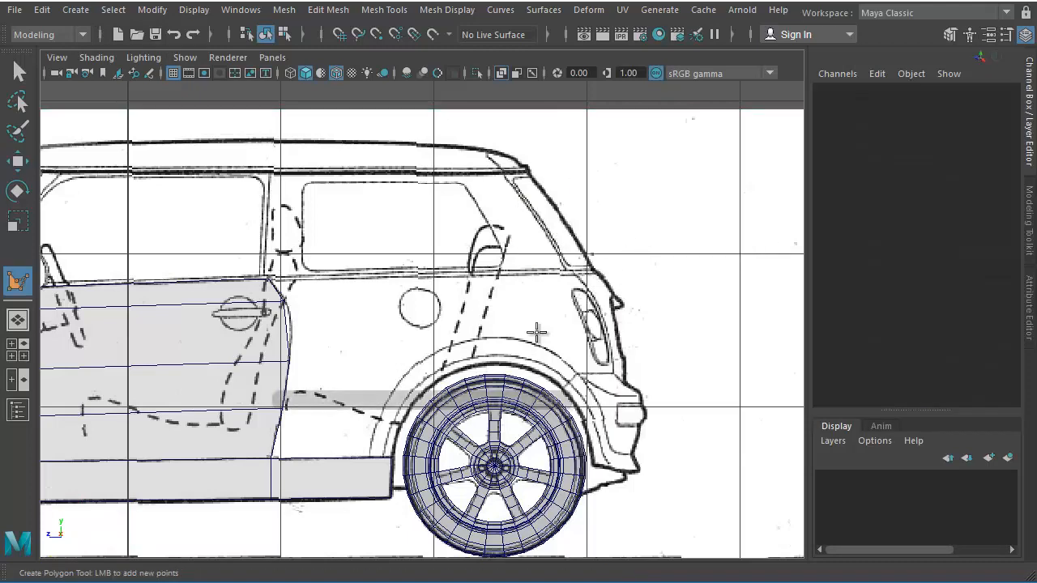
scroll(410, 450, "down", 1)
scroll(413, 449, "up", 2)
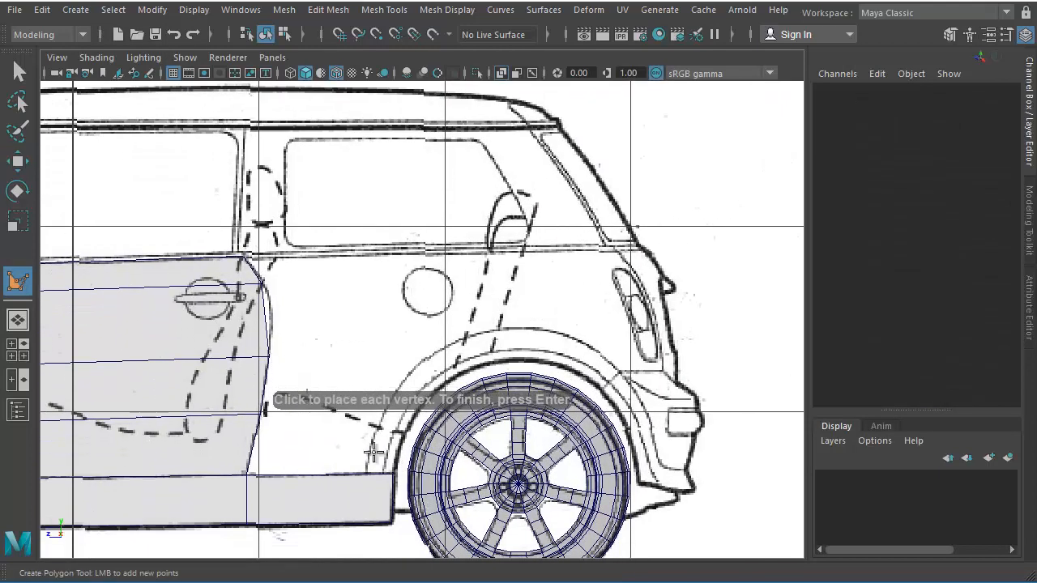
left_click(393, 473)
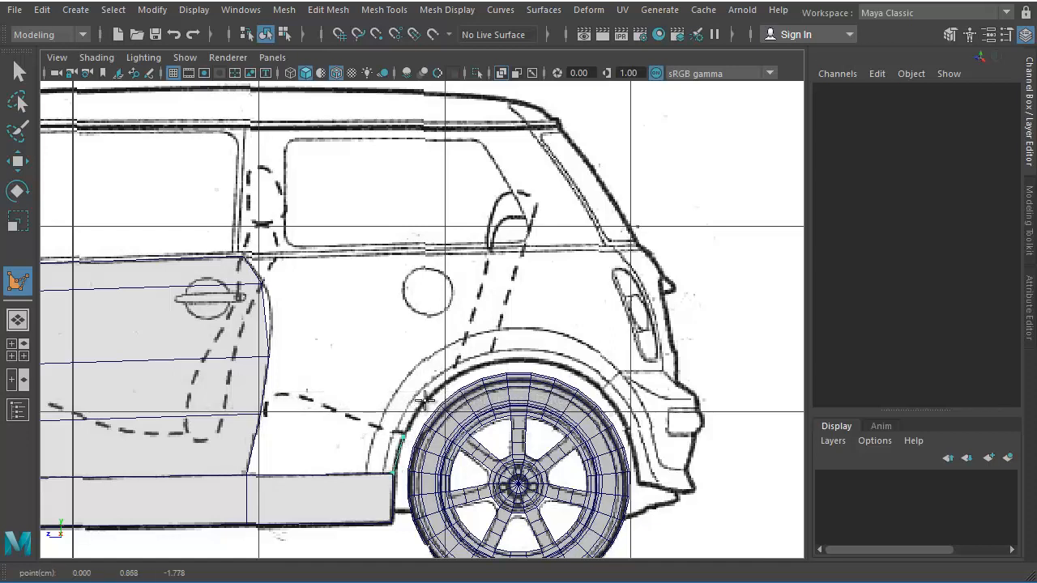
left_click(457, 379)
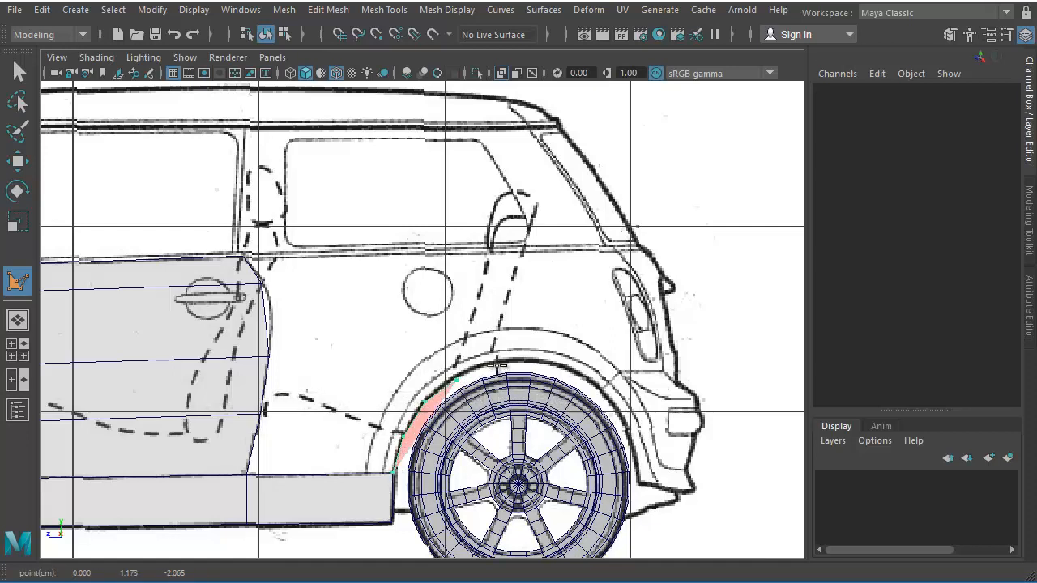
left_click(495, 363)
left_click(537, 361)
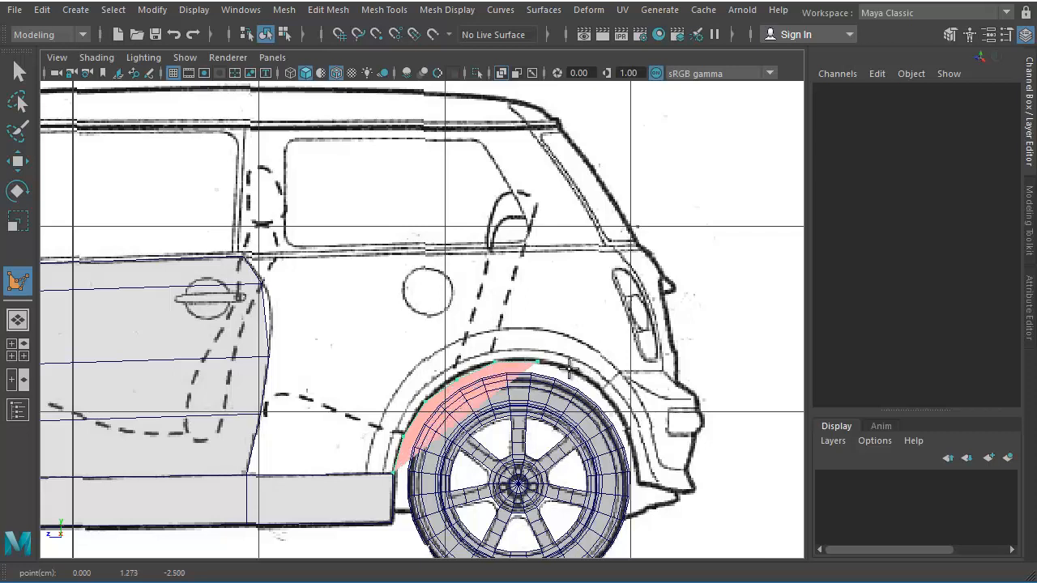
left_click(570, 368)
left_click(605, 390)
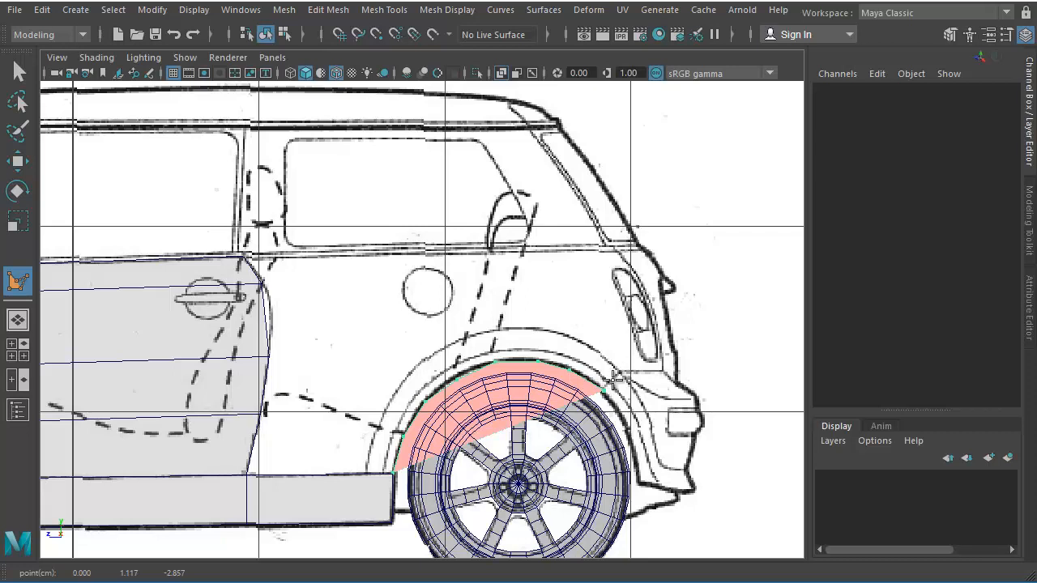
middle_click_drag(611, 390, 607, 391)
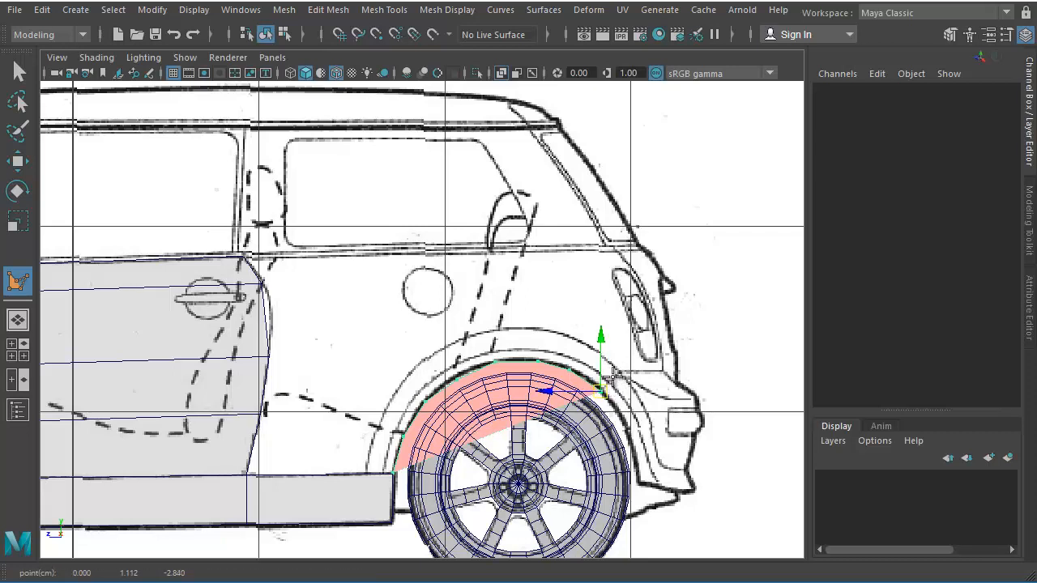
Trace the rear arch's outer edge from the bumper seam back to the sill and complete the polygon.
left_click(616, 368)
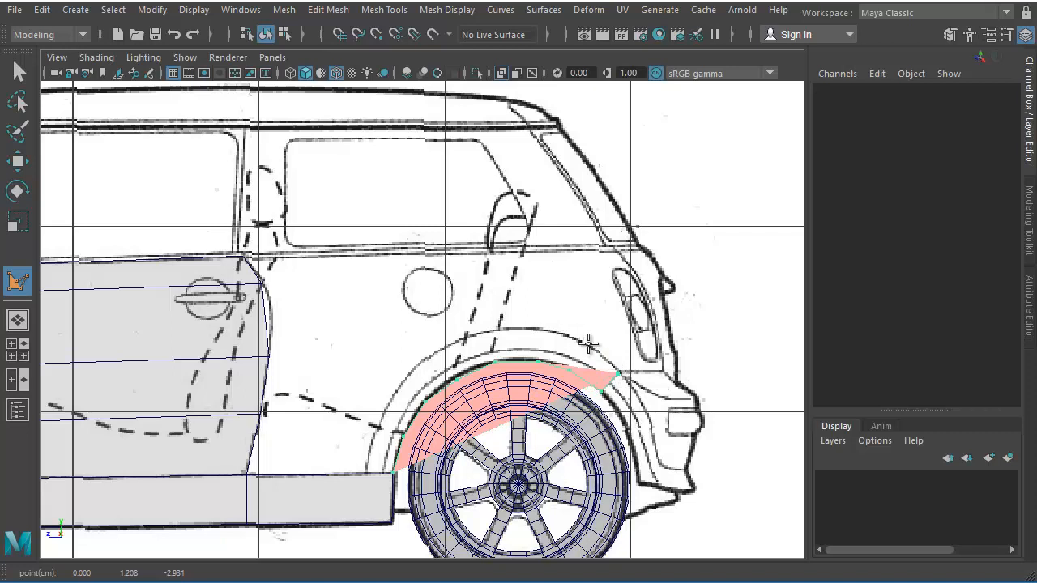
left_click(589, 344)
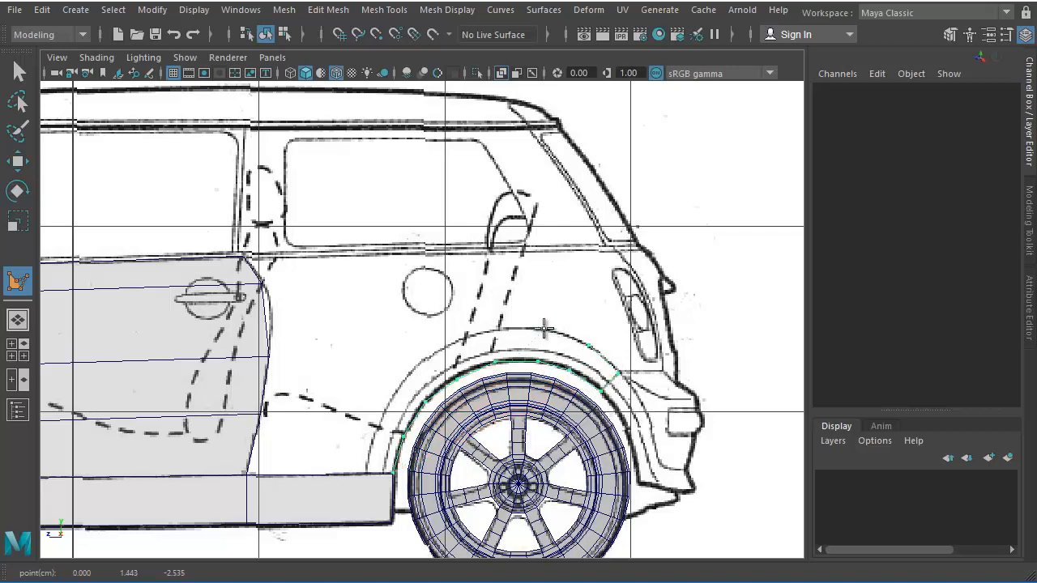
left_click(438, 350)
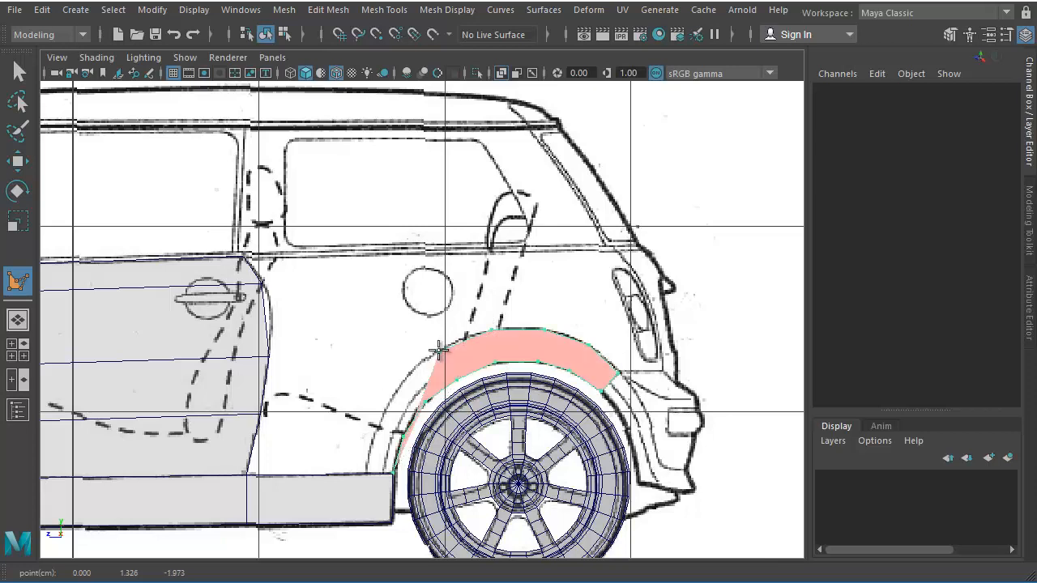
left_click(402, 380)
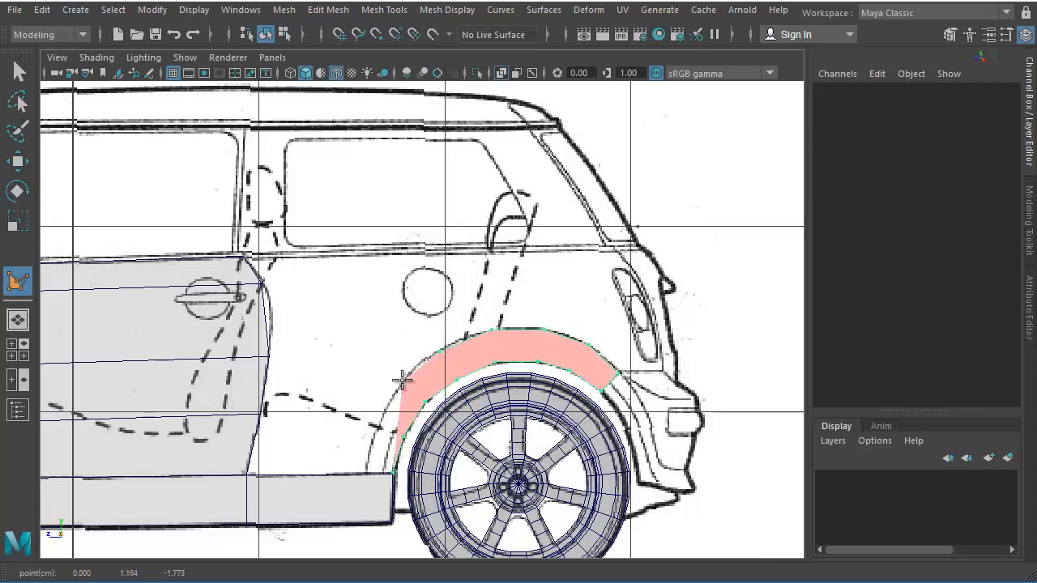
left_click(379, 424)
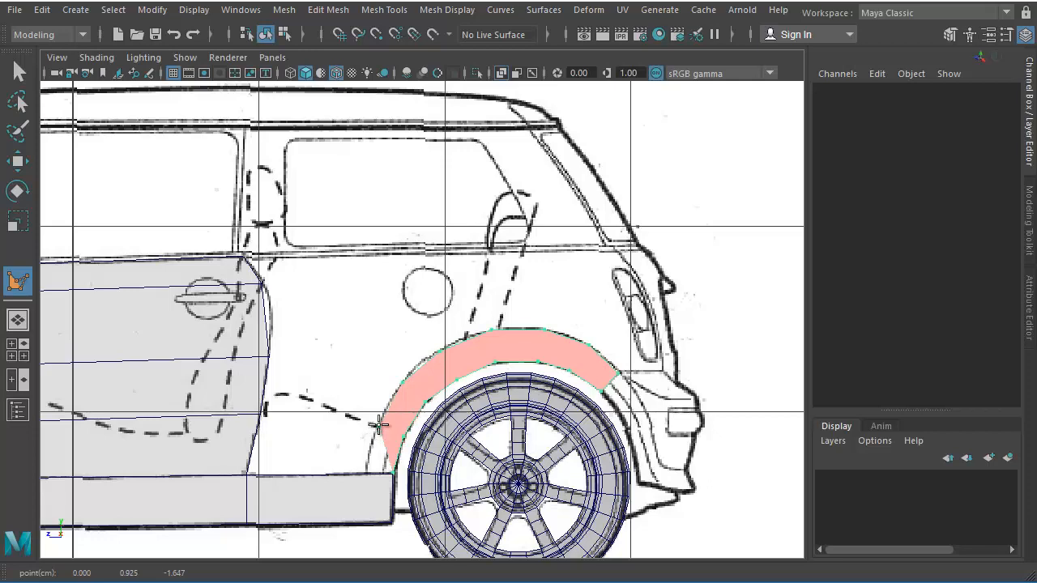
left_click(366, 470)
key("w")
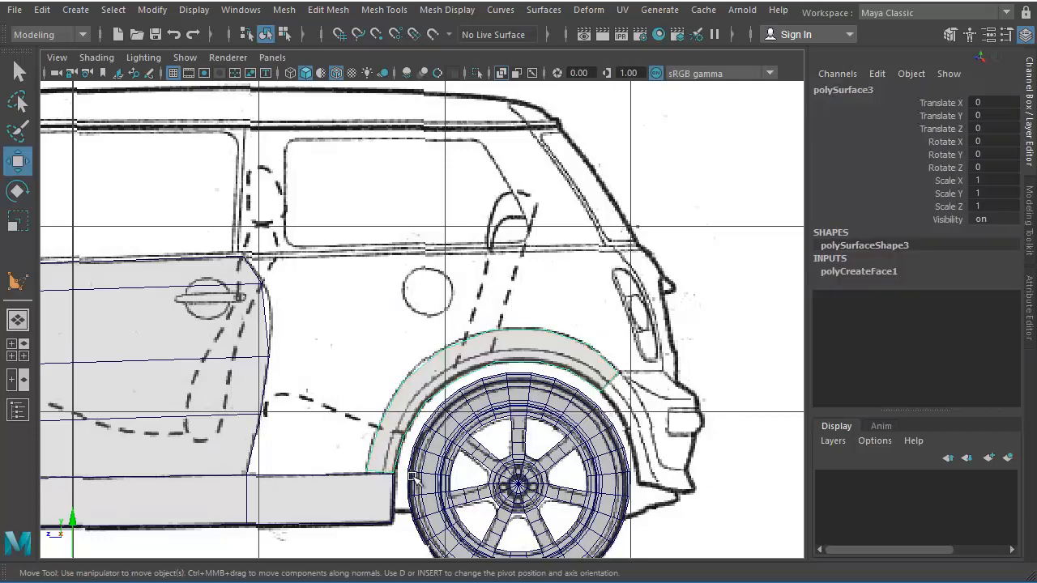
Cut three edges across the rear half and crown of the rear arch polygon with Multi-Cut, joining opposite vertices.
scroll(527, 362, "up", 3)
right_click_drag(531, 351, 523, 435)
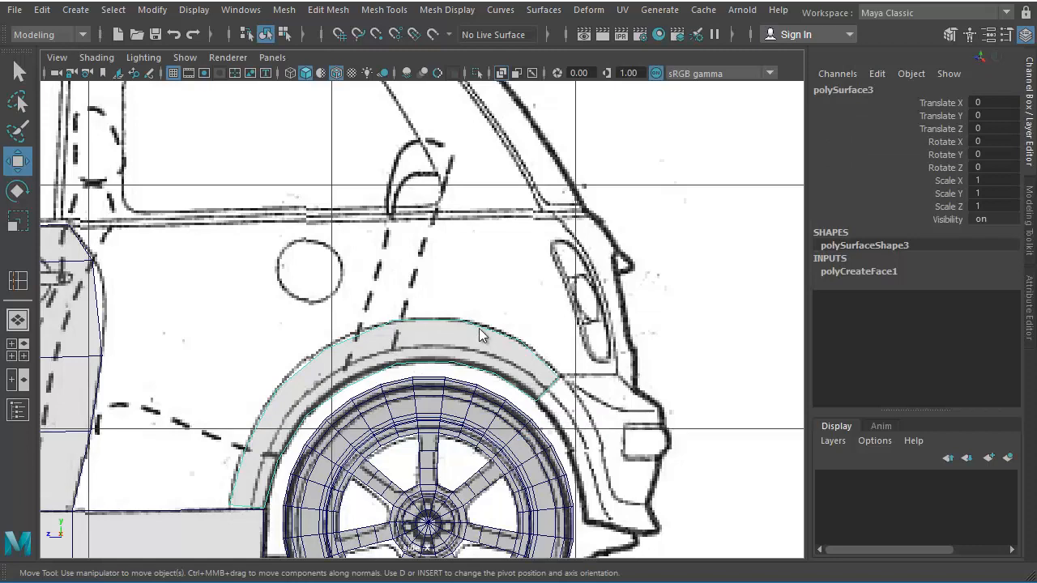
right_click_drag(480, 335, 382, 329, "shift")
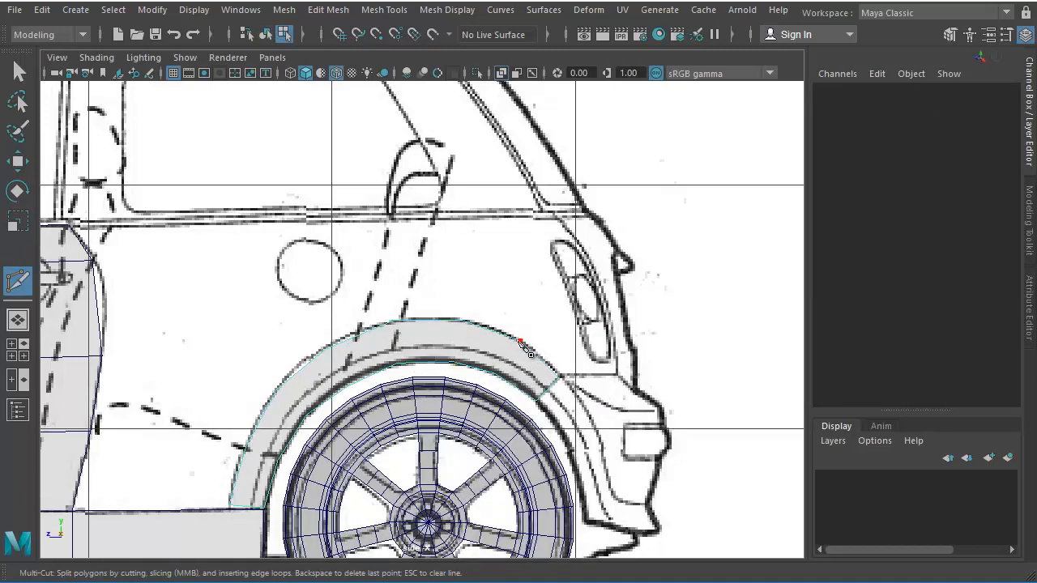
right_click(457, 367)
left_click(462, 320)
left_click(394, 322)
left_click(396, 365)
right_click(411, 372)
Cut three more edges across the front half of the rear arch, joining opposite vertices down towards the sill.
left_click(324, 350)
left_click(346, 387)
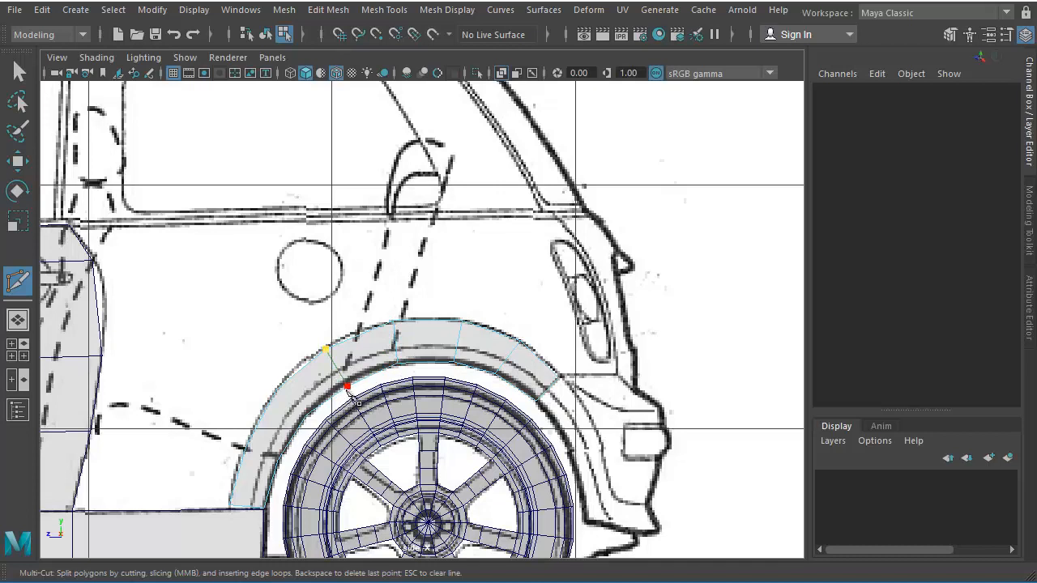
right_click(347, 393)
left_click(278, 389)
left_click(305, 415)
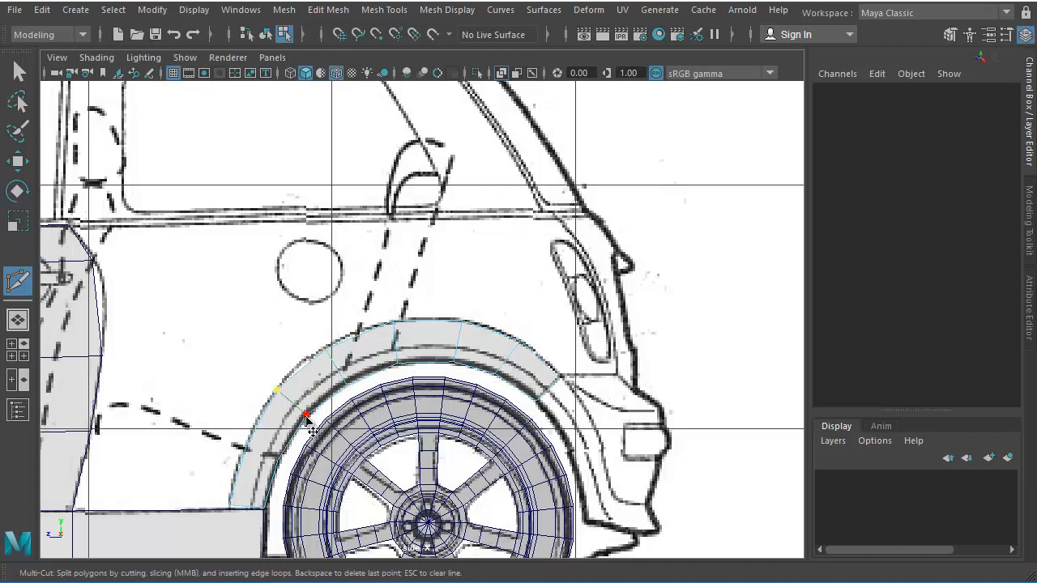
right_click(310, 427)
left_click(246, 447)
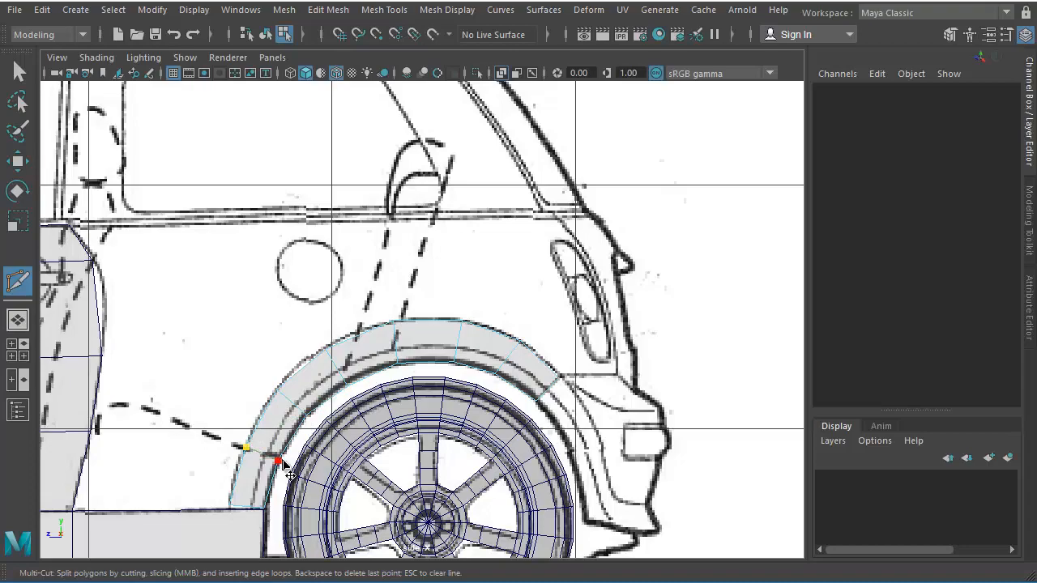
right_click(284, 468)
Return the rear arch strip to object mode and centre its pivot.
key("space")
key("space")
left_click_drag(532, 376, 531, 398, "alt")
key("w")
right_click_drag(537, 232, 511, 330)
left_click_drag(687, 350, 462, 350, "alt")
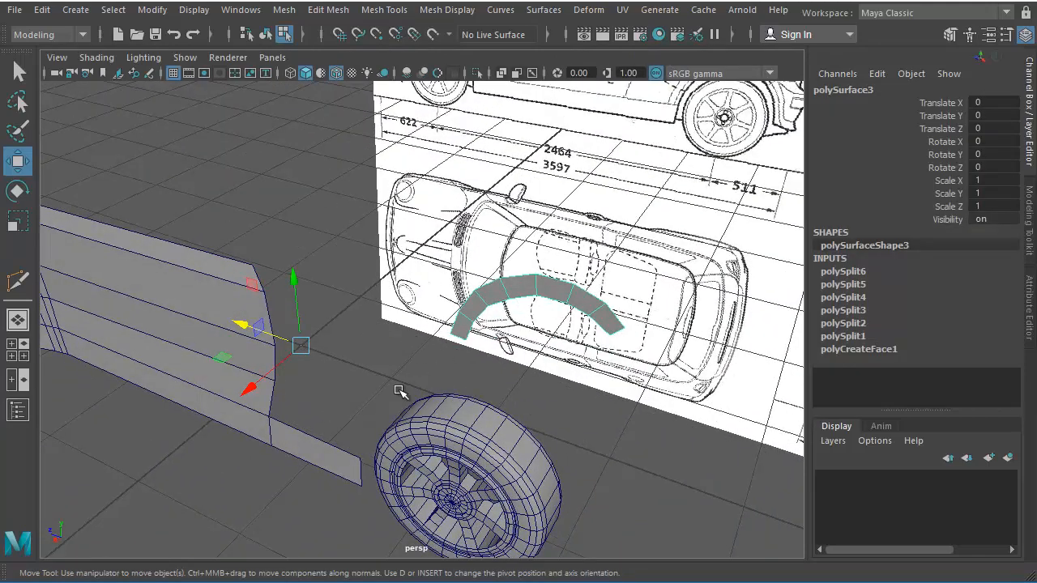
left_click_drag(398, 391, 364, 324, "alt")
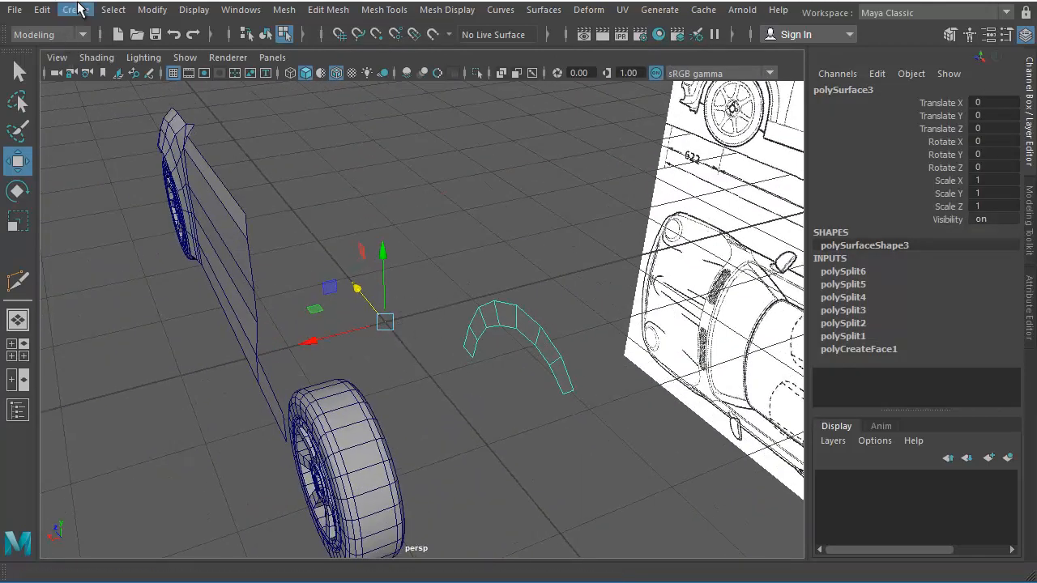
left_click(153, 9)
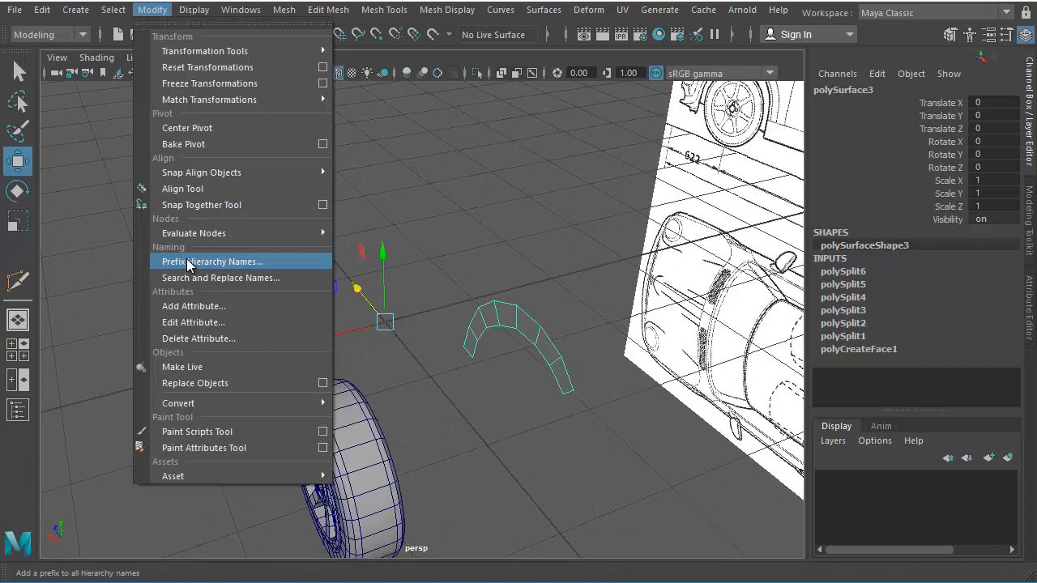
left_click(203, 131)
Move the rear arch strip sideways to the wheel's outer face, at Translate X 1.518.
left_click_drag(429, 465, 475, 482, "alt")
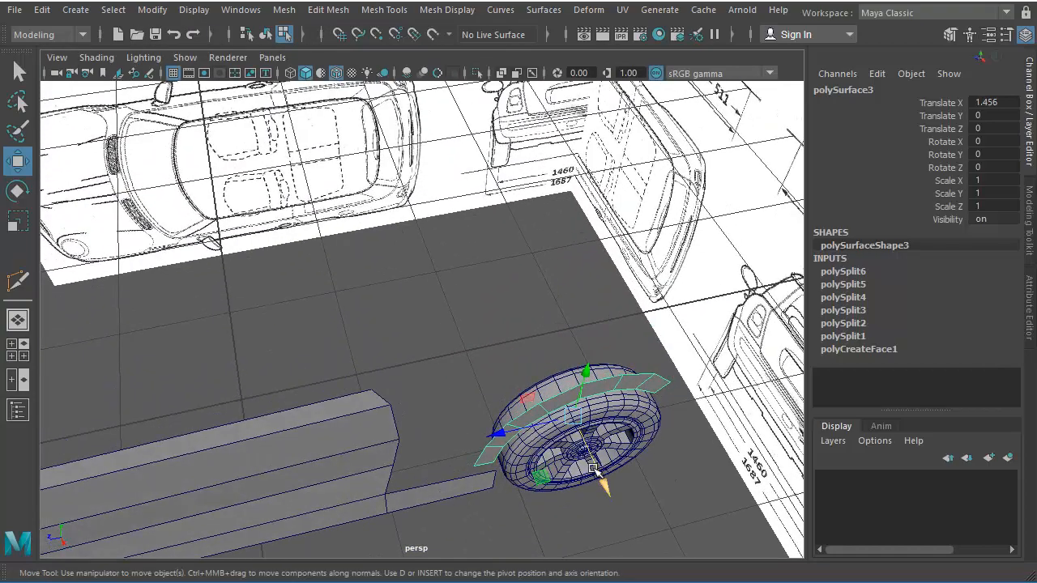
left_click_drag(594, 468, 423, 419)
key("space")
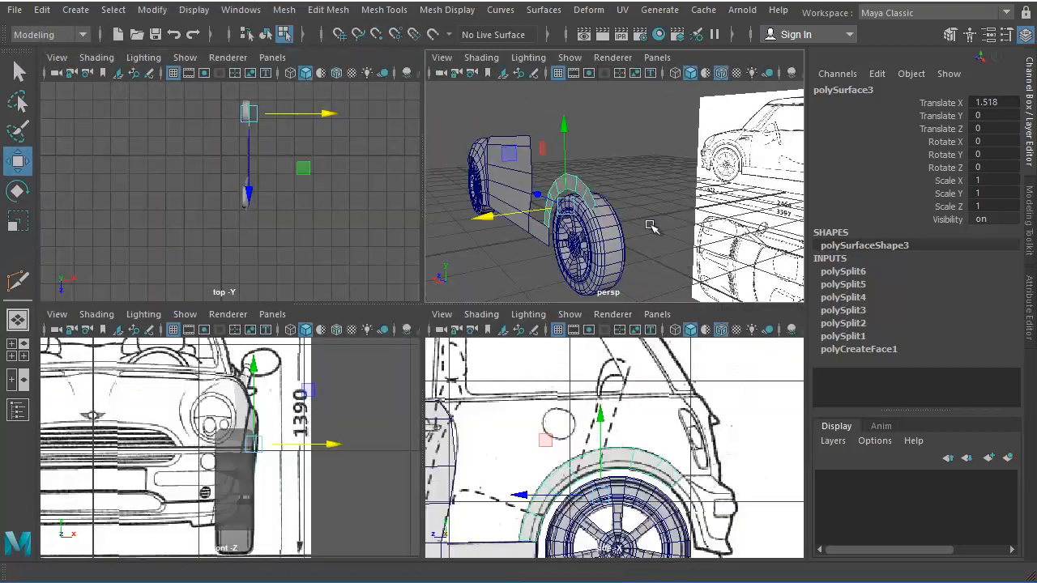
Examine the rear-view blueprint around the car's back fender to judge the wheel arch's outward bulge.
right_click_drag(728, 448, 666, 470, "alt")
middle_click_drag(695, 513, 632, 437, "alt")
middle_click_drag(668, 471, 706, 443, "alt")
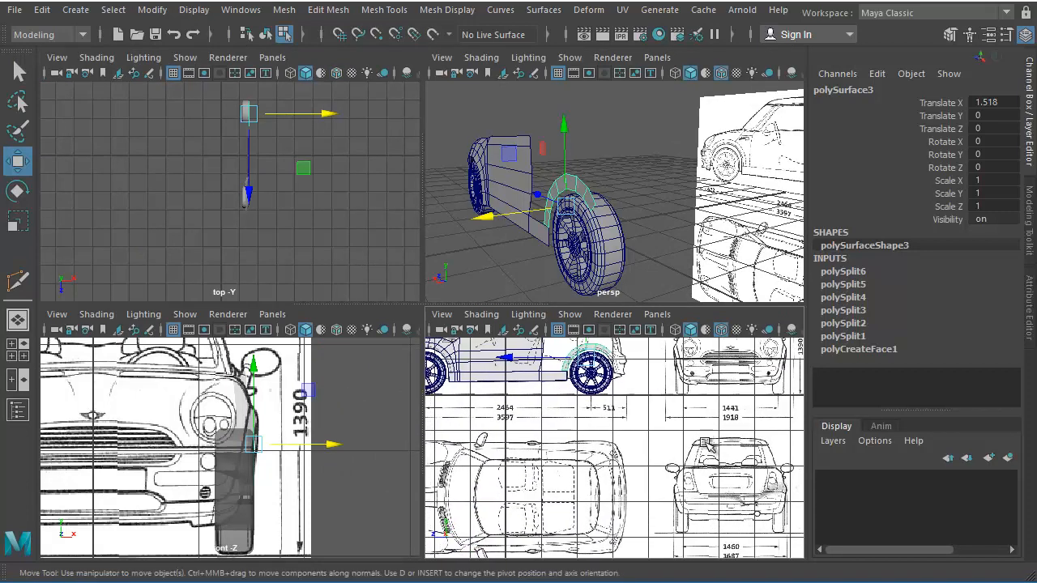
right_click_drag(683, 513, 776, 512, "alt")
middle_click_drag(572, 490, 585, 420, "alt")
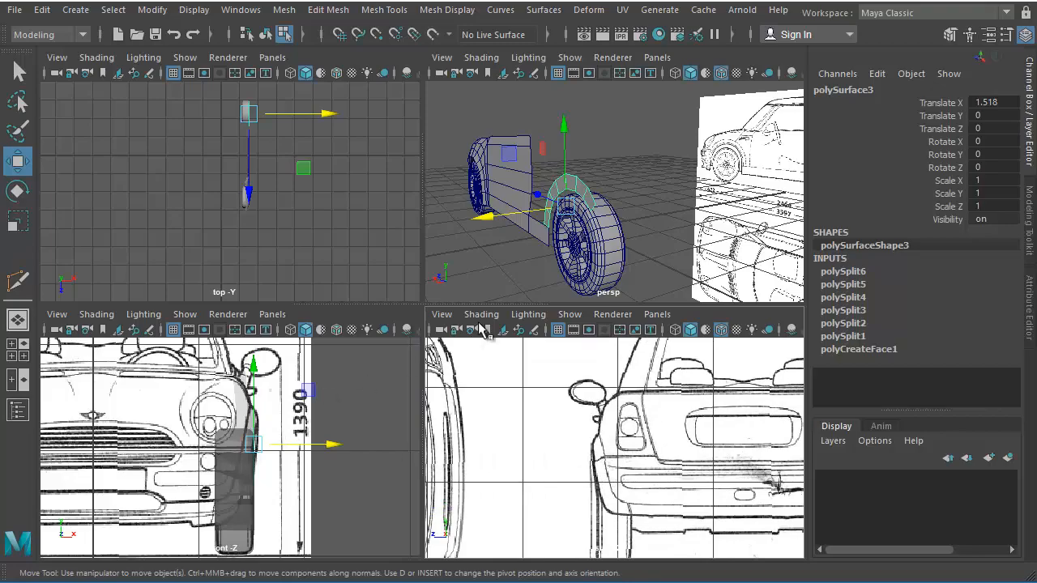
key("space")
left_click_drag(719, 394, 388, 395, "alt")
key("space")
Edit the rear arch strip's vertices, moving the outer crown vertices inwards to follow the body line in the front-view blueprint.
key("space")
right_click_drag(323, 437, 355, 401, "alt")
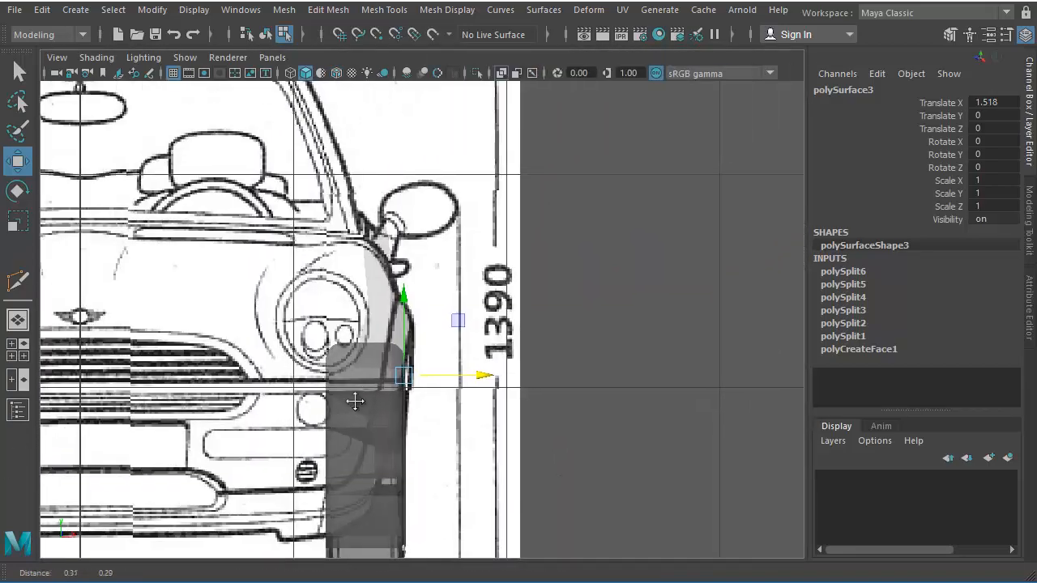
middle_click_drag(355, 401, 339, 413, "alt")
right_click_drag(434, 284, 459, 277)
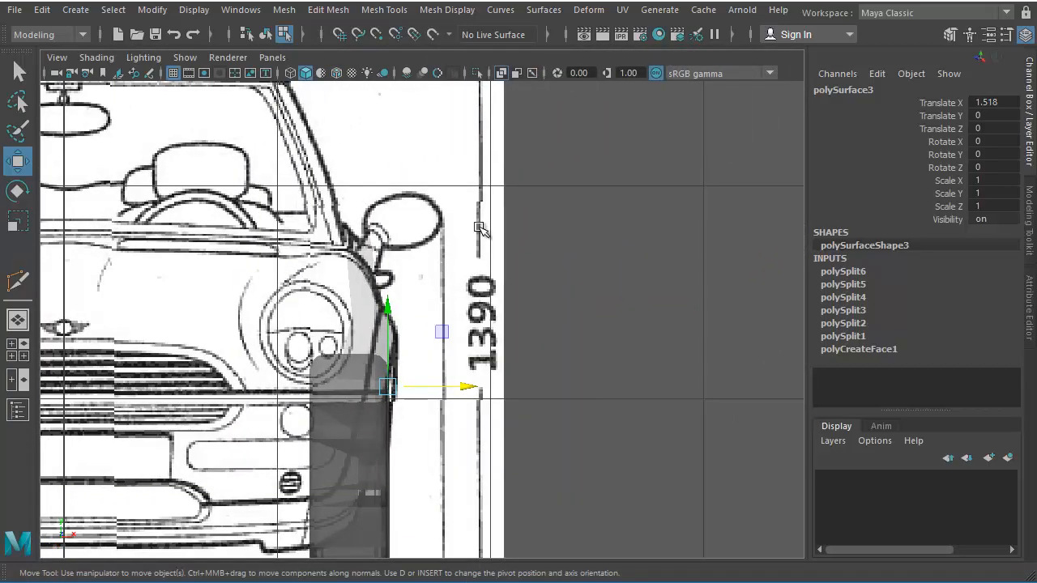
right_click_drag(479, 230, 469, 219)
right_click_drag(703, 195, 624, 196)
middle_click_drag(399, 423, 410, 429, "alt")
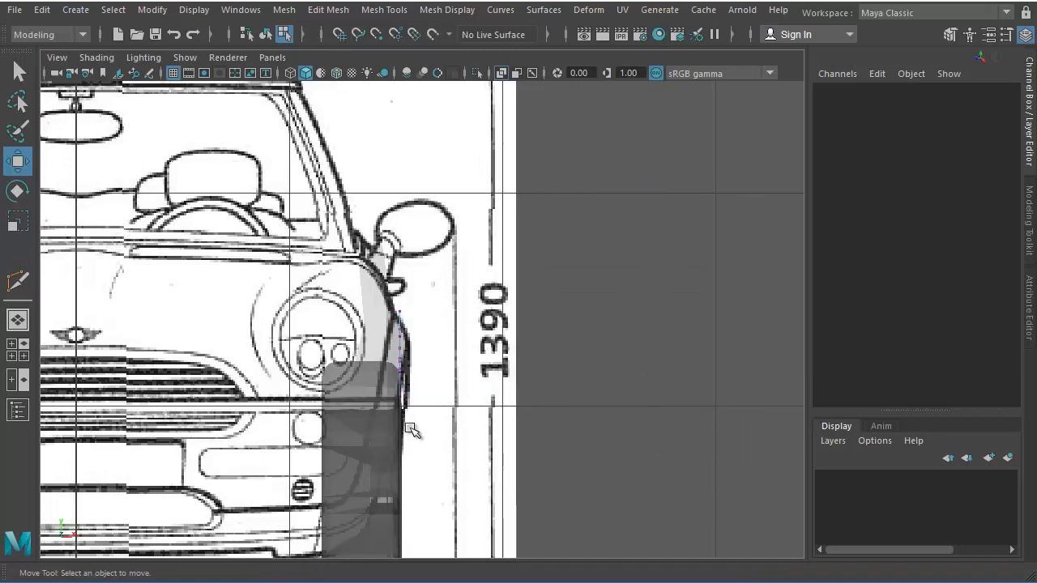
right_click_drag(411, 429, 710, 458, "alt")
key("space")
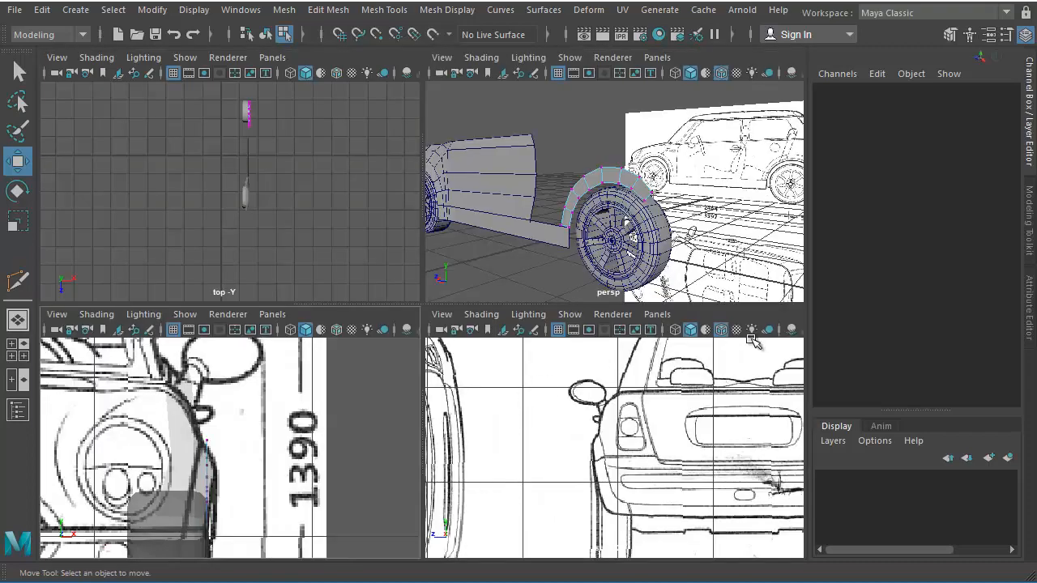
left_click_drag(638, 267, 658, 208, "alt")
left_click_drag(665, 143, 663, 143)
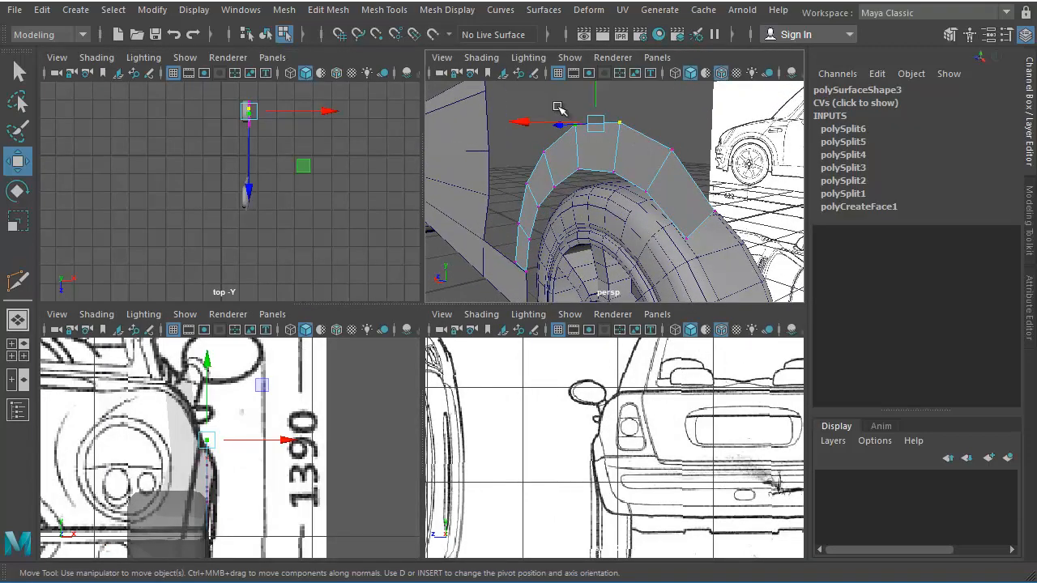
left_click_drag(250, 442, 245, 441)
Move the inner-edge vertices at the arch's crown and front shoulder outwards so the strip flares over the wheel.
left_click_drag(548, 228, 555, 204, "alt")
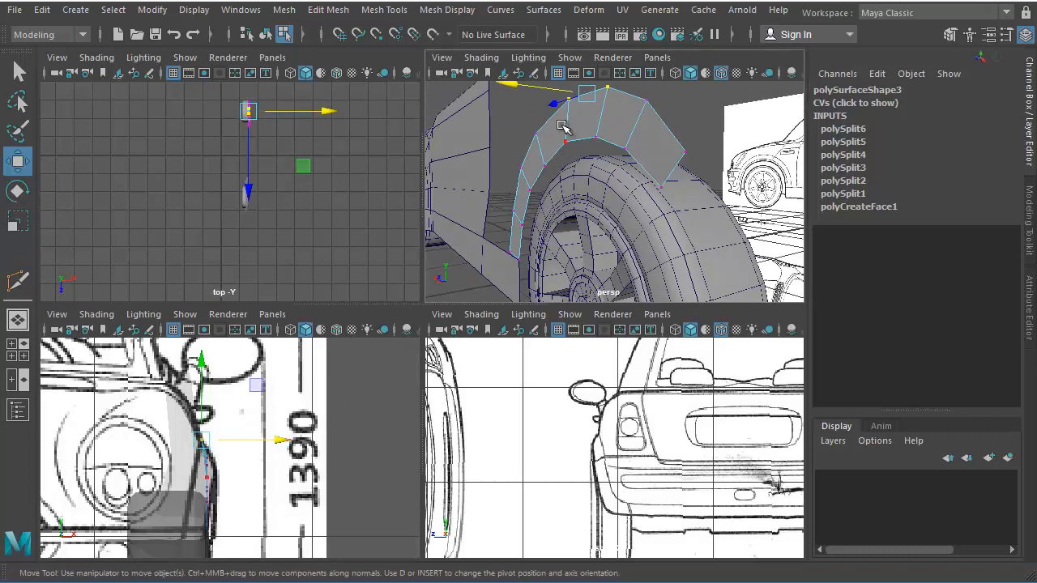
left_click_drag(623, 160, 620, 160)
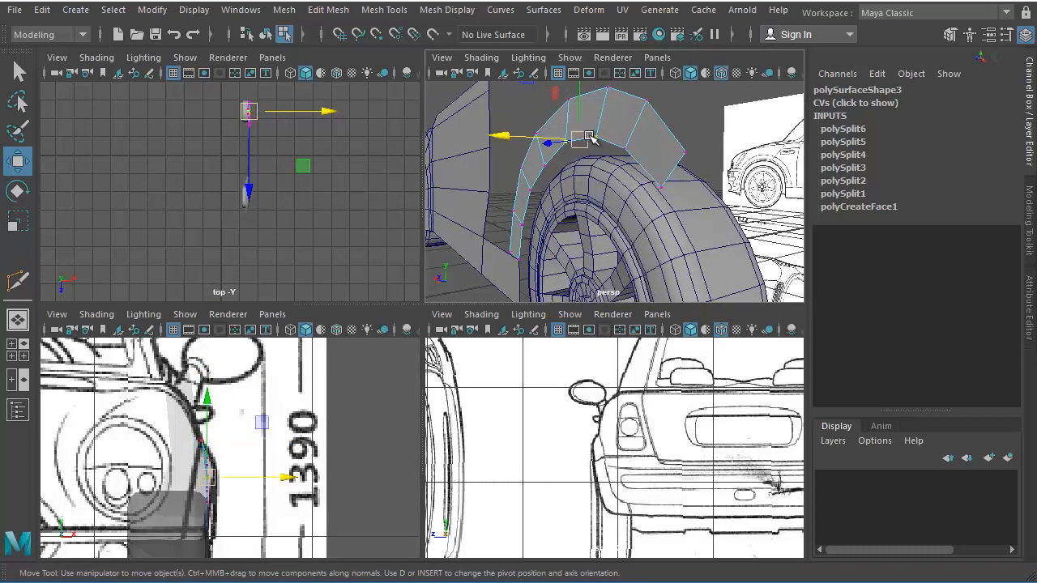
left_click_drag(284, 478, 290, 478)
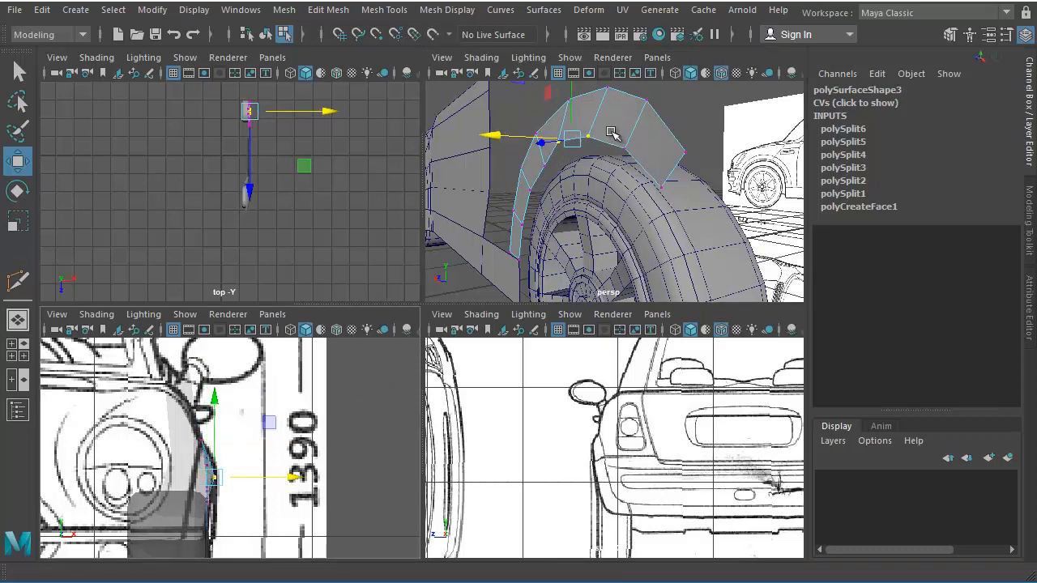
left_click_drag(612, 134, 556, 192)
left_click_drag(473, 181, 462, 183)
left_click_drag(618, 217, 588, 208, "alt")
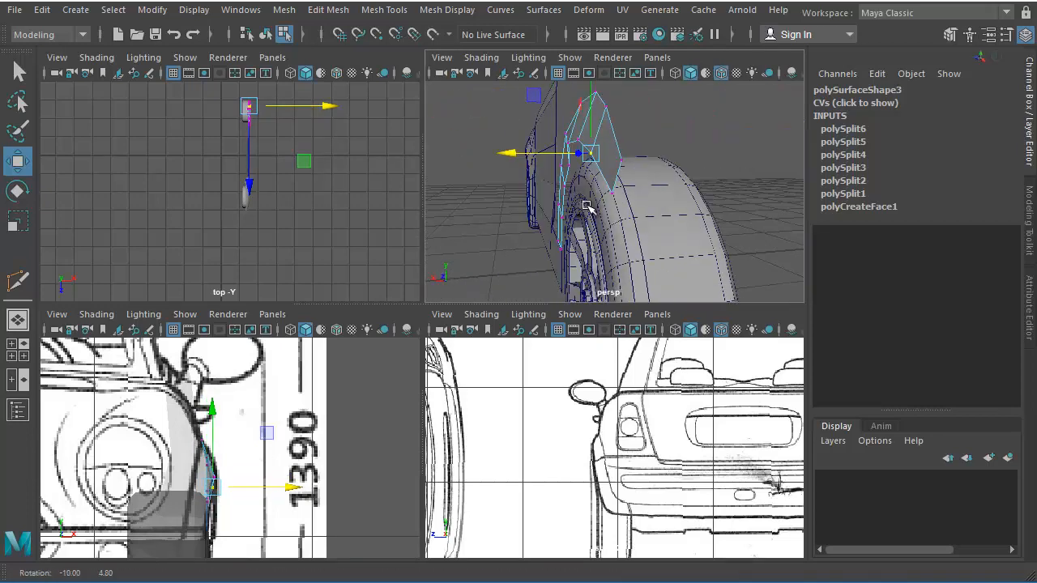
left_click_drag(548, 156, 542, 156)
Adjust the sideways position of the vertices down the arch's front leg and of the upper rear outer vertex.
left_click_drag(545, 159, 578, 132, "alt")
left_click(640, 143)
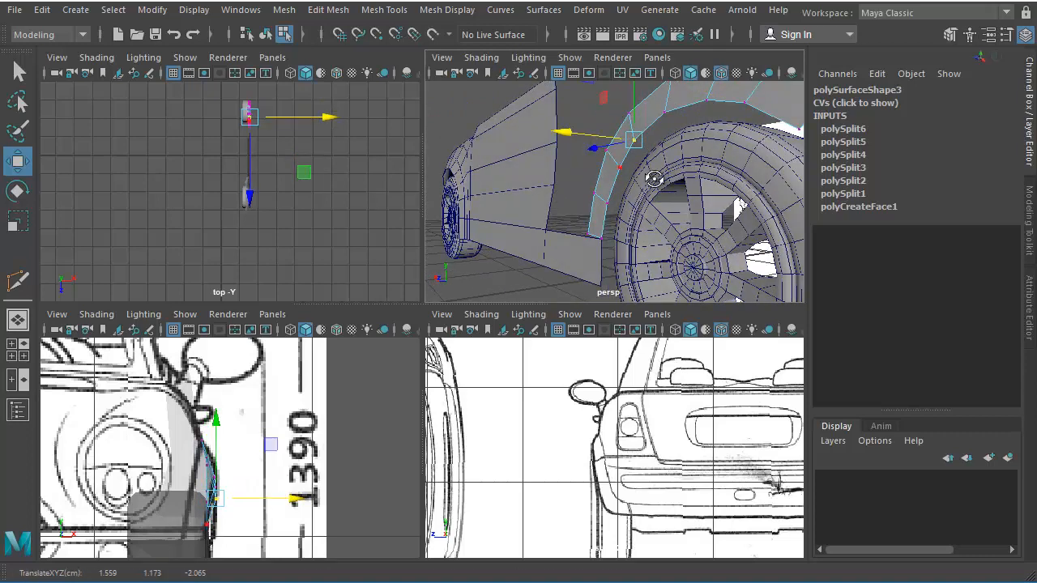
left_click_drag(656, 180, 609, 186, "alt")
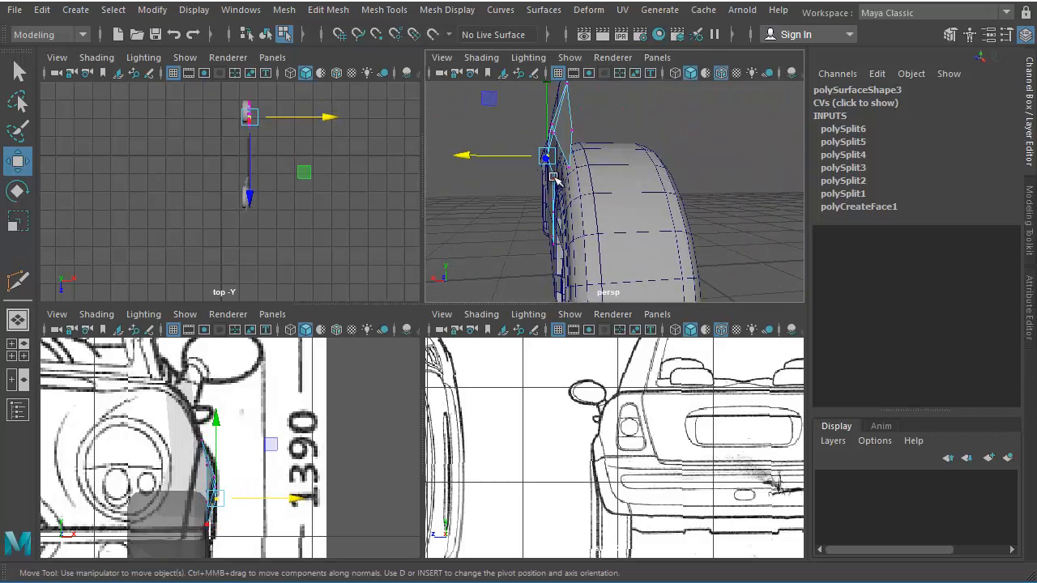
left_click_drag(563, 182, 535, 164, "alt")
left_click(583, 166)
left_click(573, 200)
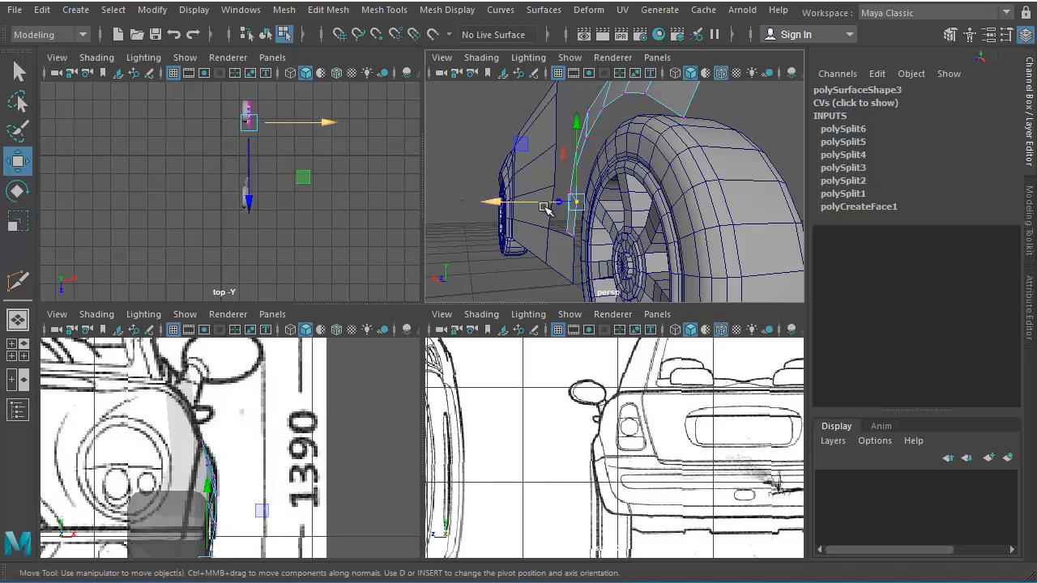
left_click_drag(522, 203, 485, 183)
left_click(506, 202)
left_click(512, 177)
left_click(501, 131)
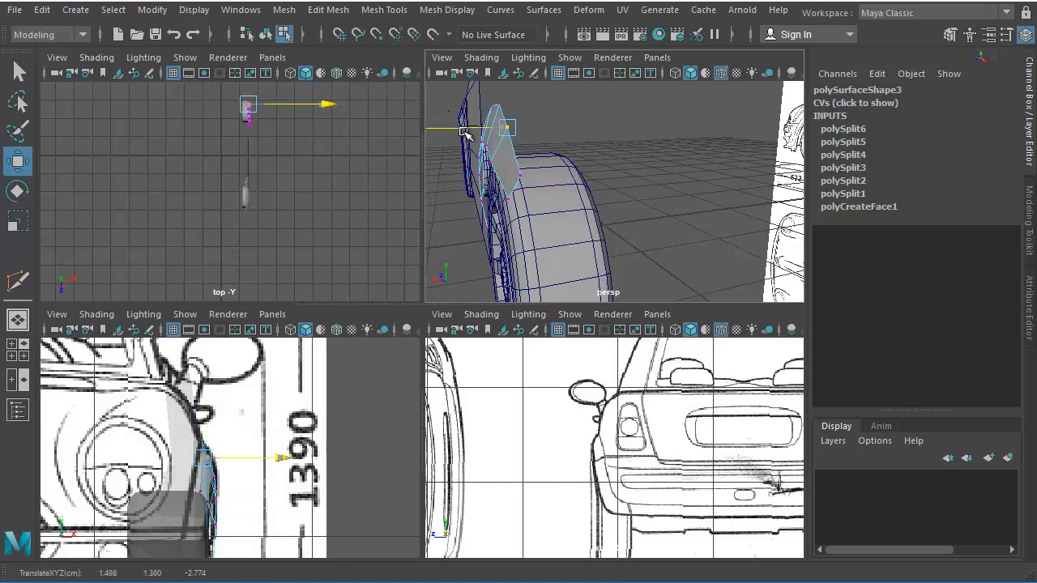
Even out the sideways curve of the arch's front-half vertices along the wheel, and return the strip to object mode.
left_click_drag(465, 135, 713, 158, "alt")
middle_click_drag(713, 158, 631, 147, "alt")
left_click_drag(631, 146, 656, 225, "alt")
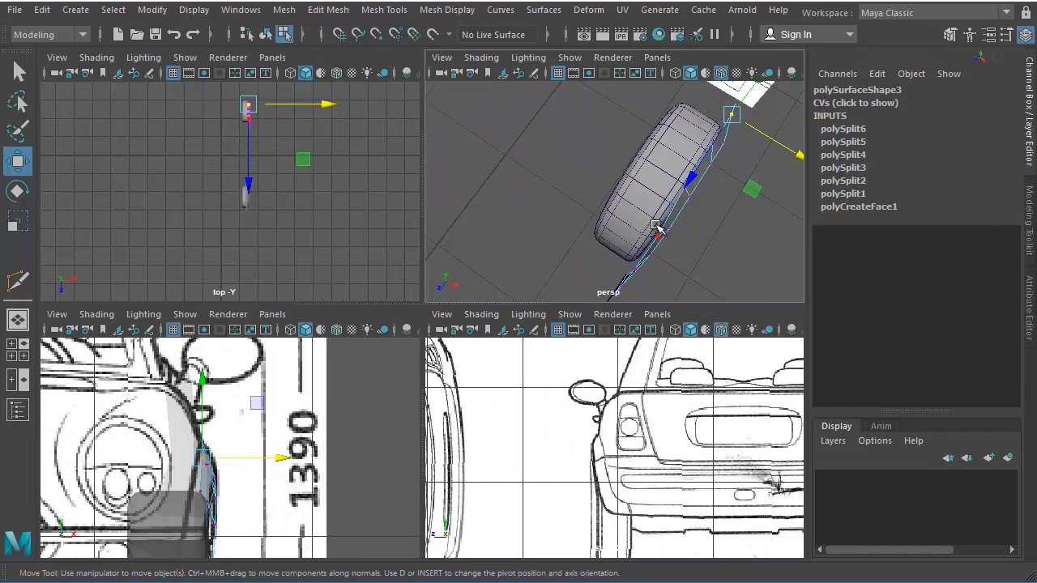
left_click(656, 241)
left_click_drag(686, 258, 640, 220)
left_click(633, 237)
left_click(631, 241)
left_click_drag(663, 263, 653, 71)
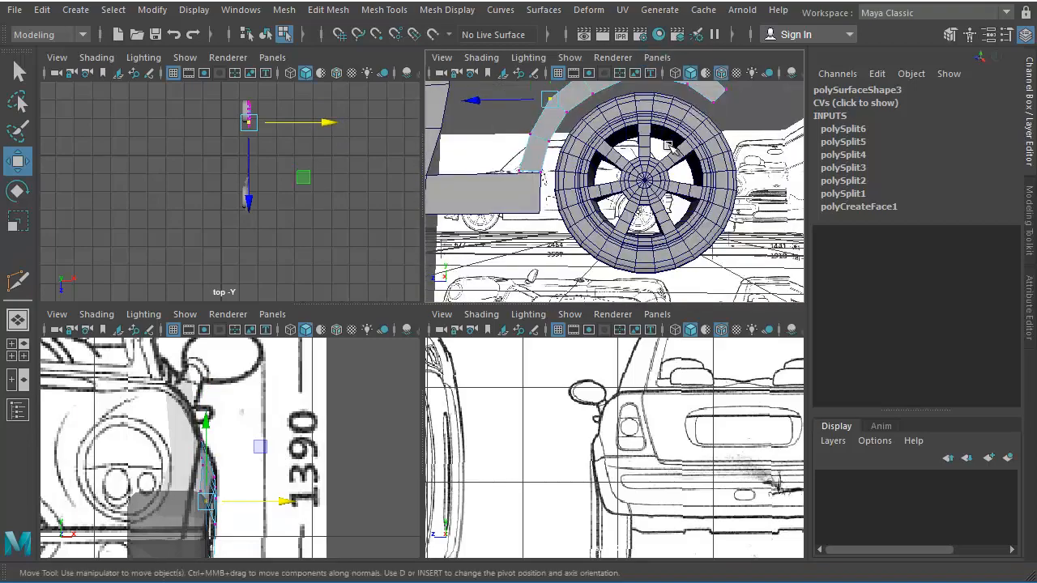
middle_click_drag(652, 78, 712, 155, "alt")
right_click_drag(711, 155, 692, 251)
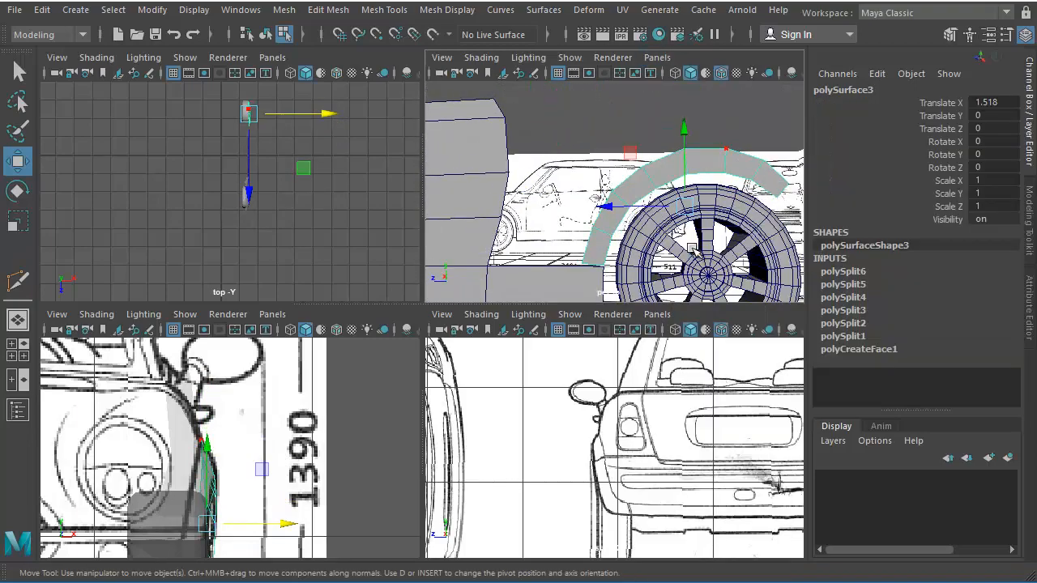
Extrude the rear arch's whole outer edge chain outwards in the side view, with a Local Translate Y of 0.21.
middle_click_drag(660, 194, 675, 228, "alt")
scroll(661, 159, "down", 3)
scroll(675, 229, "down", 1)
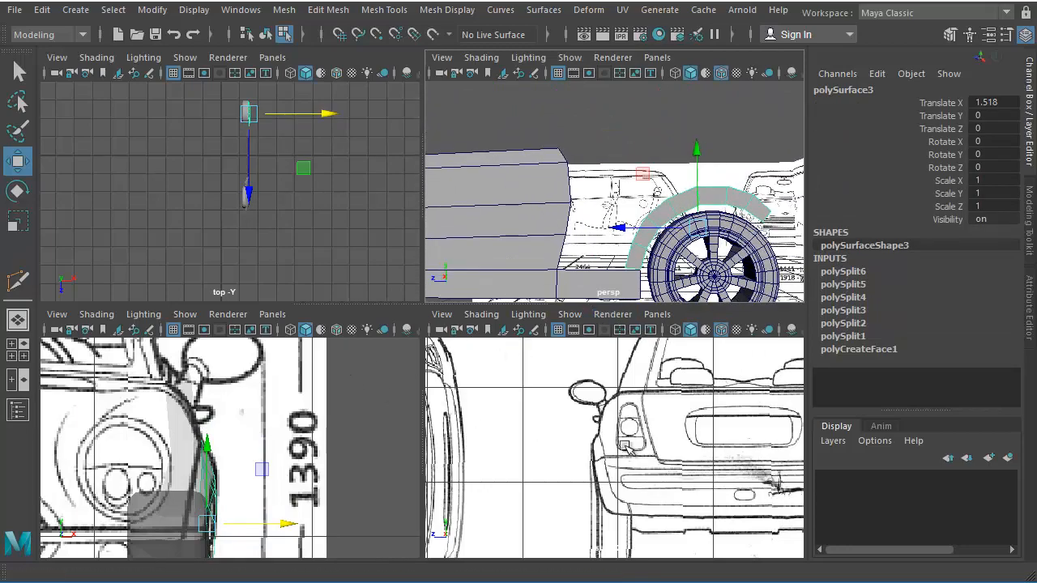
key("space")
right_click_drag(637, 430, 373, 265, "alt")
middle_click_drag(433, 261, 529, 423, "alt")
right_click_drag(571, 368, 665, 312, "alt")
middle_click_drag(438, 251, 576, 418, "alt")
right_click_drag(551, 450, 650, 416, "alt")
middle_click_drag(651, 417, 634, 290, "alt")
right_click_drag(596, 357, 640, 344, "alt")
middle_click_drag(640, 344, 646, 325, "alt")
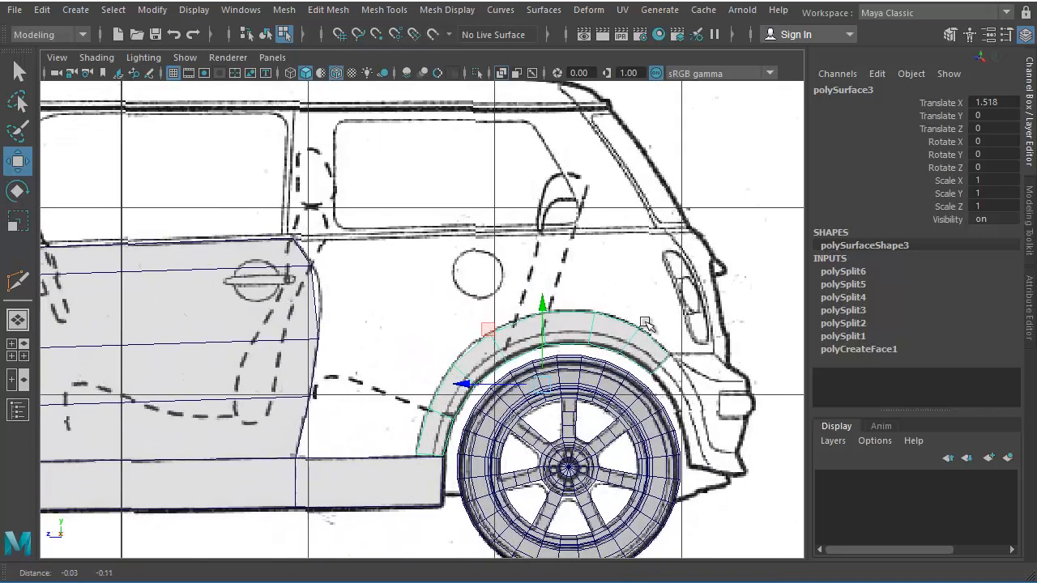
right_click_drag(648, 324, 679, 308, "alt")
middle_click_drag(667, 317, 655, 322, "alt")
right_click_drag(636, 332, 637, 280)
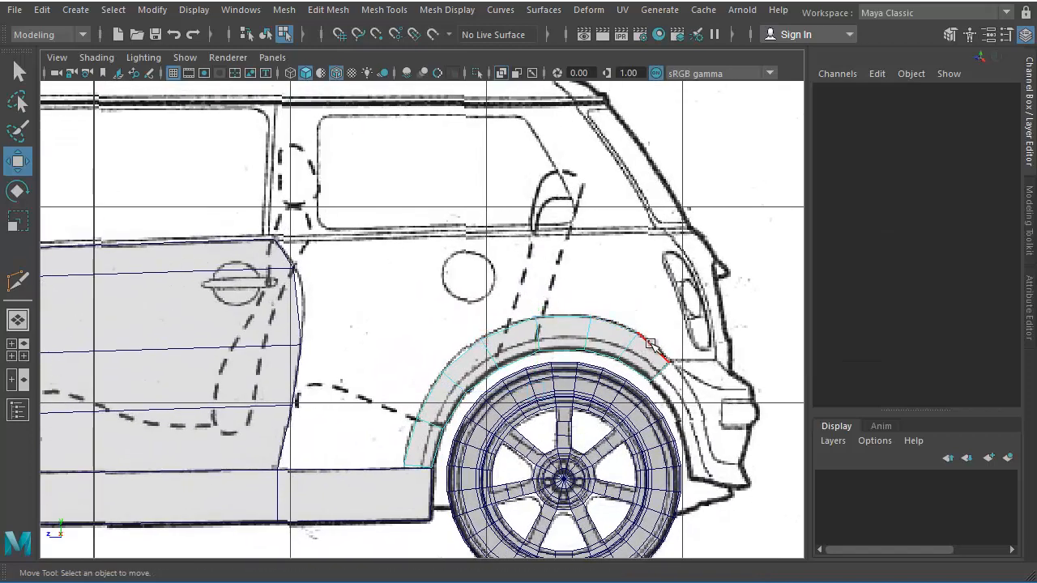
left_click(650, 343)
left_click(409, 440, "shift")
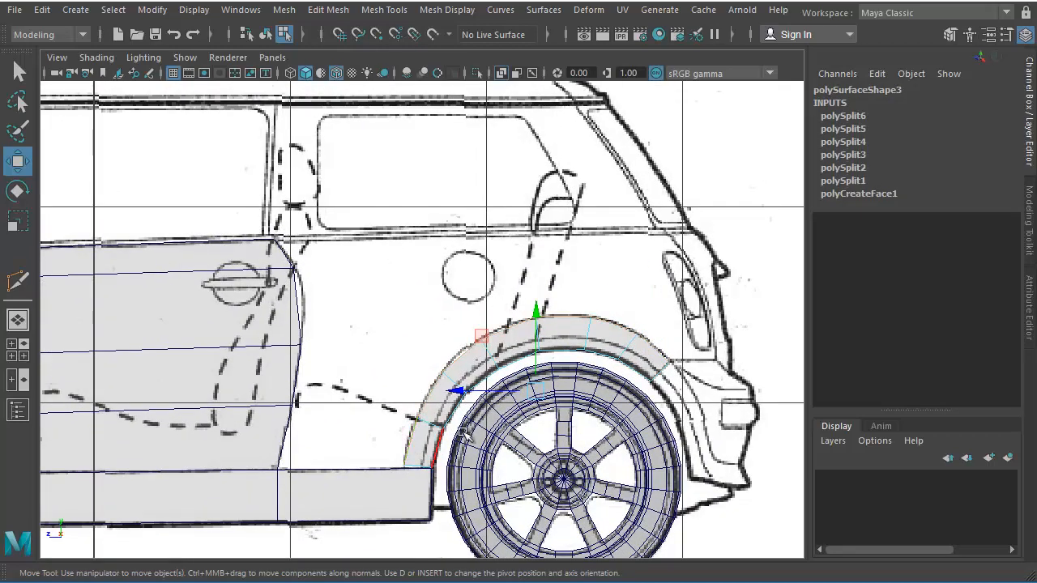
right_click_drag(572, 322, 570, 367, "shift")
middle_click_drag(545, 277, 465, 263, "alt")
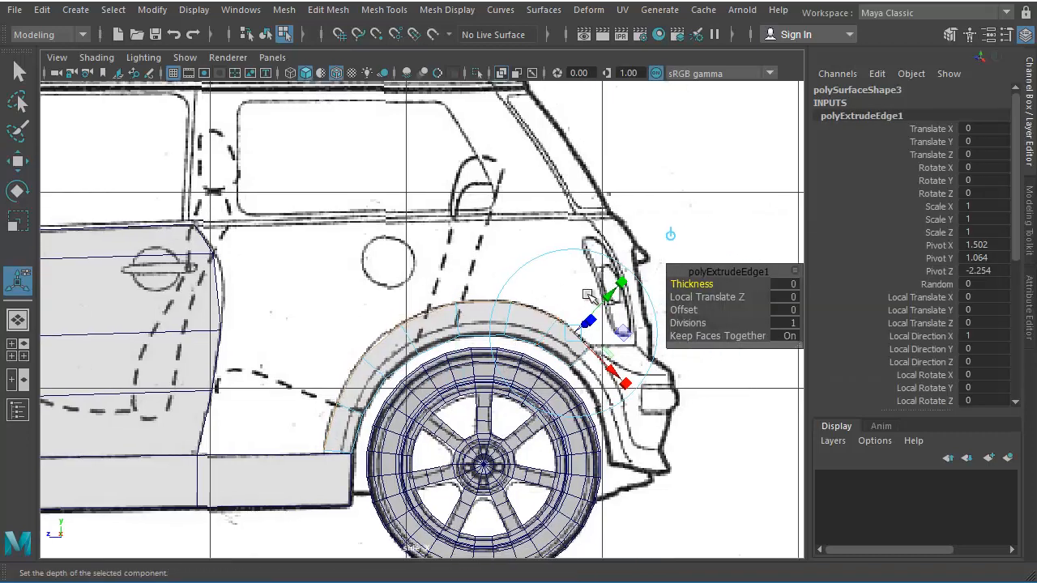
left_click_drag(605, 297, 608, 292)
left_click_drag(628, 278, 636, 269)
middle_click_drag(465, 351, 407, 341, "alt")
key("w")
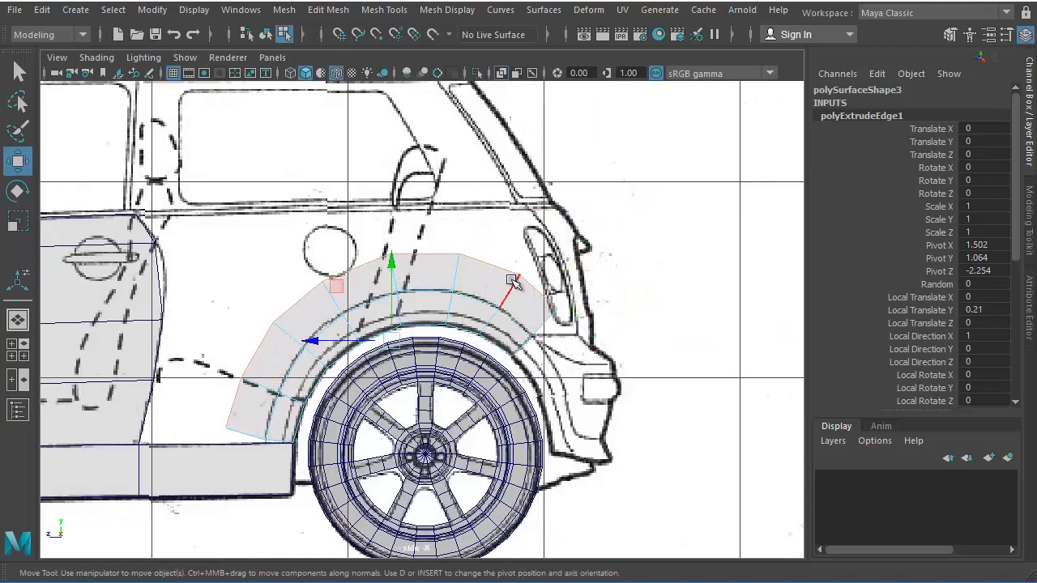
Reposition the new band's outer vertices from beside the tail light over the crown to the fuel cap, widening the band.
key("F9")
left_click_drag(570, 292, 531, 273)
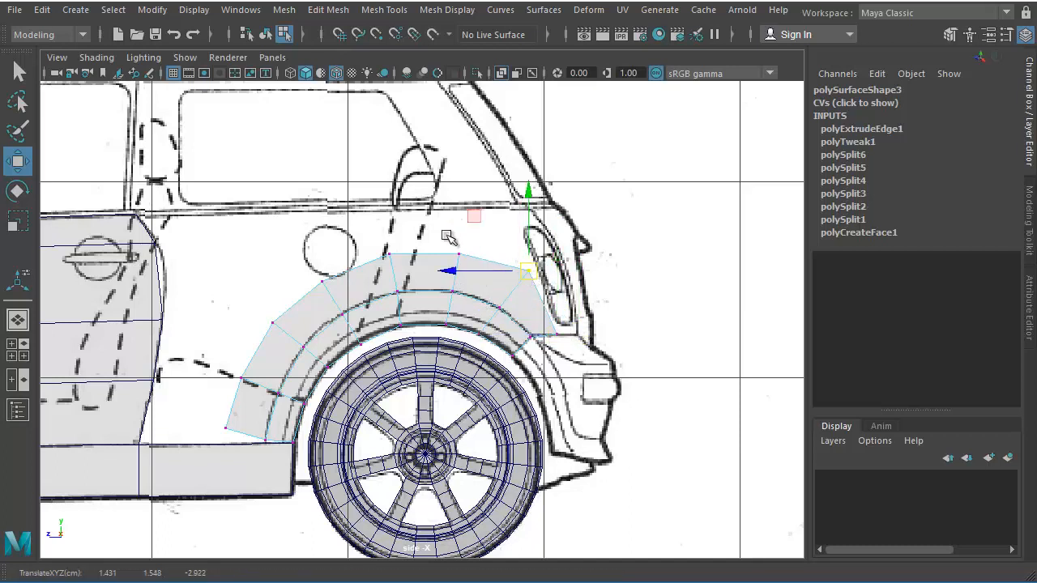
left_click(458, 255)
mouse_move(459, 257)
left_mouse_down()
mouse_move(454, 246)
mouse_move(463, 254)
left_mouse_up()
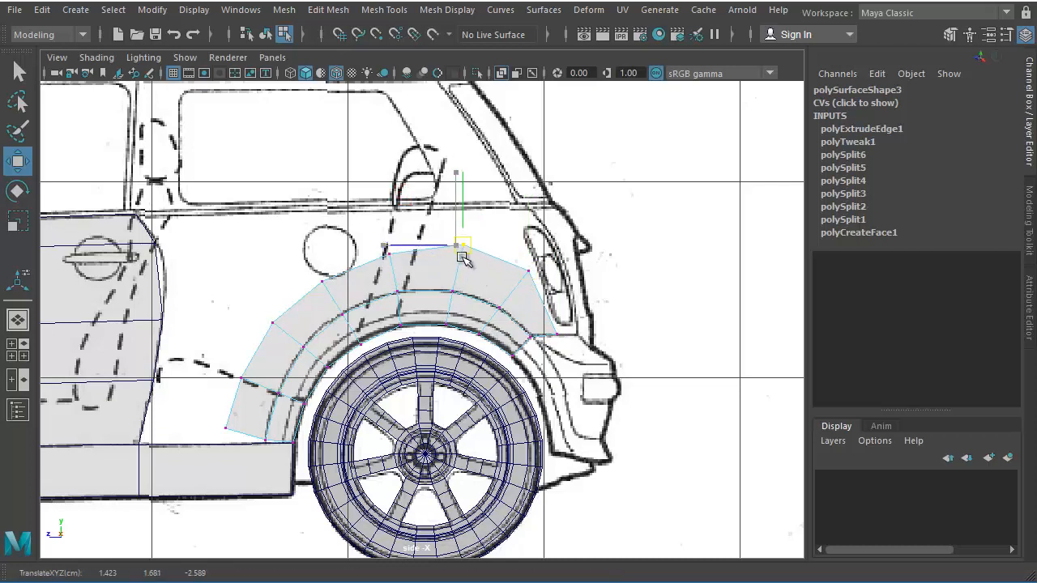
left_click(389, 253)
left_click_drag(392, 253, 391, 245)
left_click(322, 281)
left_click_drag(319, 286, 299, 273)
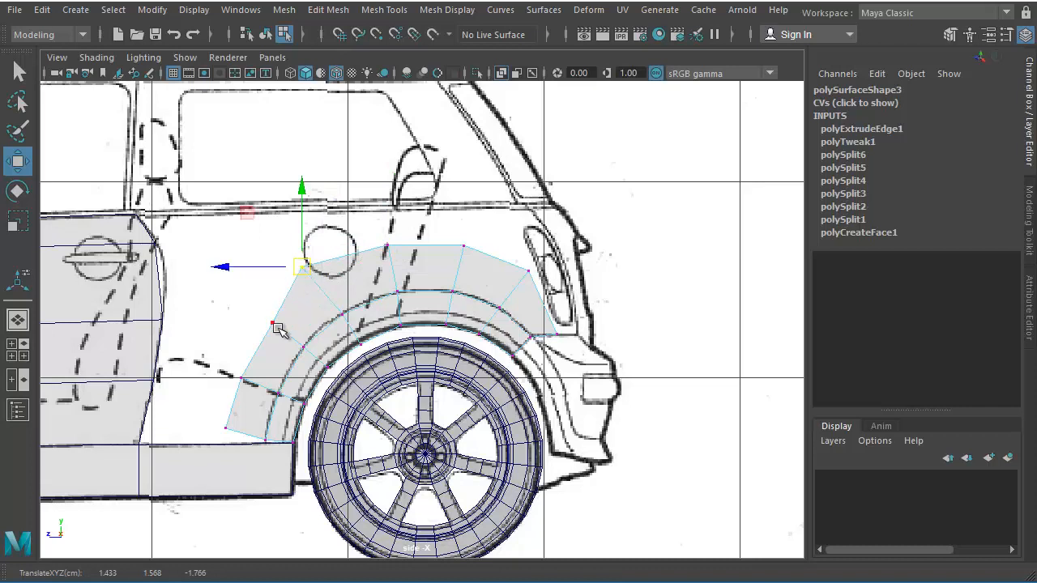
Spread the band's front outer vertices towards the door and set the lowest one on the sill's top edge.
left_click(273, 323)
left_click_drag(274, 325, 251, 325)
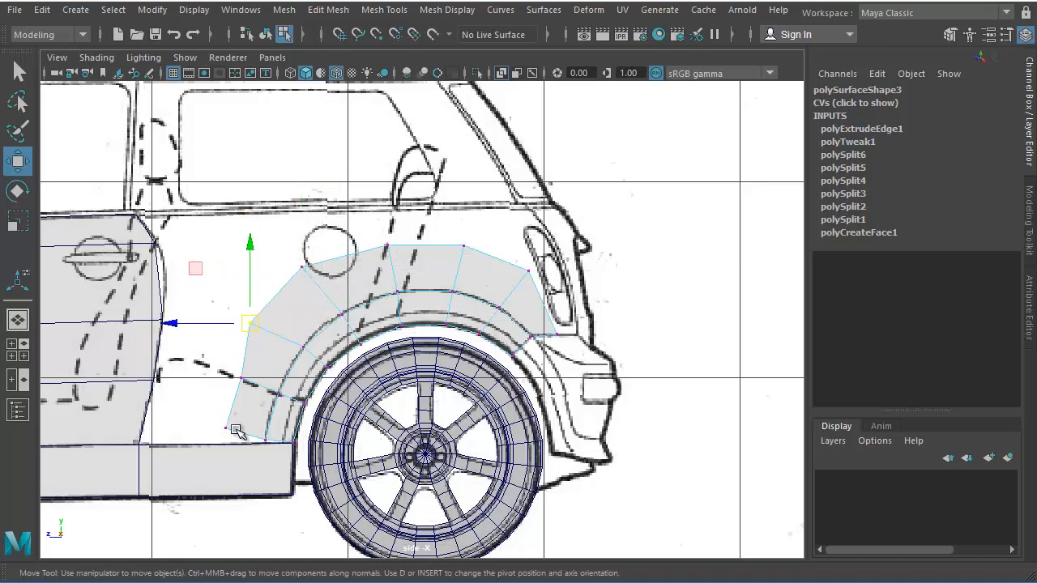
left_click(217, 430)
left_click_drag(215, 430, 207, 448)
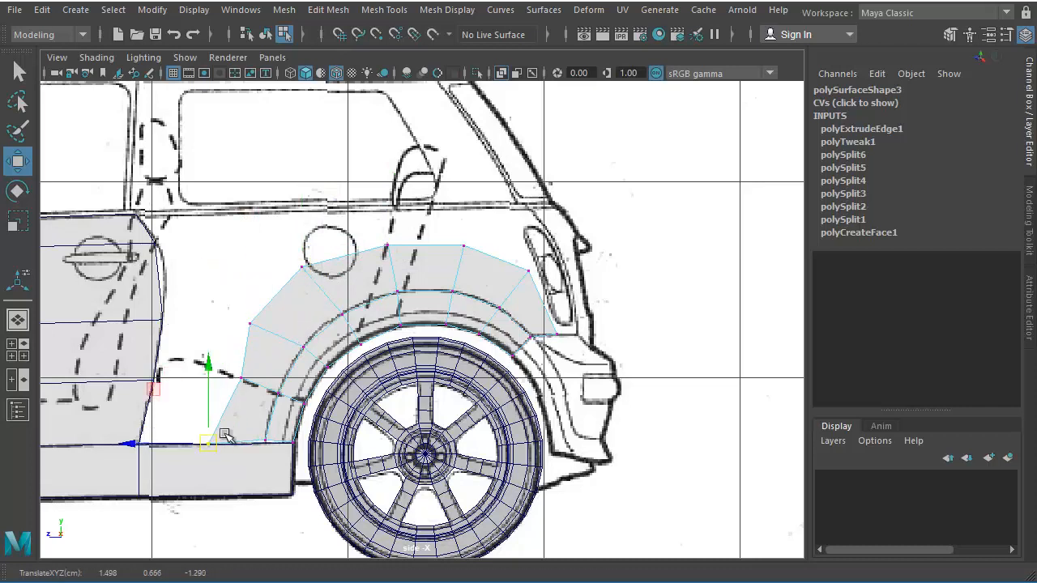
left_click(241, 378)
left_click_drag(241, 378, 252, 316)
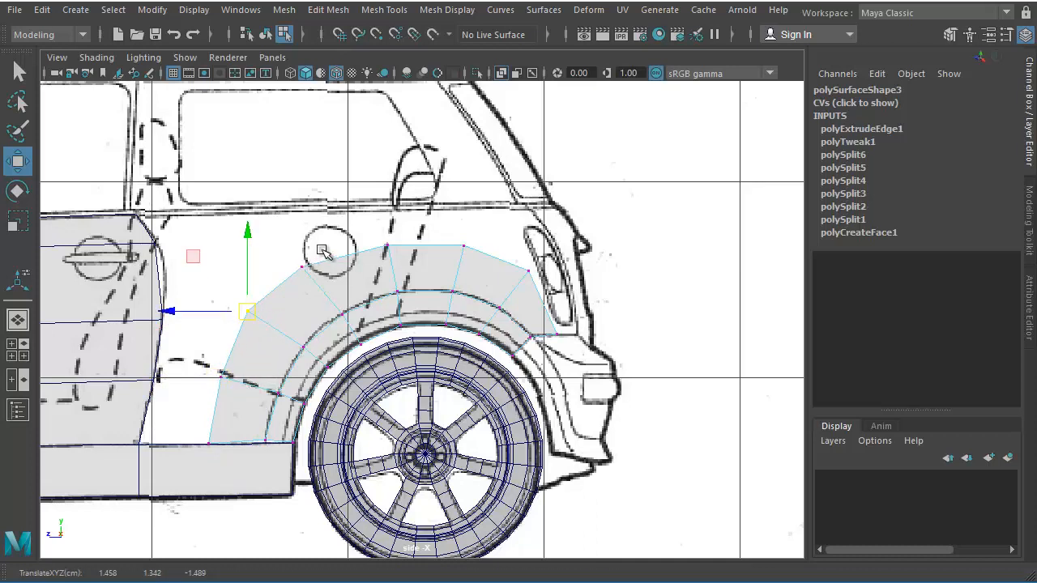
Raise the band's outer vertices beside the fuel cap and over the crown to smooth its upper outline.
left_click(303, 268)
left_click_drag(303, 268, 300, 257)
left_click(382, 252)
left_click_drag(387, 246, 389, 241)
left_click(464, 234)
left_click_drag(463, 234, 466, 230)
Extrude the band's front outer edges, from the sill up to the fuel cap, towards the door with a Local Translate Y of 0.299.
left_click(257, 316)
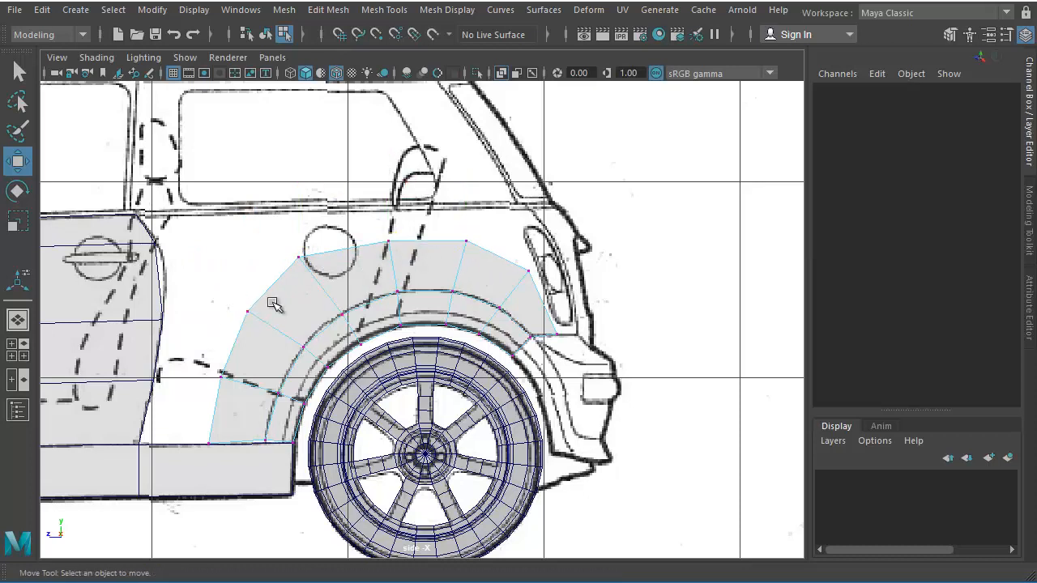
left_click(435, 267)
left_click(212, 411)
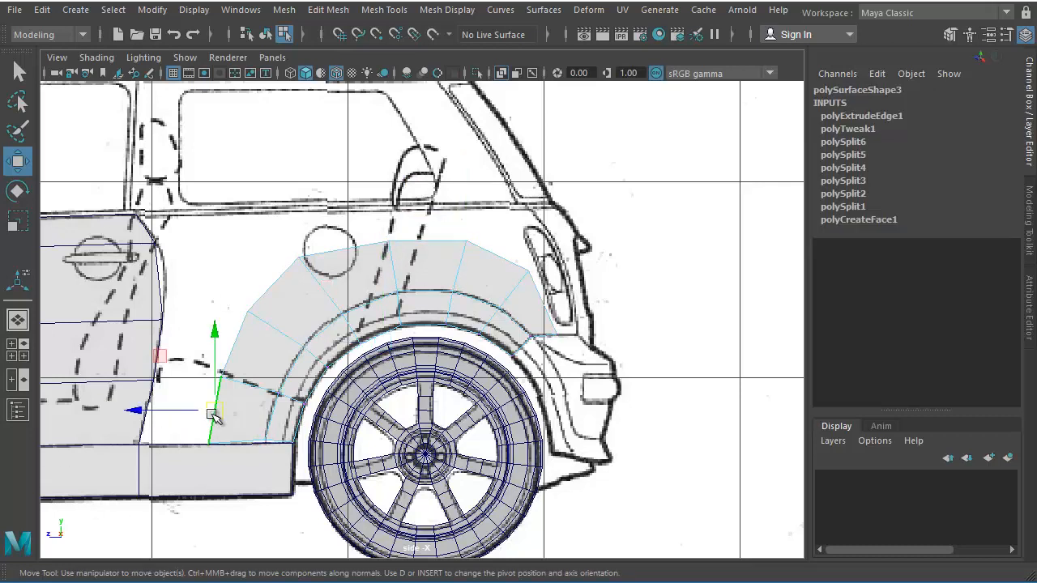
left_click(282, 277, "shift")
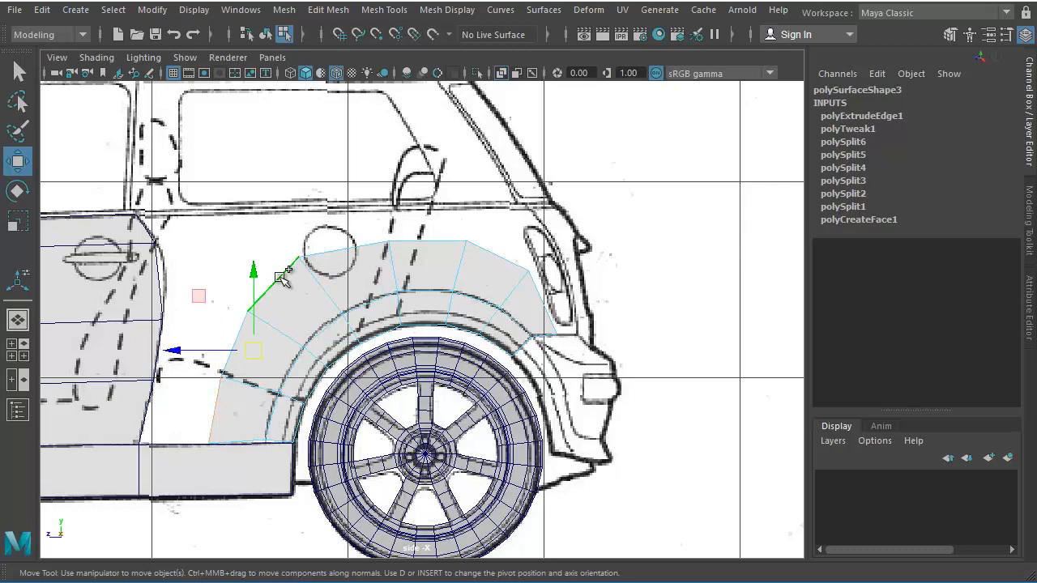
right_click_drag(287, 273, 271, 322, "shift")
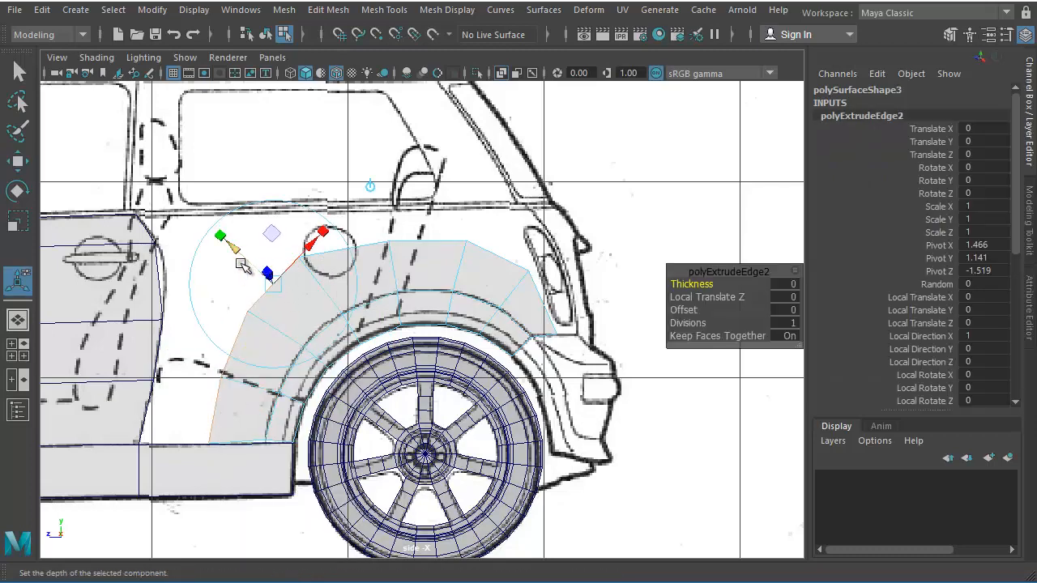
left_click_drag(242, 268, 185, 243)
key("q")
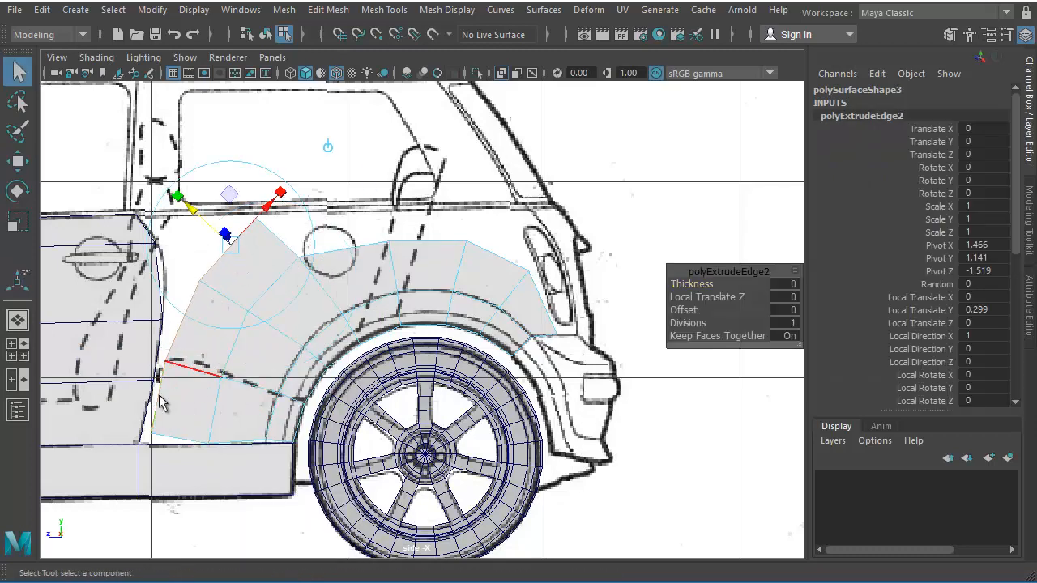
In the side view, move the extruded strip's lowest front vertex to the door's lower rear corner and shift the two above towards the door.
left_click(130, 442)
key("w")
mouse_move(151, 438)
left_mouse_down()
mouse_move(132, 447)
mouse_move(150, 444)
mouse_move(140, 443)
left_mouse_up()
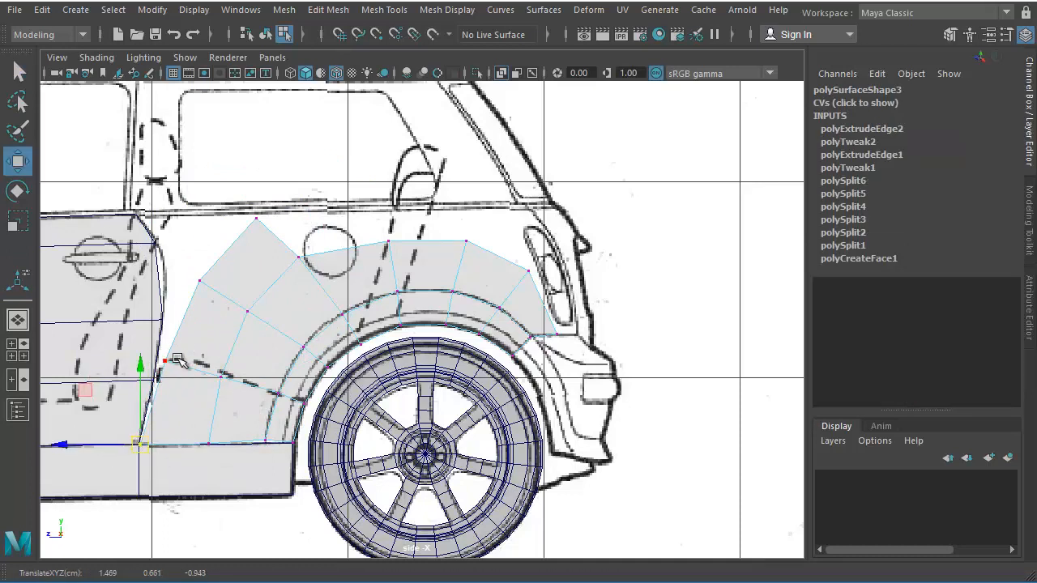
left_click_drag(179, 347, 158, 359)
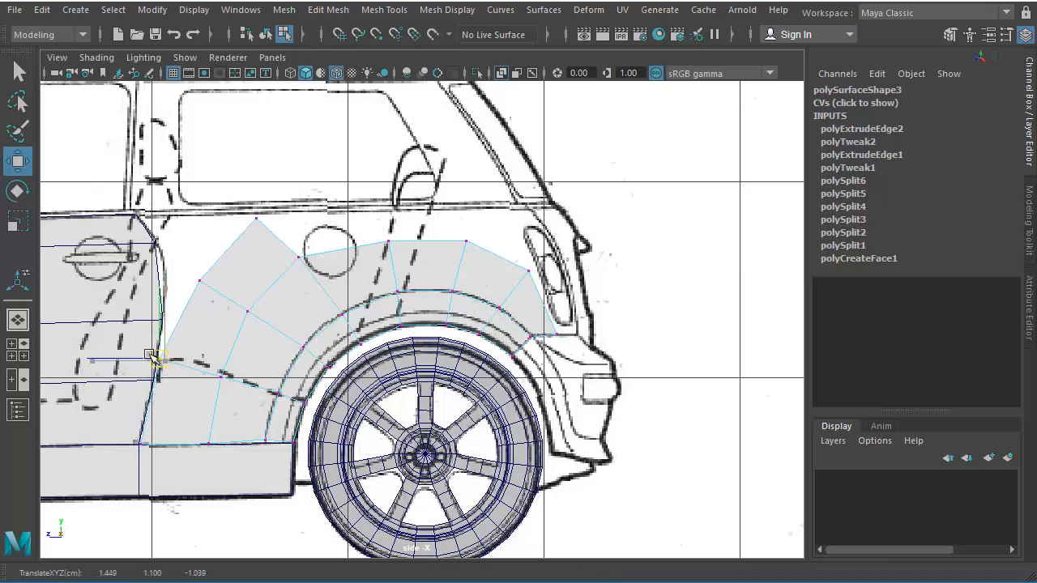
left_click(199, 281)
mouse_move(199, 282)
left_mouse_down()
mouse_move(172, 272)
mouse_move(204, 290)
left_mouse_up()
left_click(158, 359)
left_click_drag(158, 359, 161, 389)
Point-snap the strip's two lowest front vertices onto the matching vertices of the door's rear edge.
key("space")
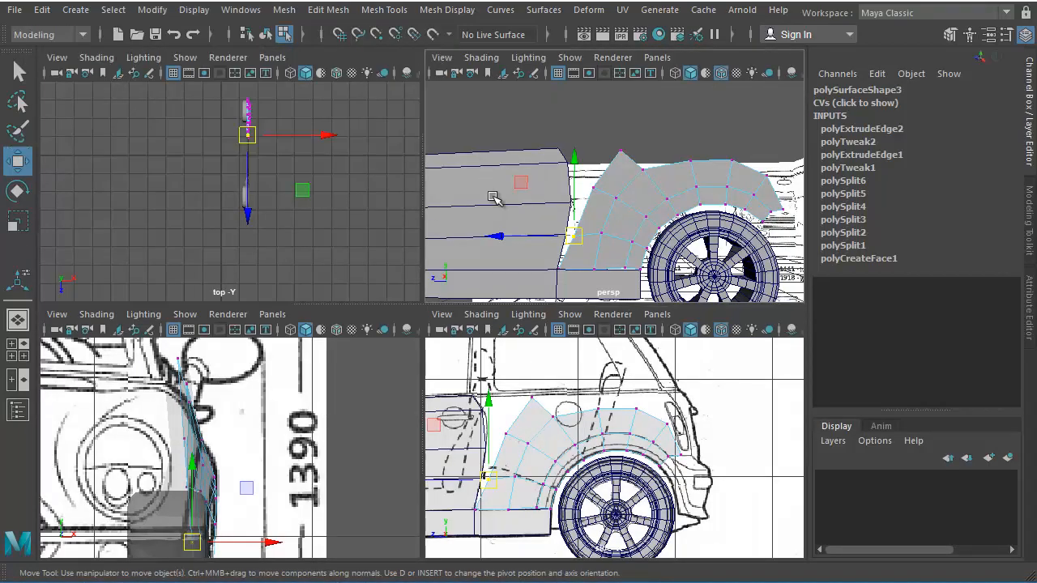
key("space")
left_click_drag(447, 412, 374, 465, "alt")
right_click_drag(374, 465, 387, 463, "alt")
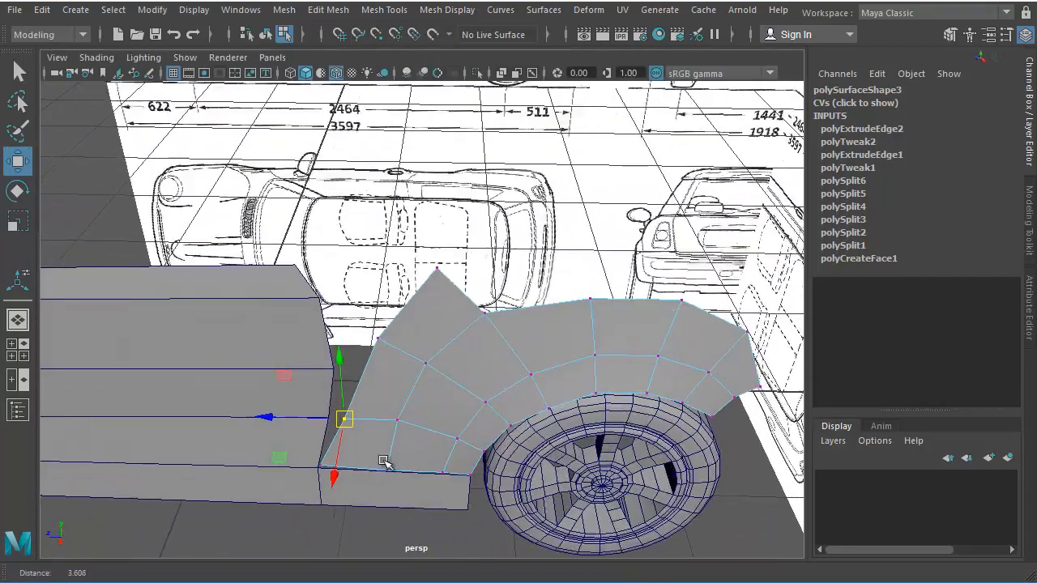
middle_click_drag(386, 462, 449, 427, "alt")
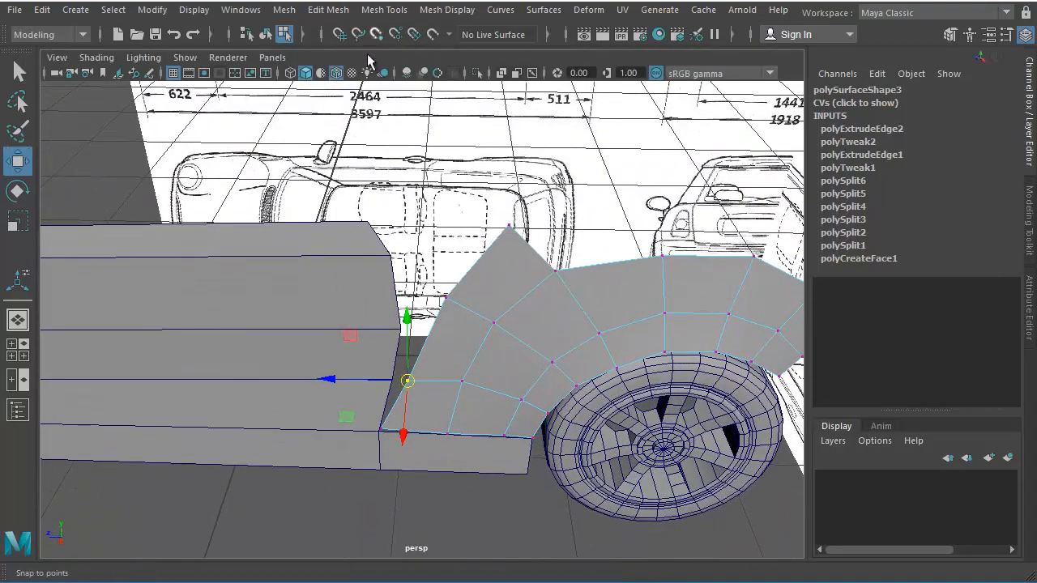
key("v")
left_click_drag(408, 381, 389, 392)
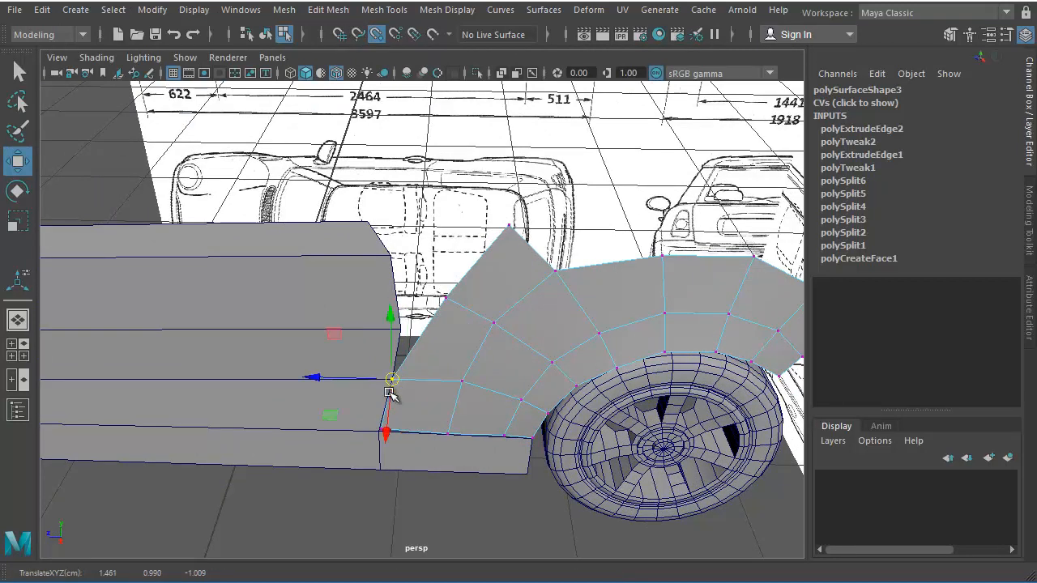
left_click(401, 512)
left_click(384, 429)
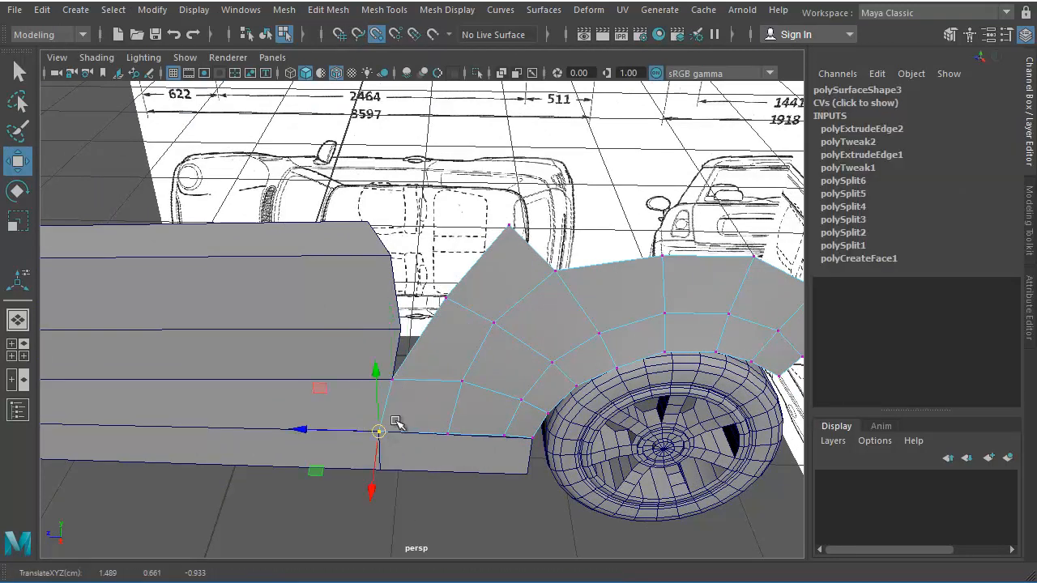
Snap the strip's two upper front vertices onto the matching vertices higher up the door's rear edge.
left_click(447, 299)
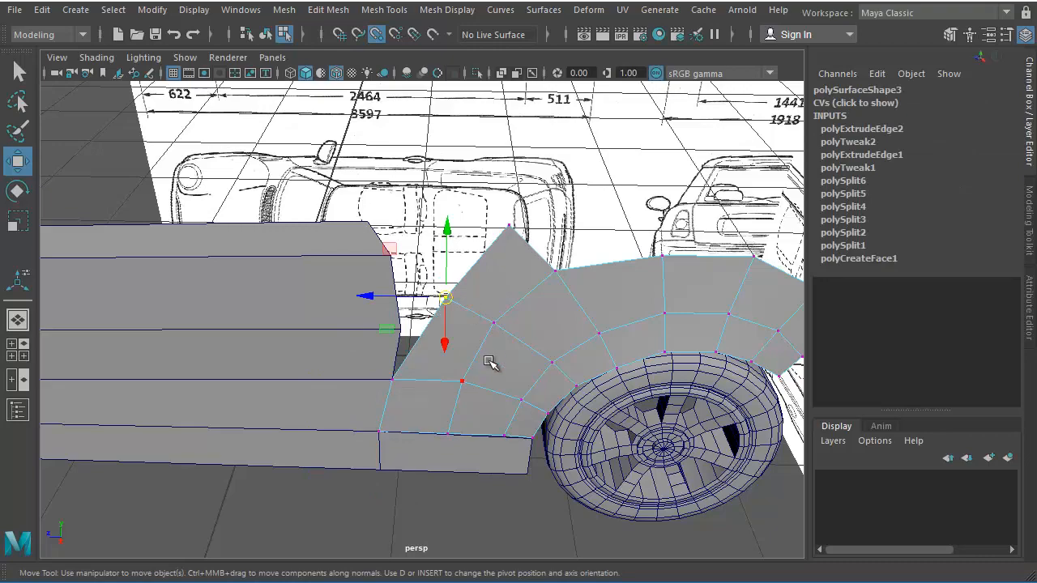
mouse_move(489, 363)
left_mouse_down("alt")
mouse_move(491, 416)
mouse_move(486, 381)
left_mouse_up("alt")
left_click_drag(465, 342, 431, 366)
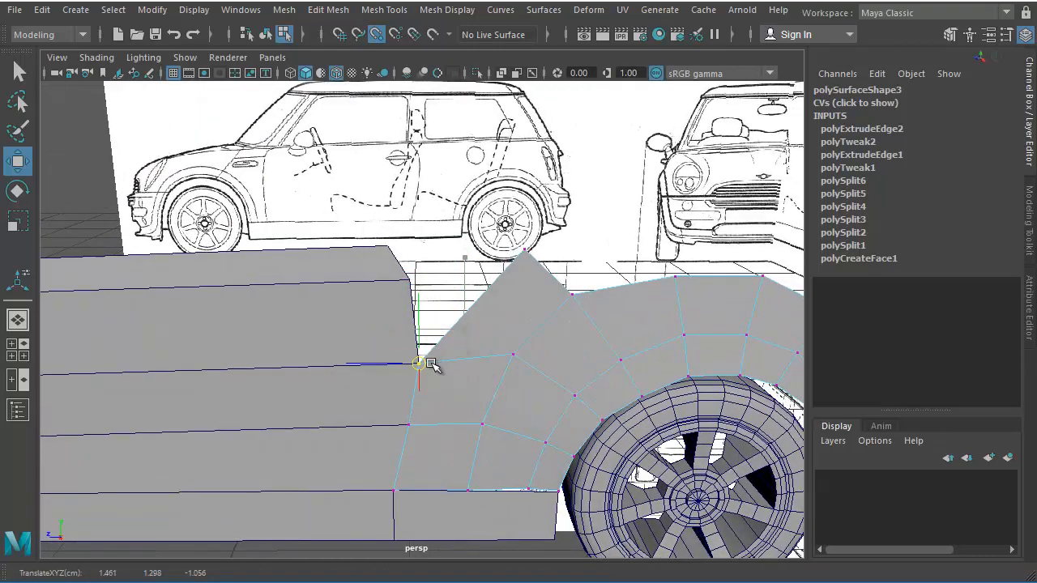
left_click(523, 251)
left_click_drag(524, 251, 402, 293)
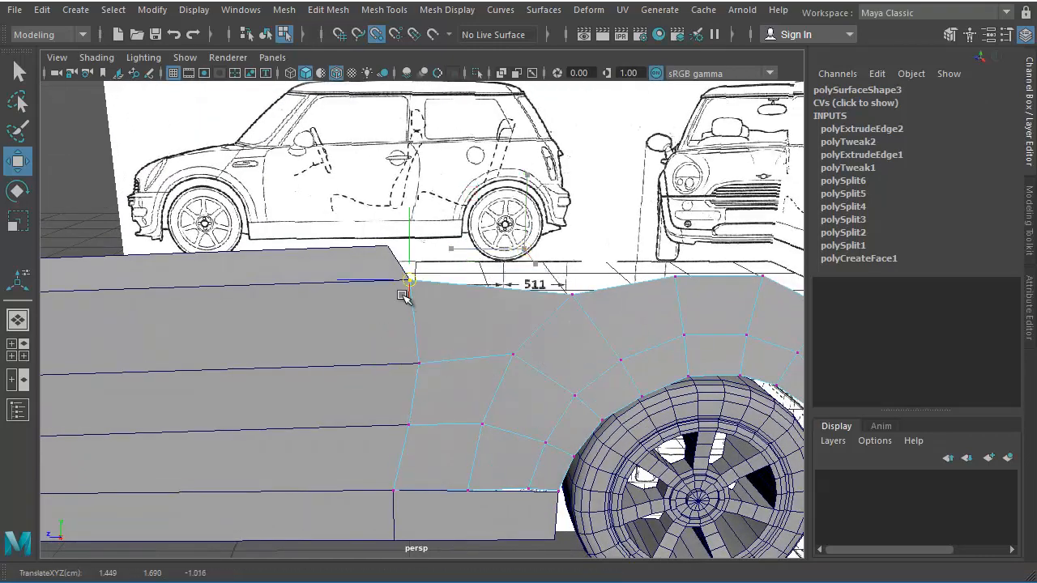
Lower the panel's two inner vertices behind the door and slightly raise the upper vertex beside the fuel cap to even out the faces.
middle_click_drag(546, 377, 503, 355, "alt")
left_click_drag(432, 357, 438, 359)
key("space")
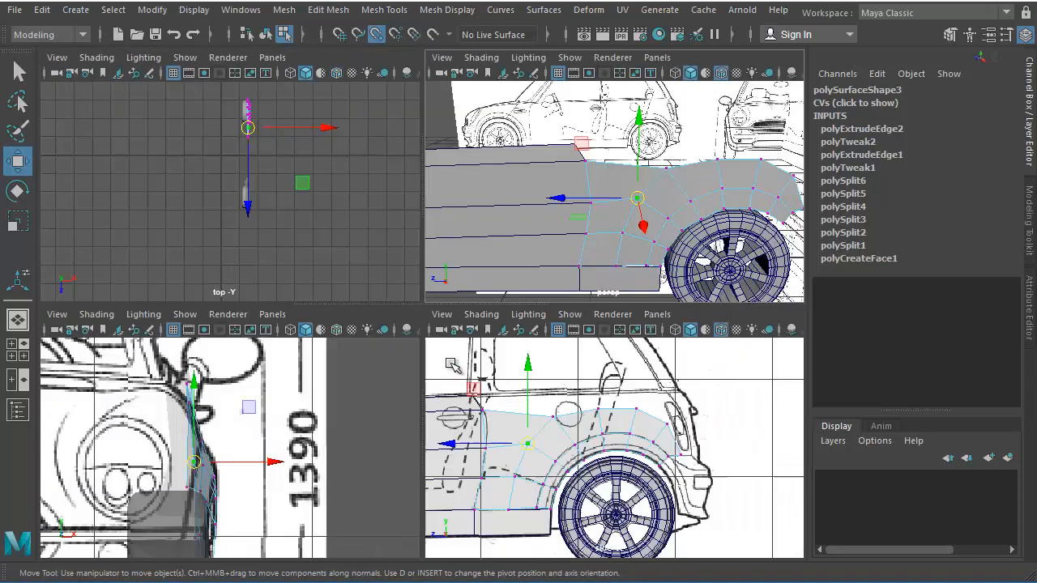
key("space")
left_click_drag(248, 311, 245, 316)
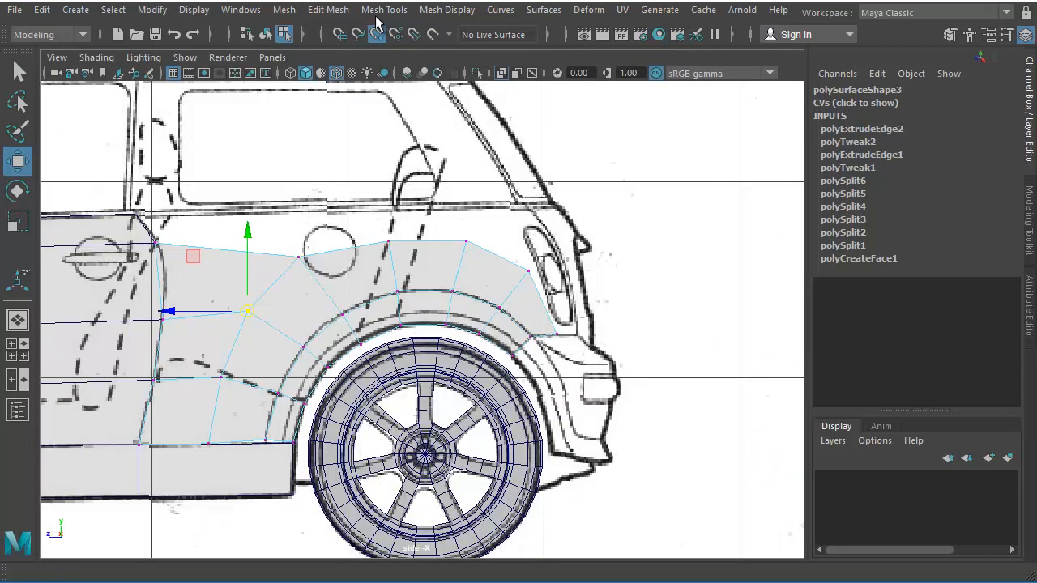
left_click_drag(248, 315, 216, 382)
left_click(221, 381)
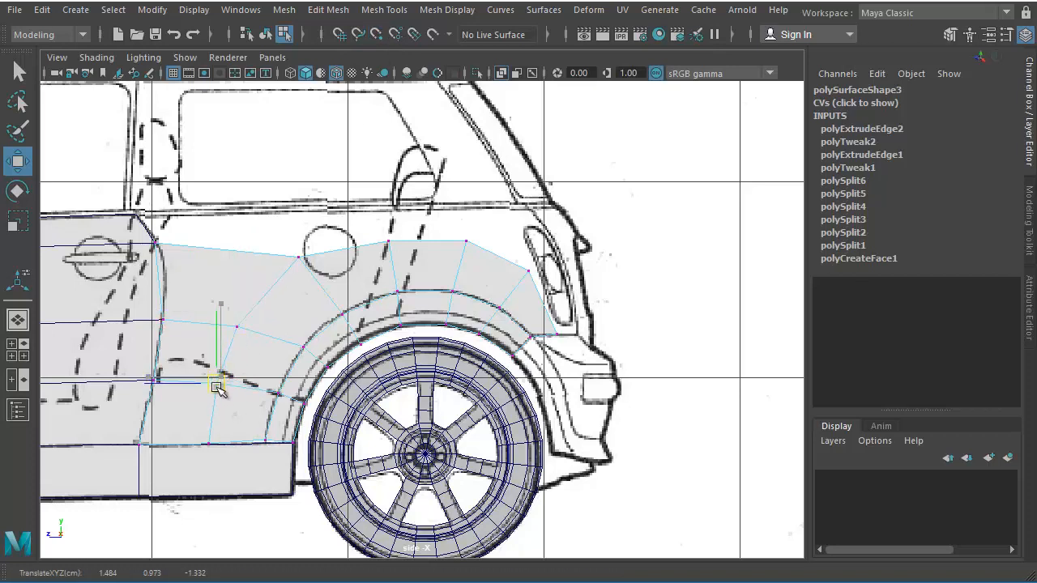
middle_click_drag(321, 288, 402, 390, "alt")
left_click_drag(379, 379, 383, 380)
left_click_drag(380, 360, 377, 353)
Extrude the panel's upper edges from the door to the tail light and raise the new edges towards the window line.
key("space")
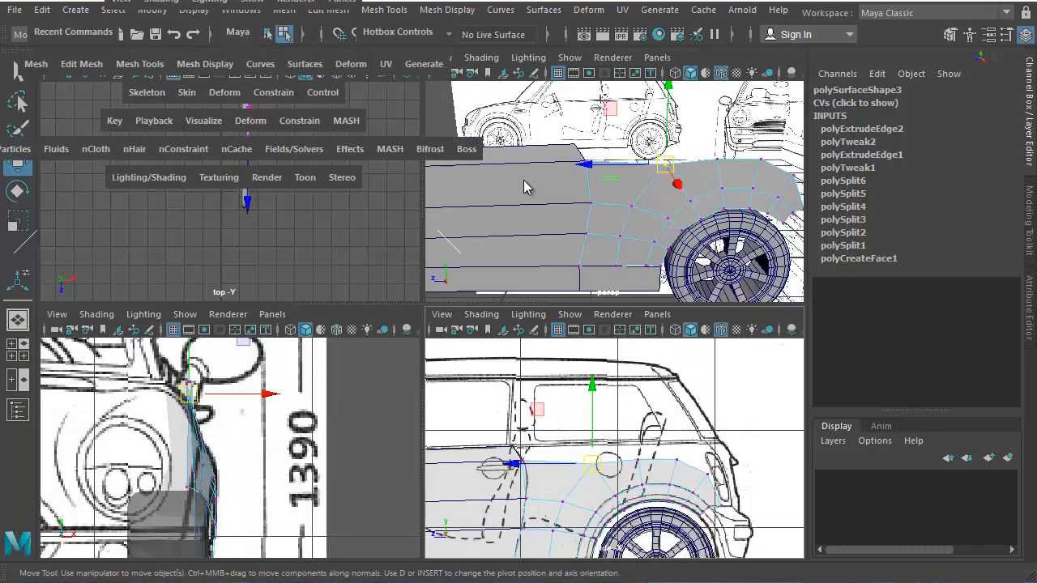
key("space")
right_click_drag(590, 266, 695, 299, "alt")
middle_click_drag(695, 300, 646, 303, "alt")
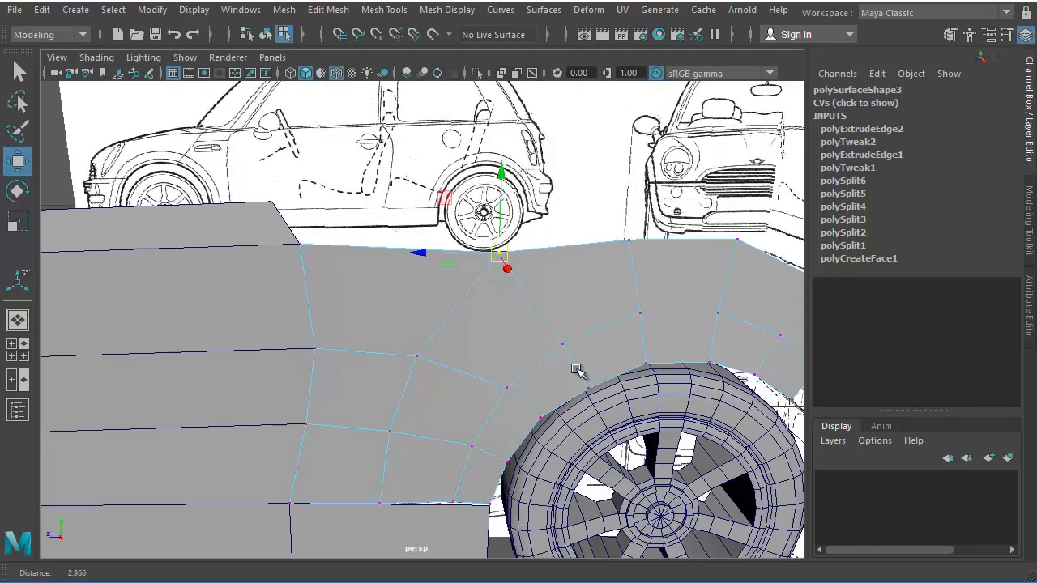
left_click_drag(645, 302, 544, 384, "alt")
right_click_drag(389, 351, 378, 308)
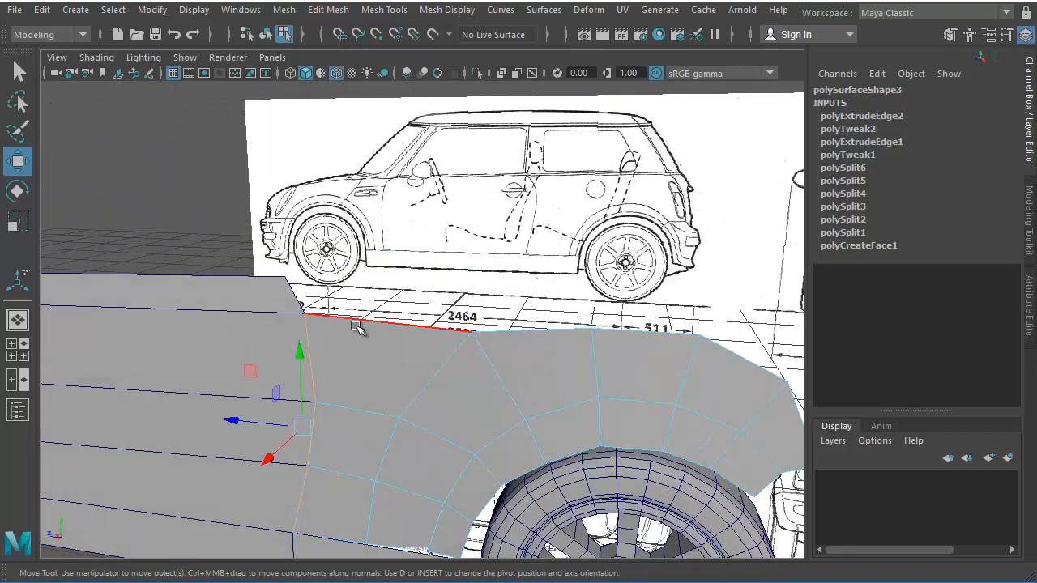
left_click(357, 320)
left_click(568, 333, "shift")
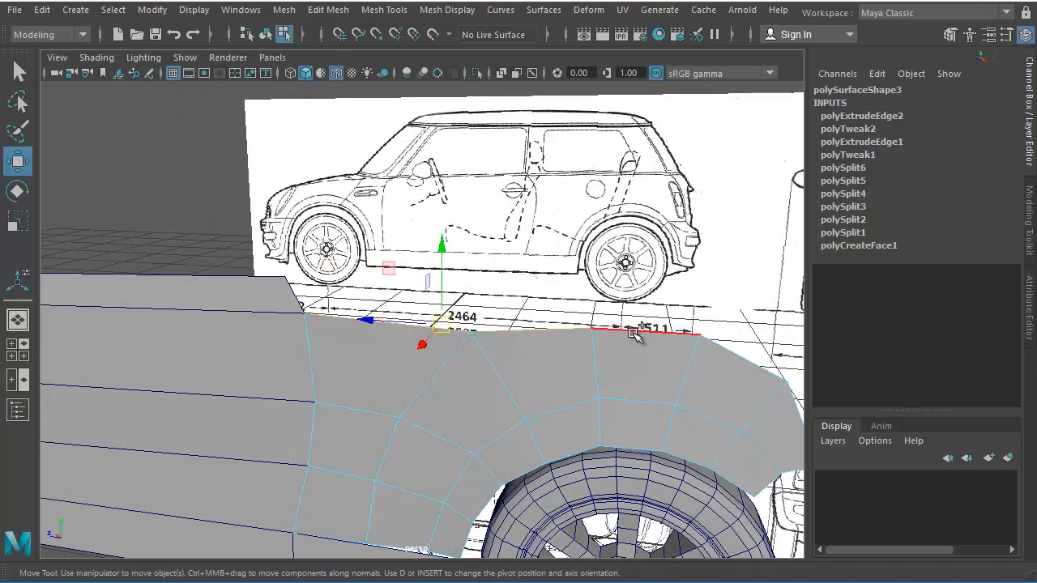
left_click(648, 331, "shift")
key("space")
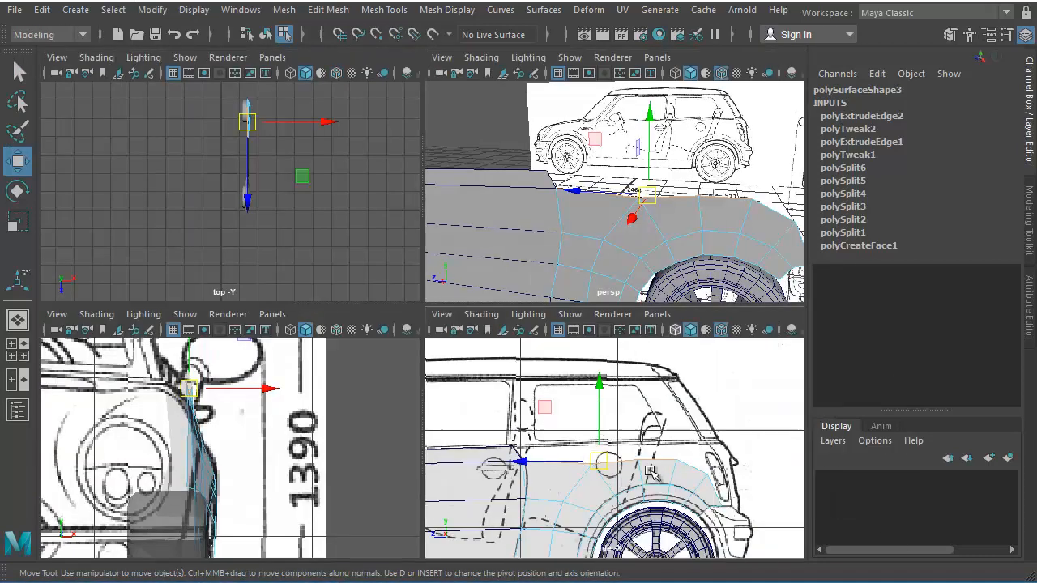
key("space")
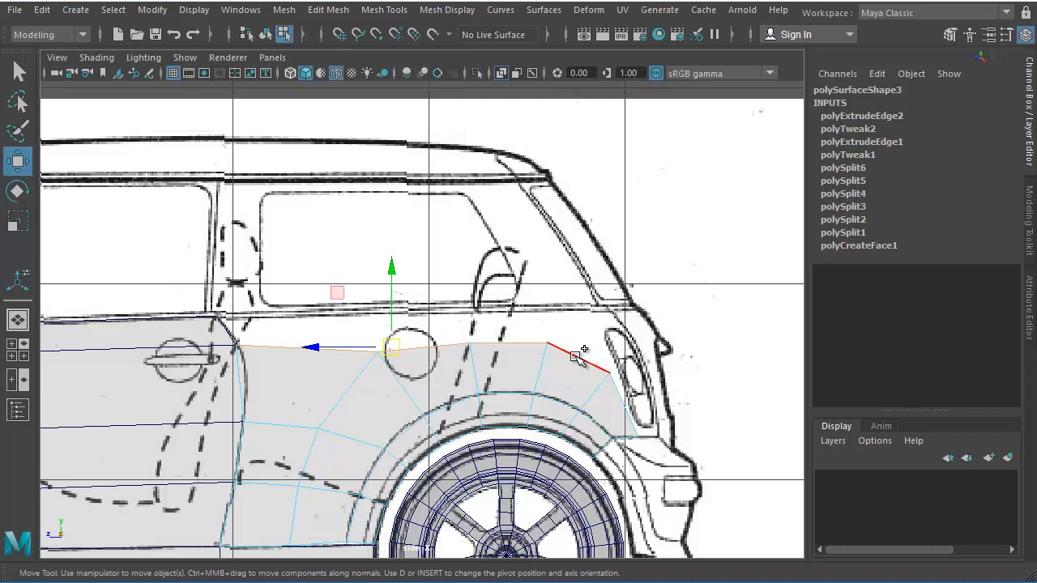
left_click(577, 357, "shift")
right_click_drag(577, 358, 515, 383, "shift")
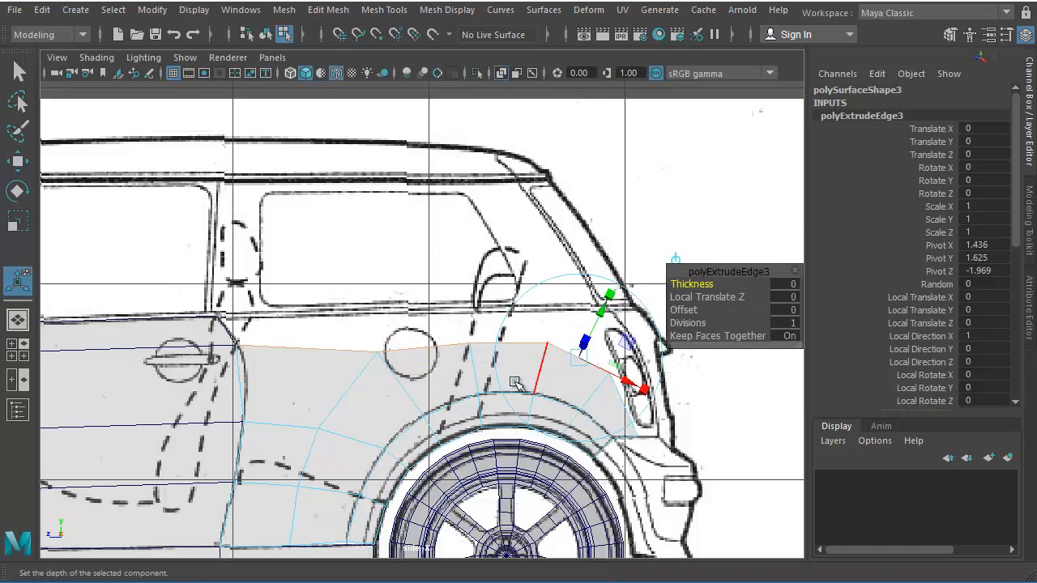
key("w")
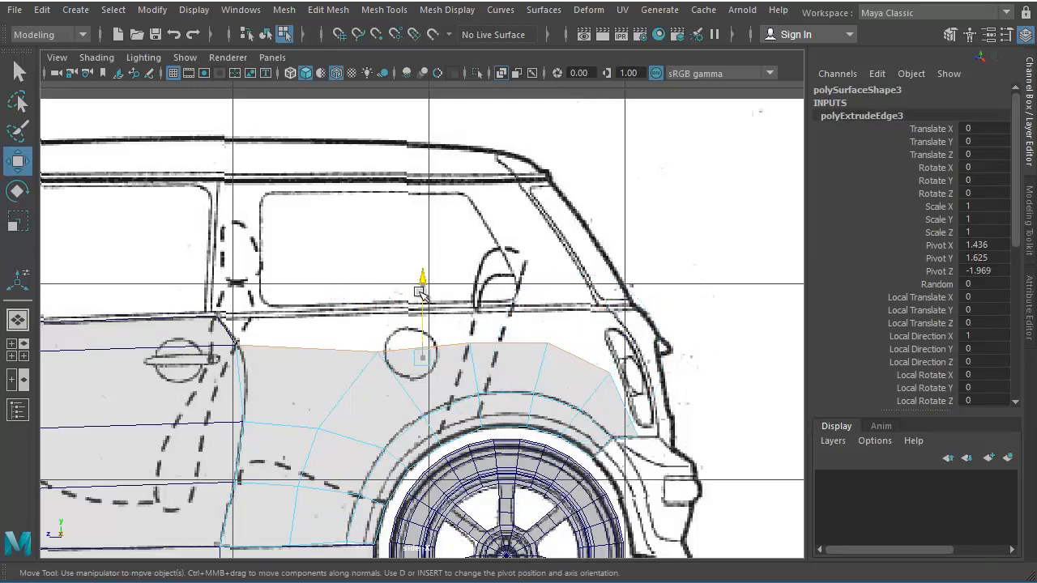
left_click_drag(422, 293, 412, 276)
Snap the new strip's front vertex onto the door's upper rear corner.
right_click_drag(384, 332, 528, 398, "alt")
middle_click_drag(435, 401, 557, 432, "alt")
right_click_drag(397, 387, 324, 377, "alt")
left_click_drag(250, 368, 235, 350)
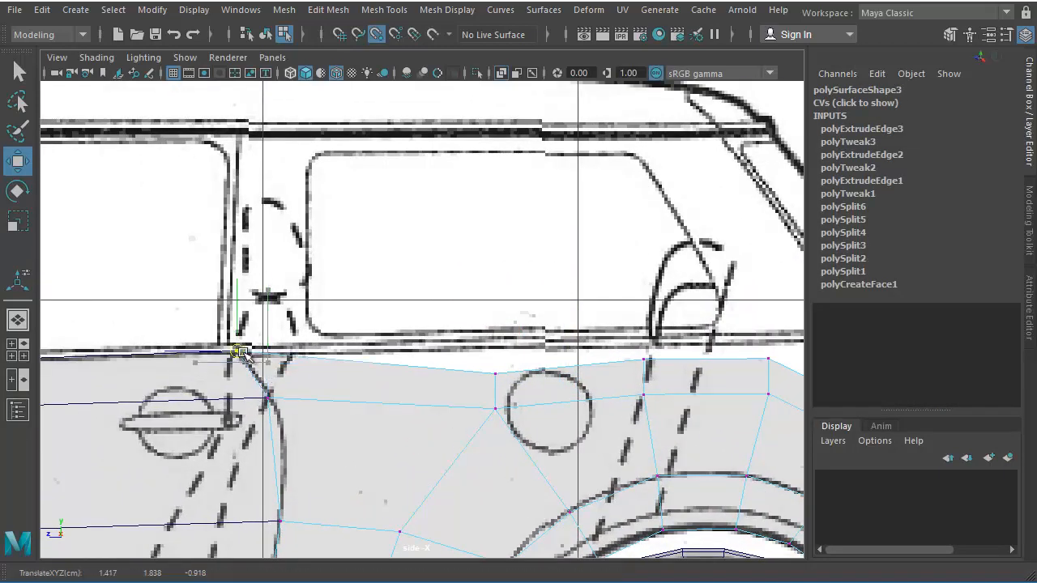
Raise the strip's three upper vertices from the fuel cap rearwards to the line beneath the rear side window.
left_click(495, 374)
left_click_drag(494, 325, 496, 301)
left_click(643, 359)
left_click_drag(647, 327, 647, 315)
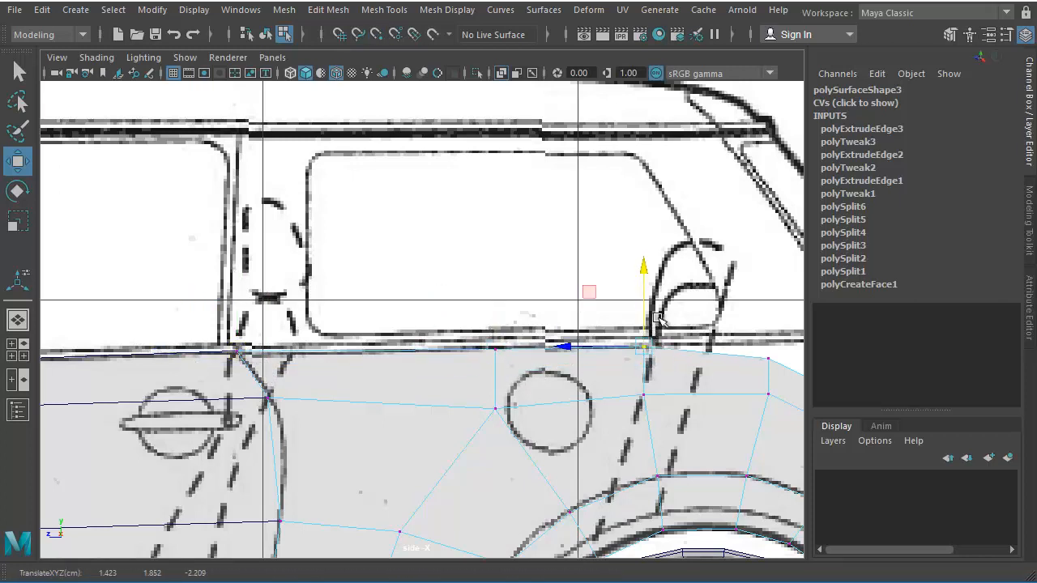
left_click(768, 359)
left_click_drag(770, 326, 771, 310)
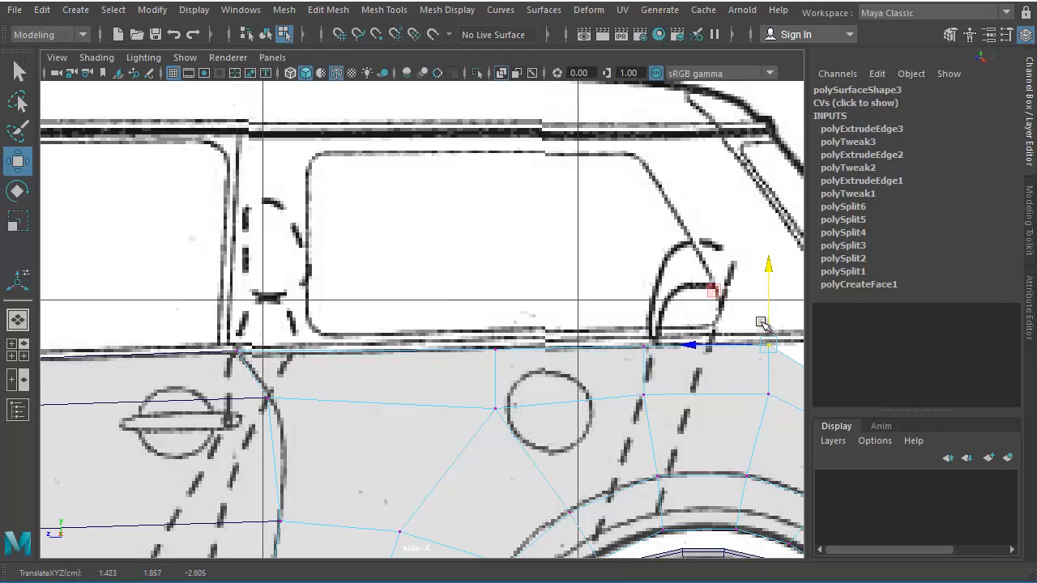
Move the strip's rear upper vertex to the lower corner of the rear pillar and fit the vertex below to the tail light's front outline.
middle_click_drag(628, 391, 306, 355, "alt")
left_click(547, 372)
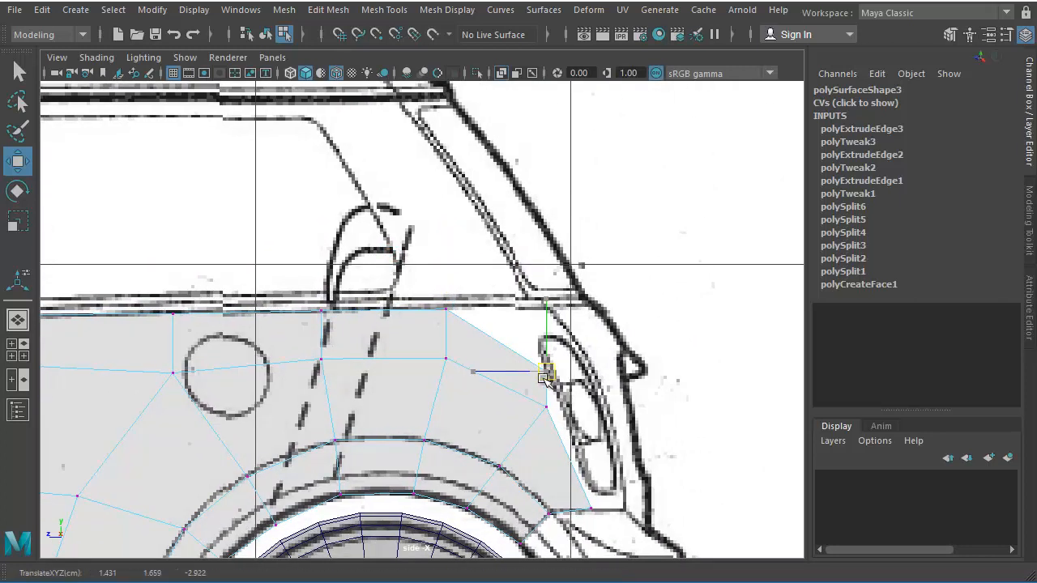
left_click_drag(546, 370, 525, 310)
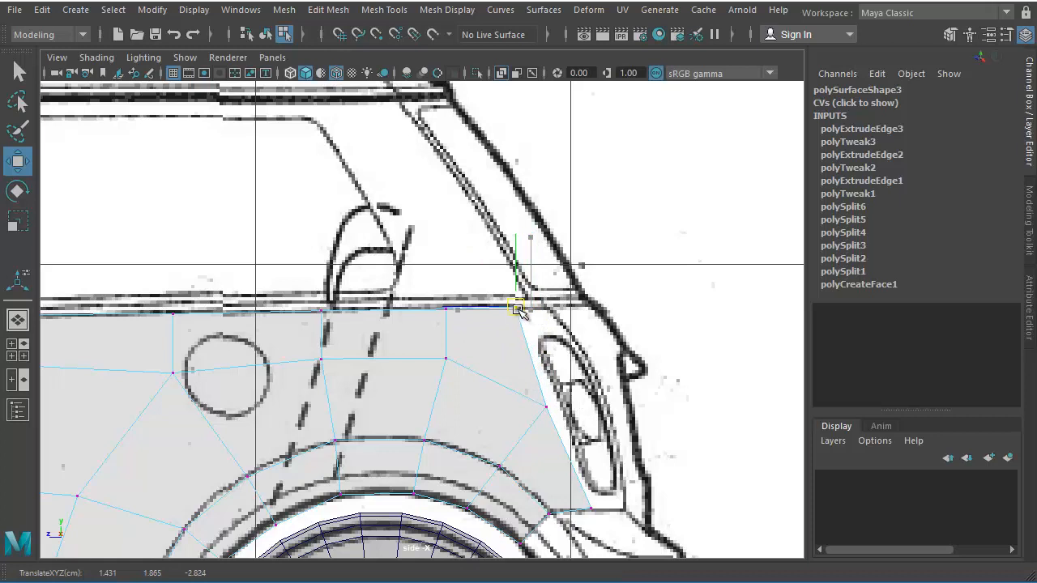
left_click(545, 406)
left_click_drag(545, 406, 557, 398)
left_click(589, 507)
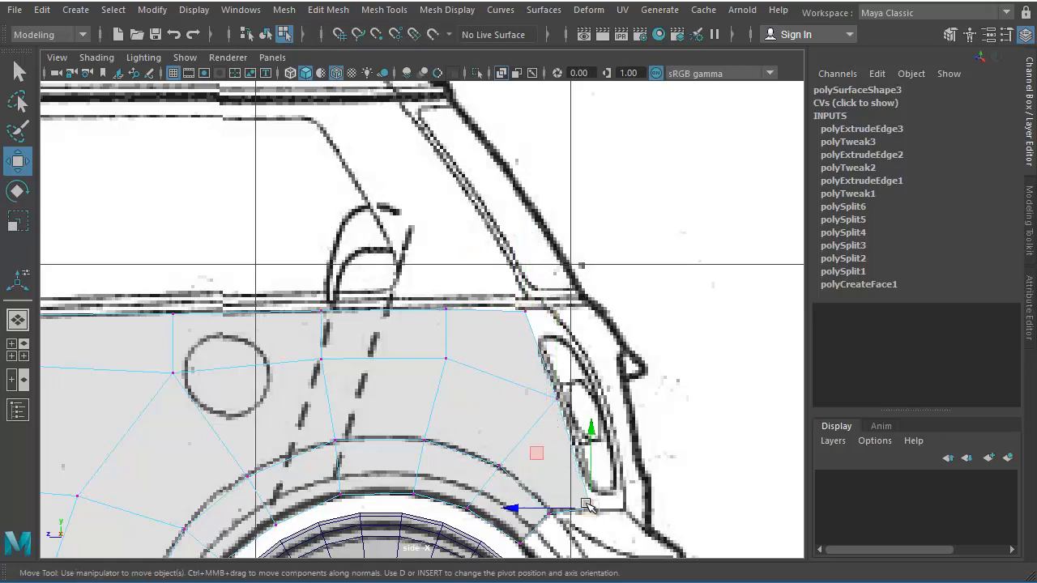
left_click(523, 308)
left_click_drag(522, 309, 517, 310)
Examine the whole side body in perspective, from the front wheel arch across the door to the rear quarter panel.
key("space")
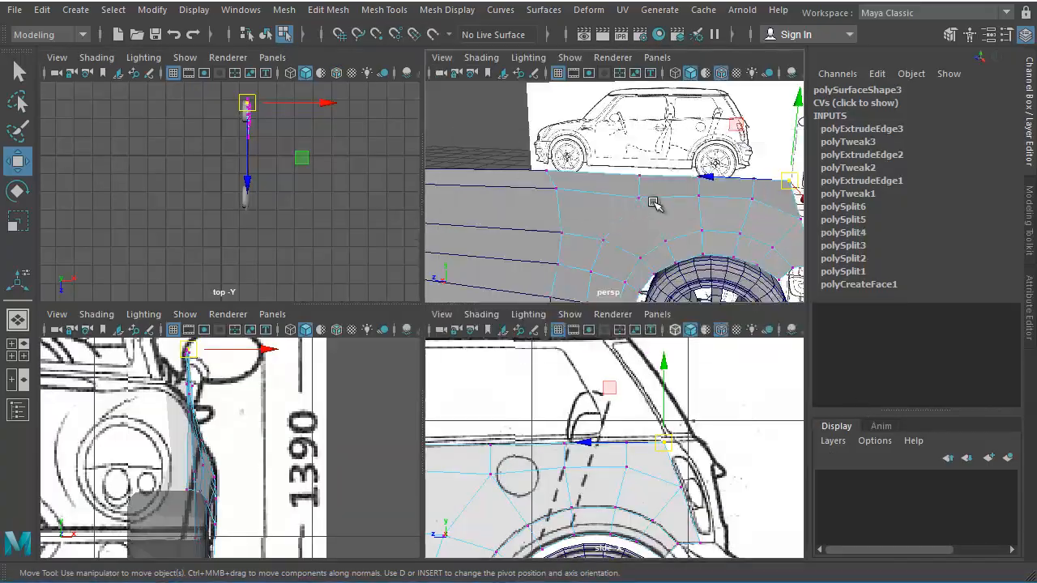
key("space")
left_click_drag(625, 364, 548, 346, "alt")
right_click_drag(549, 346, 507, 438)
left_click_drag(519, 444, 617, 478, "alt")
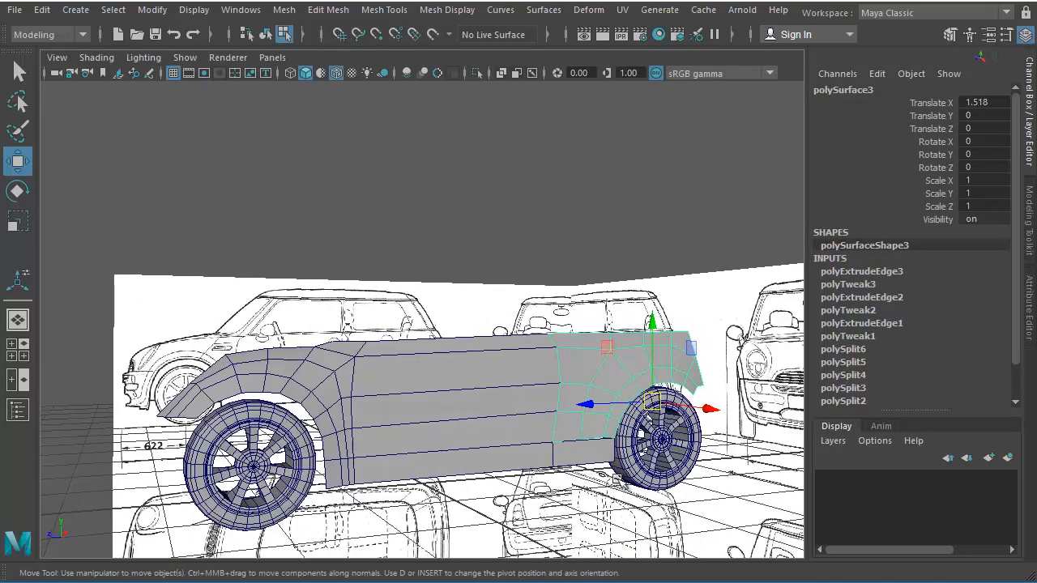
left_click(602, 486)
right_click_drag(557, 453, 647, 434, "alt")
middle_click_drag(647, 433, 478, 335, "alt")
left_click_drag(478, 335, 571, 344, "alt")
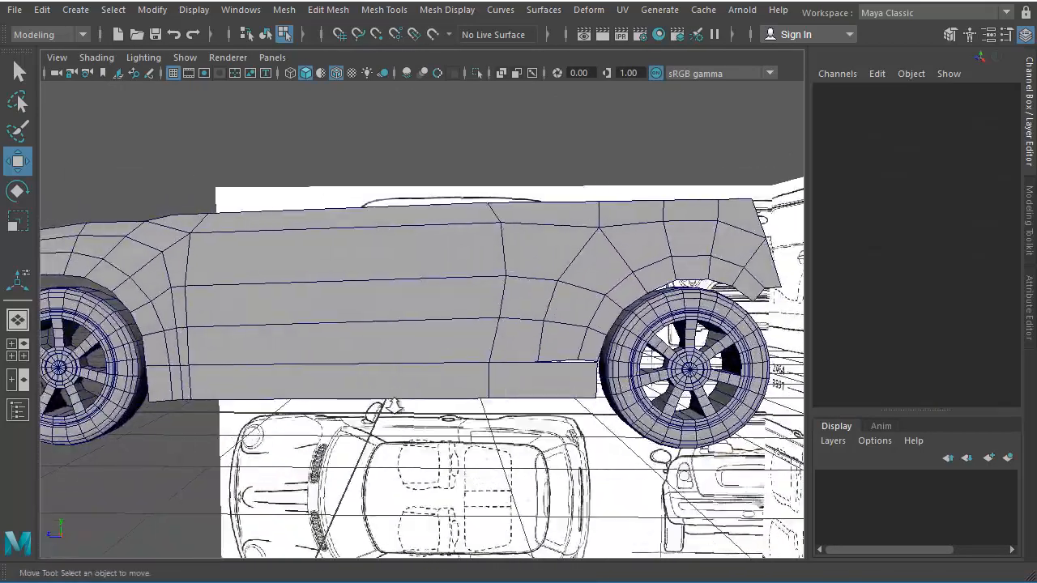
Examine the seam between the sill's top edge and the rear quarter panel just ahead of the rear wheel.
right_click_drag(510, 405, 569, 396, "alt")
middle_click_drag(569, 396, 367, 318, "alt")
left_click_drag(478, 494, 476, 466, "alt")
left_click(354, 323)
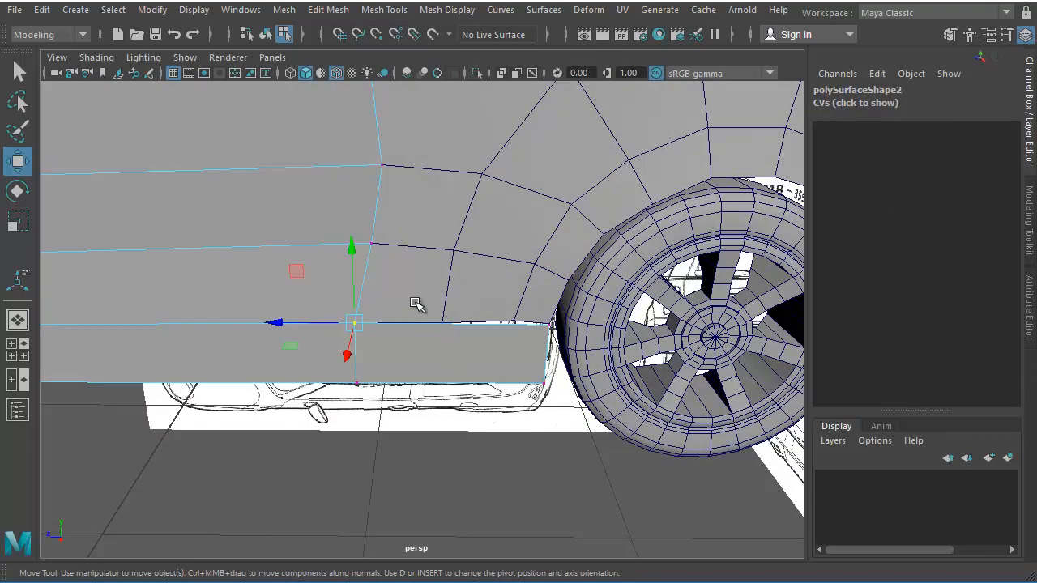
left_click_drag(452, 302, 472, 405, "alt")
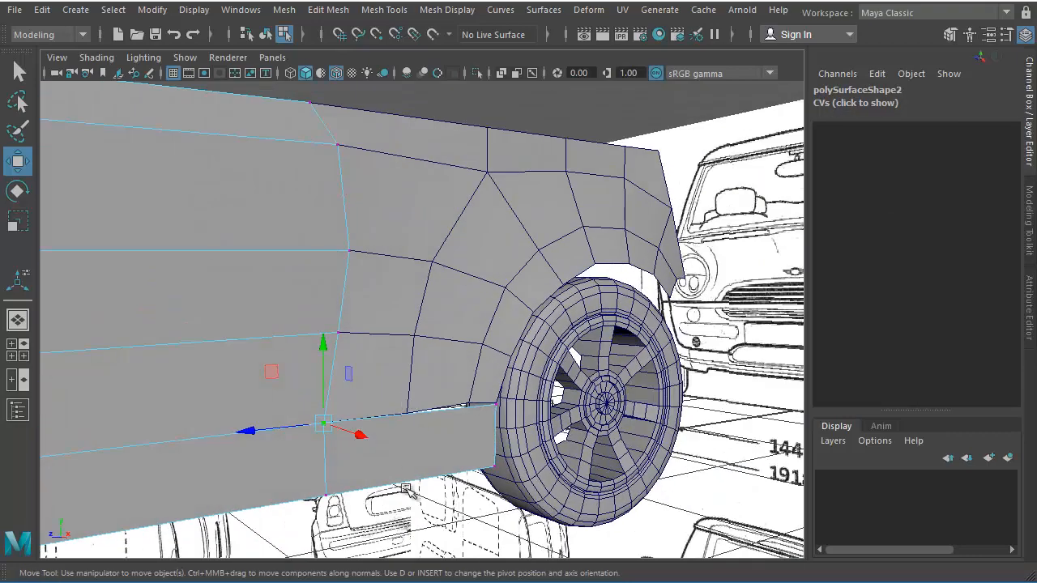
left_click_drag(416, 422, 409, 456, "alt")
right_click_drag(439, 433, 566, 425, "alt")
middle_click_drag(567, 424, 535, 440, "alt")
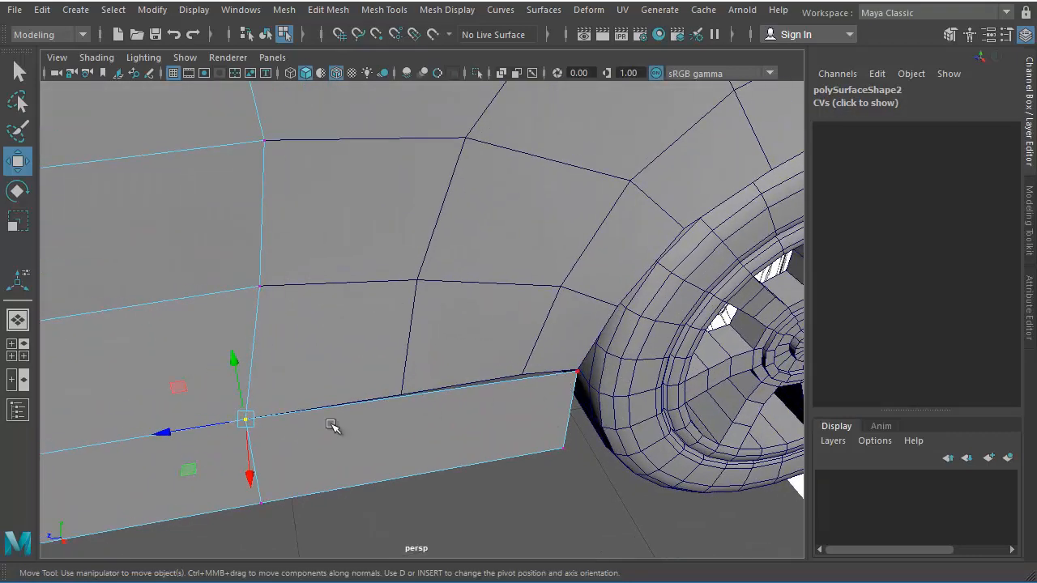
left_click_drag(494, 398, 398, 465, "alt")
Insert two edge loops across the sill's rear section, aligned with the rear quarter panel's two lower edges ahead of the wheel.
right_click_drag(475, 341, 472, 441)
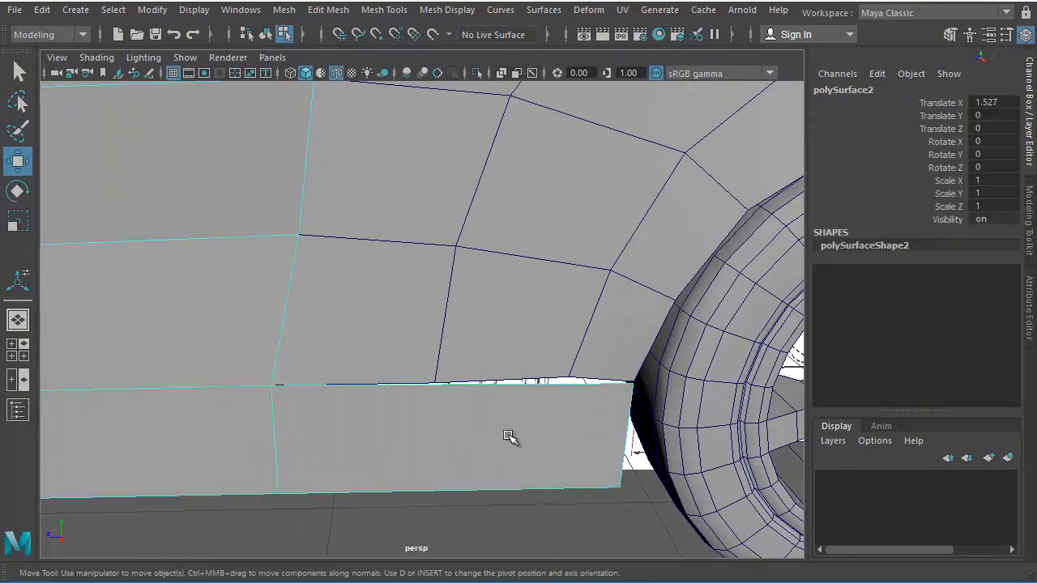
right_click_drag(515, 411, 419, 438, "shift")
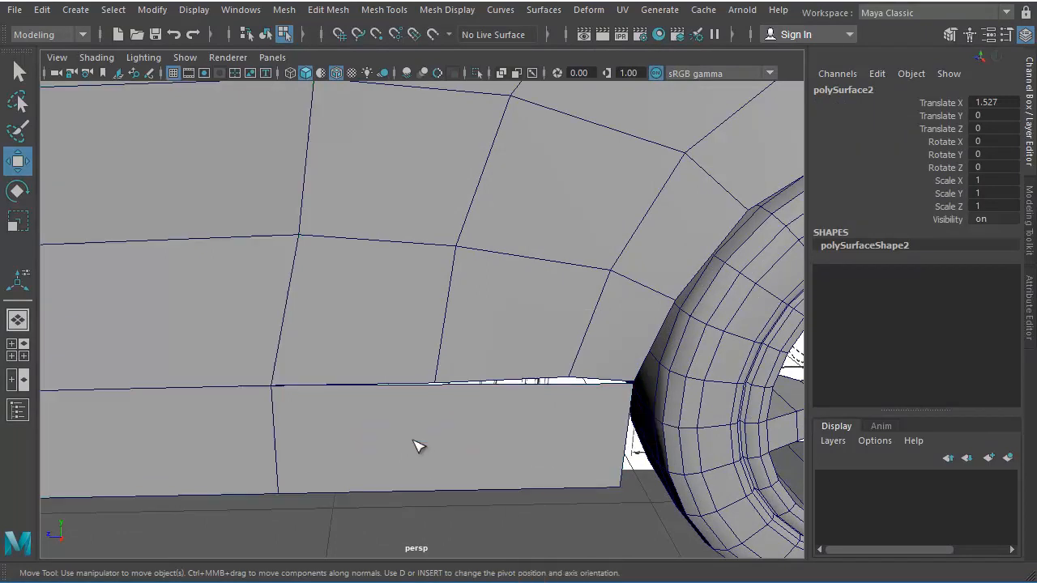
left_click(438, 389)
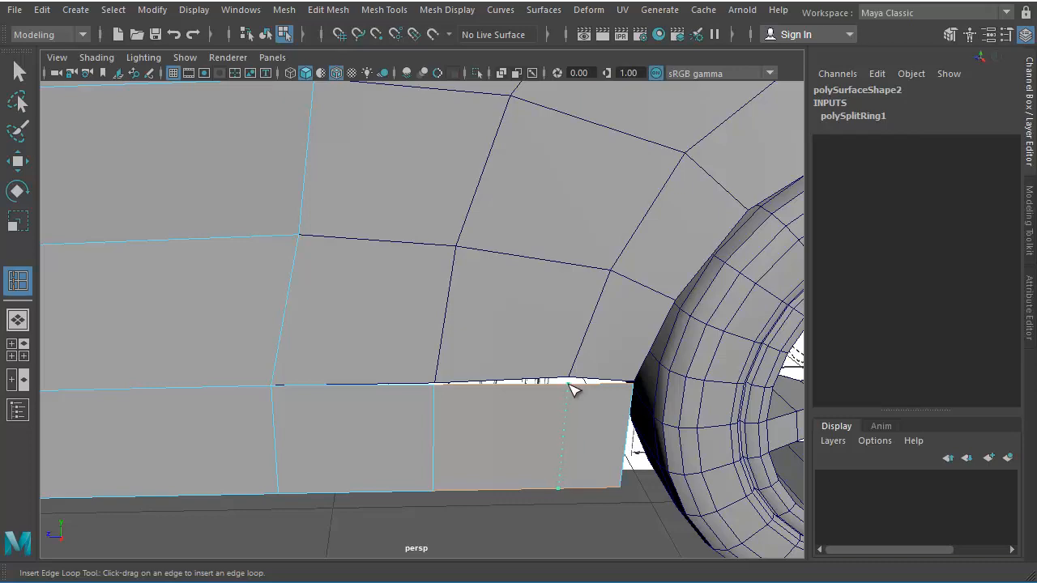
left_click(569, 389)
left_click_drag(498, 438, 527, 389, "alt")
key("w")
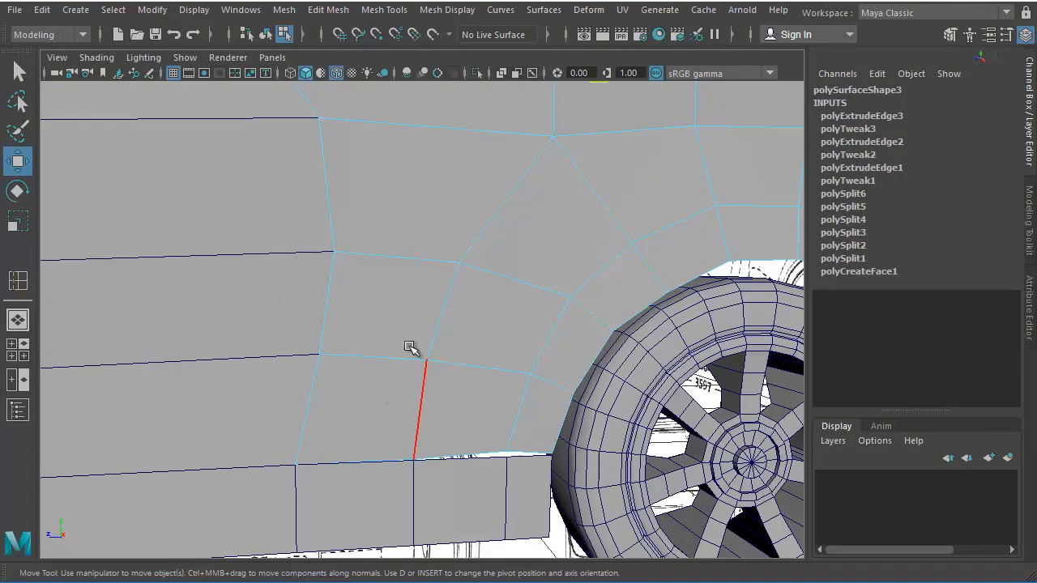
Snap the rear quarter panel's first loose lower vertex onto the matching vertex on the sill's top edge.
left_click_drag(474, 456, 402, 428, "alt")
right_click_drag(403, 428, 449, 431)
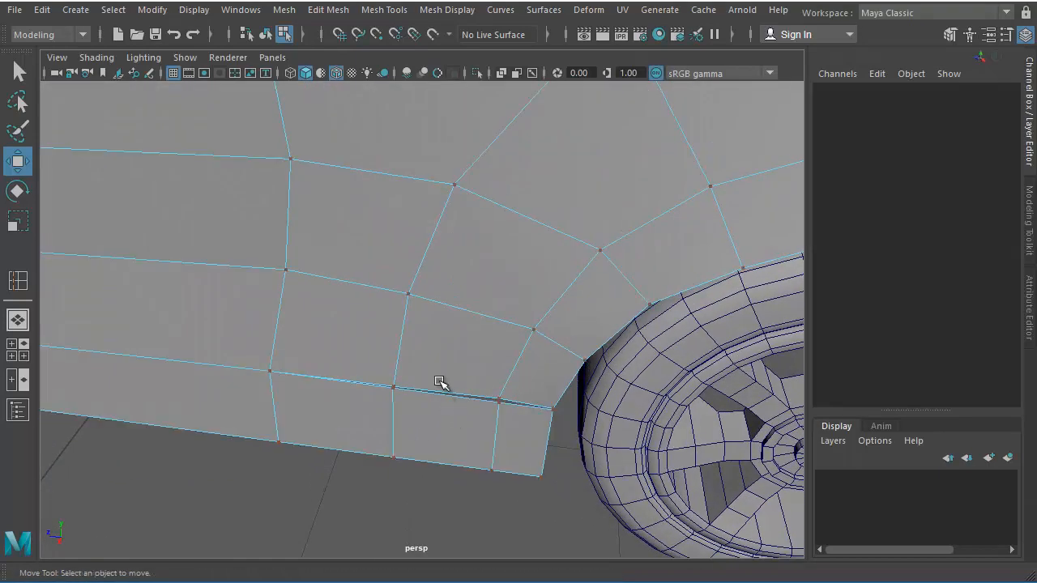
right_click_drag(428, 343, 364, 344)
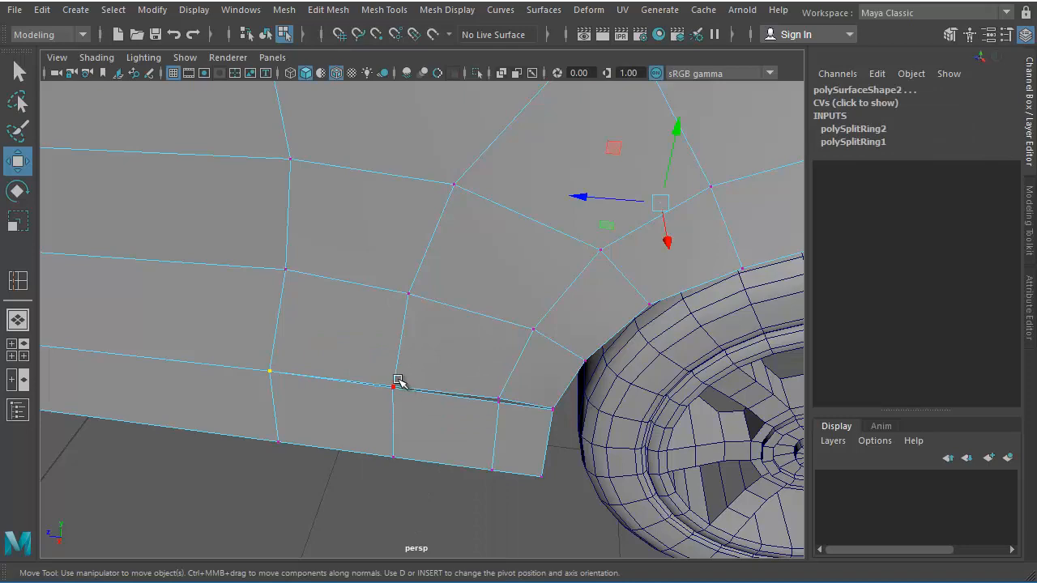
left_click(397, 385)
right_click_drag(346, 444, 524, 468, "alt")
middle_click_drag(474, 454, 497, 400, "alt")
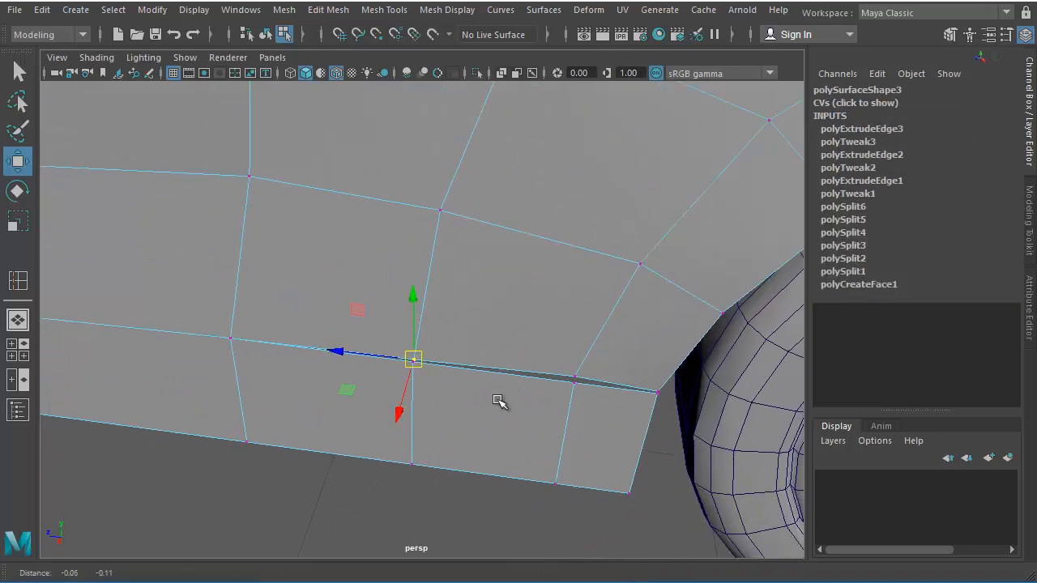
left_click_drag(498, 400, 470, 369, "alt")
middle_click_drag(448, 352, 452, 391, "alt")
right_click_drag(452, 390, 541, 434, "alt")
left_click_drag(383, 420, 452, 448)
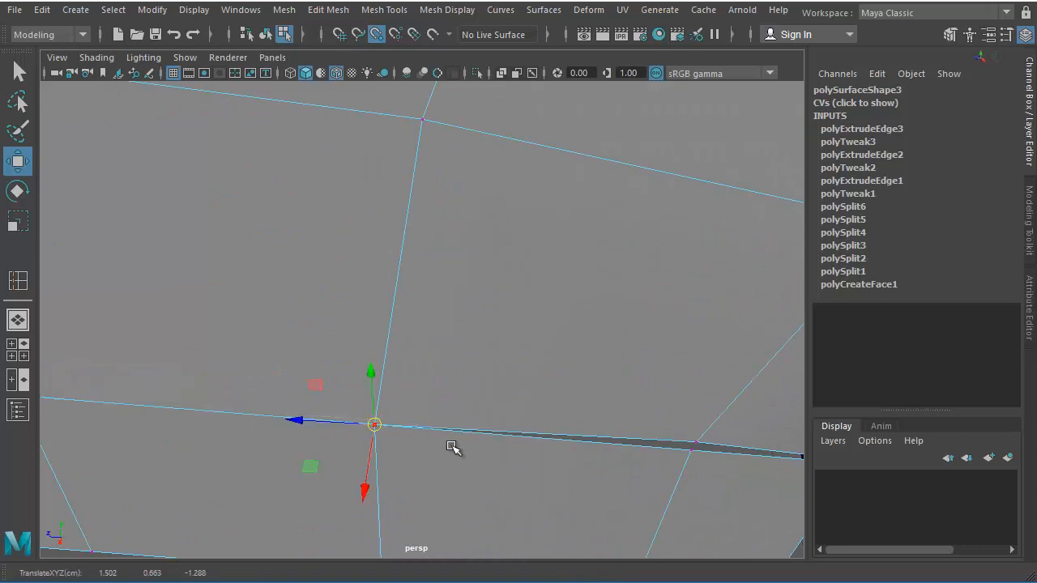
Snap the quarter panel's next lower vertex and its corner vertex at the wheel arch onto the sill's top-edge vertices.
left_click(696, 442)
left_click_drag(697, 441, 686, 466)
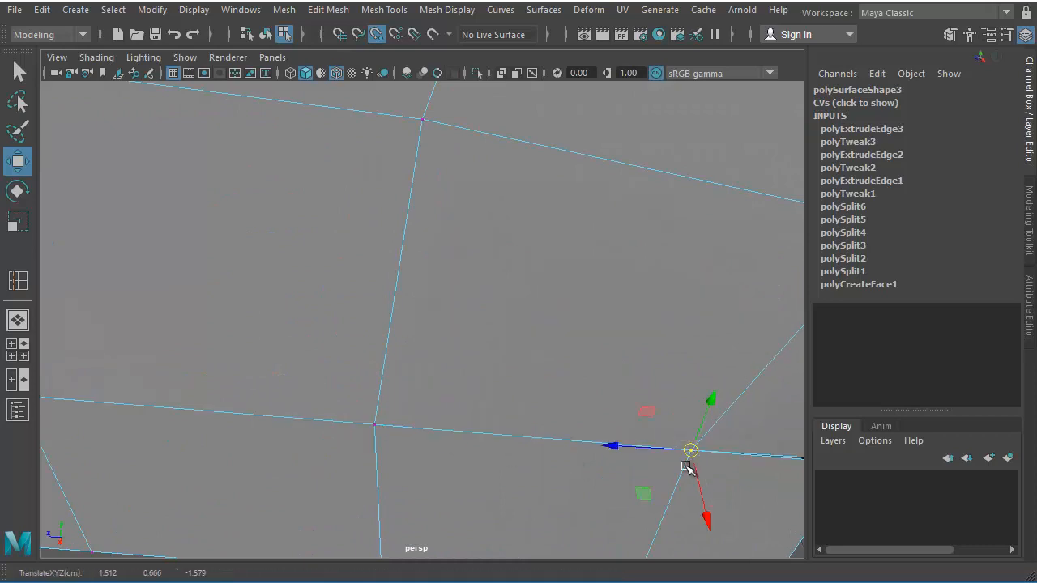
right_click_drag(703, 441, 645, 433, "alt")
middle_click_drag(645, 434, 559, 452, "alt")
left_click(618, 433)
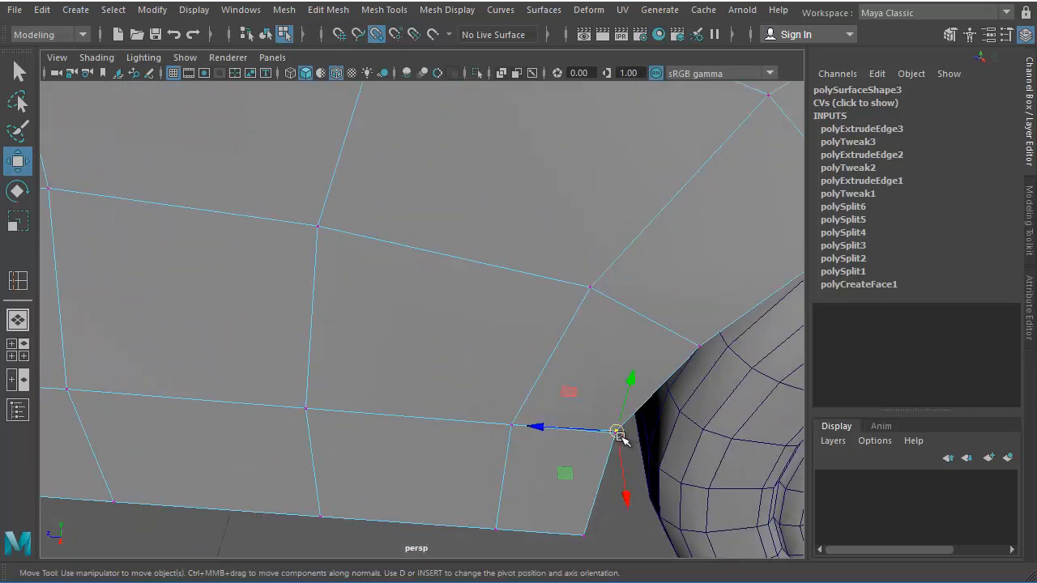
left_click_drag(618, 432, 615, 438)
Return to object mode, clear the selection and examine the joined side body between both wheel arches in perspective.
right_click_drag(614, 437, 585, 433, "alt")
left_click_drag(585, 433, 556, 337, "alt")
right_click_drag(557, 336, 336, 344, "alt")
middle_click_drag(337, 345, 449, 361, "alt")
left_click_drag(449, 360, 502, 375, "alt")
middle_click_drag(502, 375, 579, 402, "alt")
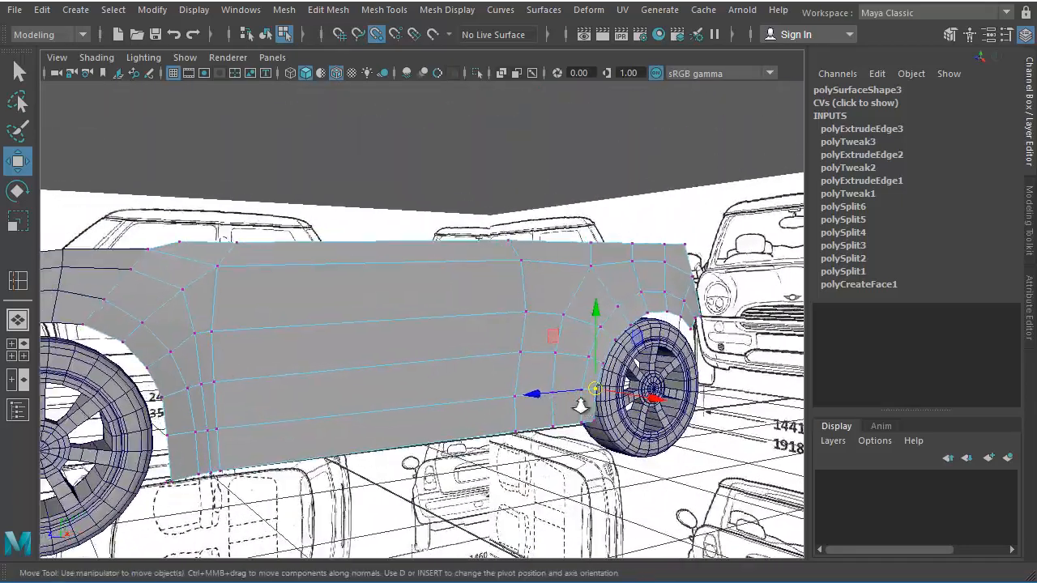
left_click_drag(579, 403, 636, 407, "alt")
mouse_move(636, 407)
middle_mouse_down("alt")
mouse_move(677, 415)
mouse_move(641, 405)
middle_mouse_up("alt")
left_click_drag(641, 405, 539, 307, "alt")
right_click_drag(537, 304, 509, 403)
right_click_drag(620, 386, 588, 383, "alt")
middle_click_drag(589, 383, 590, 403, "alt")
left_click(579, 236)
left_click_drag(568, 320, 560, 359, "alt")
right_click_drag(563, 361, 569, 365, "alt")
middle_click_drag(568, 364, 564, 362, "alt")
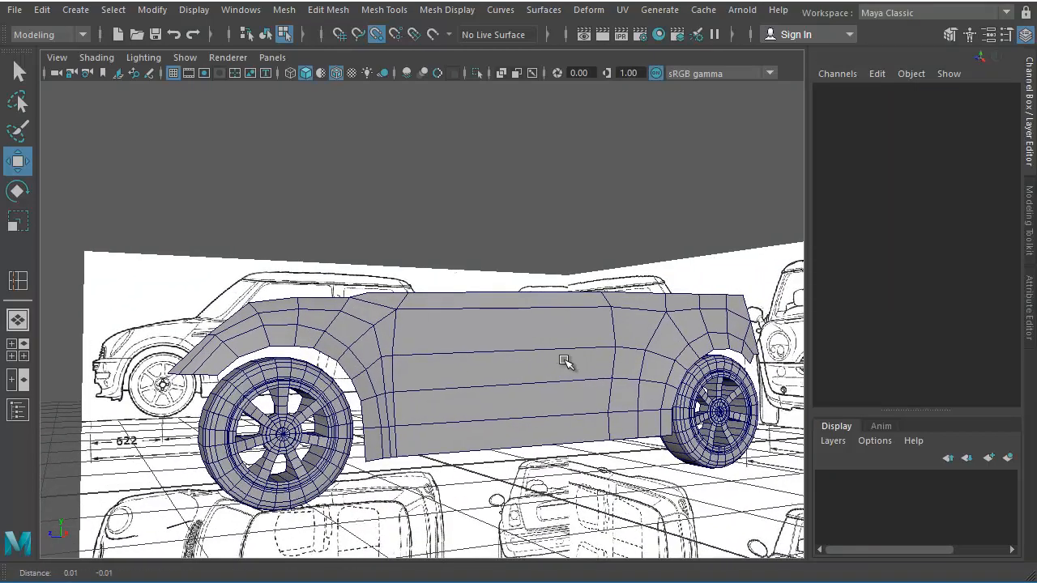